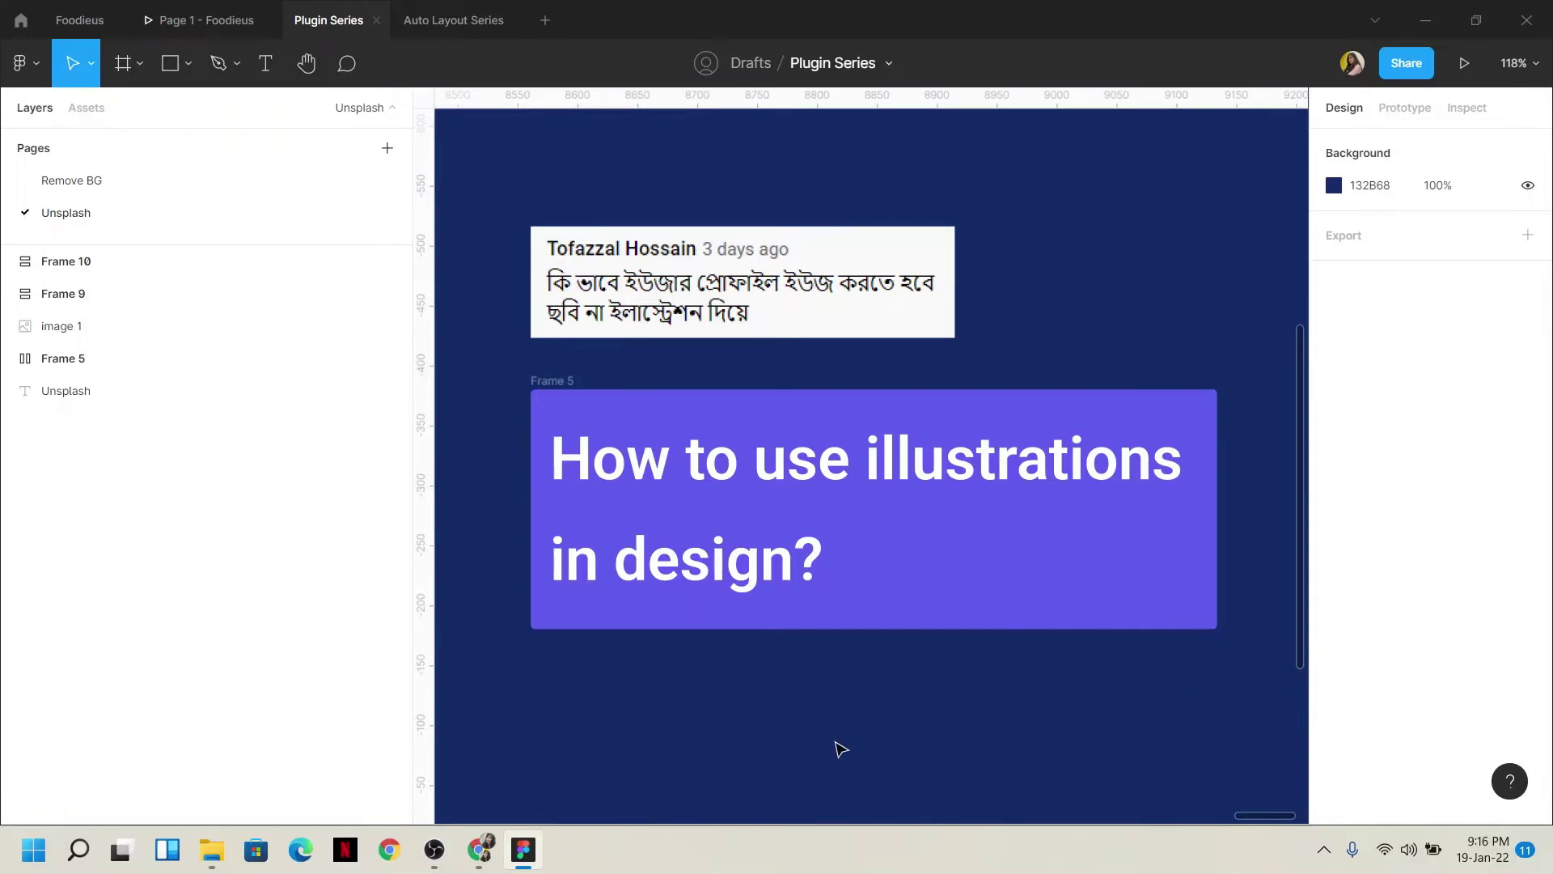
# Switch to Chrome and look through the Unacademy careers page for how it uses illustrations
pyautogui.click(488, 853)
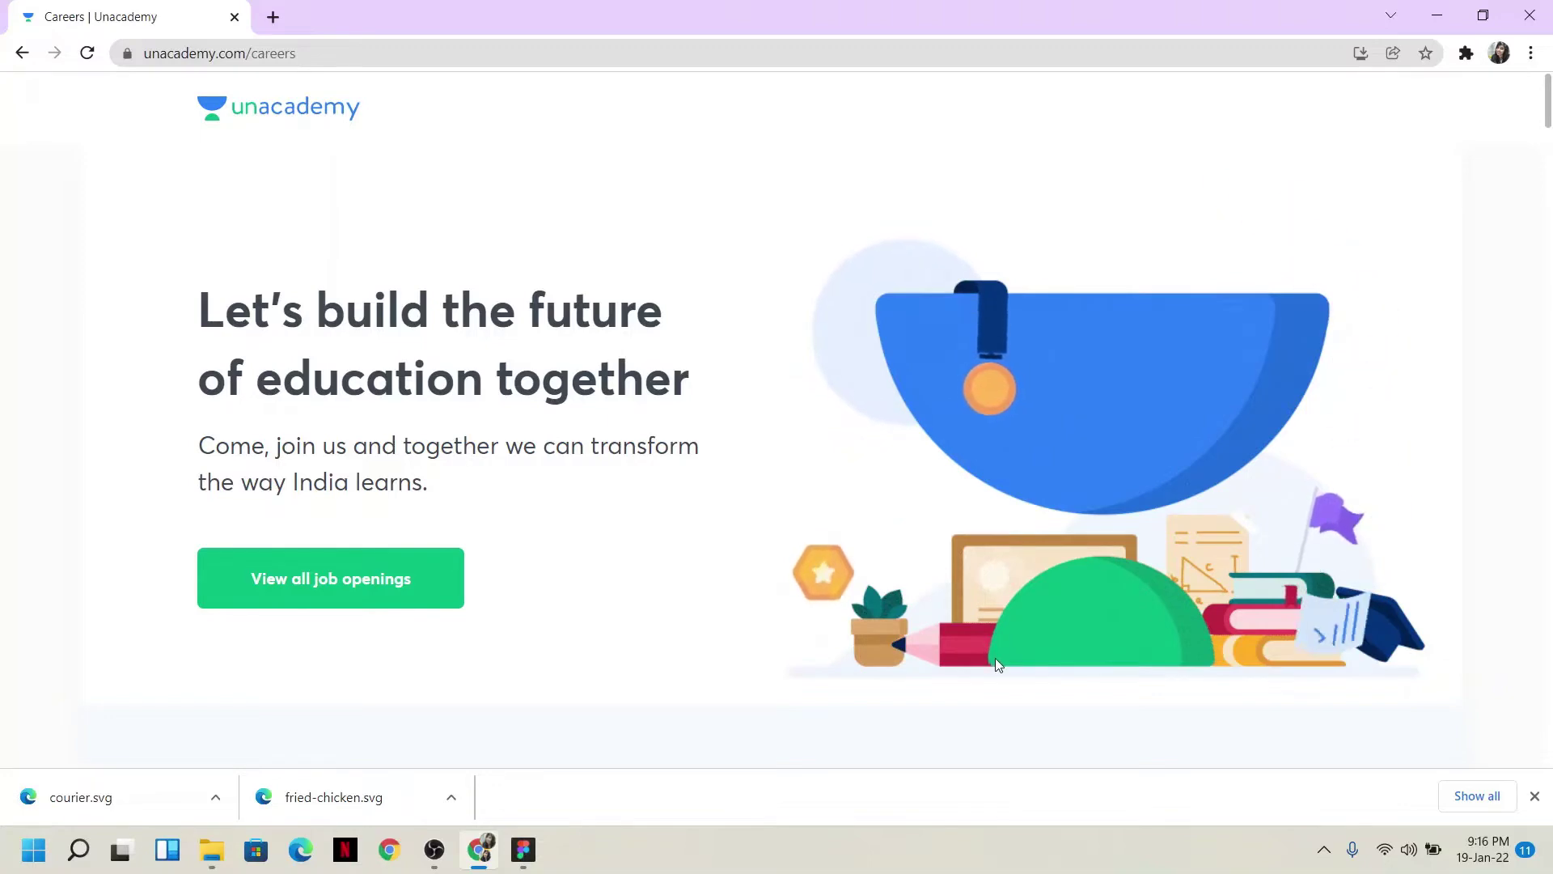
pyautogui.scroll(-5, 996, 659)
pyautogui.scroll(-2, 996, 659)
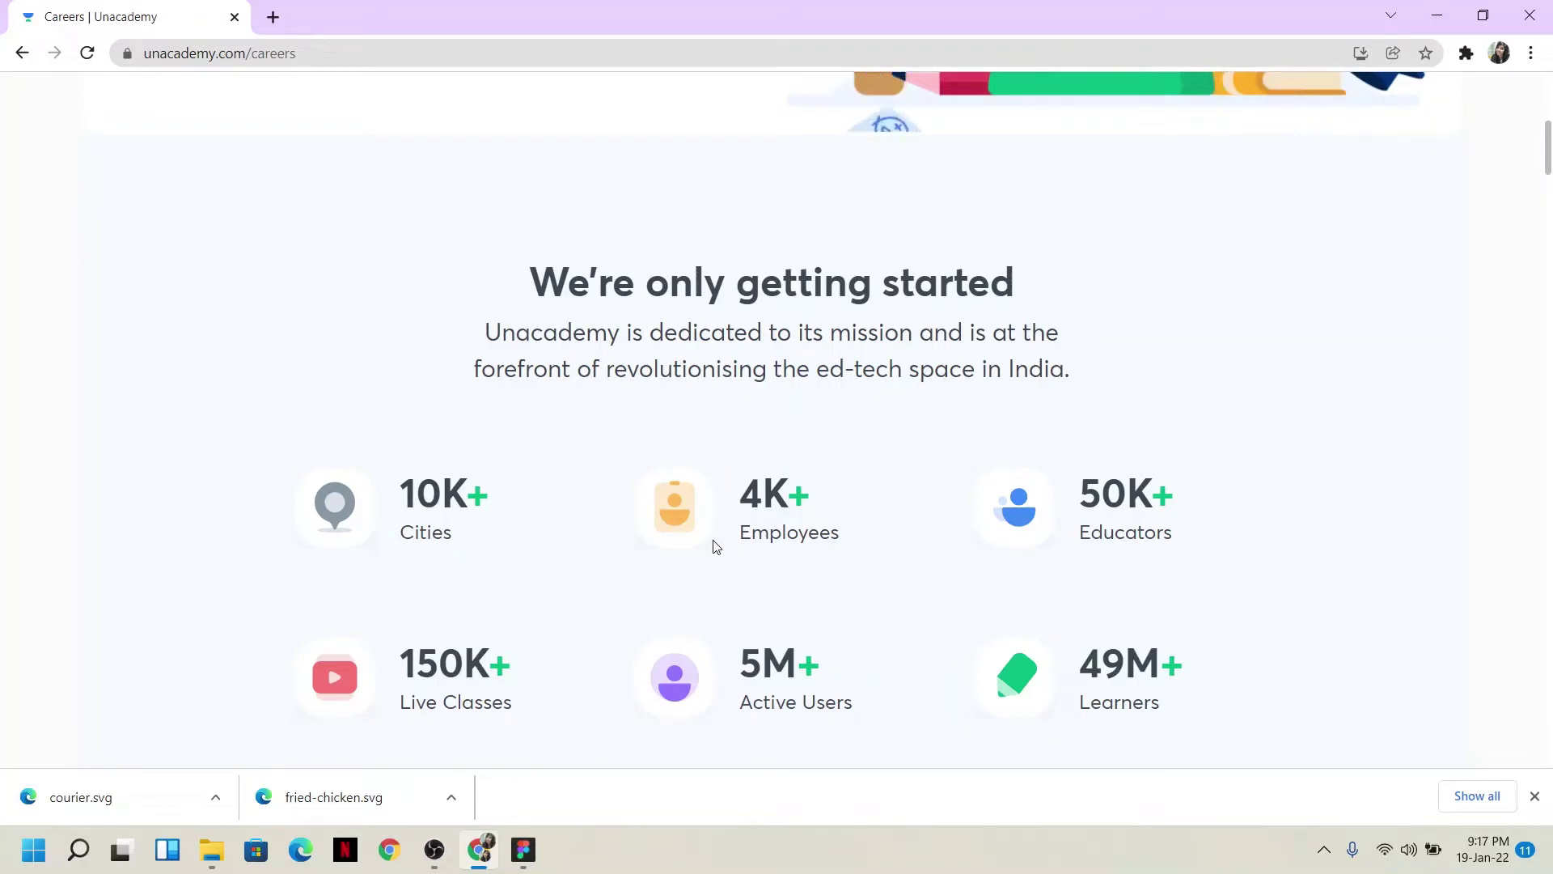
pyautogui.scroll(-5, 585, 655)
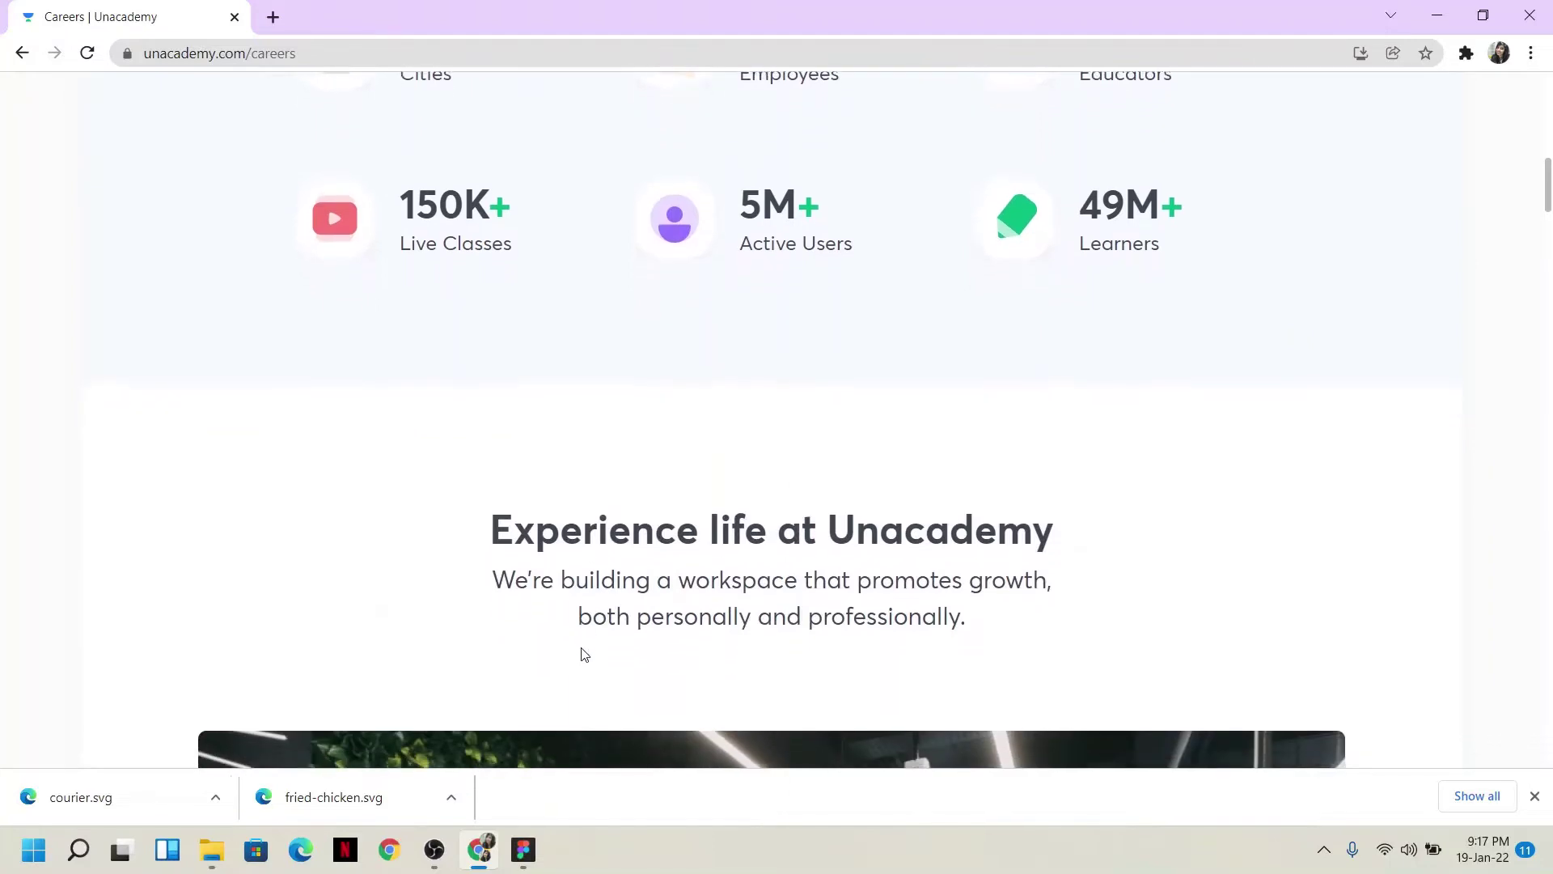
# Return to Figma, then bring up File Explorer and open the Illustrations folder on the Desktop
pyautogui.click(523, 849)
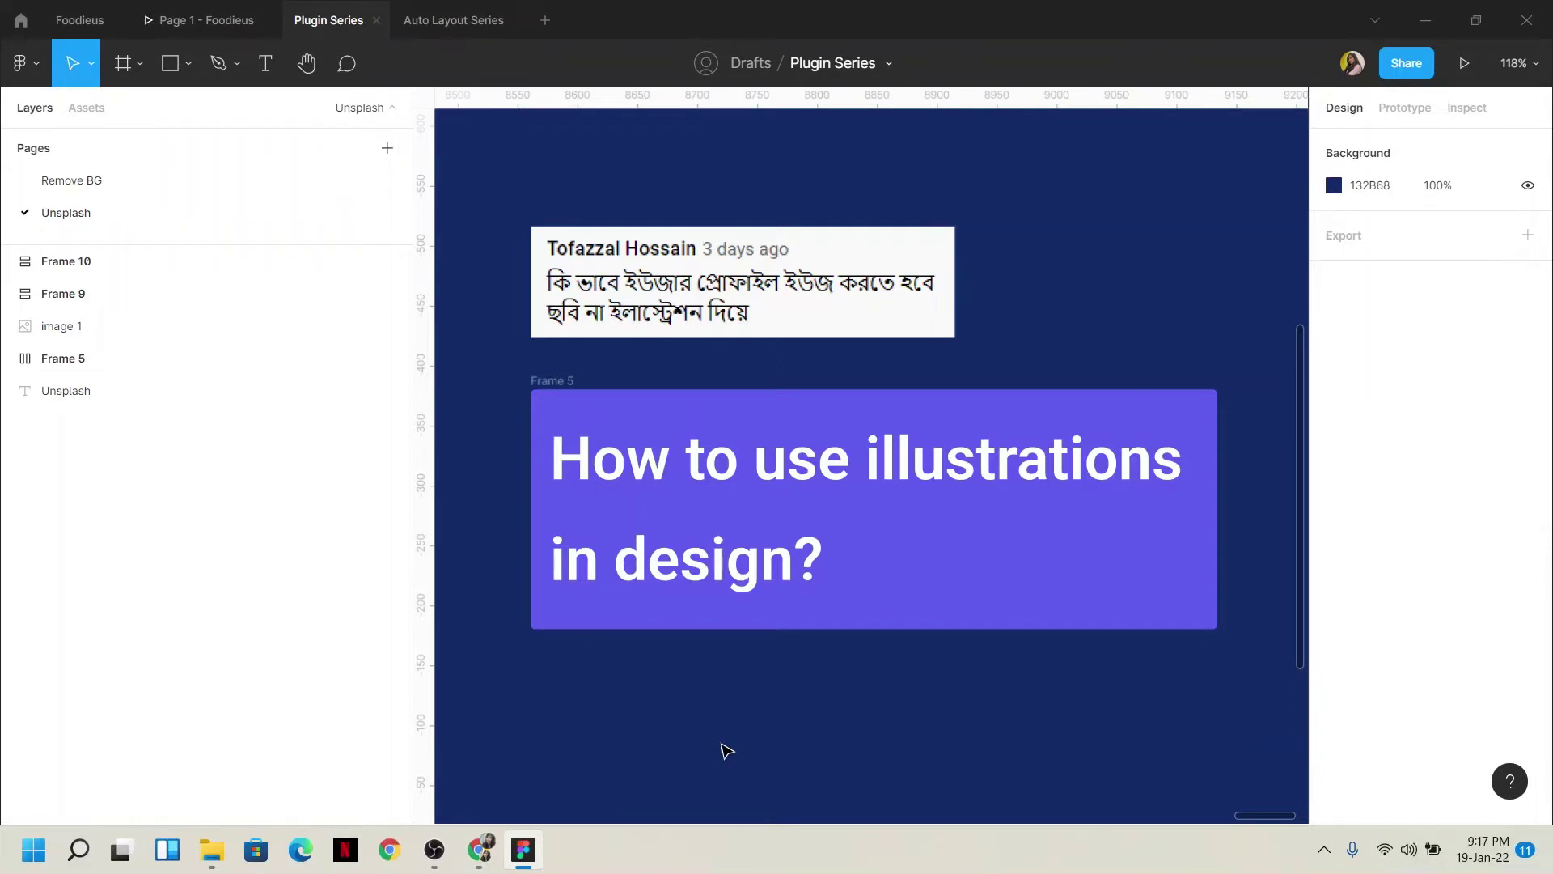
pyautogui.scroll(-3, 602, 753)
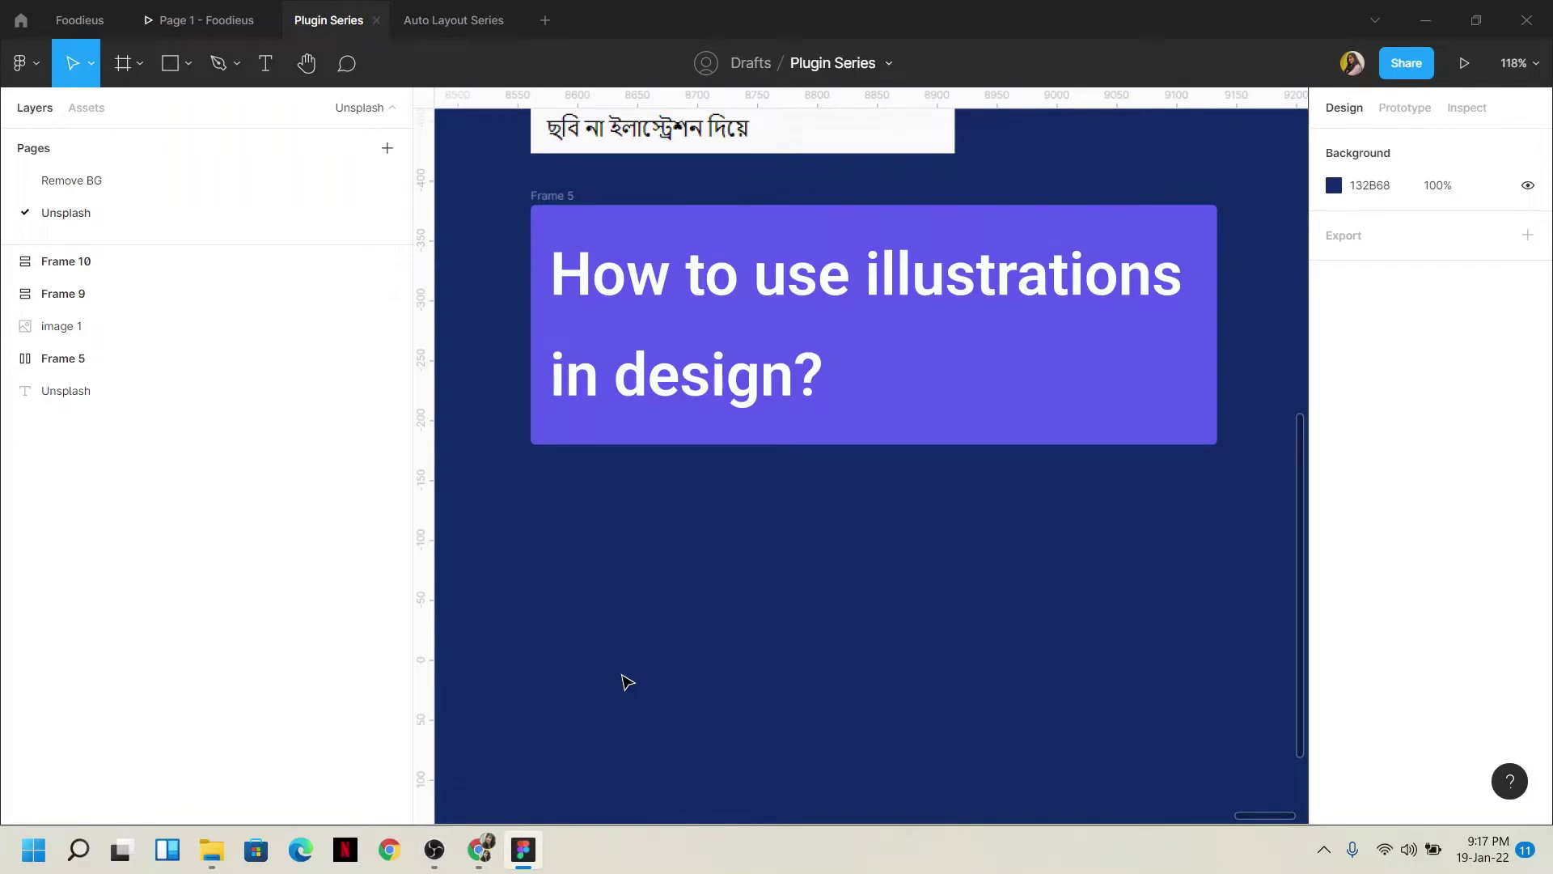
pyautogui.click(211, 849)
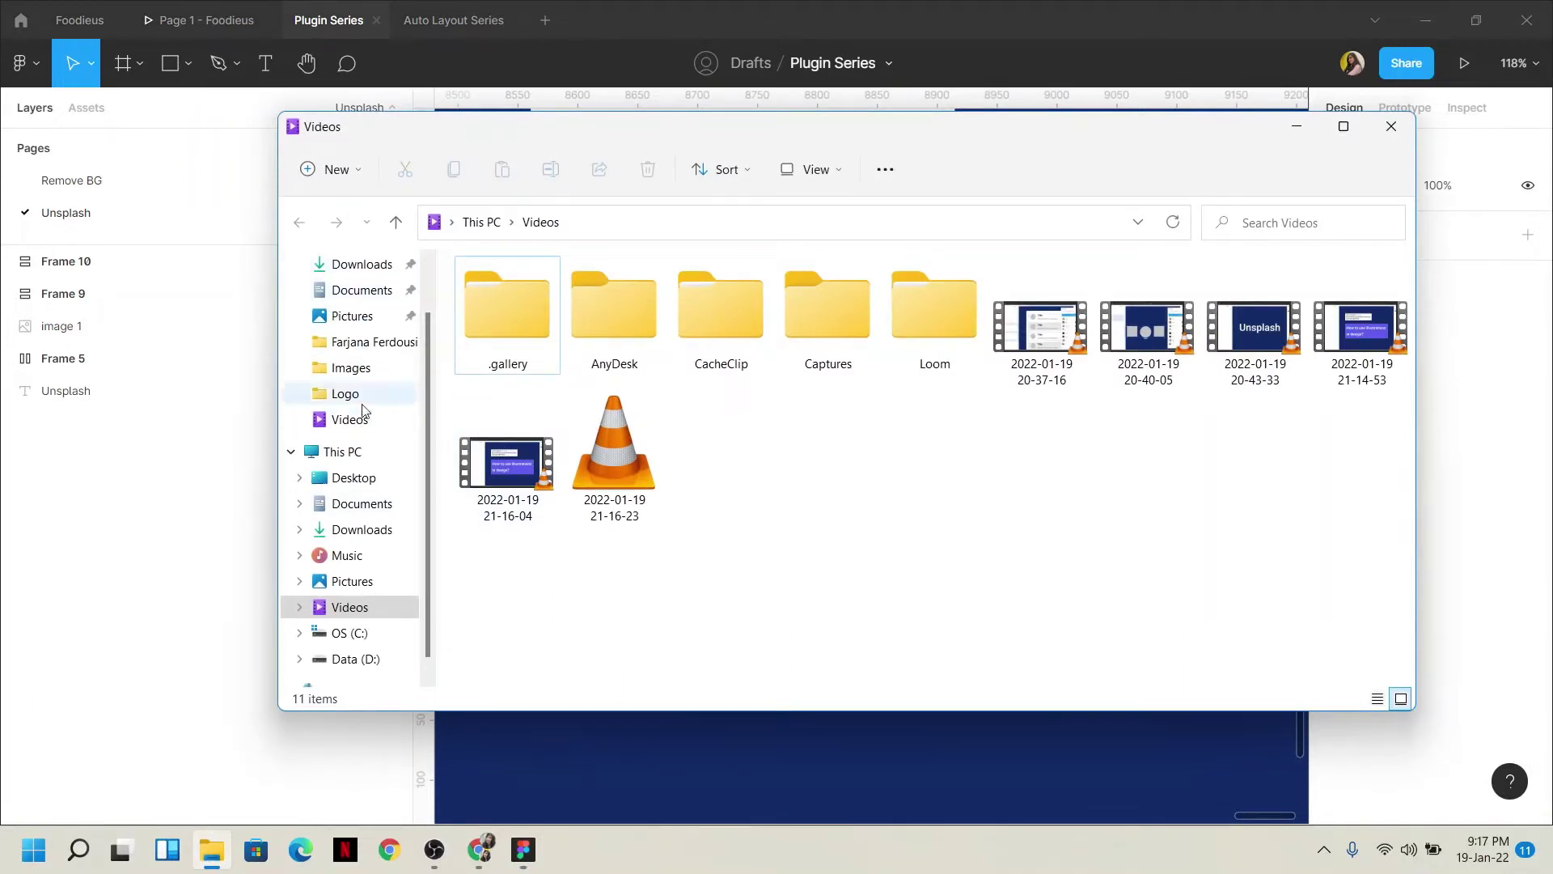
pyautogui.click(359, 478)
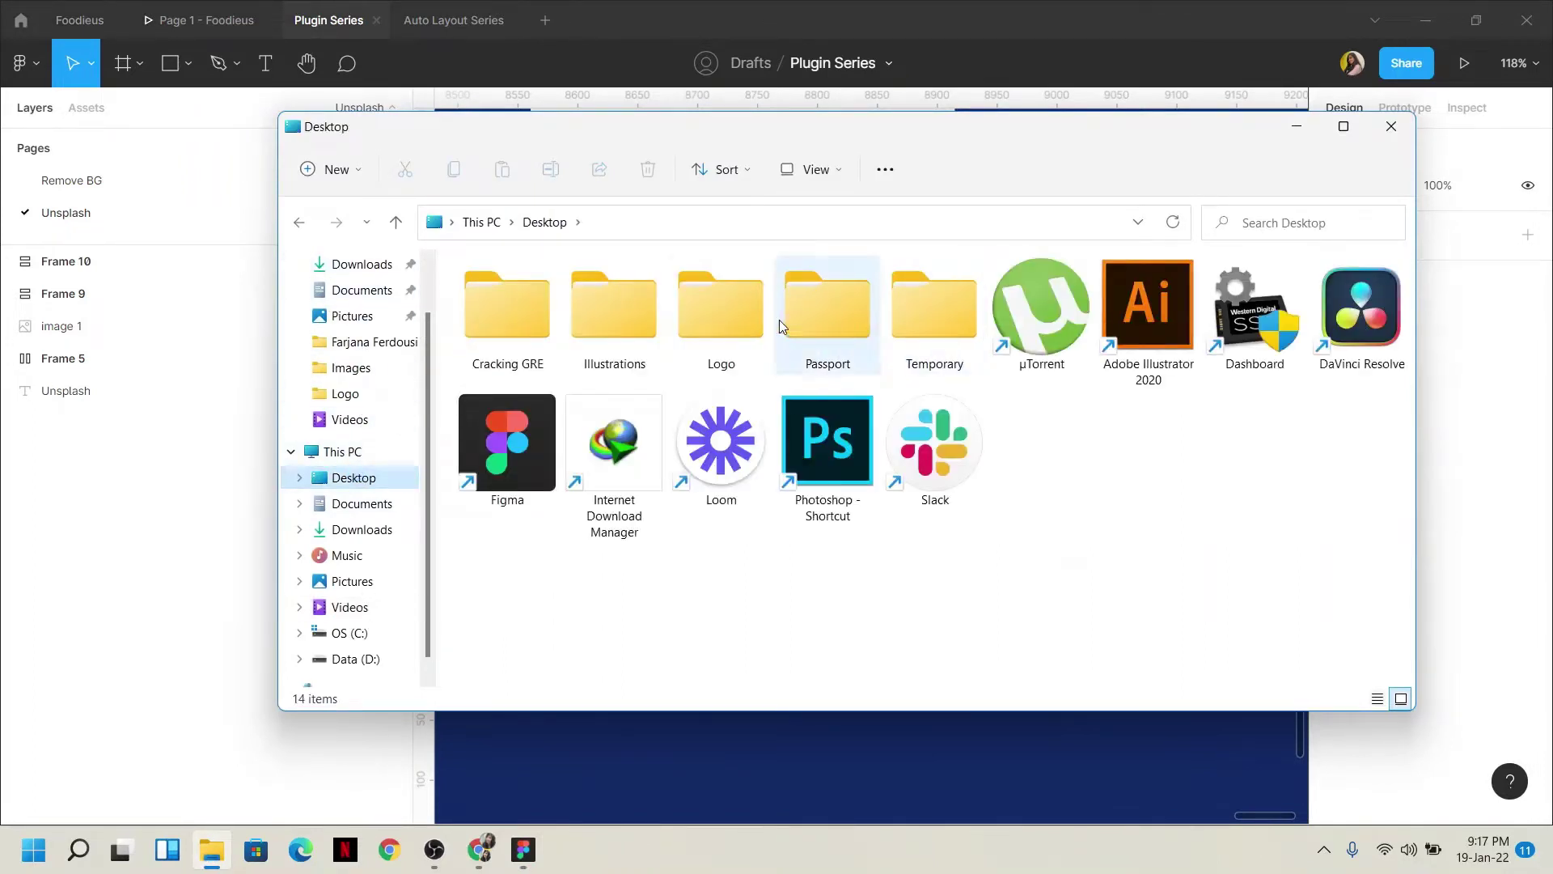
pyautogui.doubleClick(628, 327)
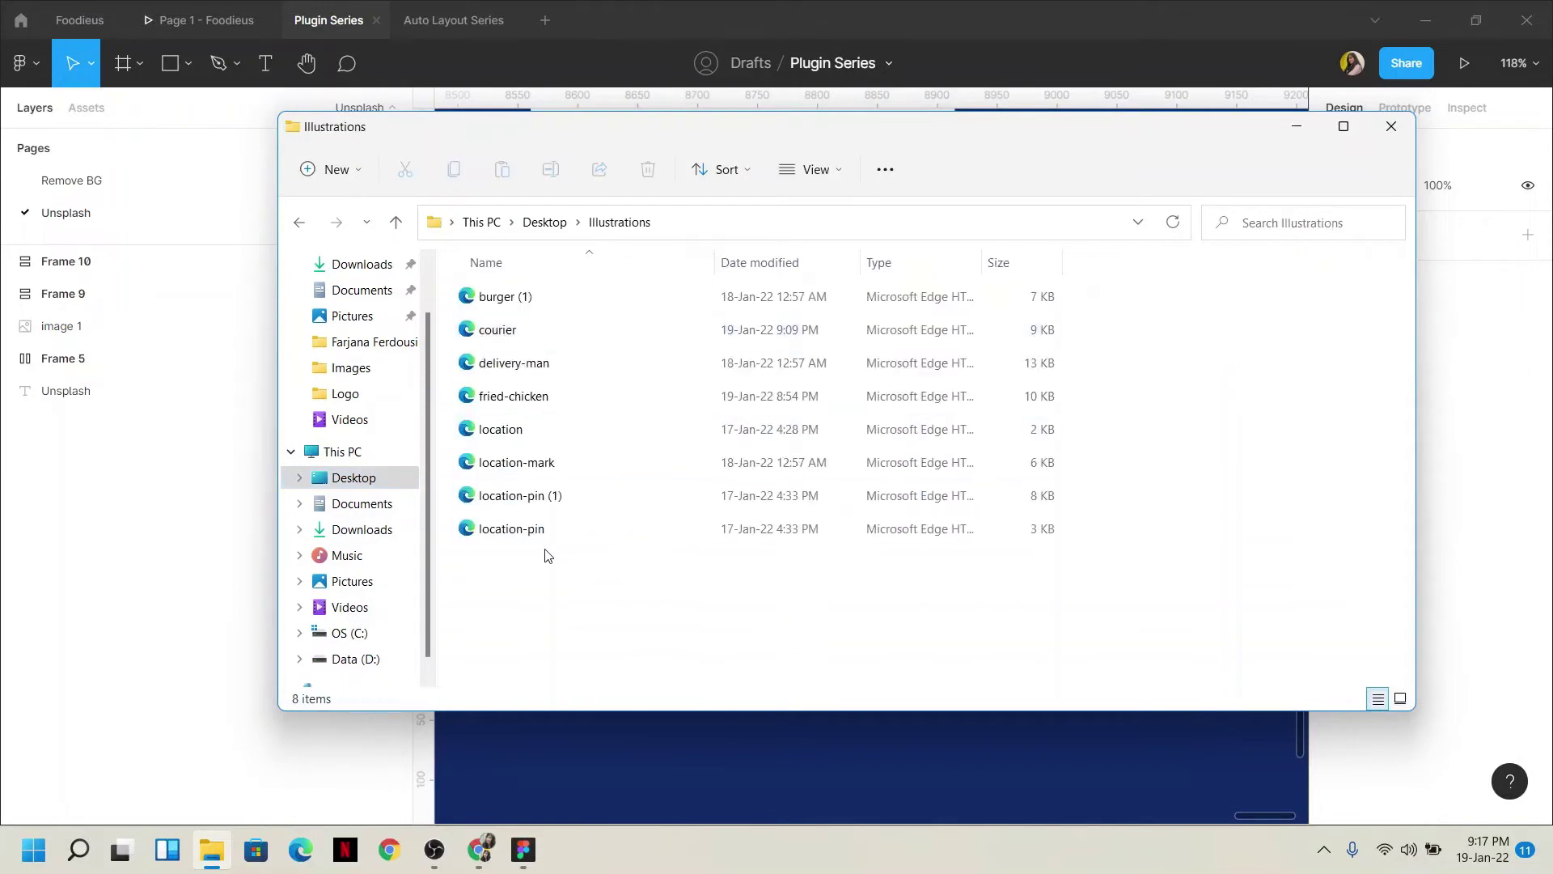
# Import the burger (1), courier and delivery-man illustration files from the folder onto the Figma canvas
pyautogui.moveTo(547, 555); pyautogui.dragTo(547, 283)
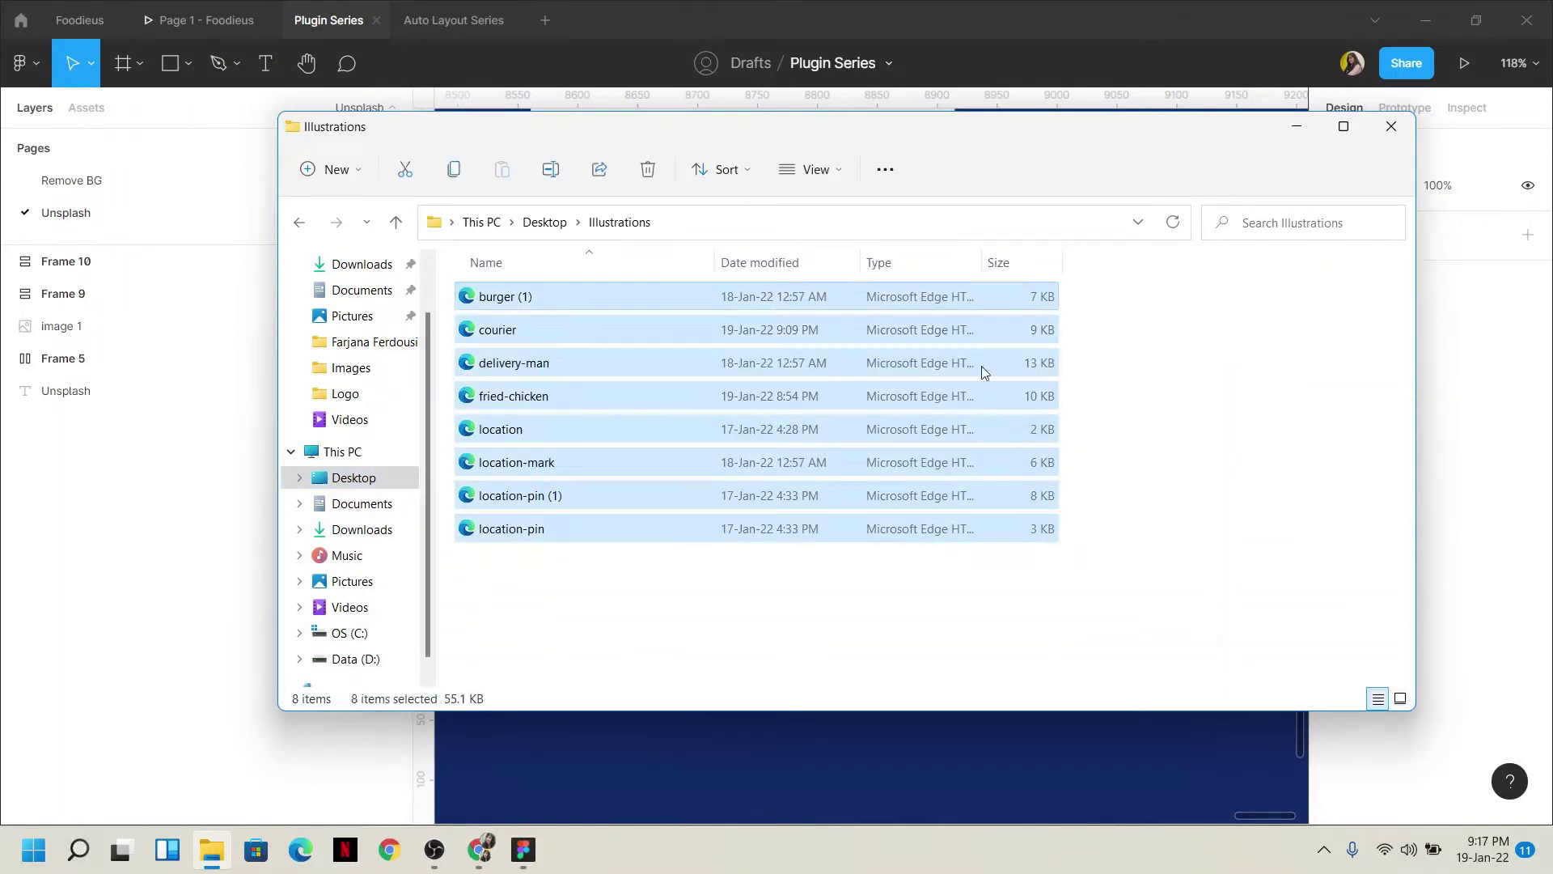
pyautogui.moveTo(621, 598); pyautogui.dragTo(526, 530)
pyautogui.click(500, 296)
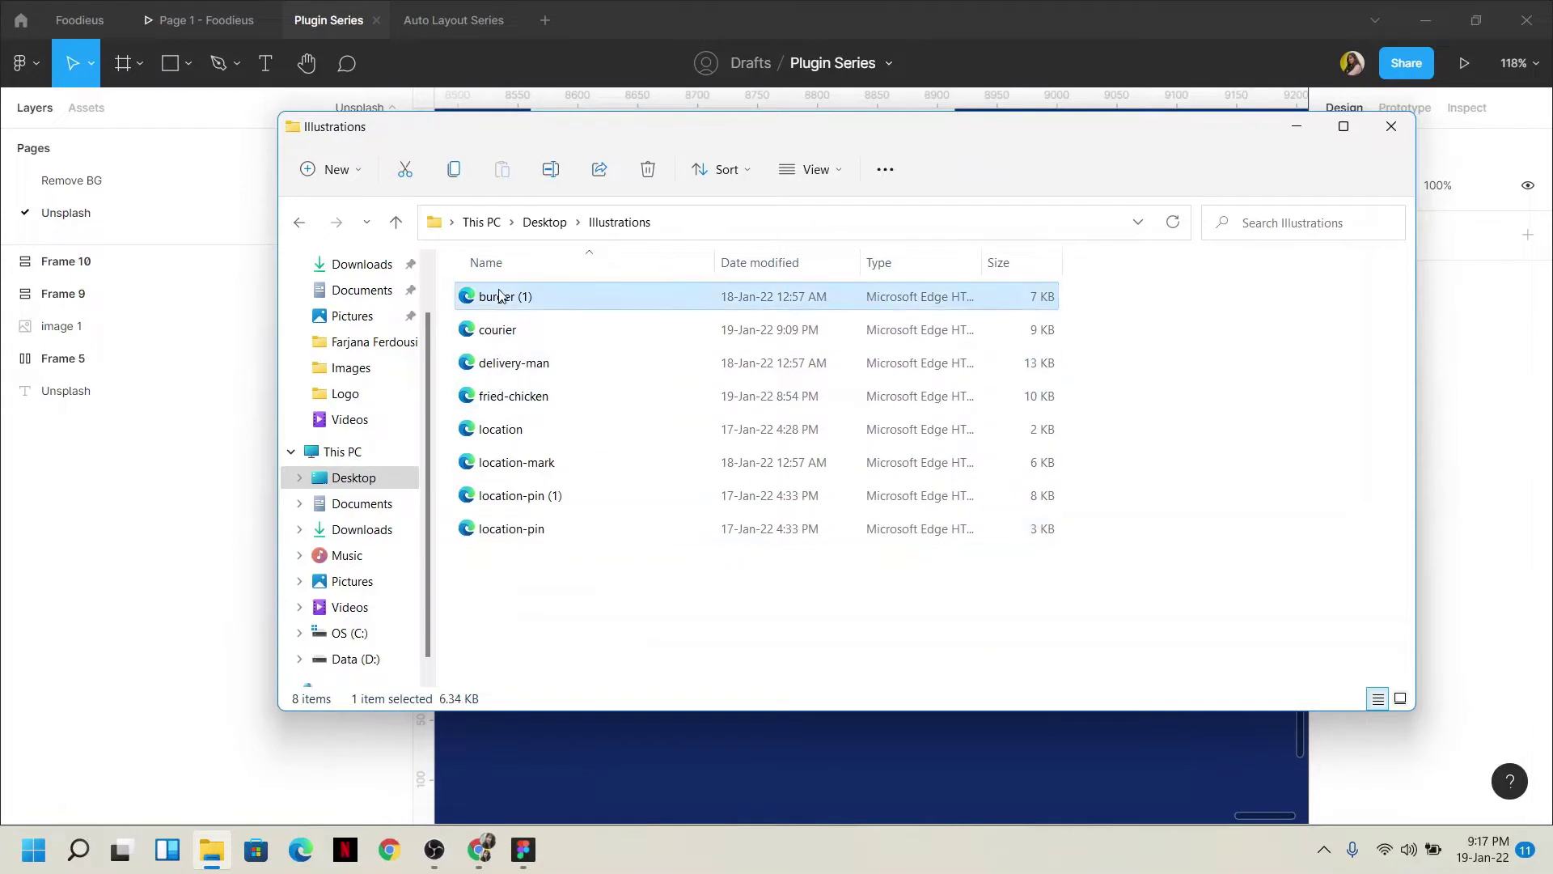
pyautogui.keyDown('shift'); pyautogui.click(529, 366); pyautogui.keyUp('shift')
pyautogui.moveTo(528, 377); pyautogui.dragTo(730, 754)
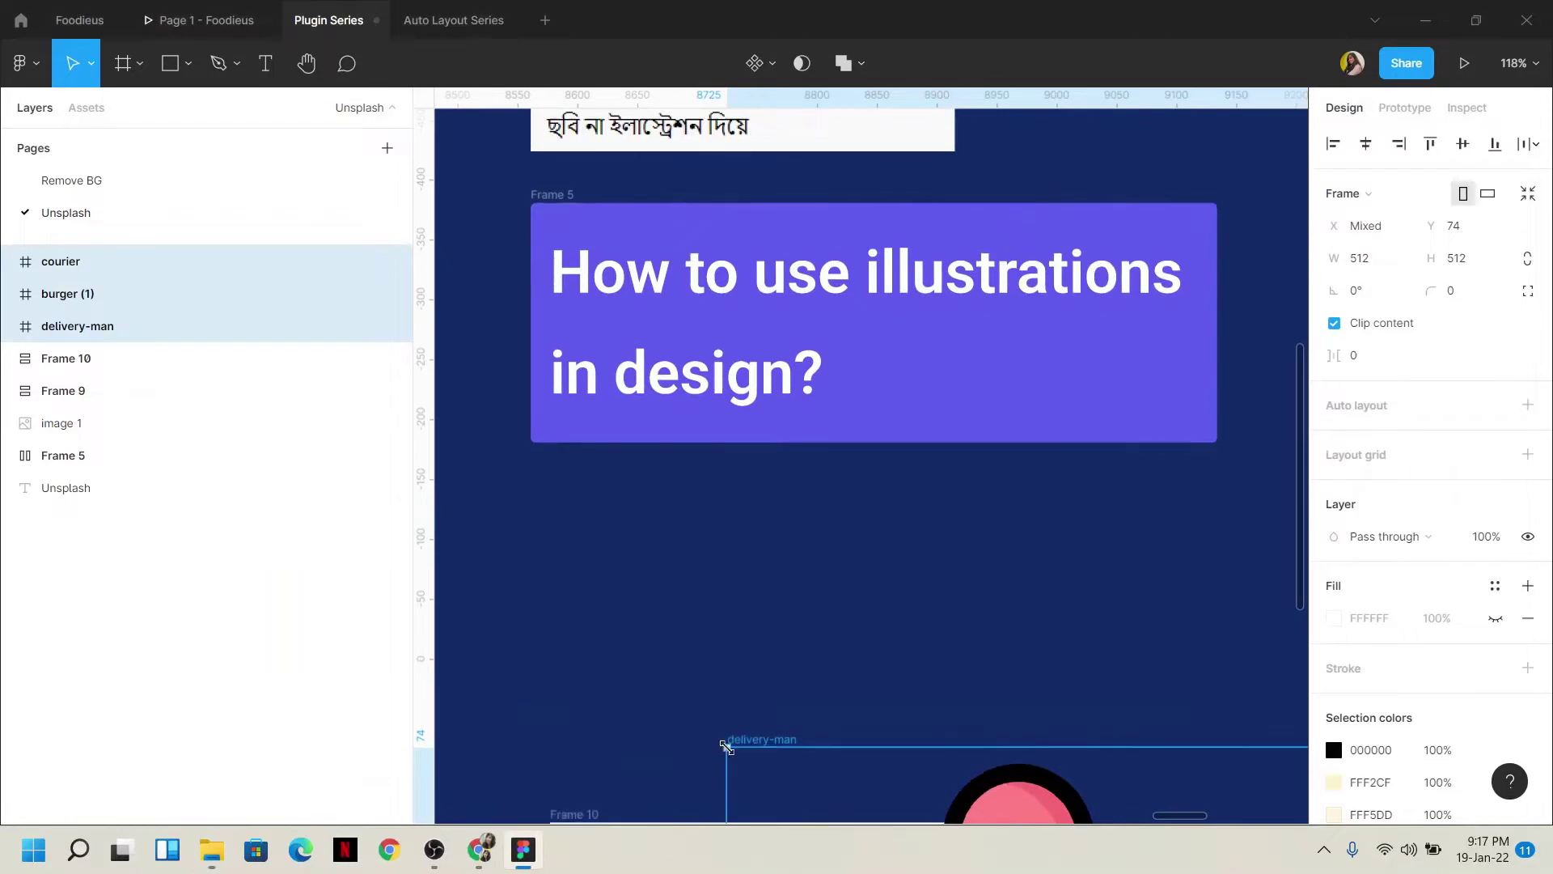
# Move the delivery-man, burger (1) and courier frames into a spaced row in the empty area below Frame 10
pyautogui.scroll(-4, 731, 754)
pyautogui.scroll(-5, 696, 654)
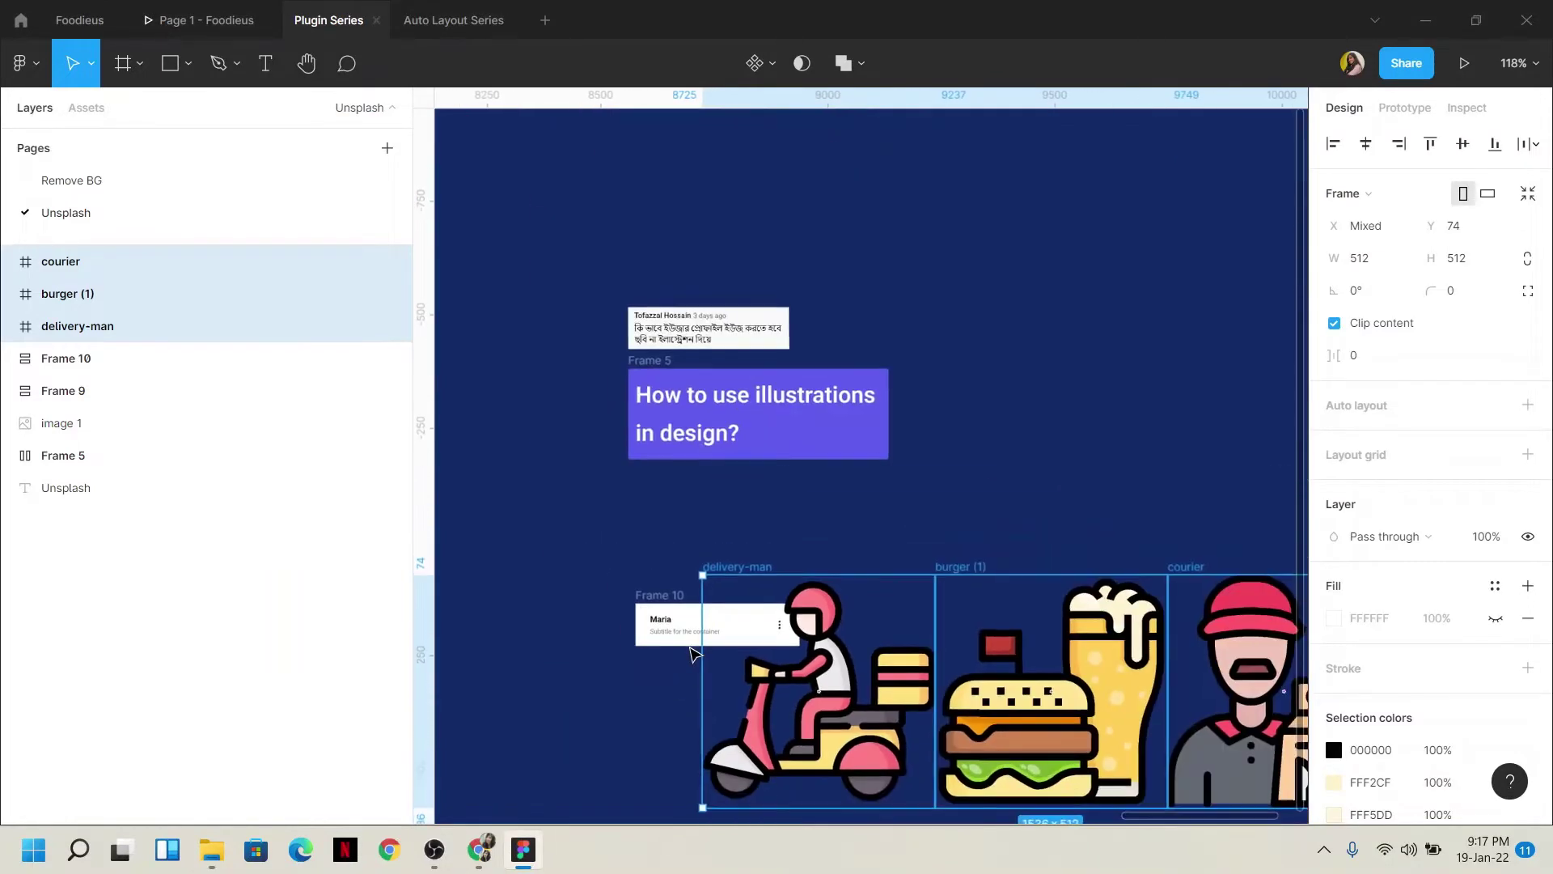
pyautogui.scroll(-3, 696, 654)
pyautogui.hscroll(2, 696, 653)
pyautogui.click(696, 654)
pyautogui.click(738, 386)
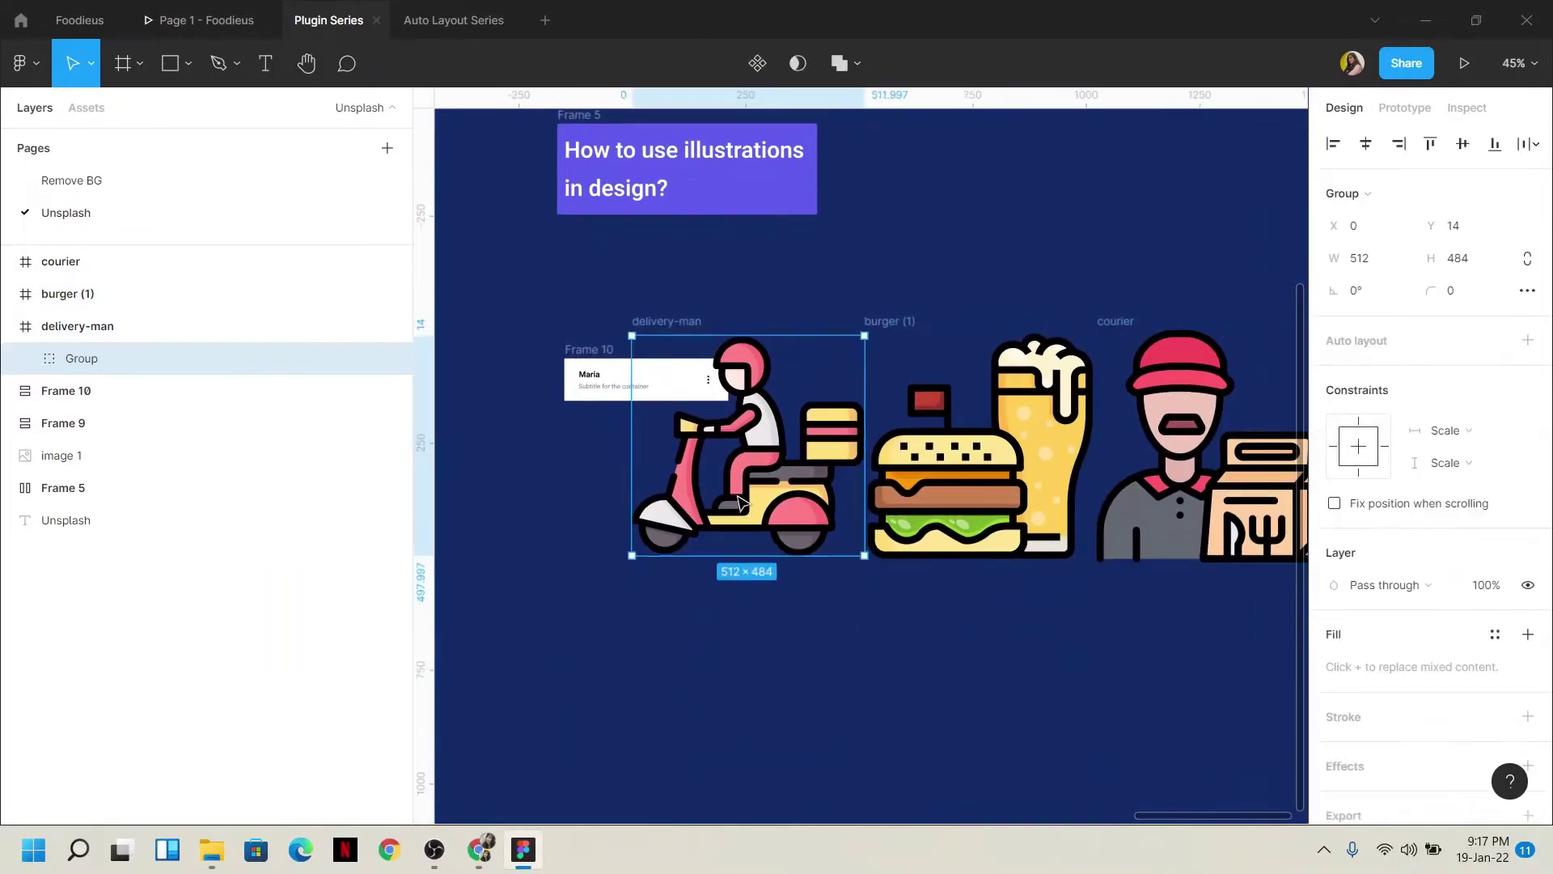
pyautogui.moveTo(738, 386)
pyautogui.mouseDown()
pyautogui.moveTo(558, 578)
pyautogui.moveTo(739, 386)
pyautogui.mouseUp()
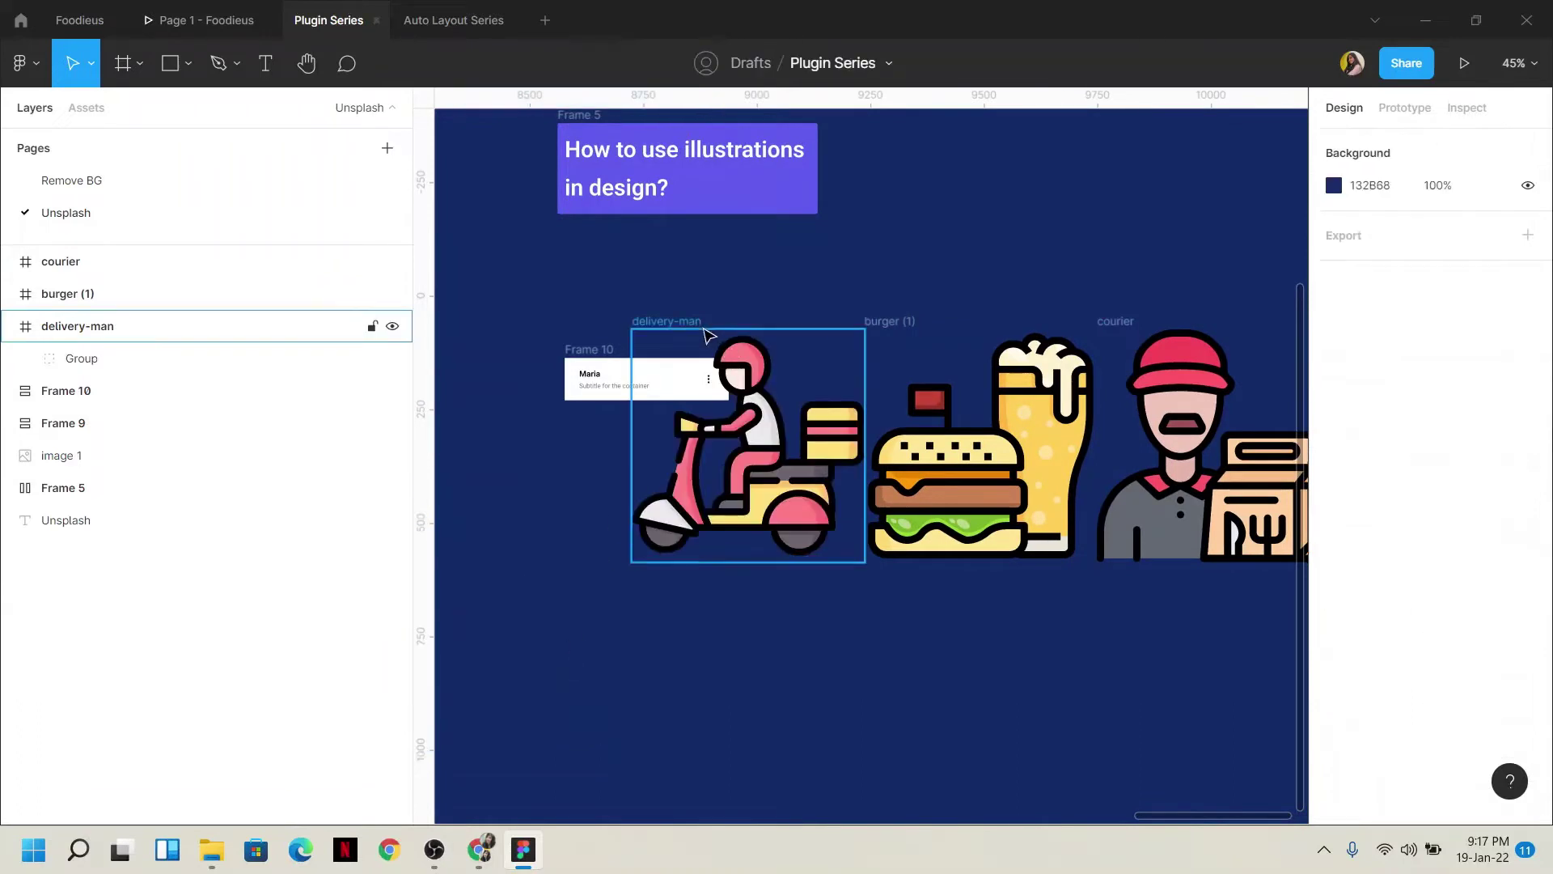
pyautogui.moveTo(694, 323); pyautogui.dragTo(585, 581)
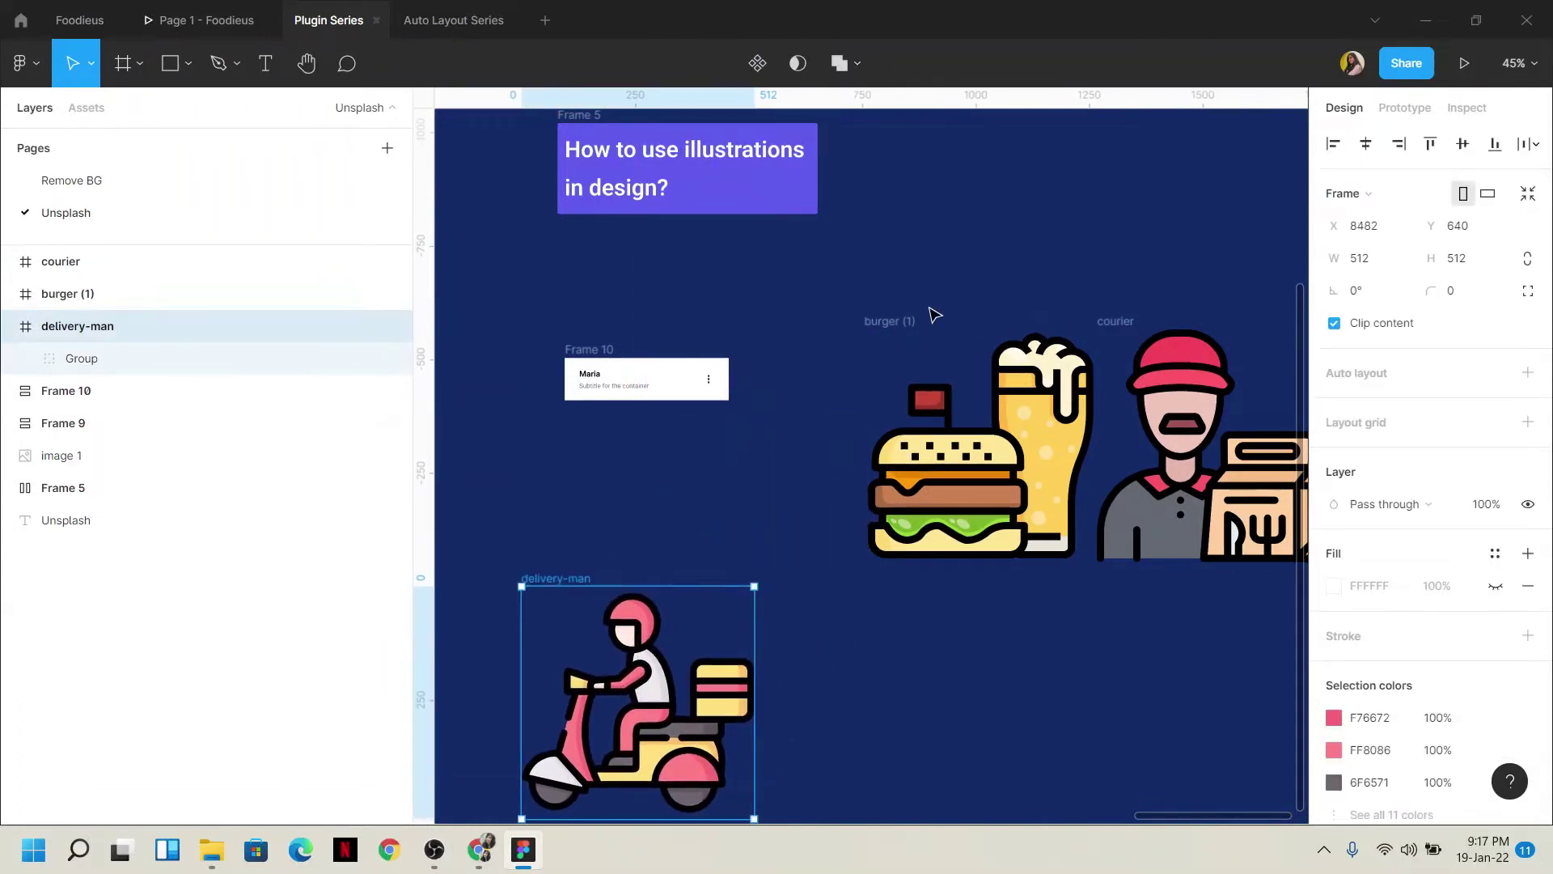
pyautogui.moveTo(877, 322); pyautogui.dragTo(837, 583)
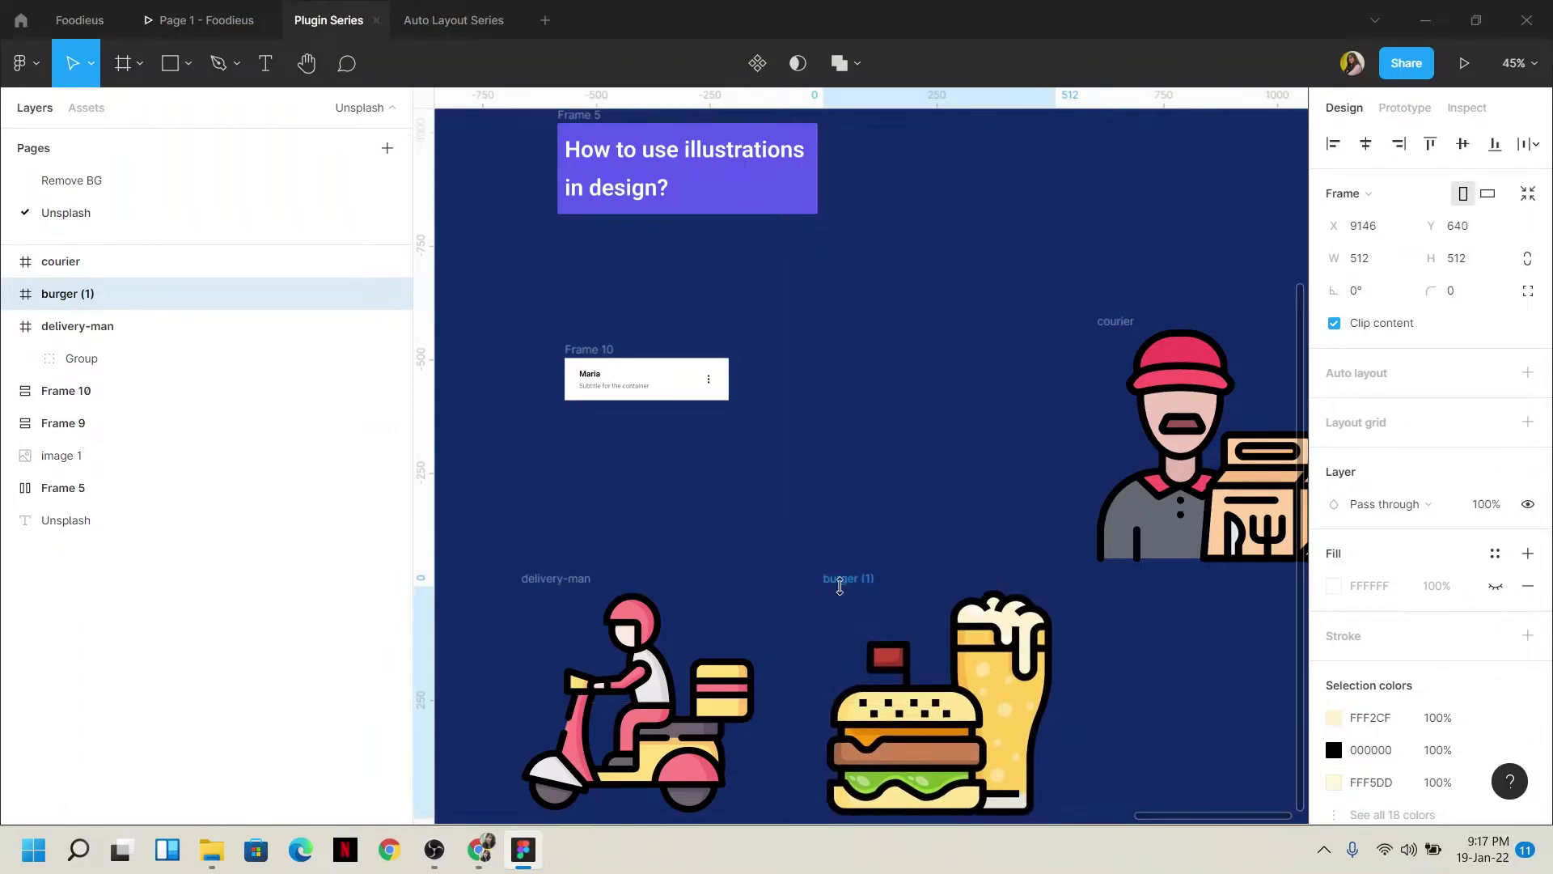
pyautogui.moveTo(1116, 328); pyautogui.dragTo(1139, 569)
pyautogui.scroll(-3, 1139, 569)
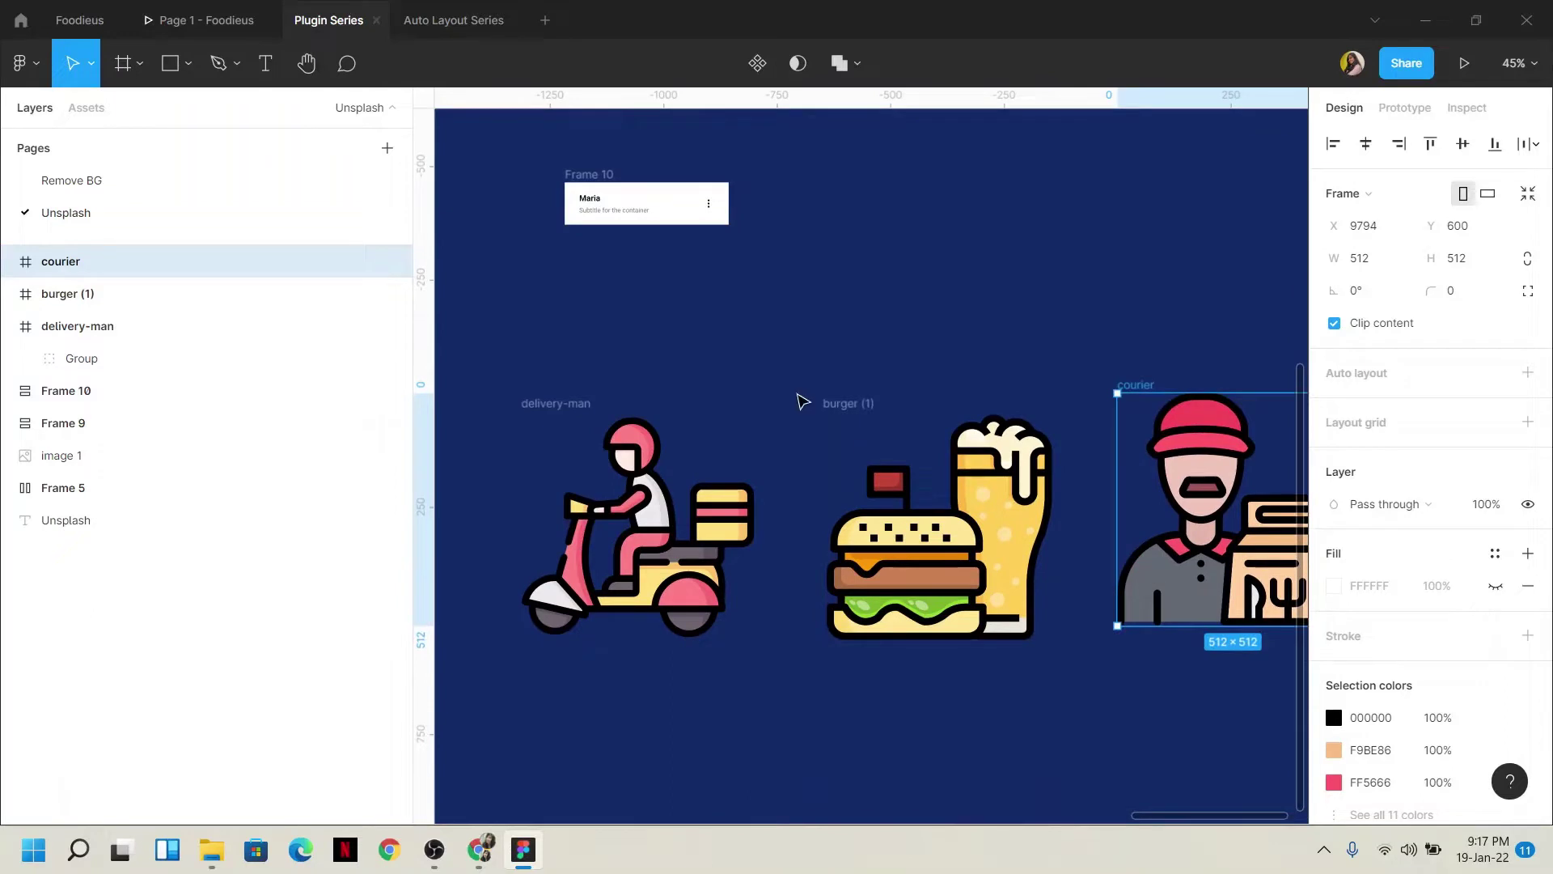
pyautogui.click(804, 402)
# Scale the delivery-man frame down proportionally to 256 × 256 with the Scale tool
pyautogui.click(547, 417)
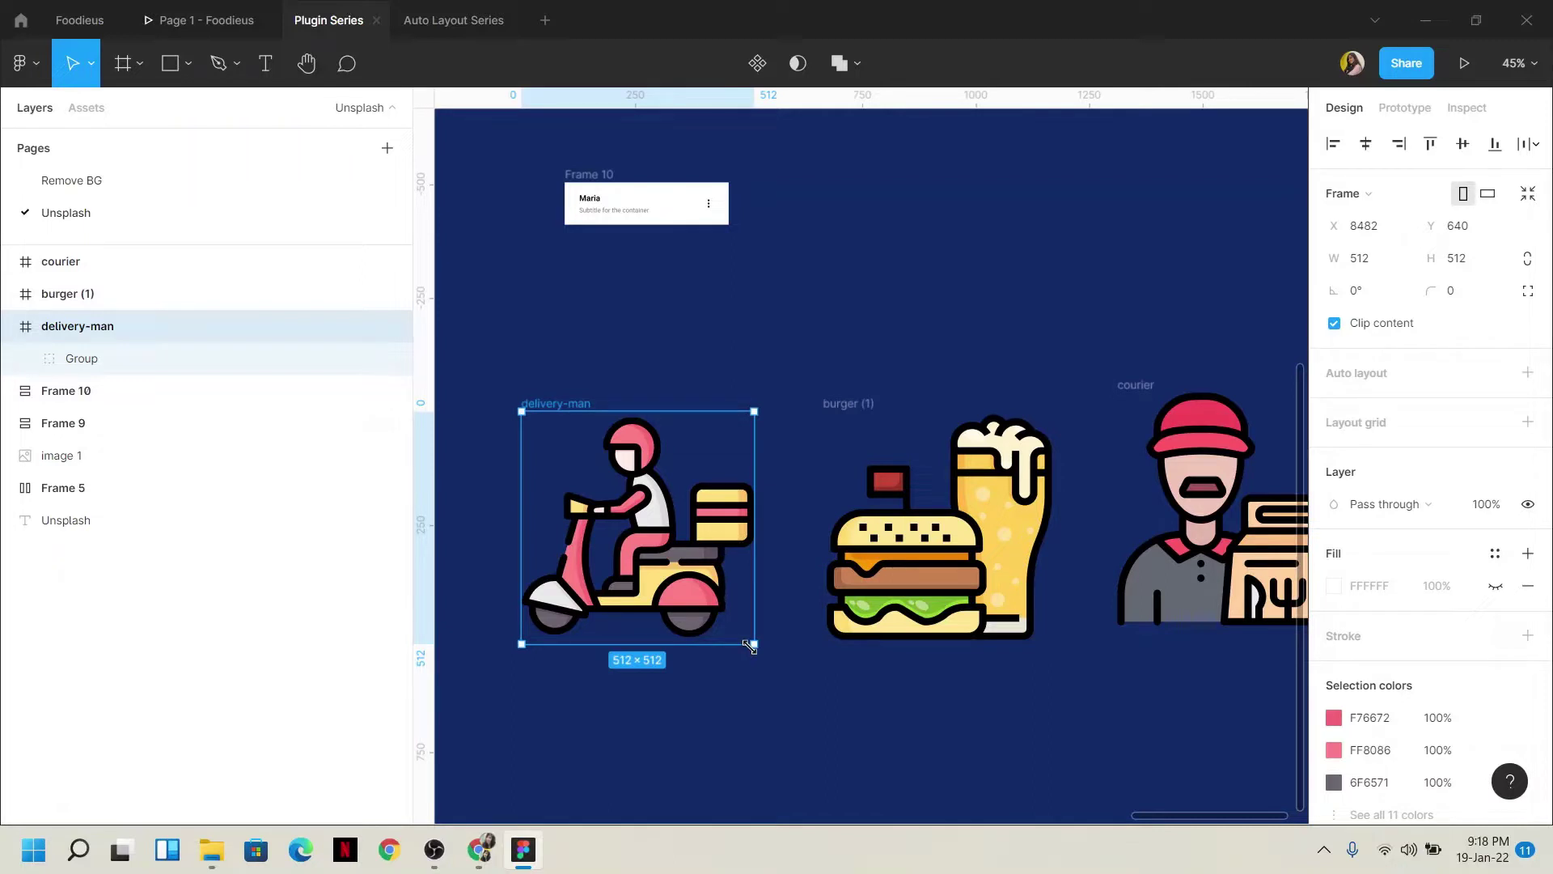
pyautogui.press('k')
pyautogui.moveTo(751, 647); pyautogui.dragTo(638, 527)
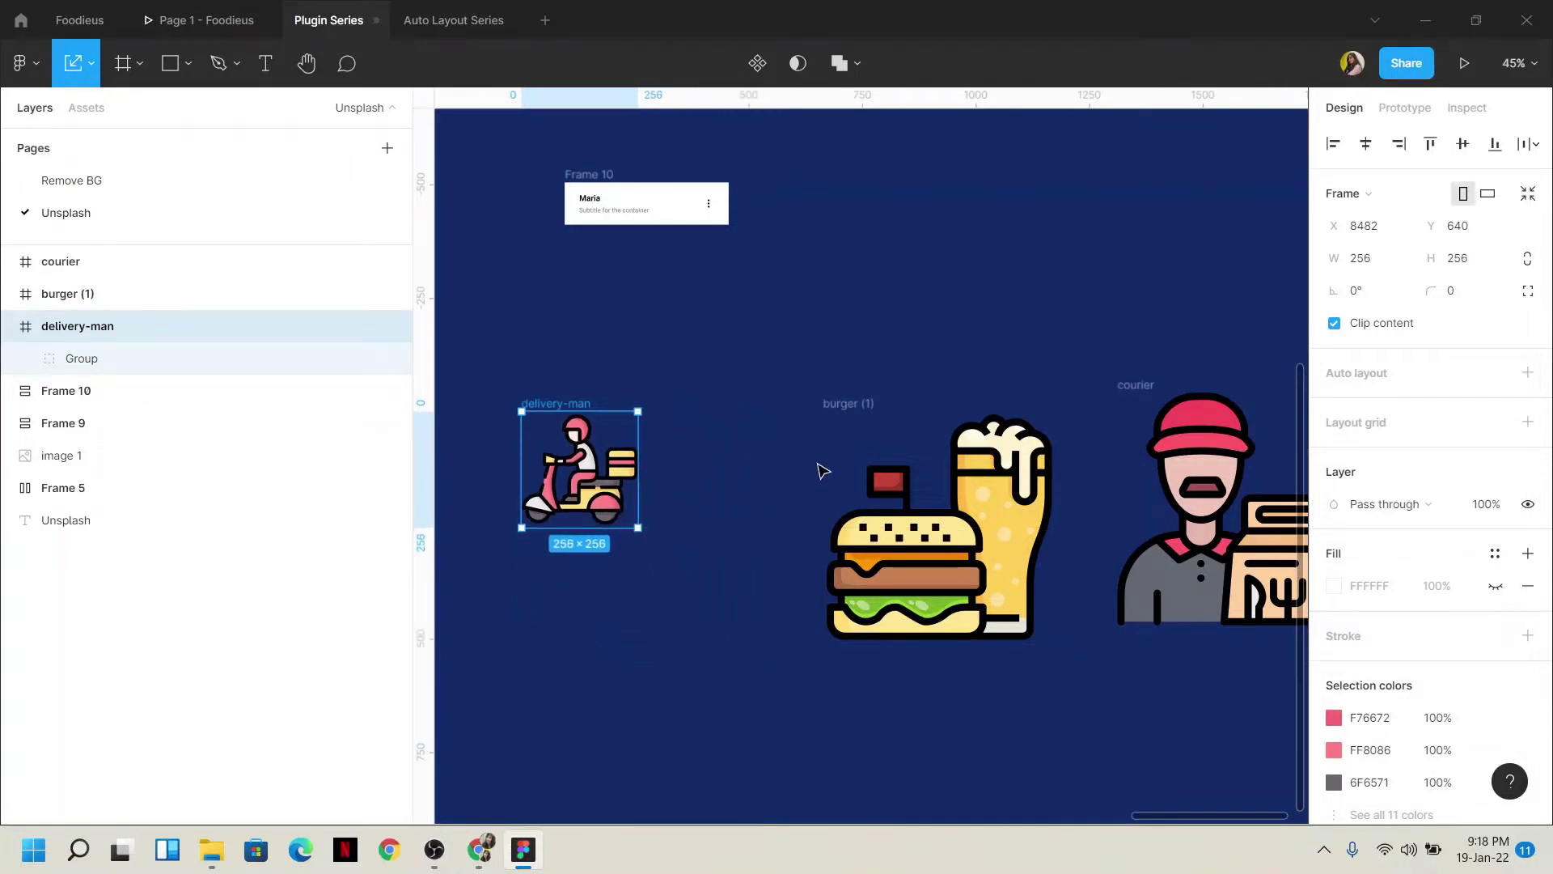
# Move burger (1) and courier closer beside delivery-man and scale both down, courier to about 217 × 217
pyautogui.moveTo(839, 422); pyautogui.dragTo(684, 413)
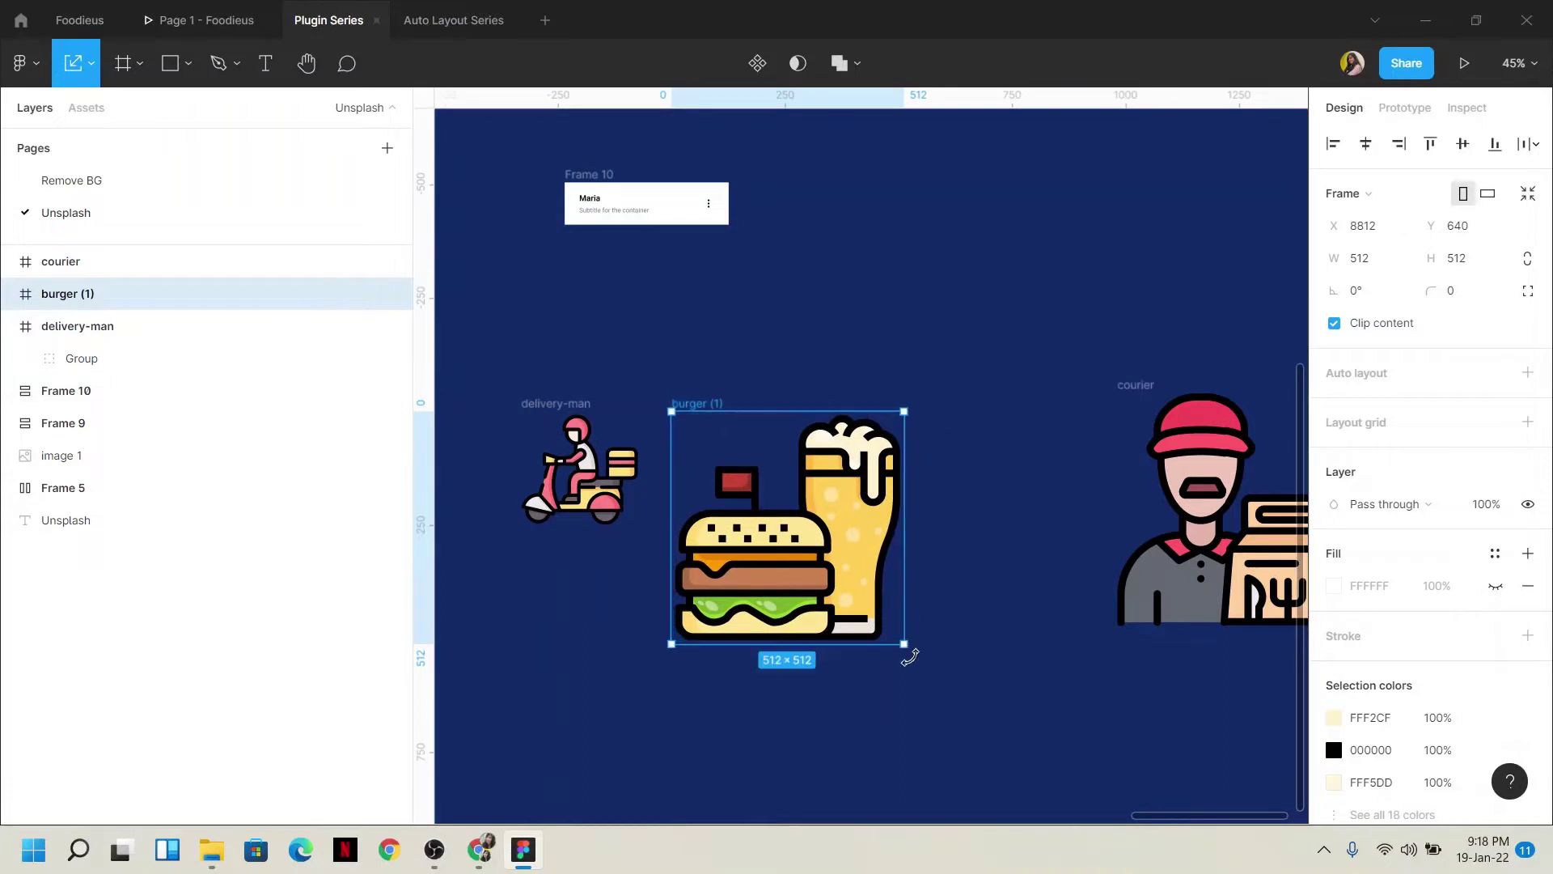
pyautogui.moveTo(904, 644); pyautogui.dragTo(778, 517)
pyautogui.moveTo(1162, 406); pyautogui.dragTo(832, 404)
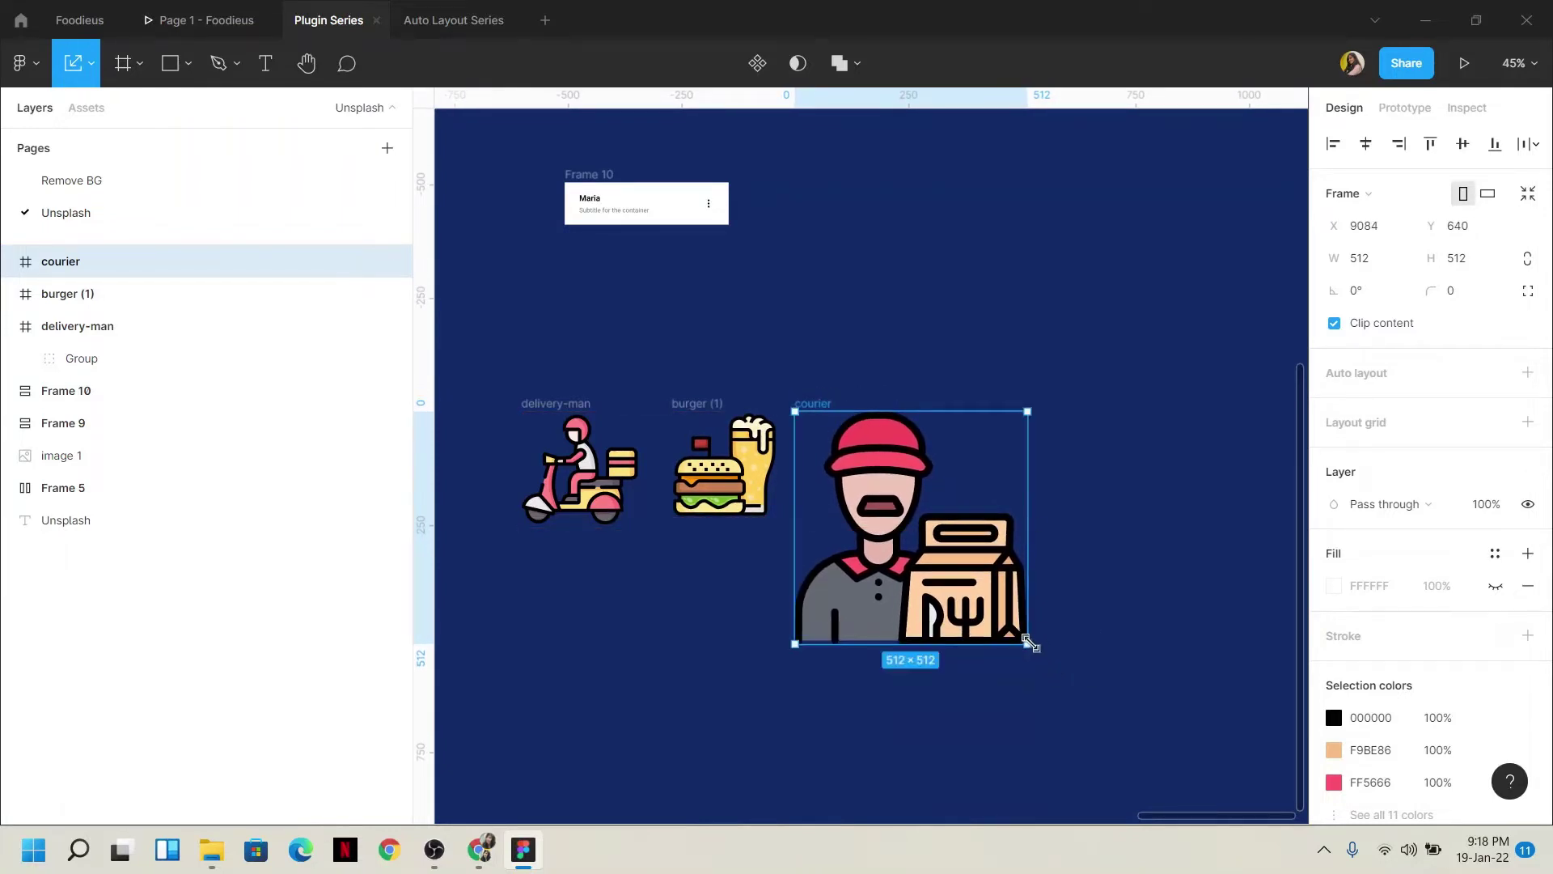
pyautogui.moveTo(1027, 645); pyautogui.dragTo(892, 500)
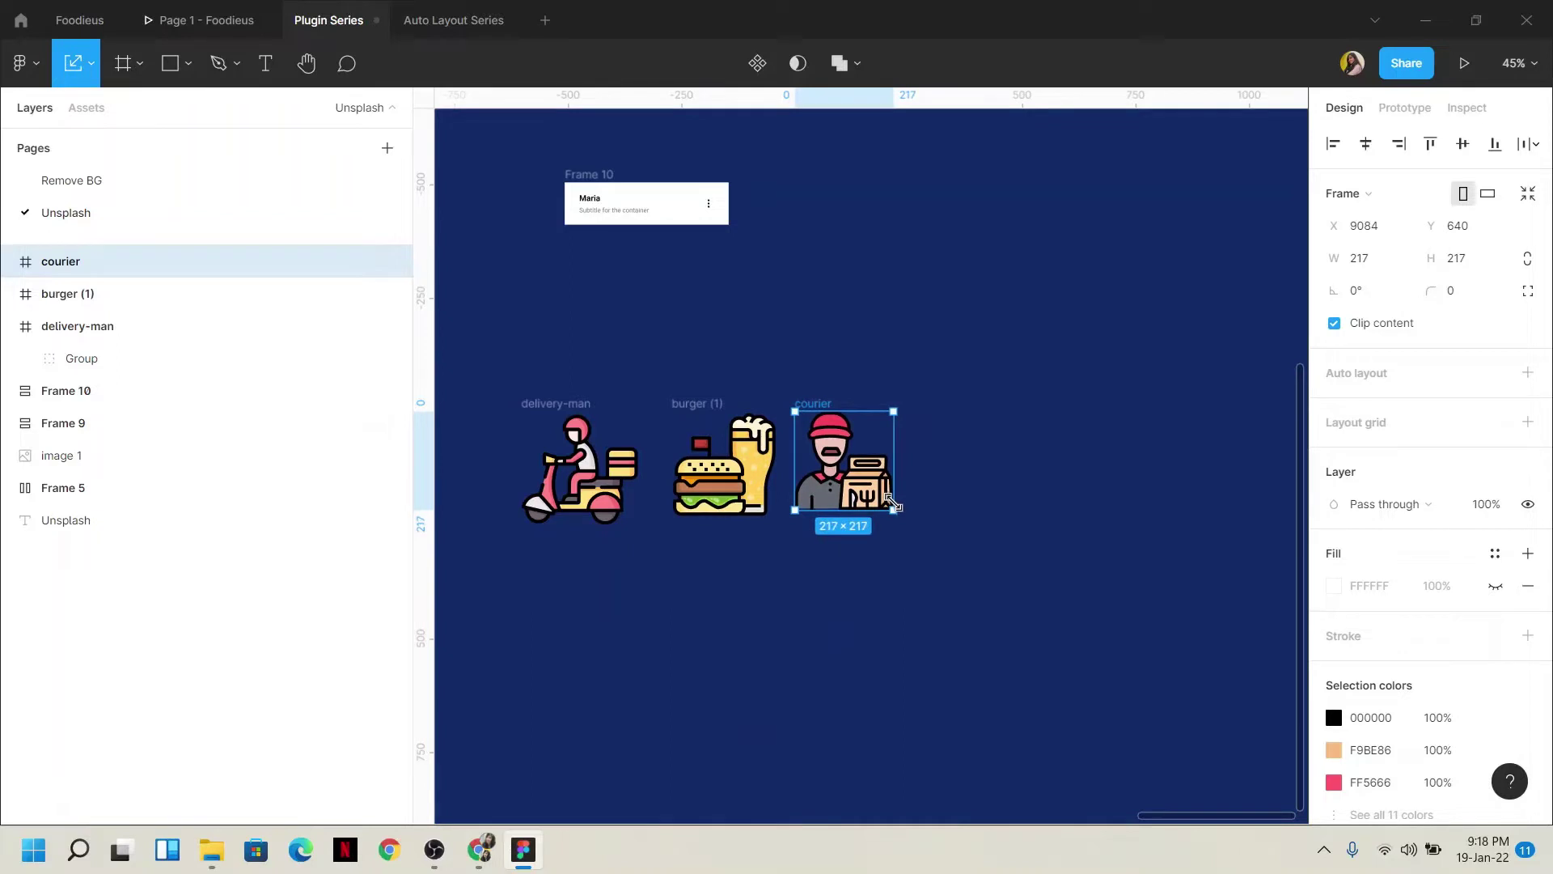
pyautogui.click(717, 336)
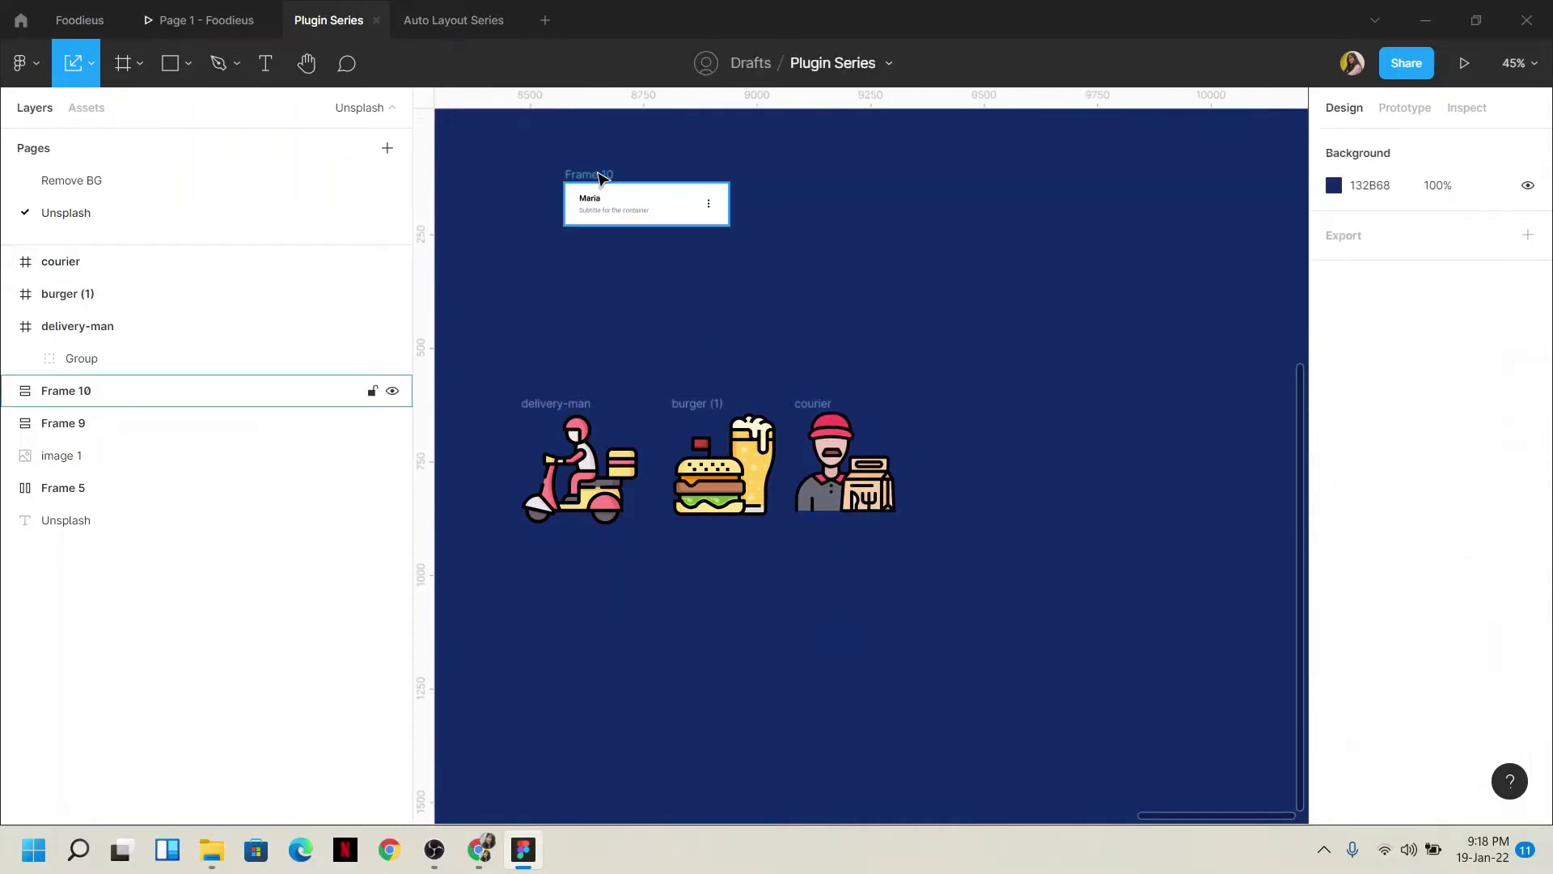
# Move the Frame 10 card to just below the row of illustrations and select it
pyautogui.moveTo(599, 177); pyautogui.dragTo(611, 556)
pyautogui.scroll(4, 623, 595)
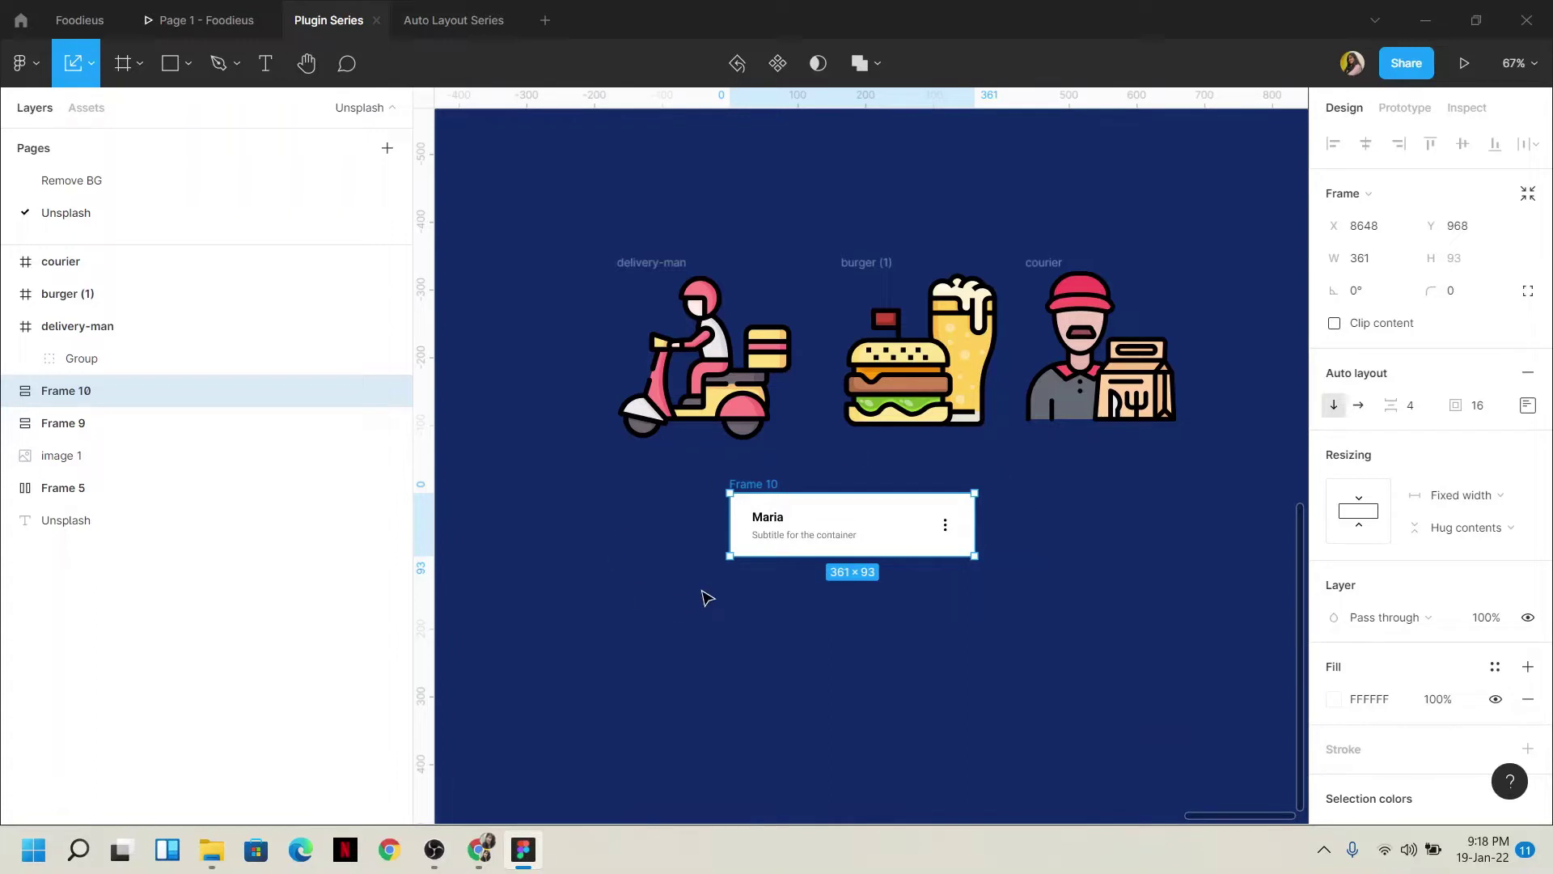
pyautogui.click(701, 599)
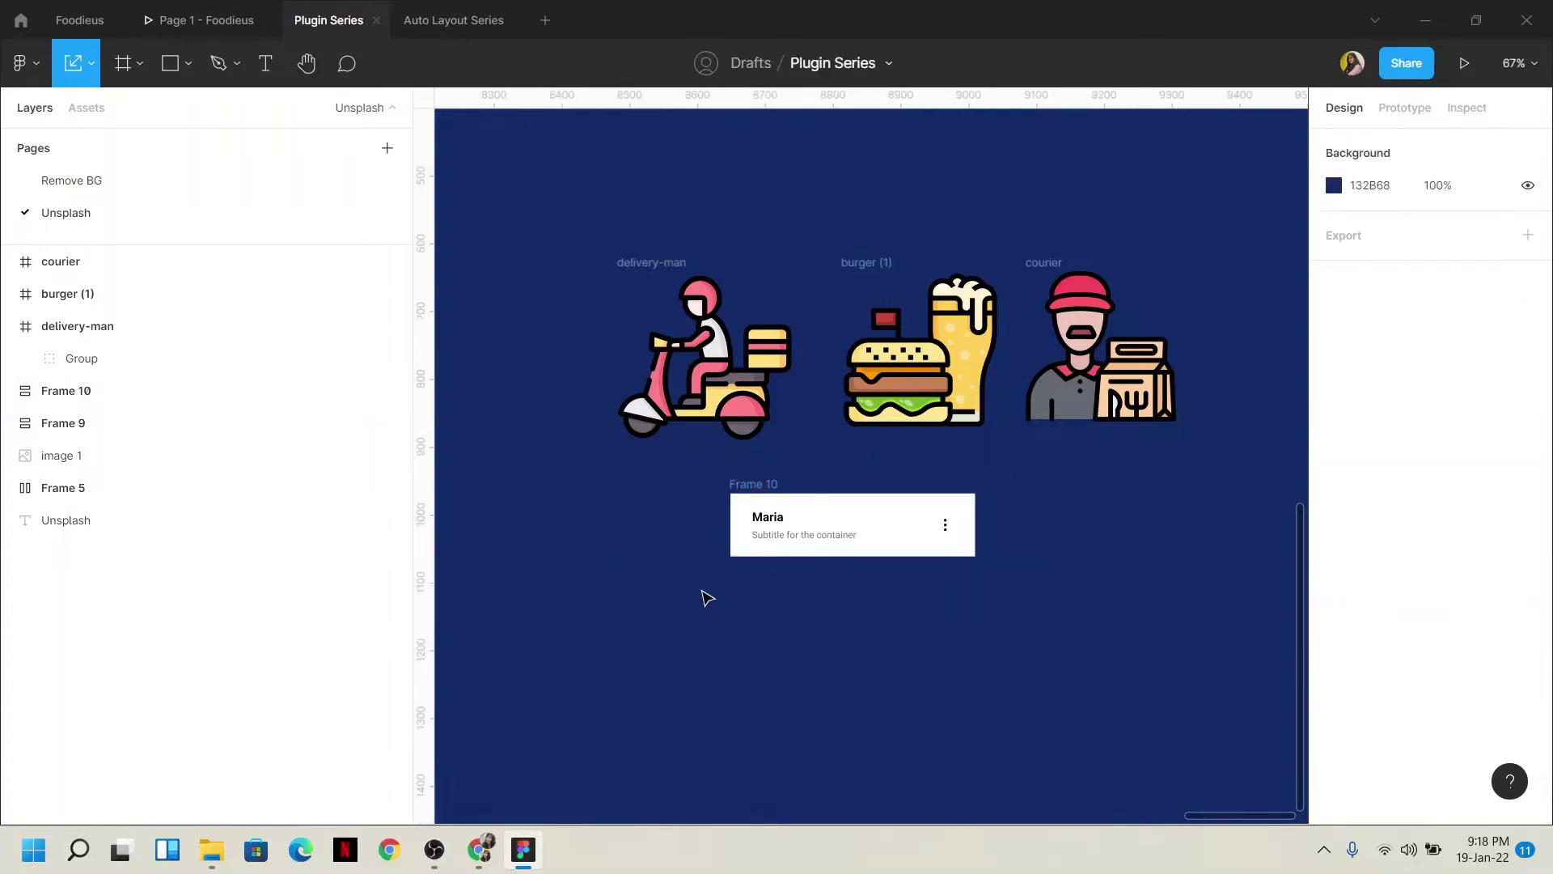
pyautogui.click(760, 493)
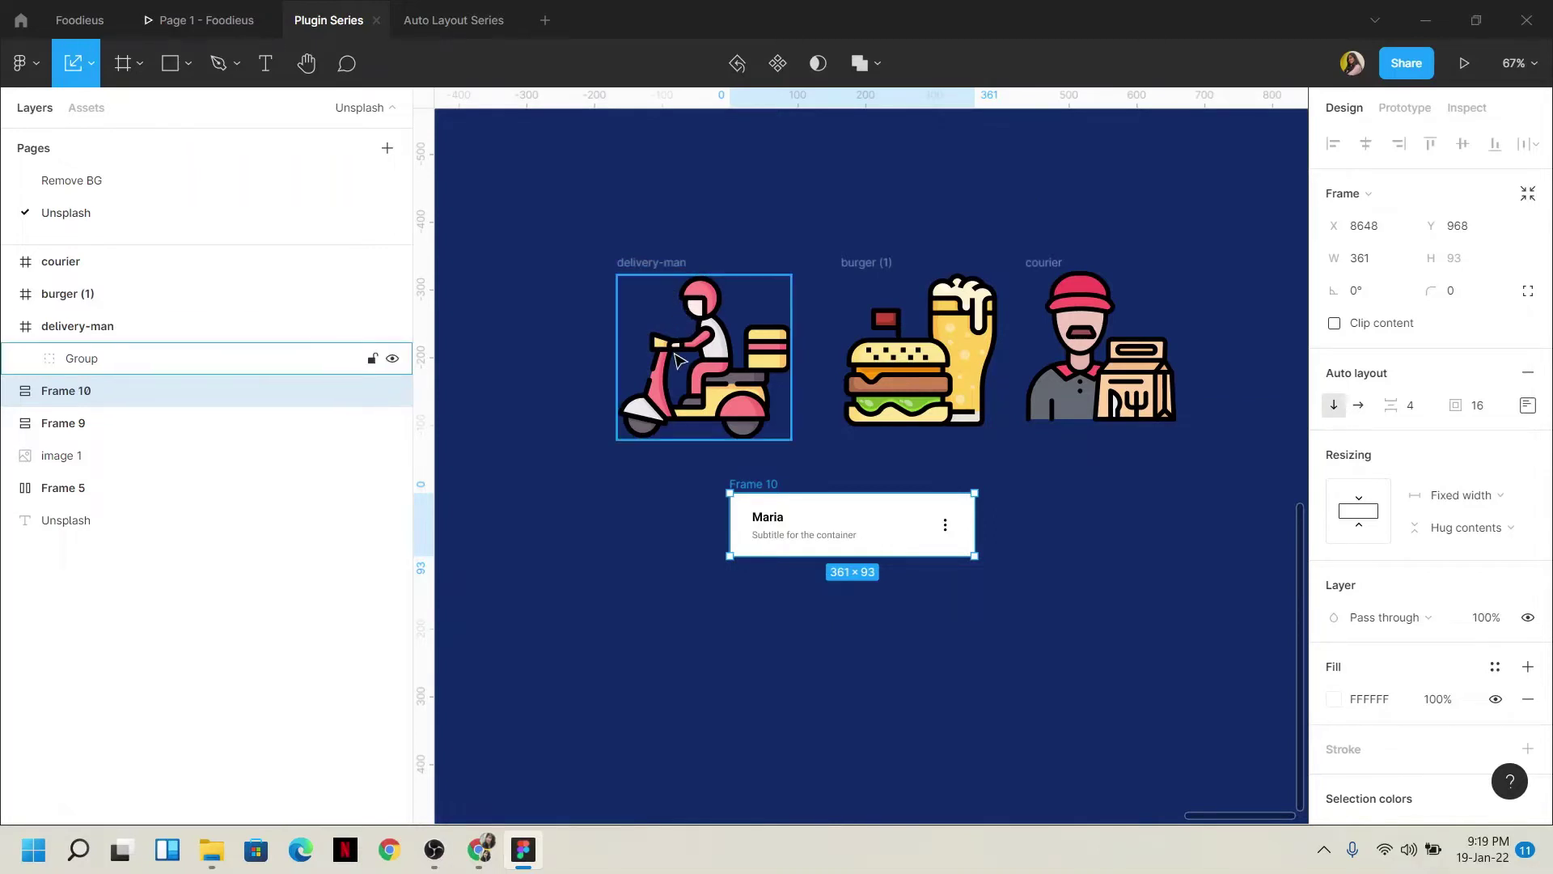
# Constrain the delivery-man frame's proportions and set its size to 40 × 40
pyautogui.click(662, 273)
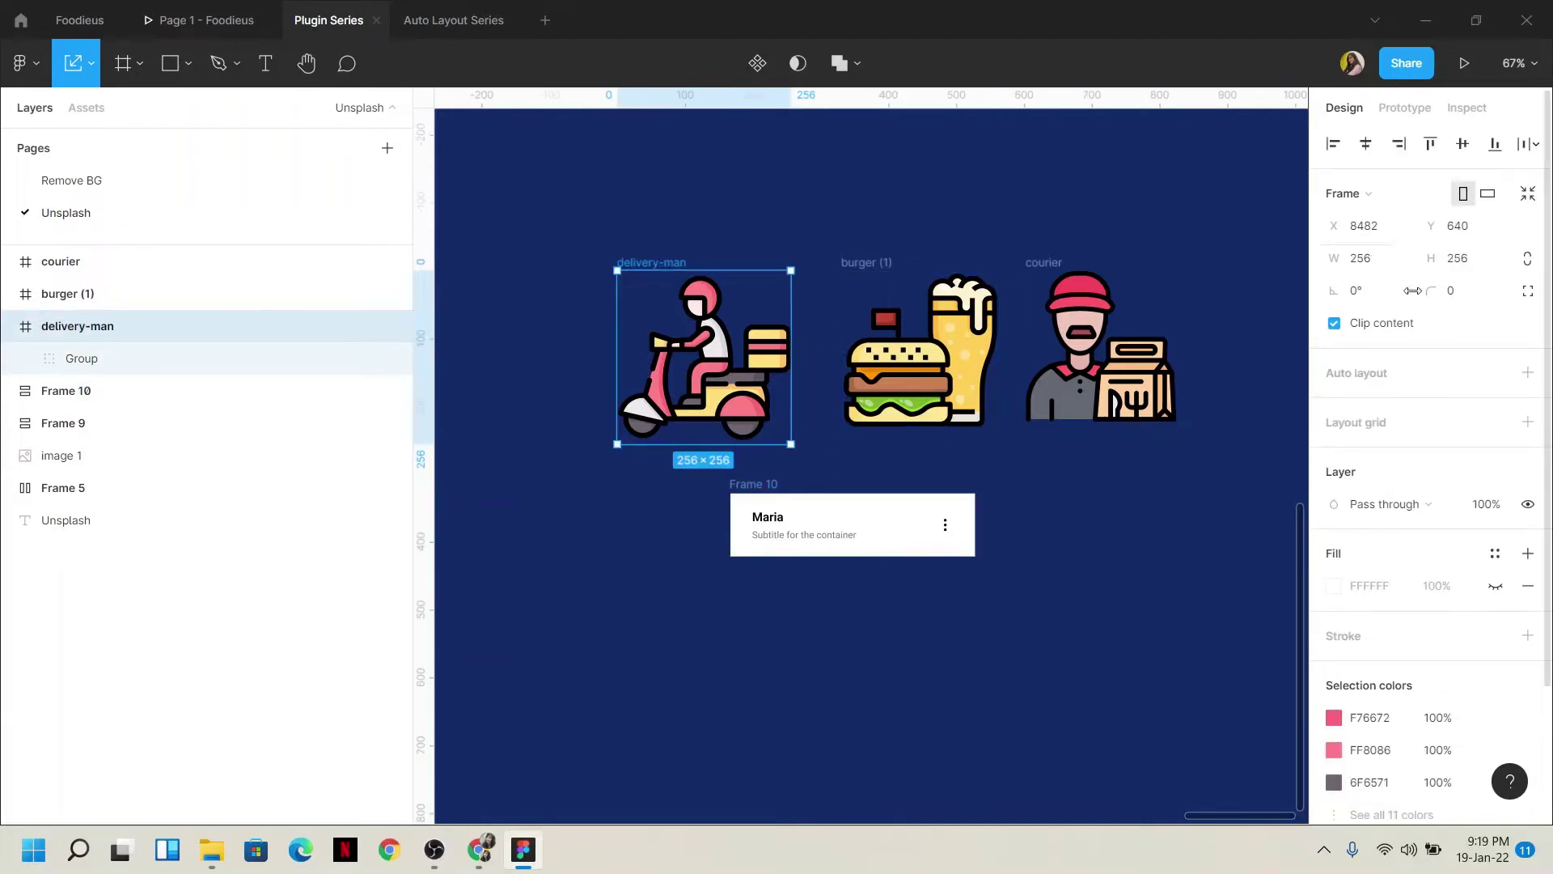
pyautogui.click(1527, 258)
pyautogui.click(1379, 272)
pyautogui.hotkey('ctrl', 'a')
pyautogui.write('40')
pyautogui.press('Return')
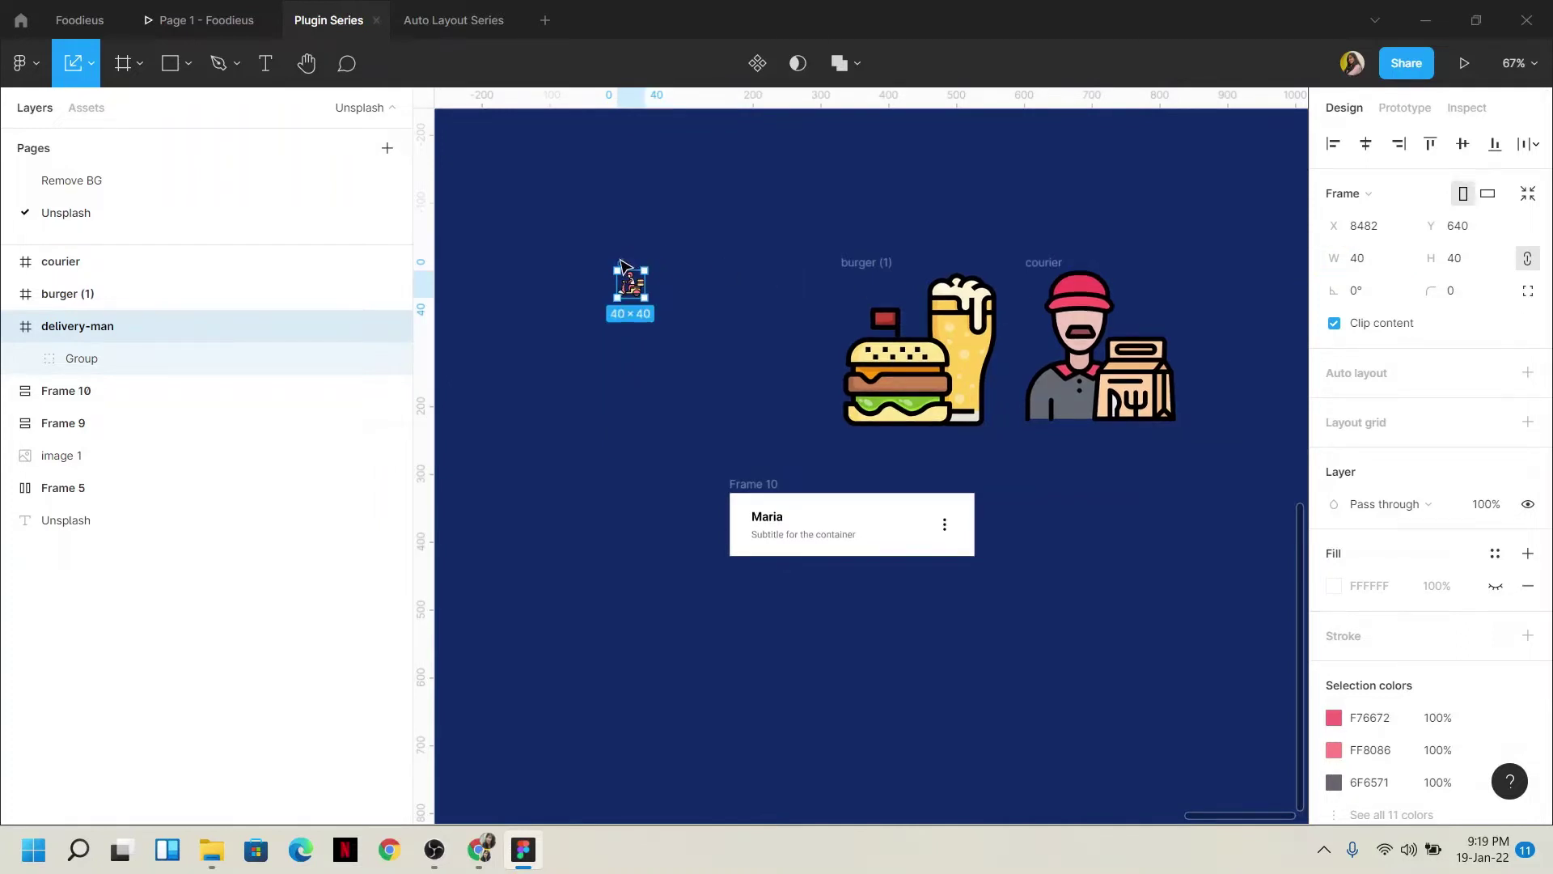
# Move the small delivery-man illustration down to just above the Frame 10 card
pyautogui.moveTo(622, 267); pyautogui.dragTo(697, 403)
pyautogui.scroll(5, 715, 441)
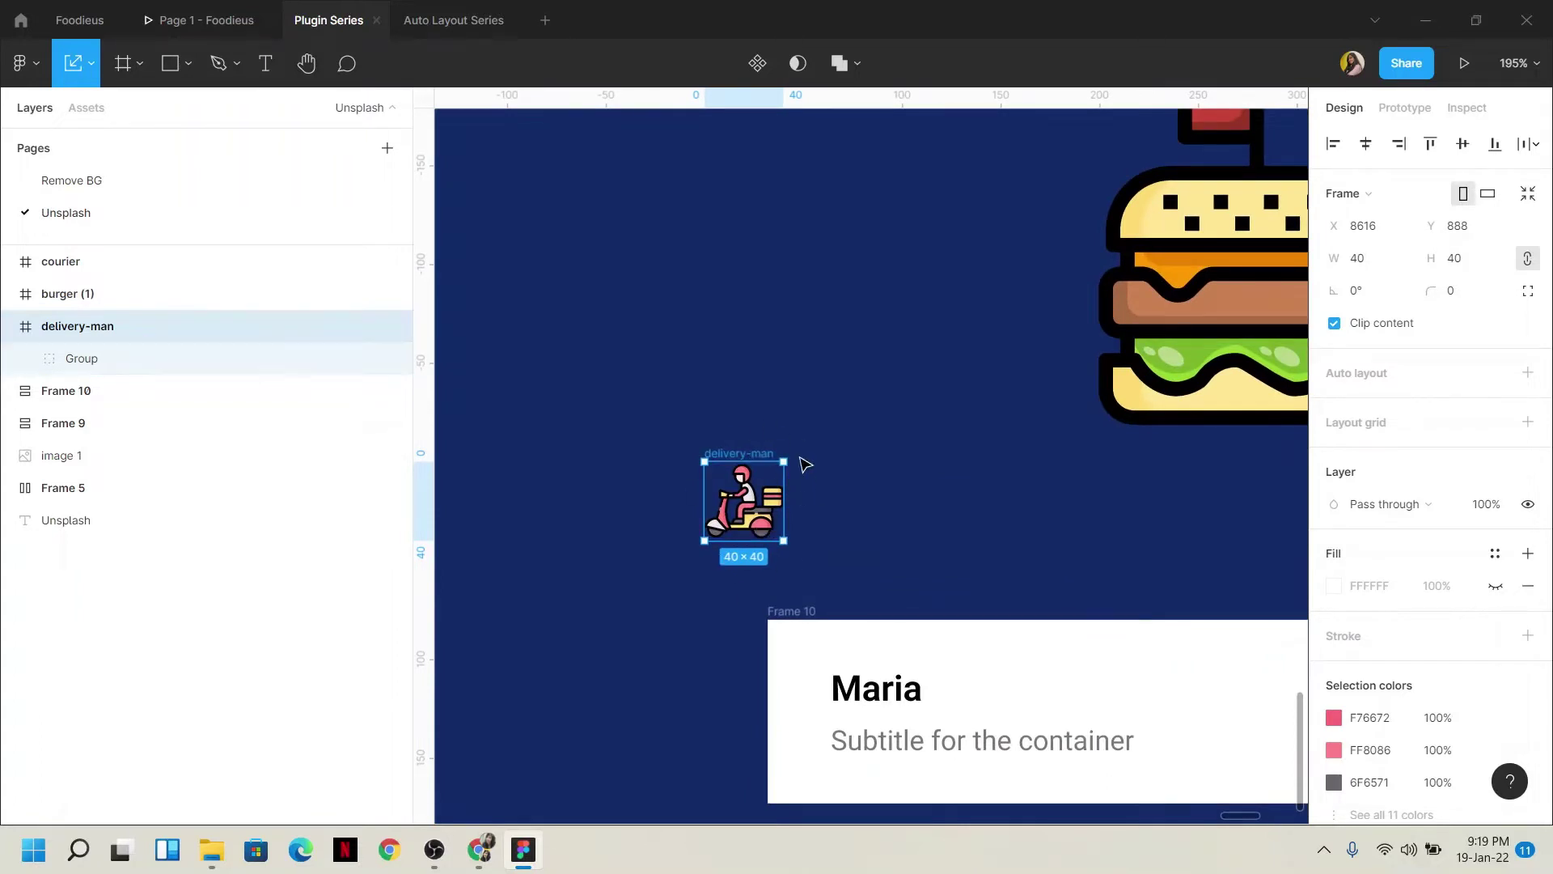
pyautogui.click(895, 490)
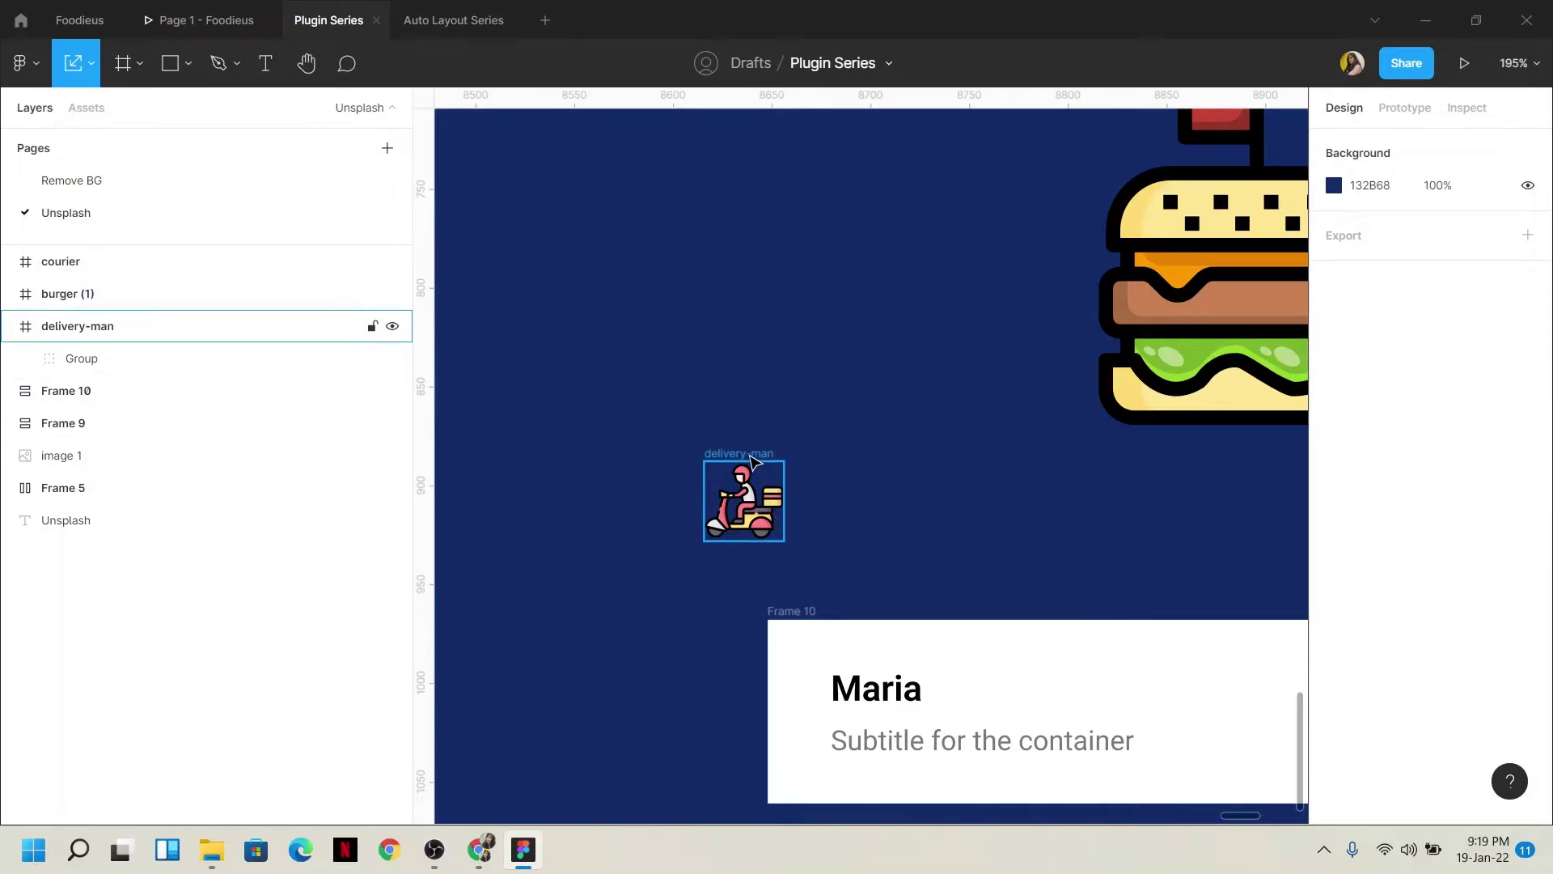
# Draw a circle to the right of the delivery-man illustration and set its size to 40 × 40
pyautogui.click(184, 74)
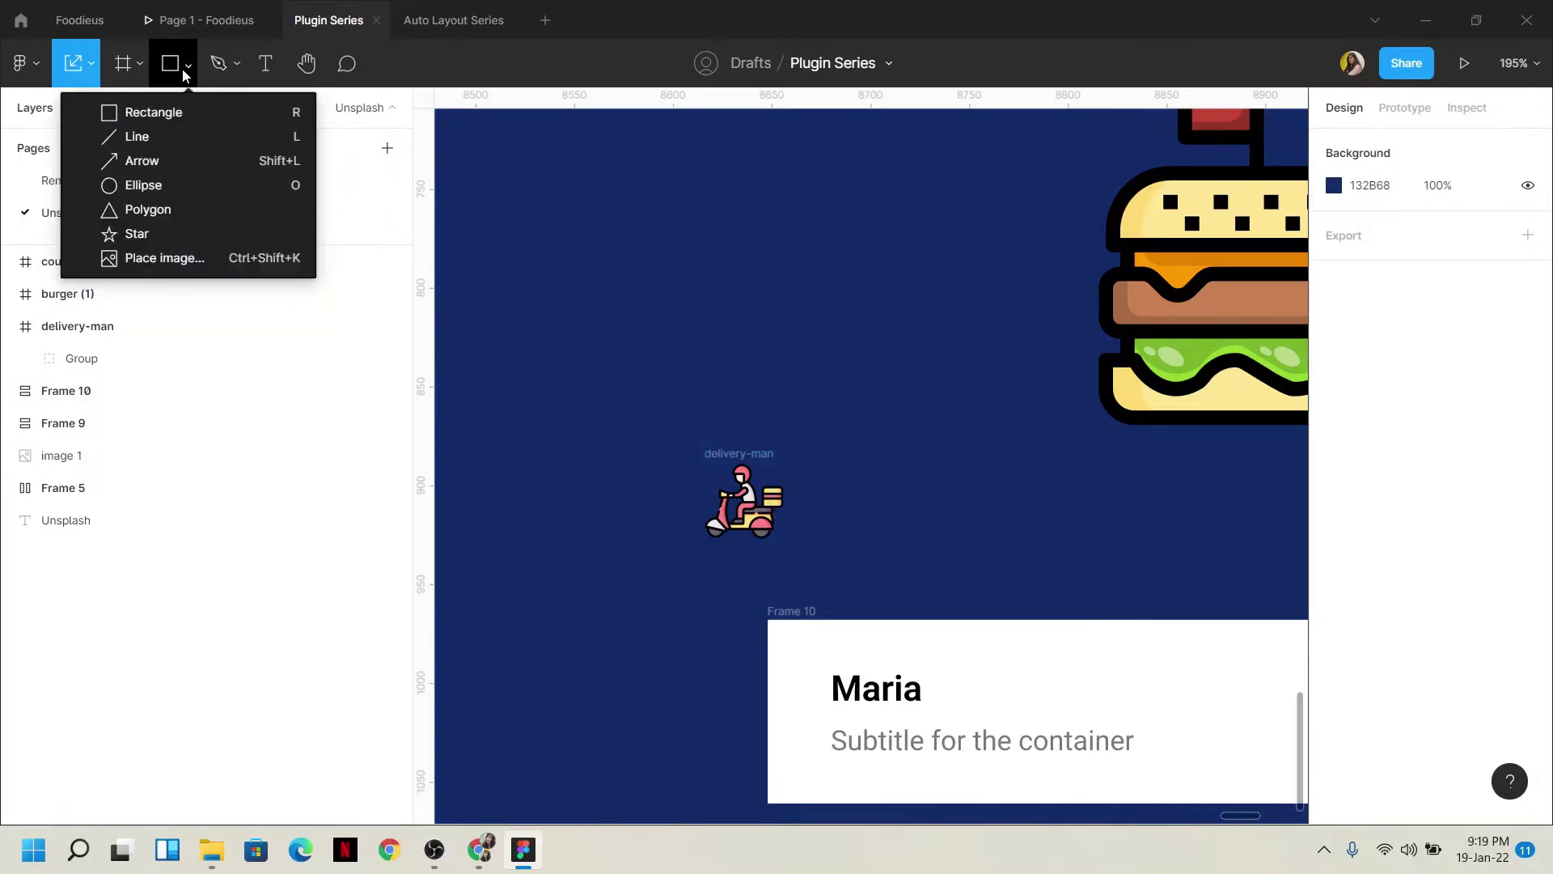
pyautogui.click(177, 184)
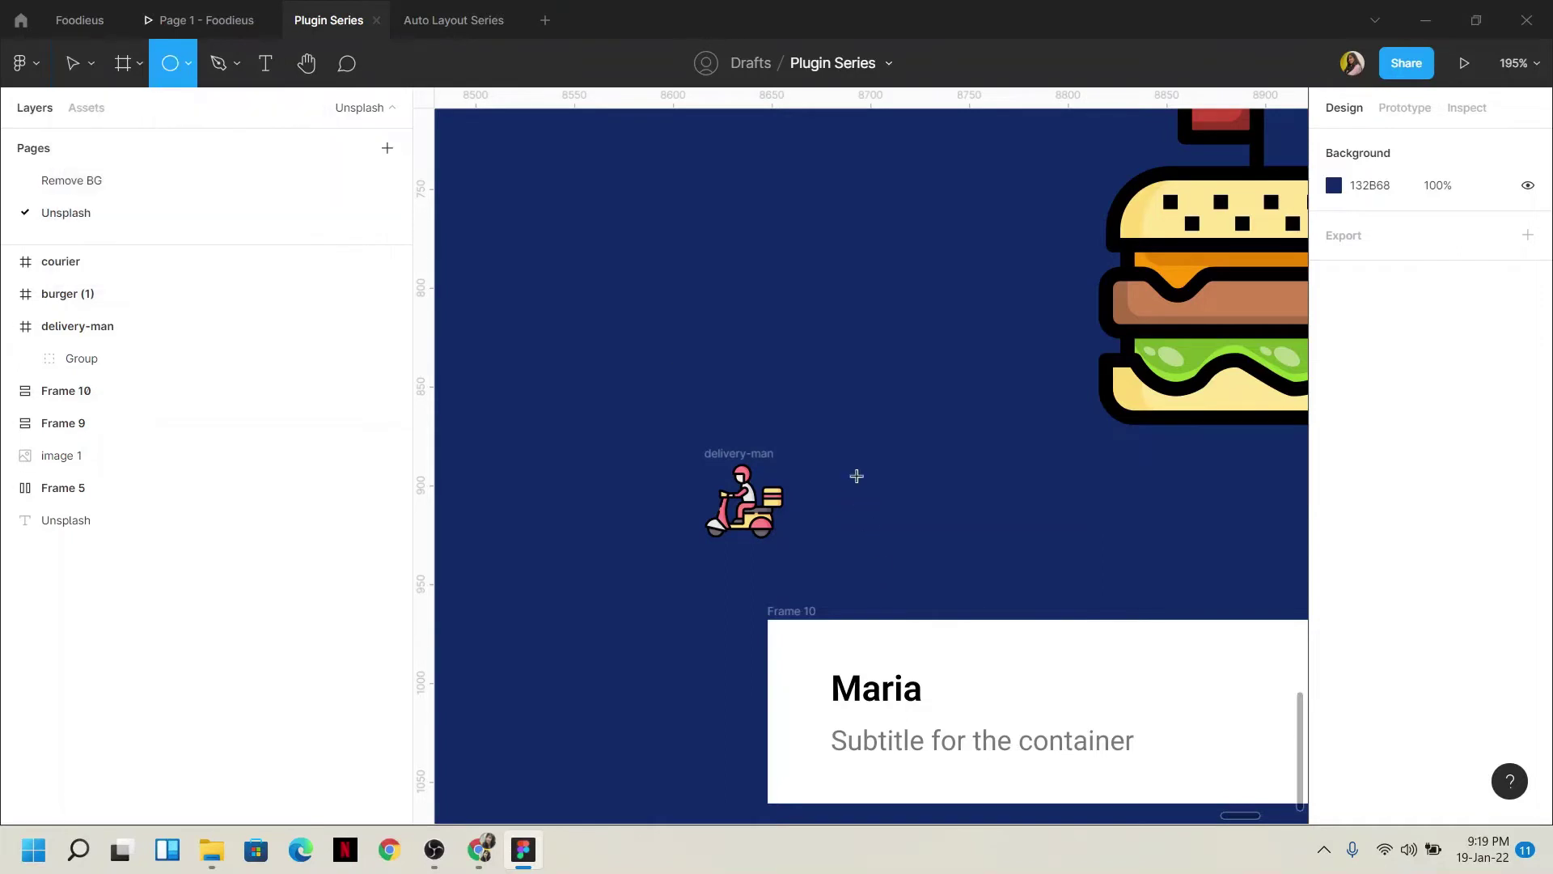
pyautogui.moveTo(851, 472); pyautogui.dragTo(969, 546)
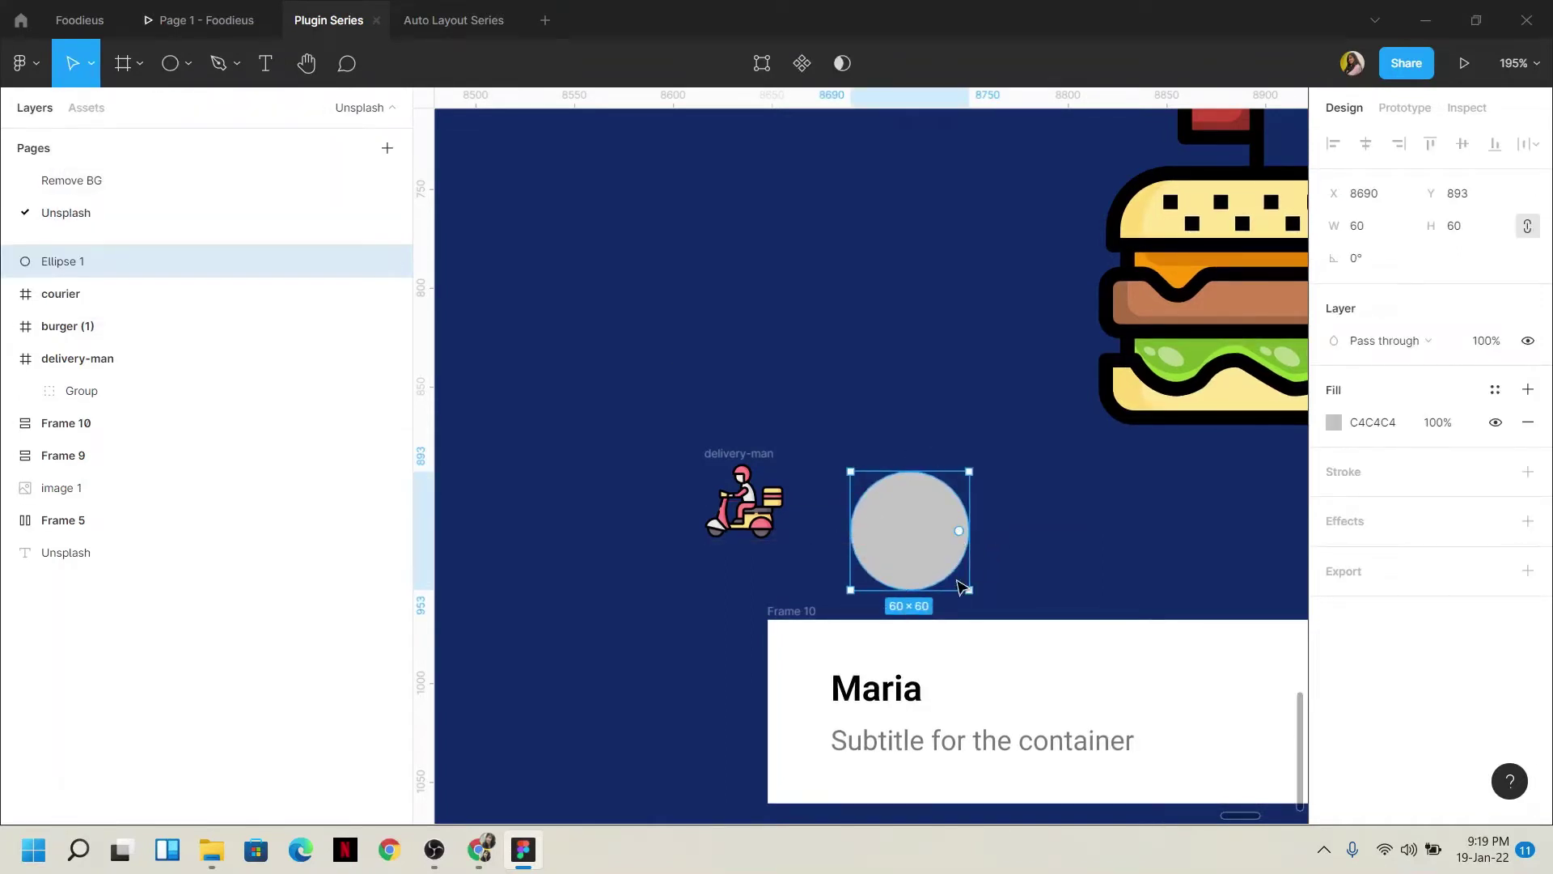
pyautogui.click(1394, 230)
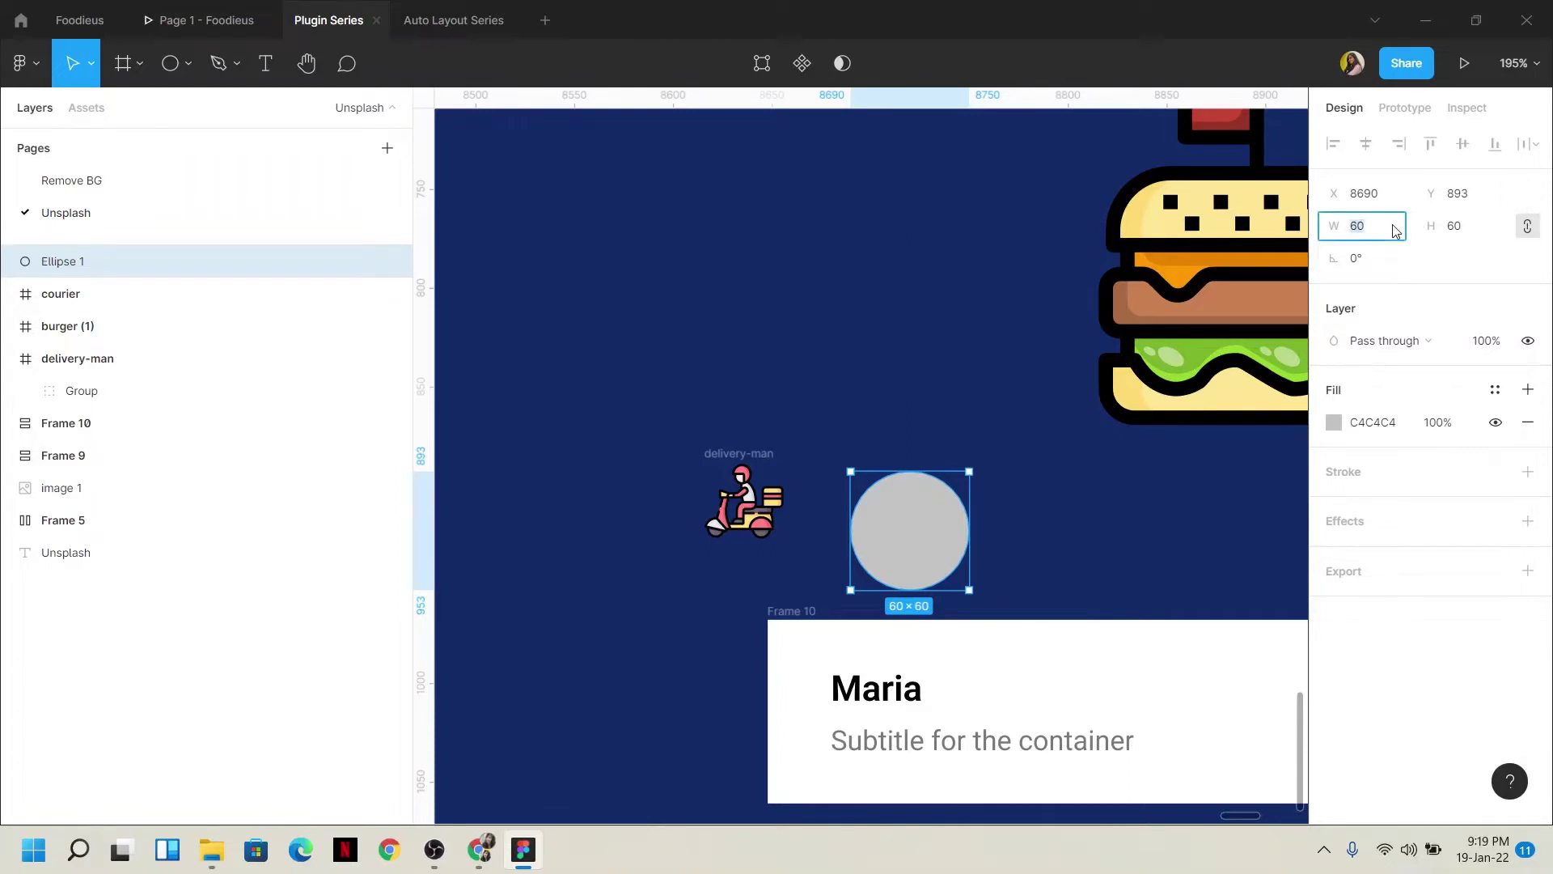
pyautogui.write('40')
pyautogui.press('Return')
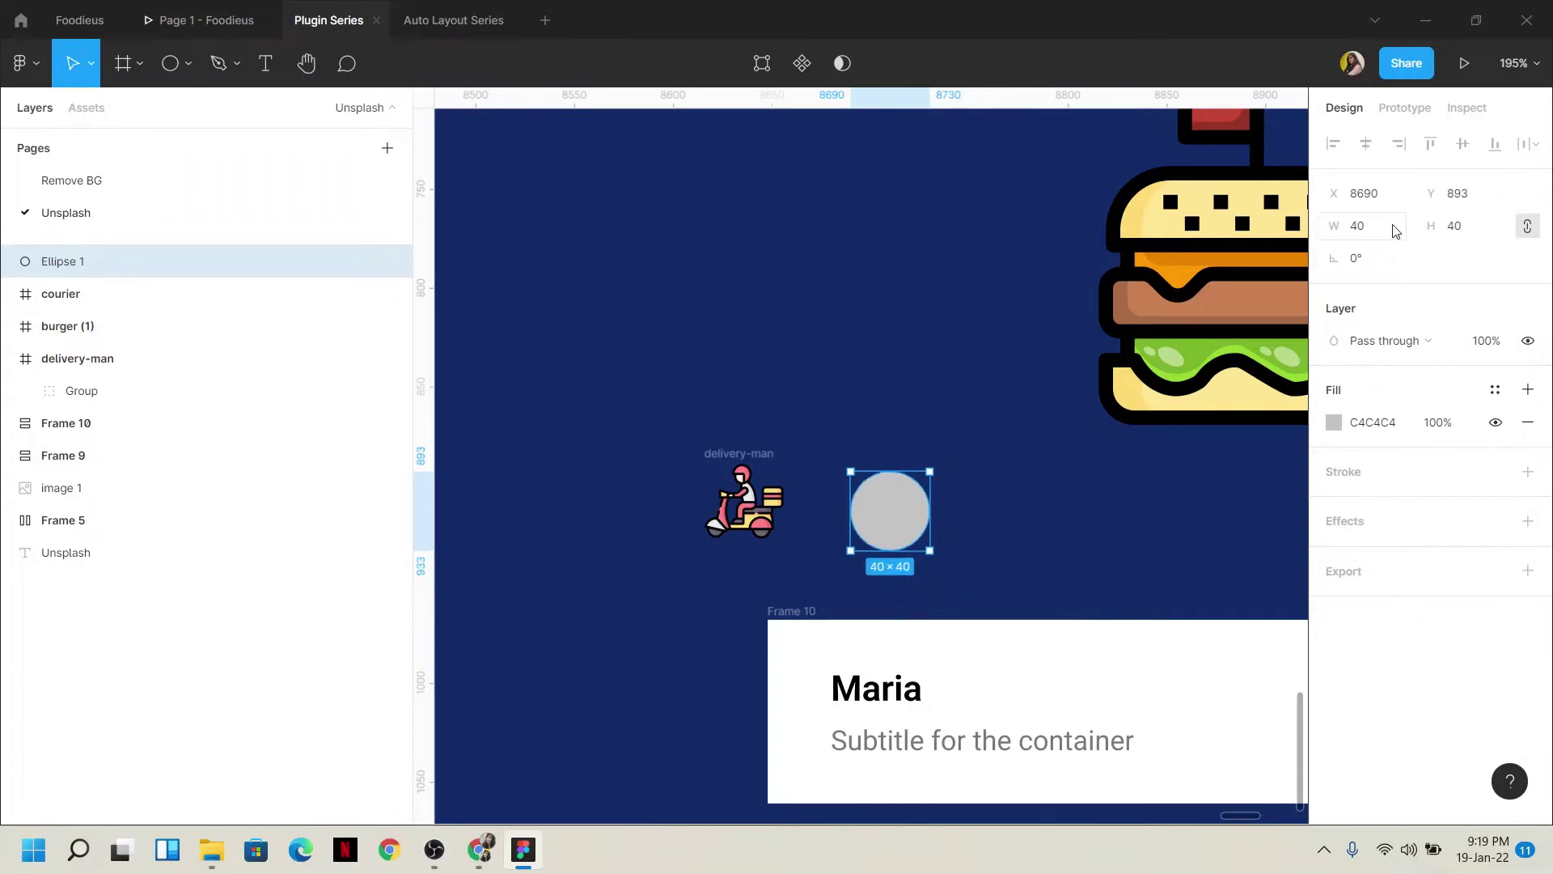
# Duplicate the small delivery-man illustration to the right of the circle and set the copy's size to 32 × 32
pyautogui.click(1098, 479)
pyautogui.click(744, 527)
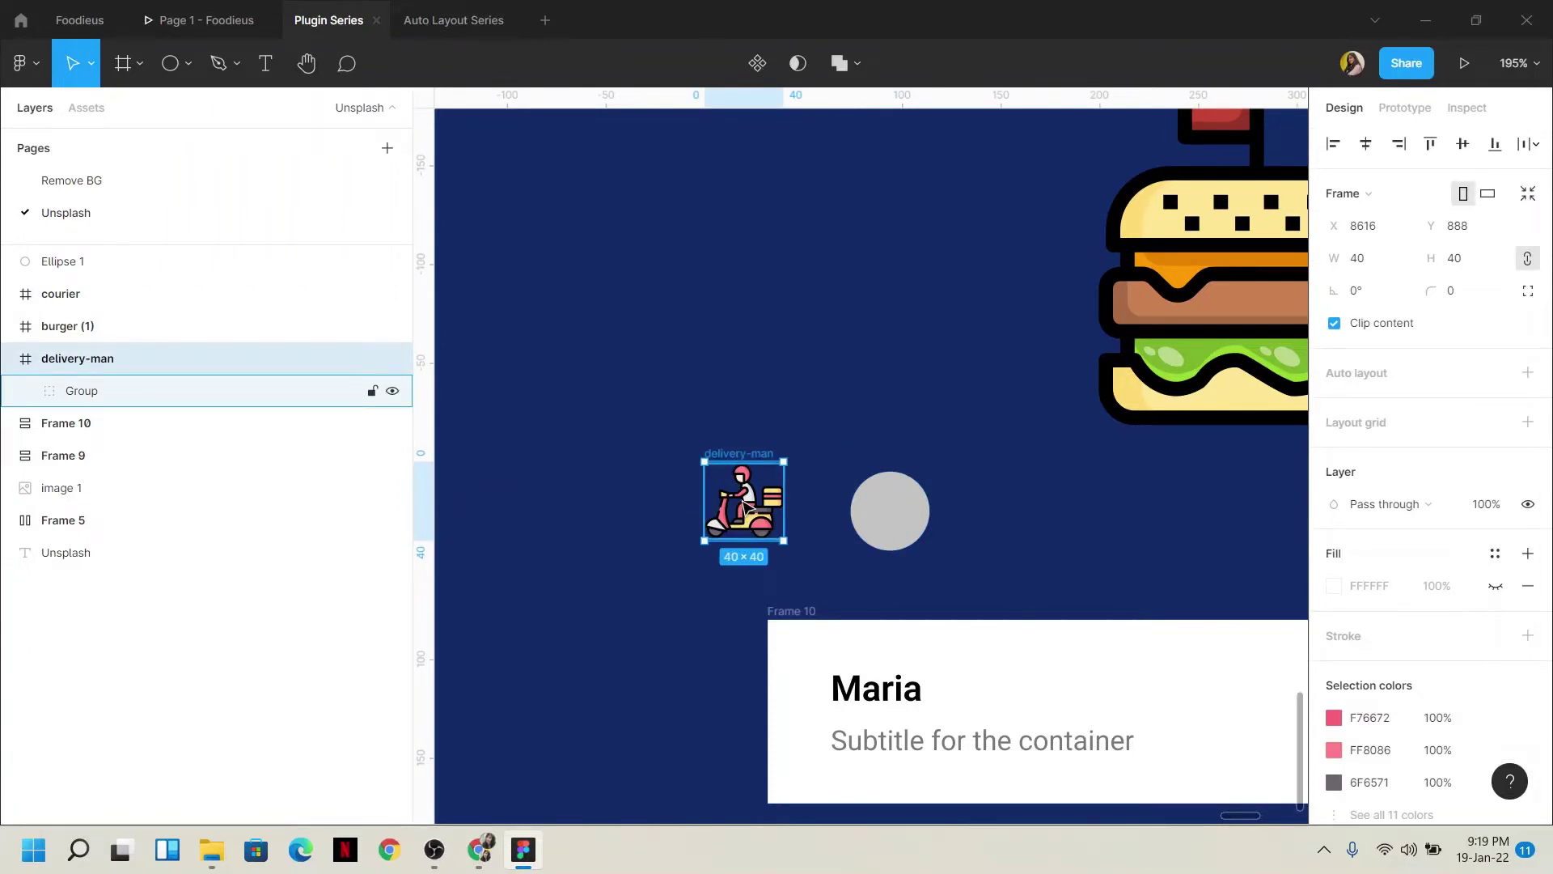
pyautogui.moveTo(745, 502); pyautogui.dragTo(1022, 507)
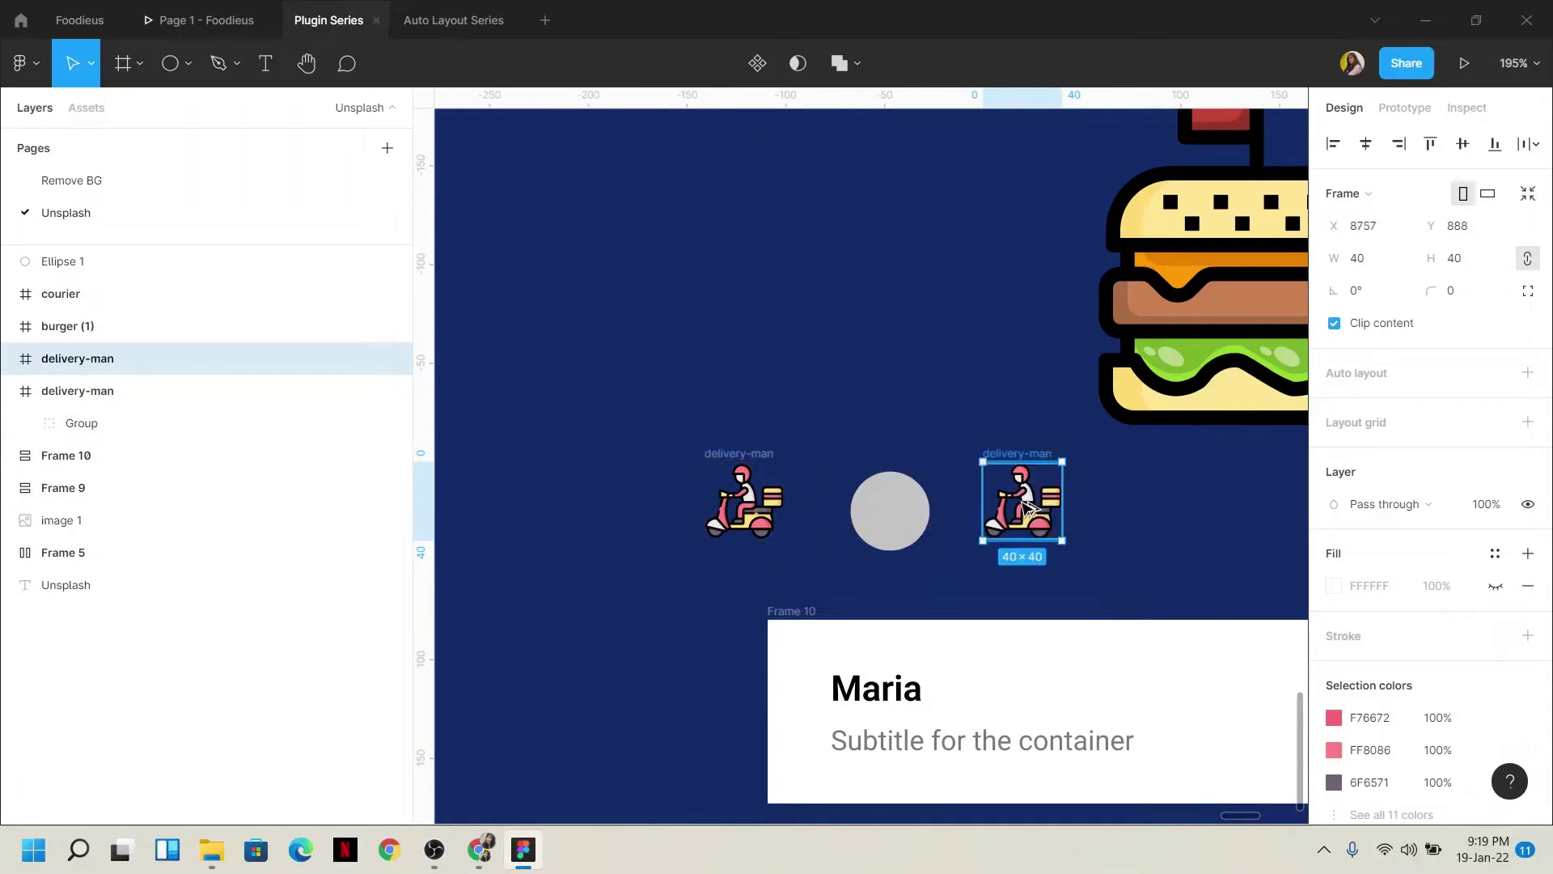
pyautogui.scroll(3, 1024, 506)
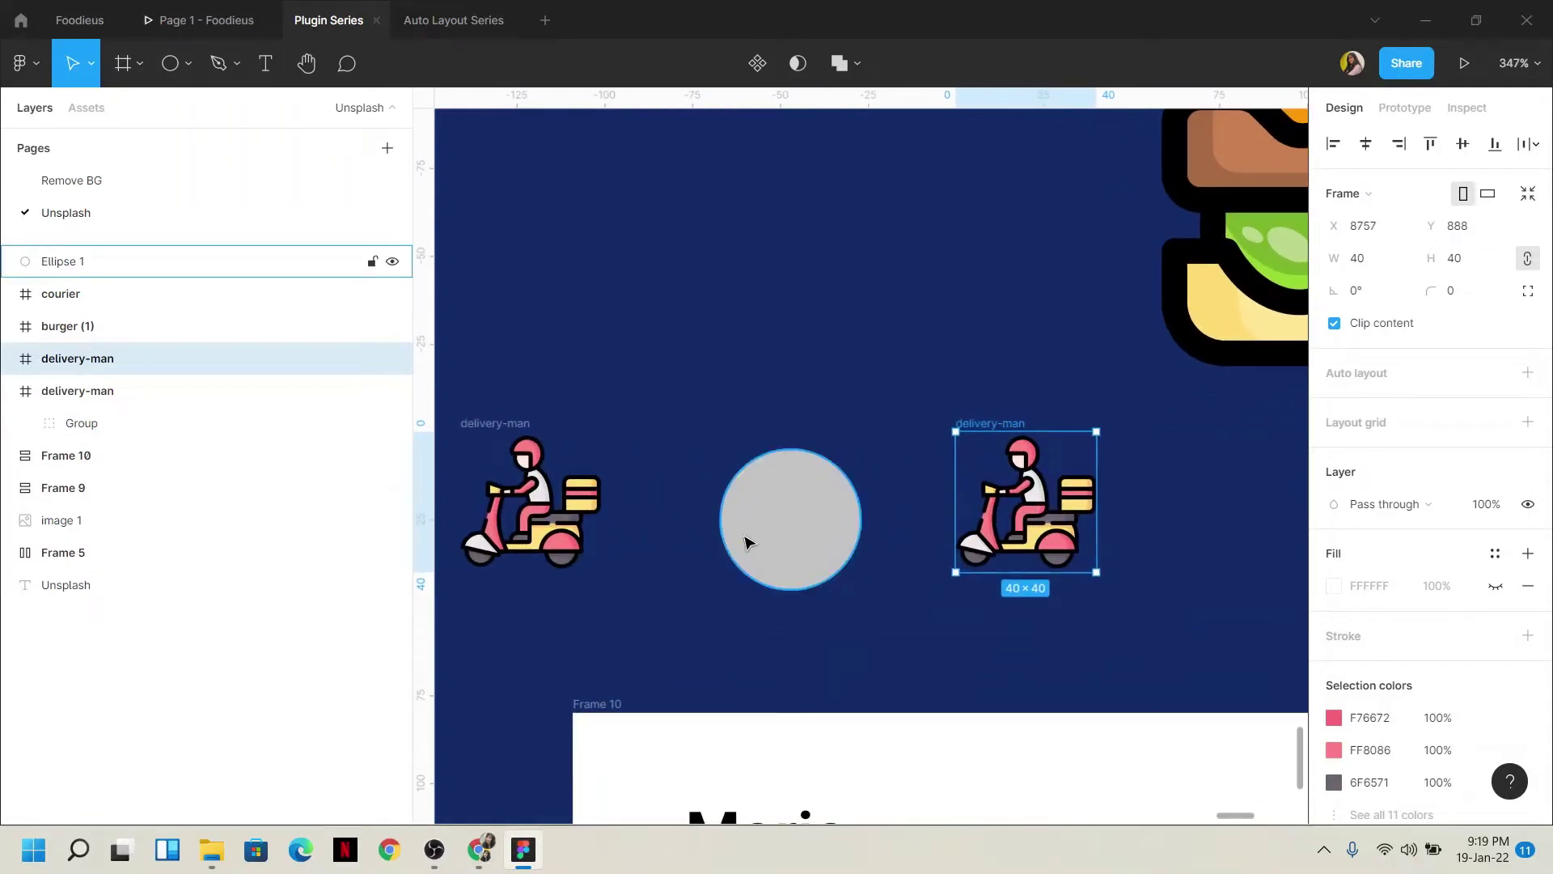
pyautogui.click(1374, 257)
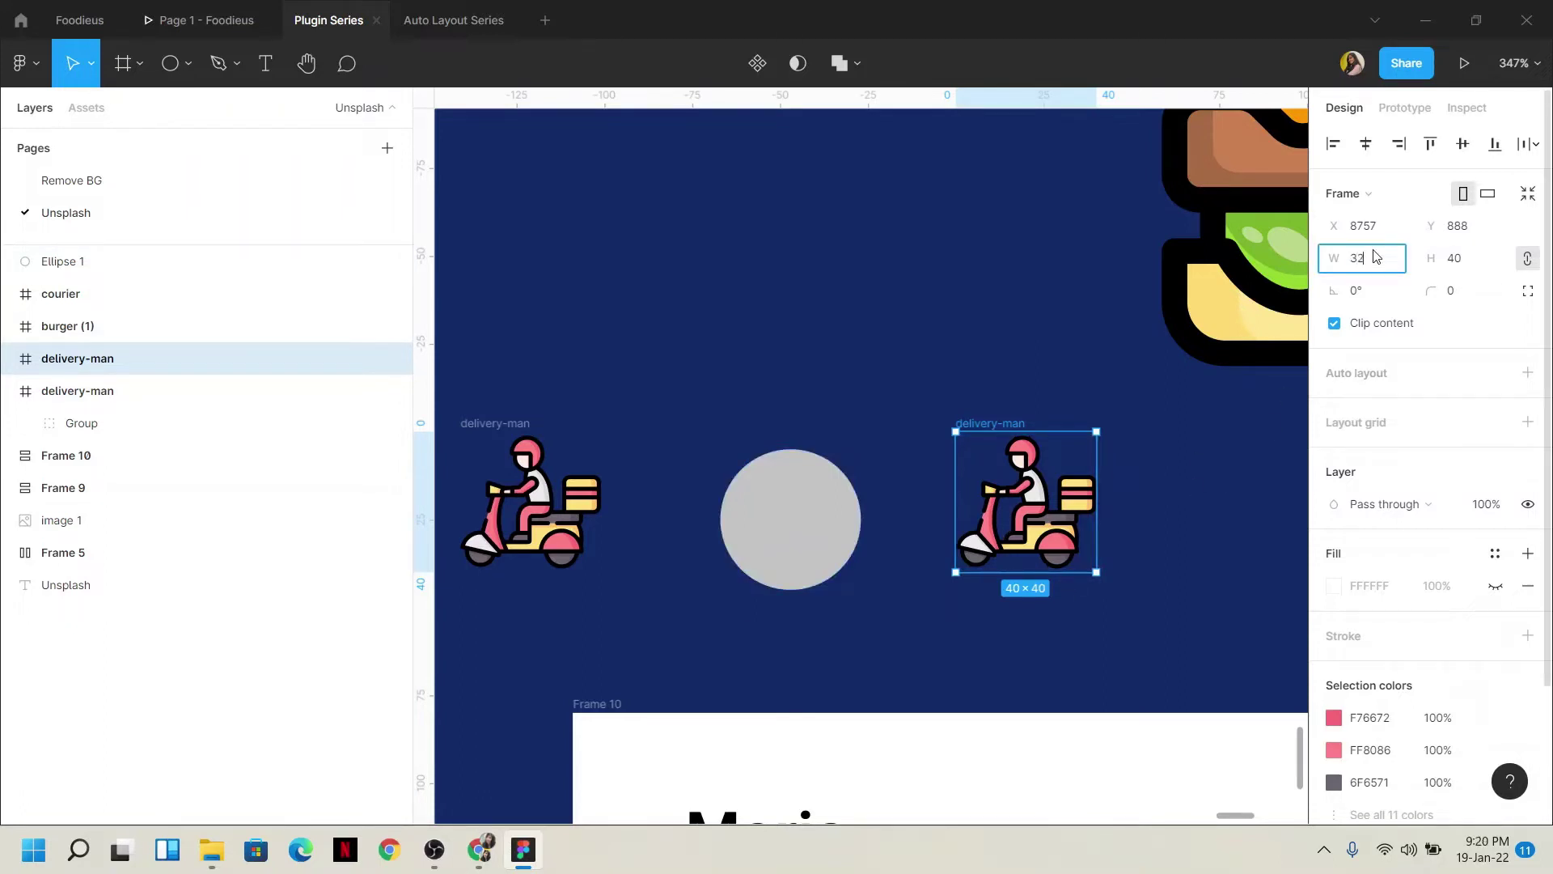
pyautogui.press('Return')
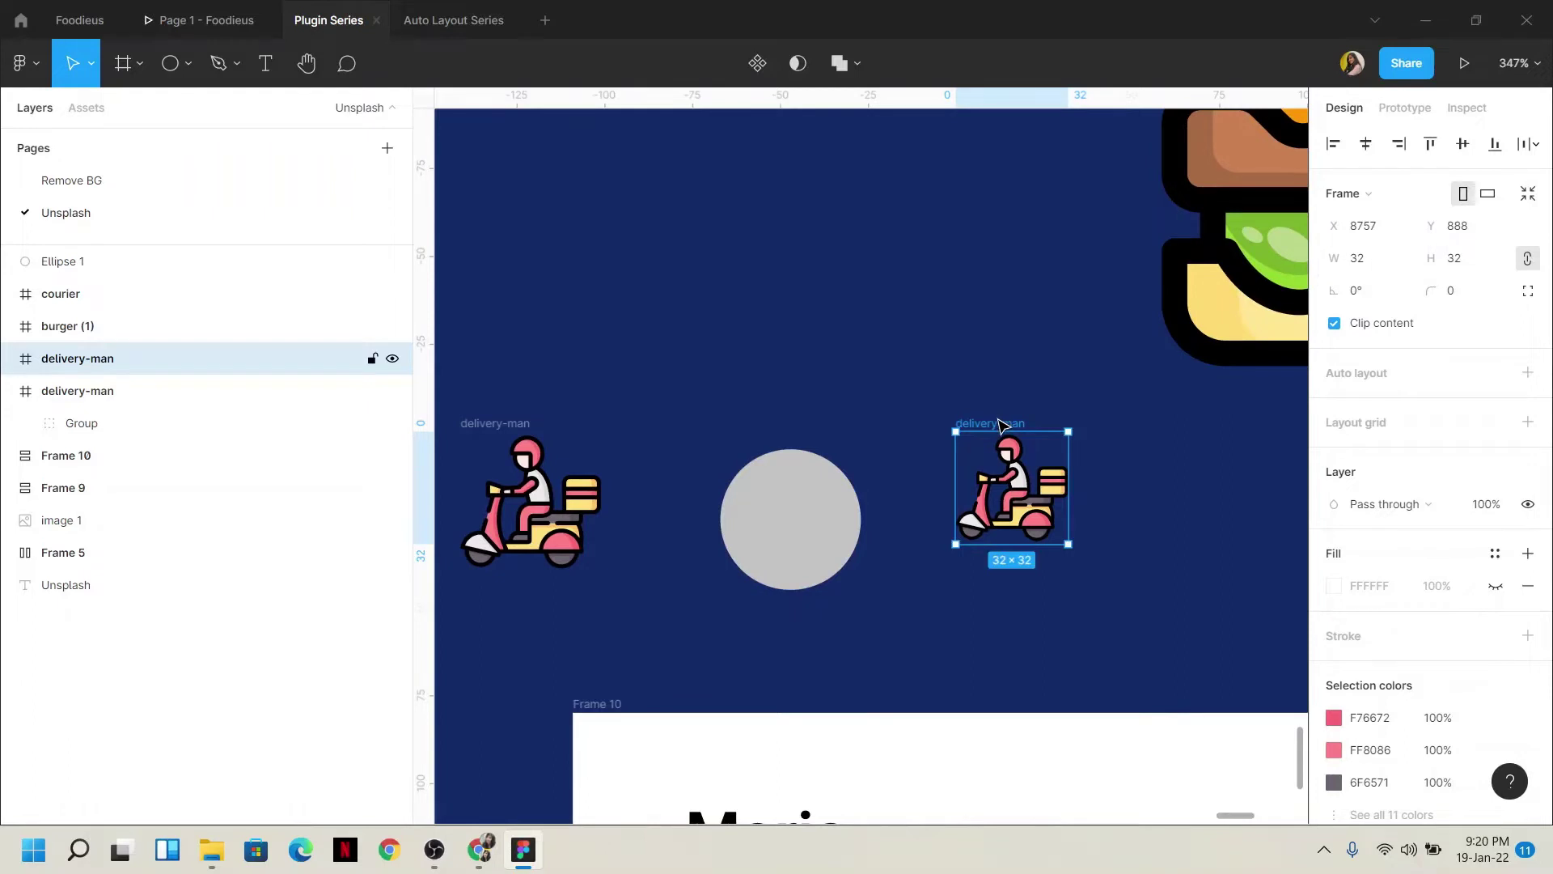
# Move the 32 × 32 delivery-man copy onto the grey circle and bring it to the front
pyautogui.moveTo(1003, 422); pyautogui.dragTo(790, 454)
pyautogui.scroll(3, 789, 517)
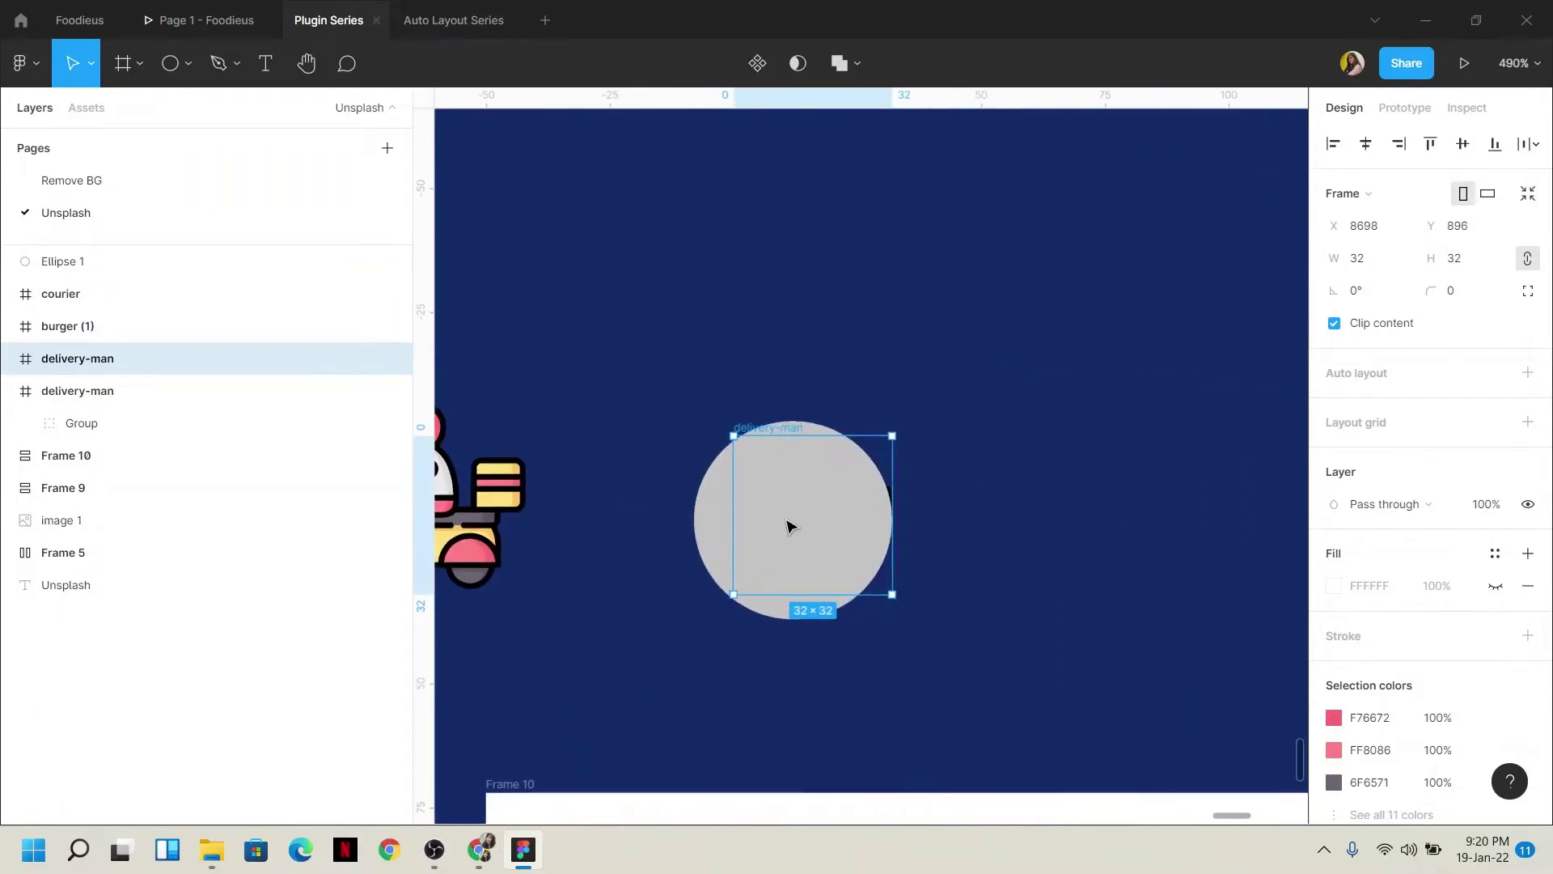
pyautogui.rightClick(788, 526)
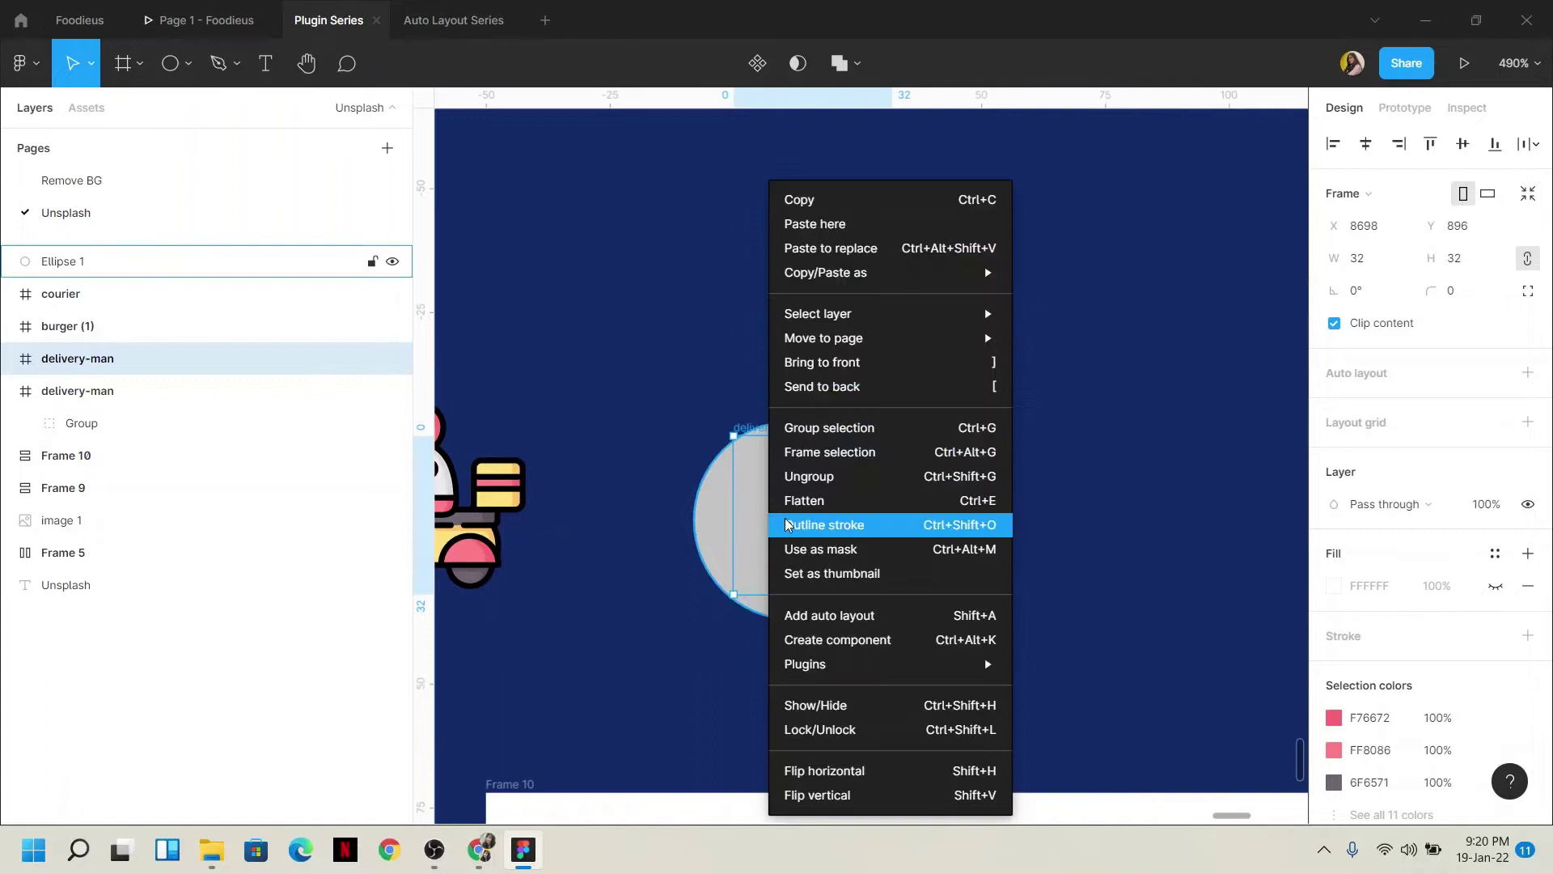
pyautogui.click(823, 364)
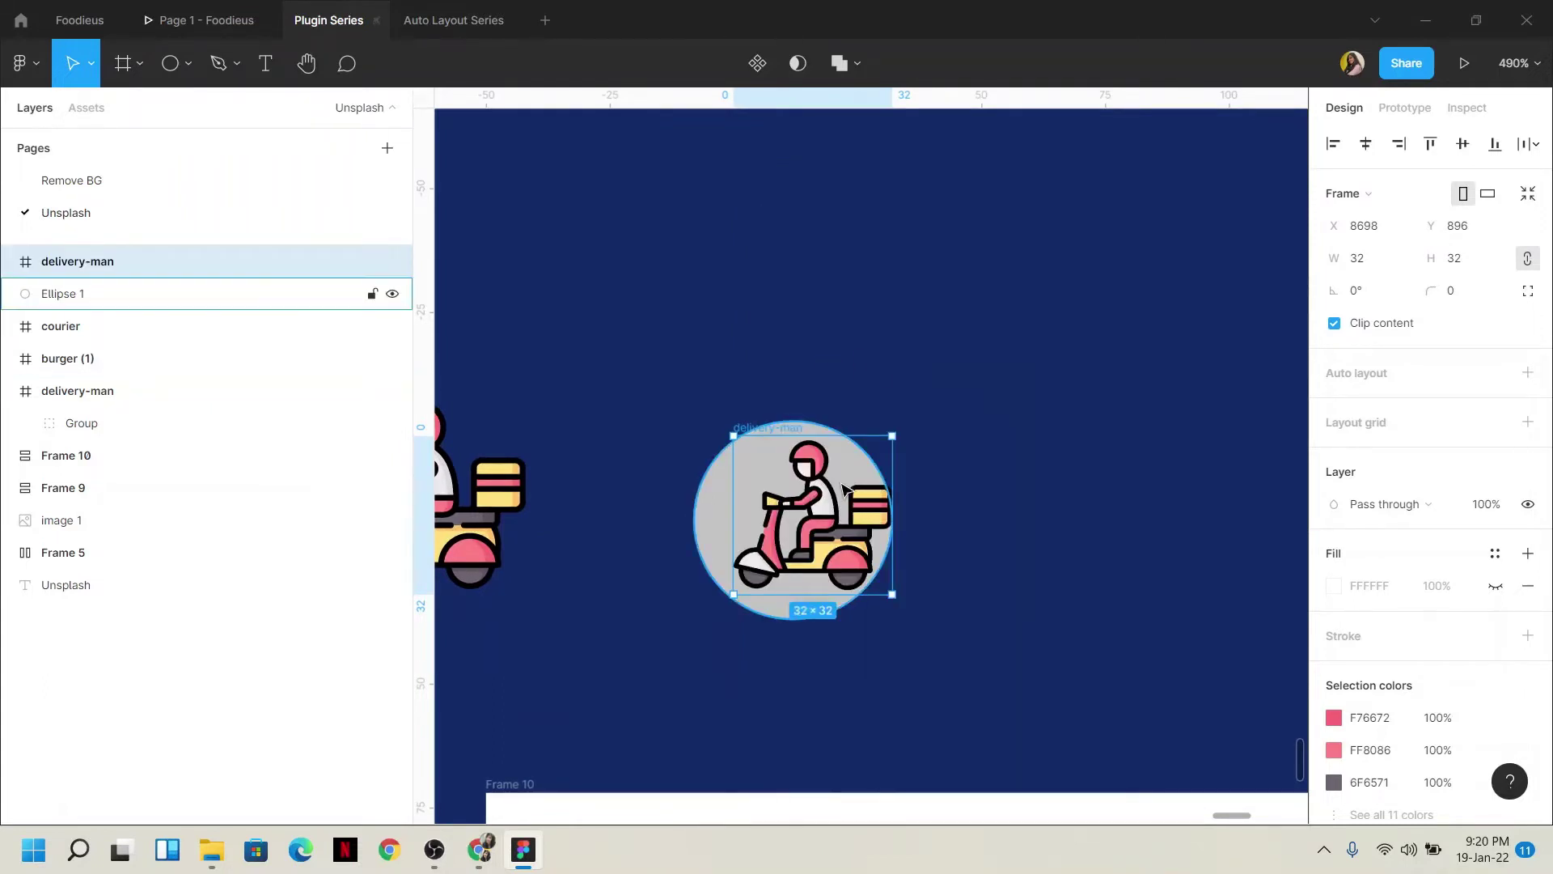
# Nudge the delivery-man copy sideways to roughly centre it on the circle
pyautogui.moveTo(847, 490); pyautogui.dragTo(844, 488)
pyautogui.press('Left')
pyautogui.press('Left')
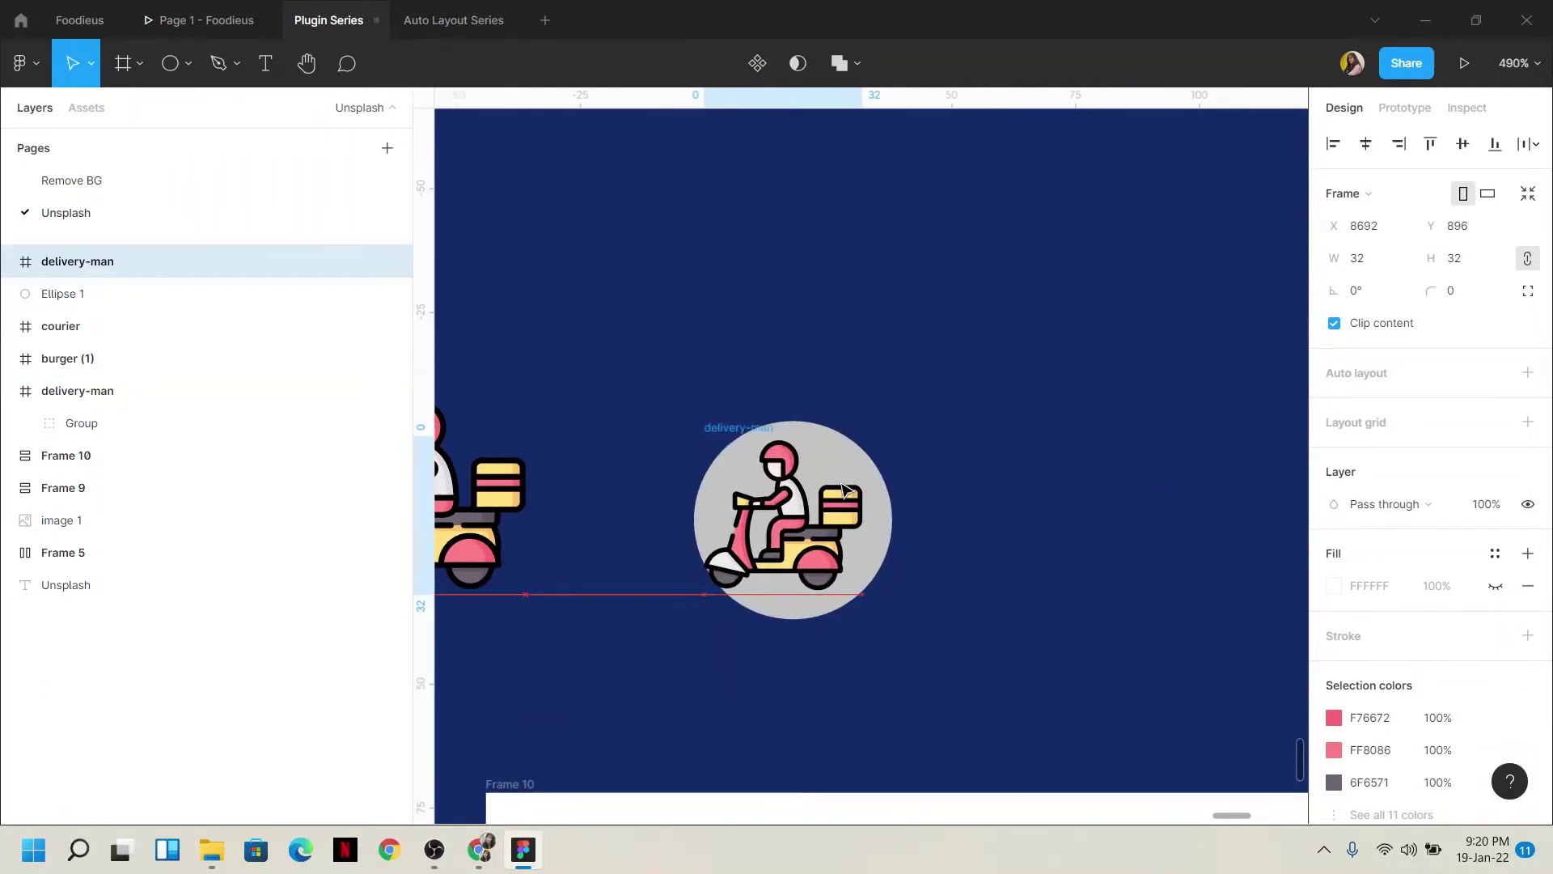
pyautogui.press('Left')
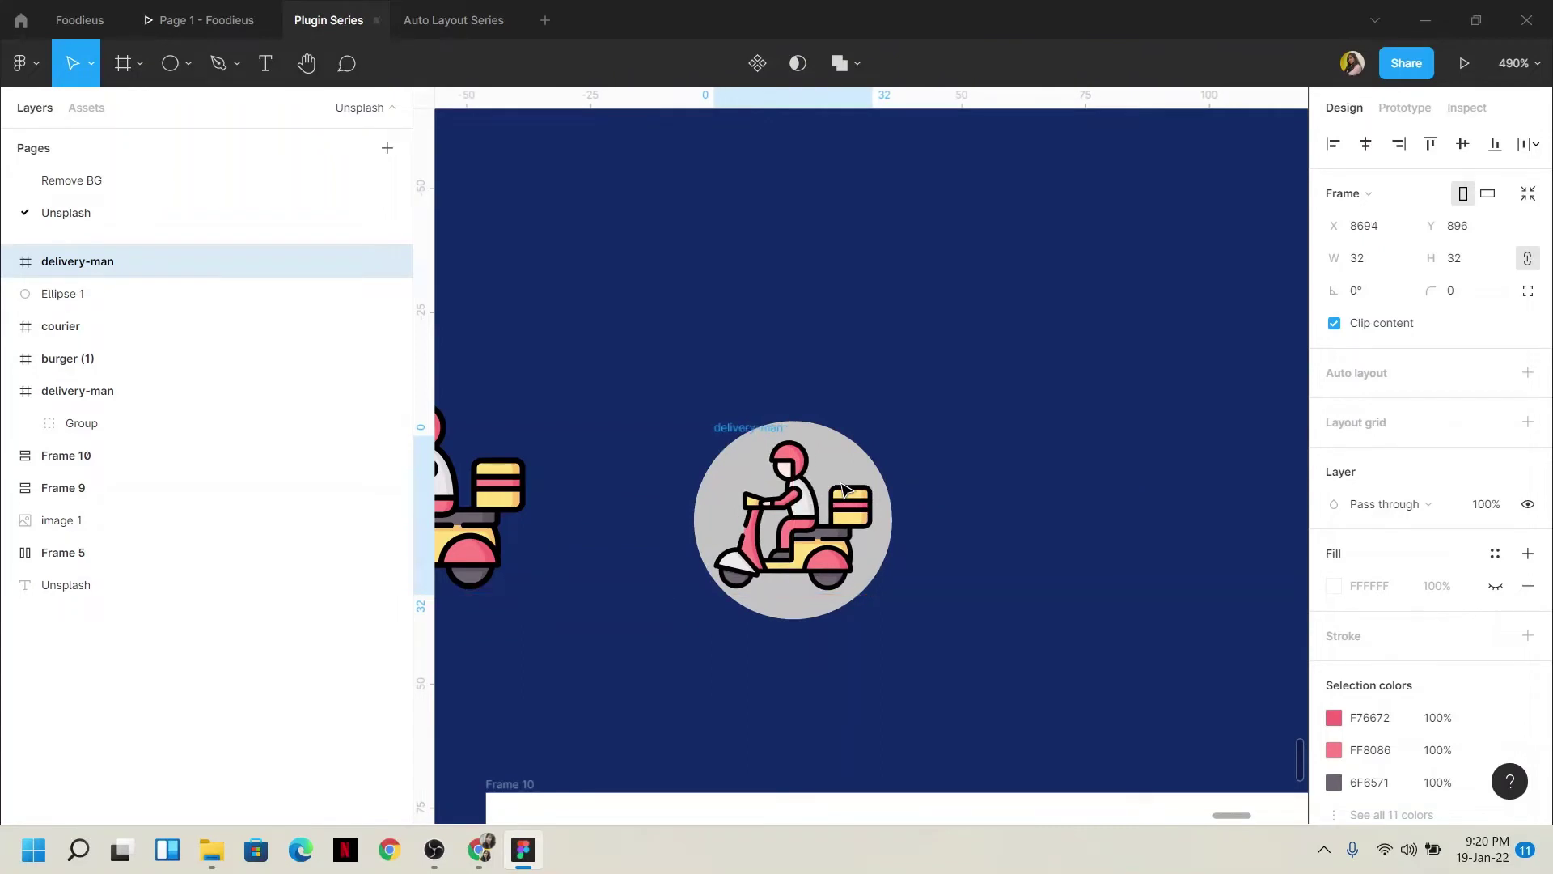
pyautogui.press('Right')
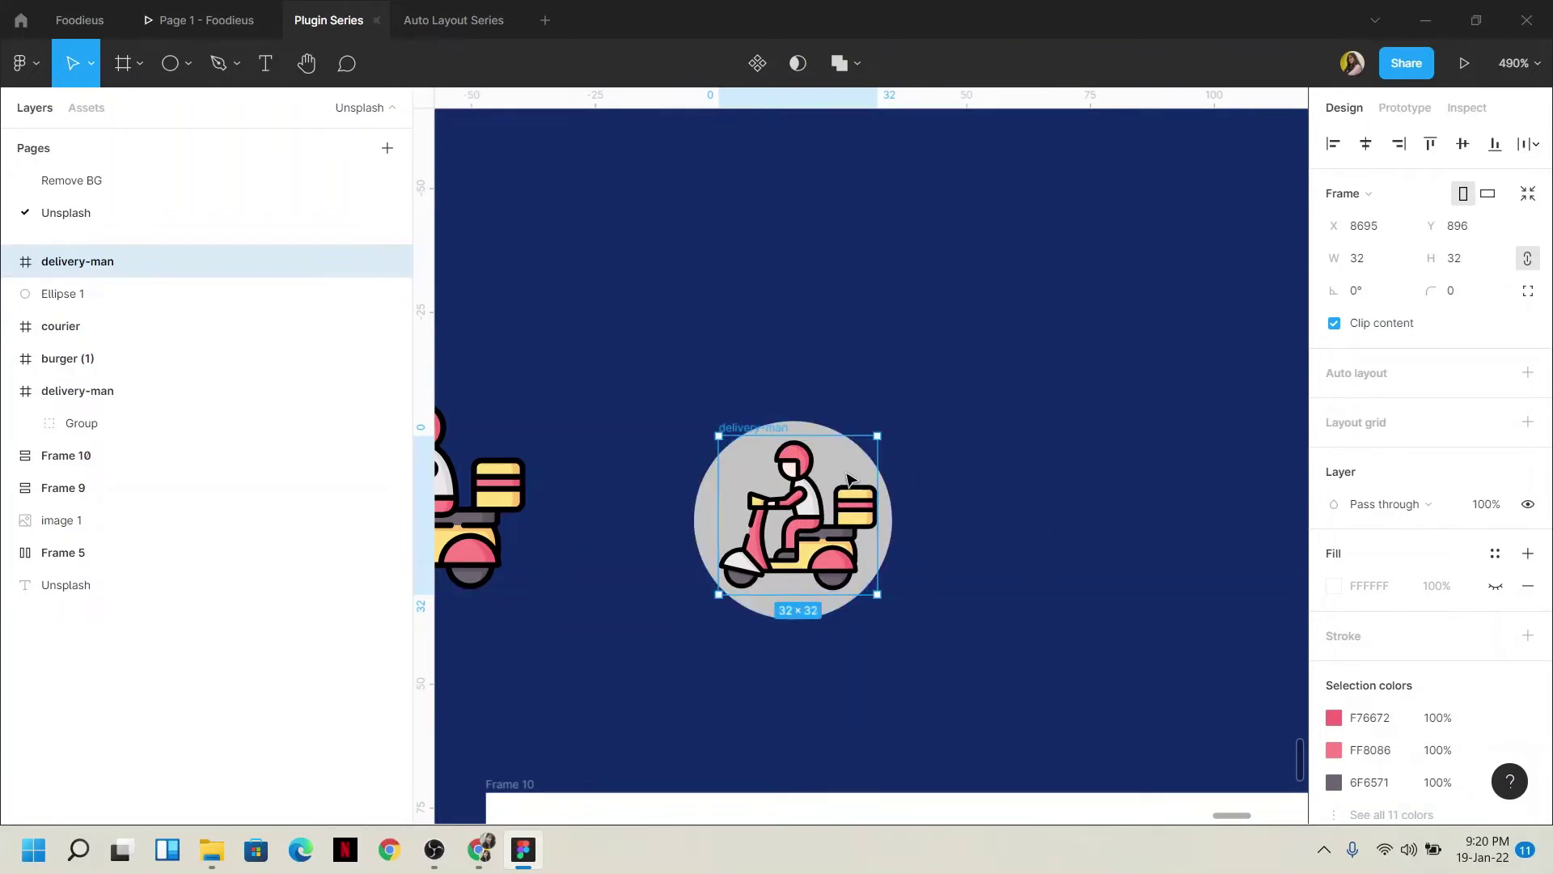
# Set the size of the delivery-man copy on the circle to 28 × 28
pyautogui.click(1364, 270)
pyautogui.write('28')
pyautogui.press('Return')
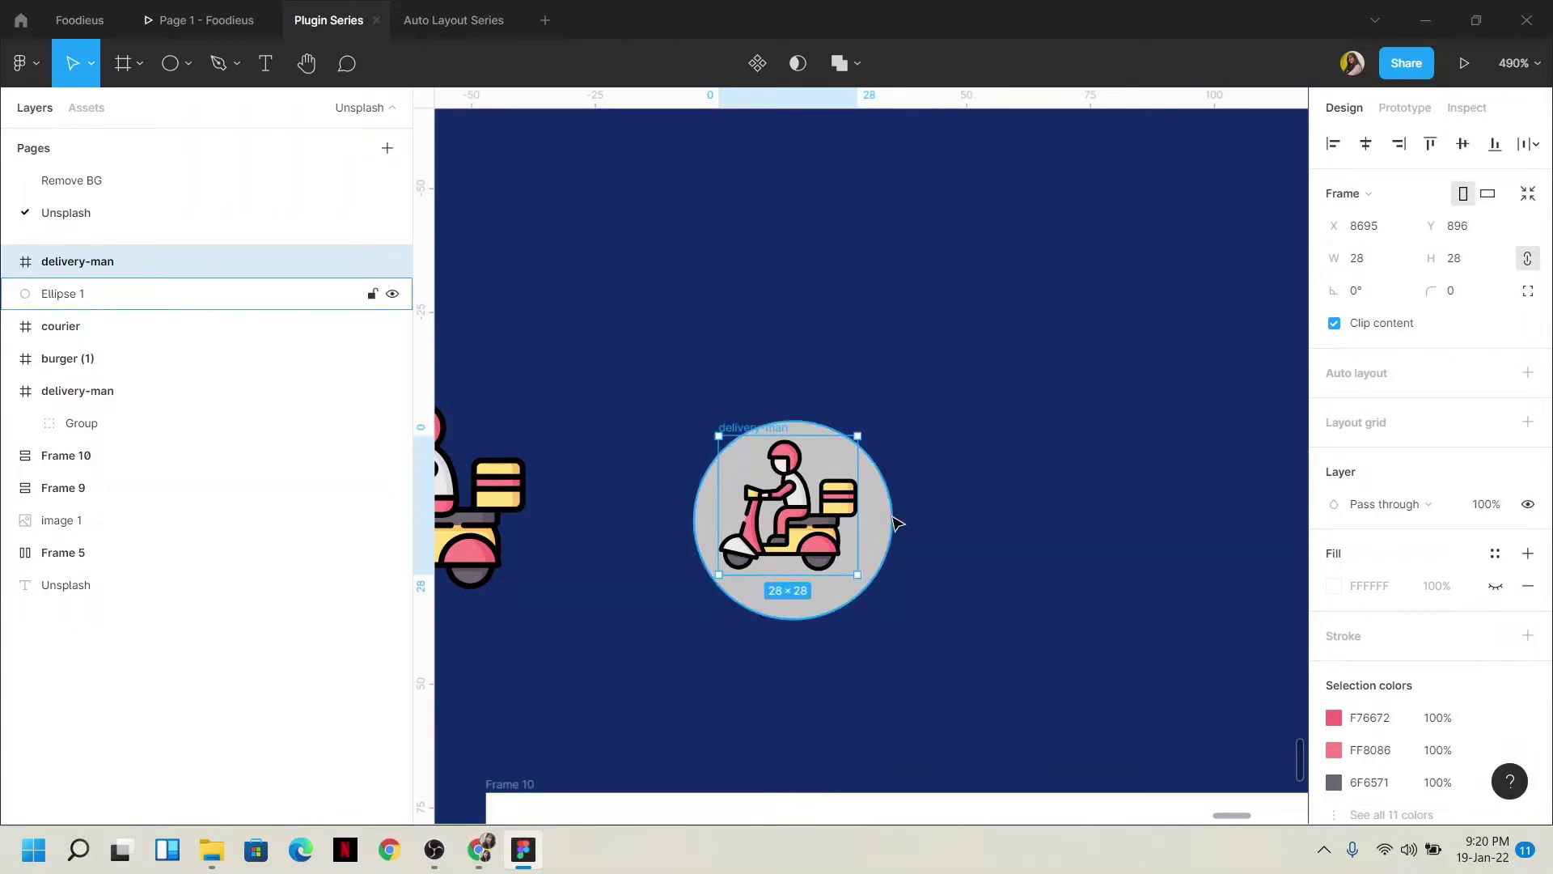
# Align the delivery-man copy and the circle on their horizontal and vertical centres
pyautogui.scroll(5, 734, 444)
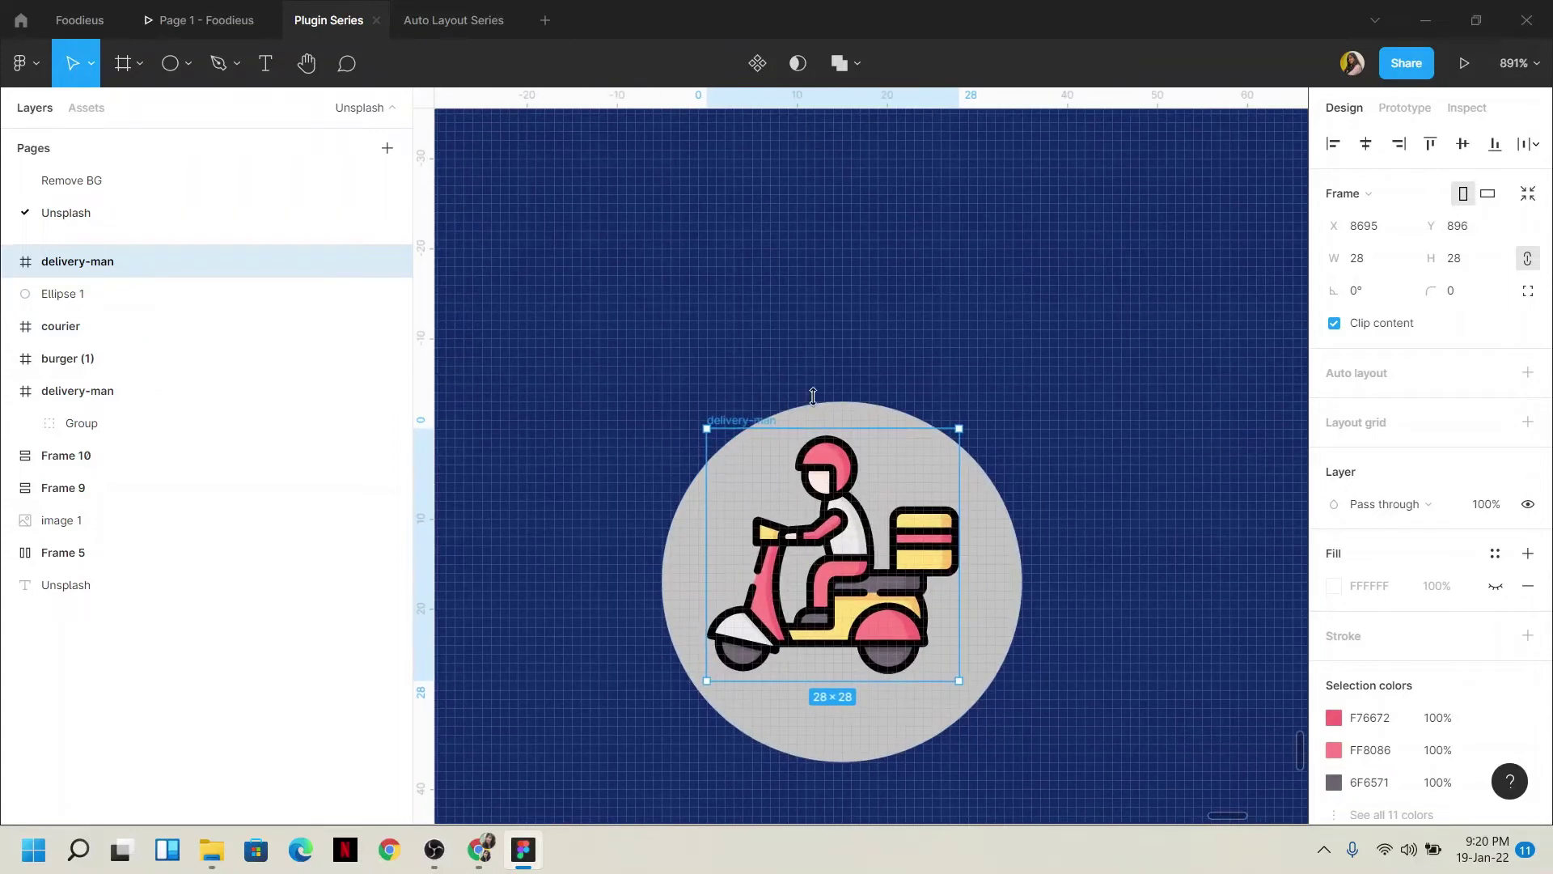
pyautogui.keyDown('shift'); pyautogui.click(1000, 605); pyautogui.keyUp('shift')
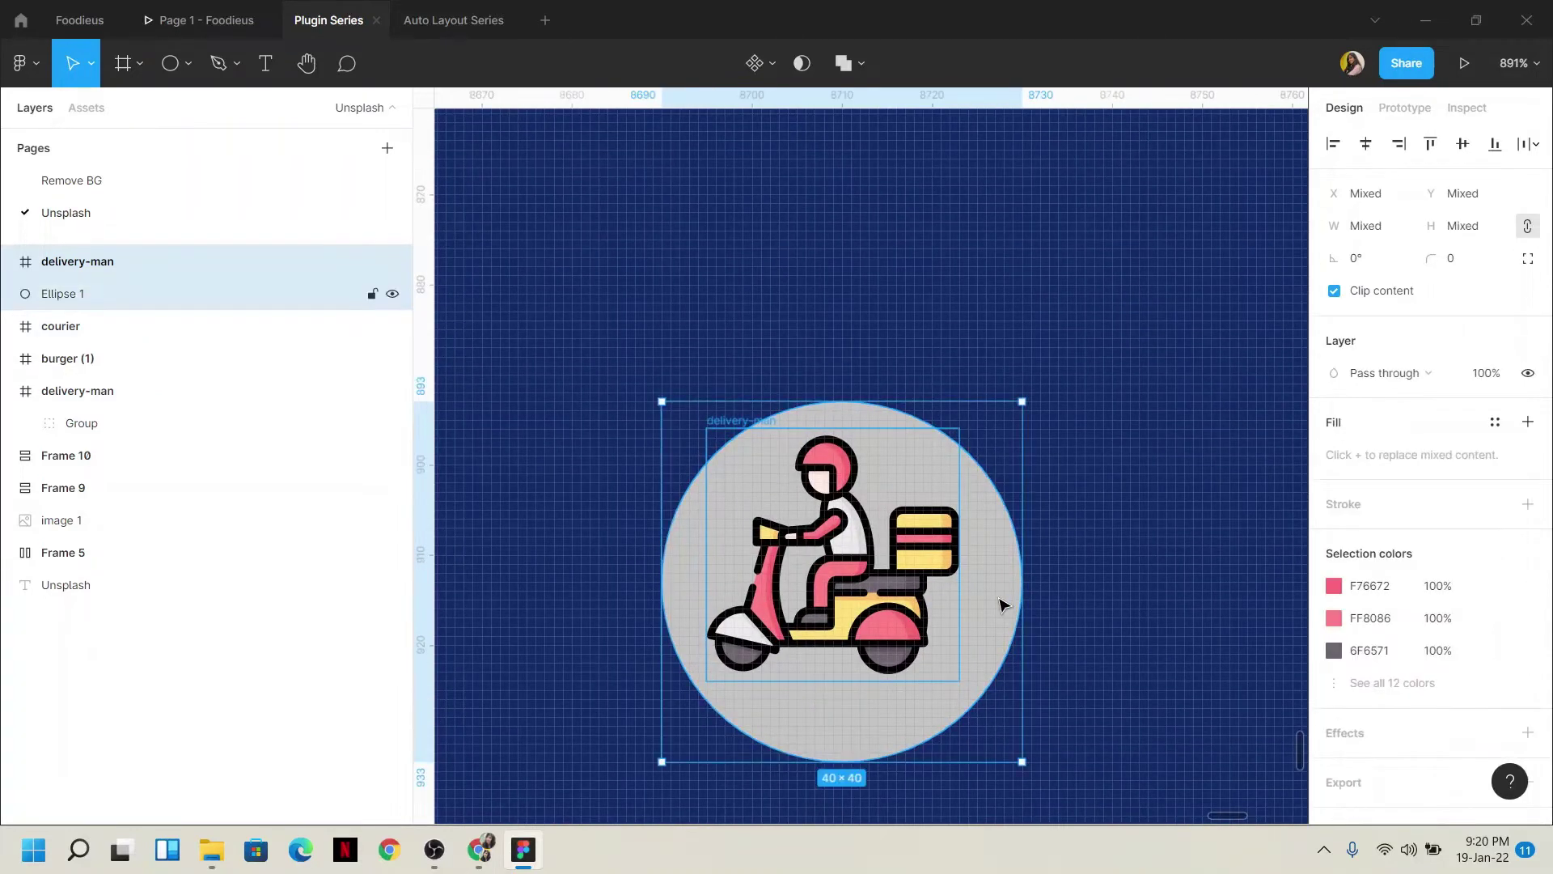
pyautogui.click(1365, 144)
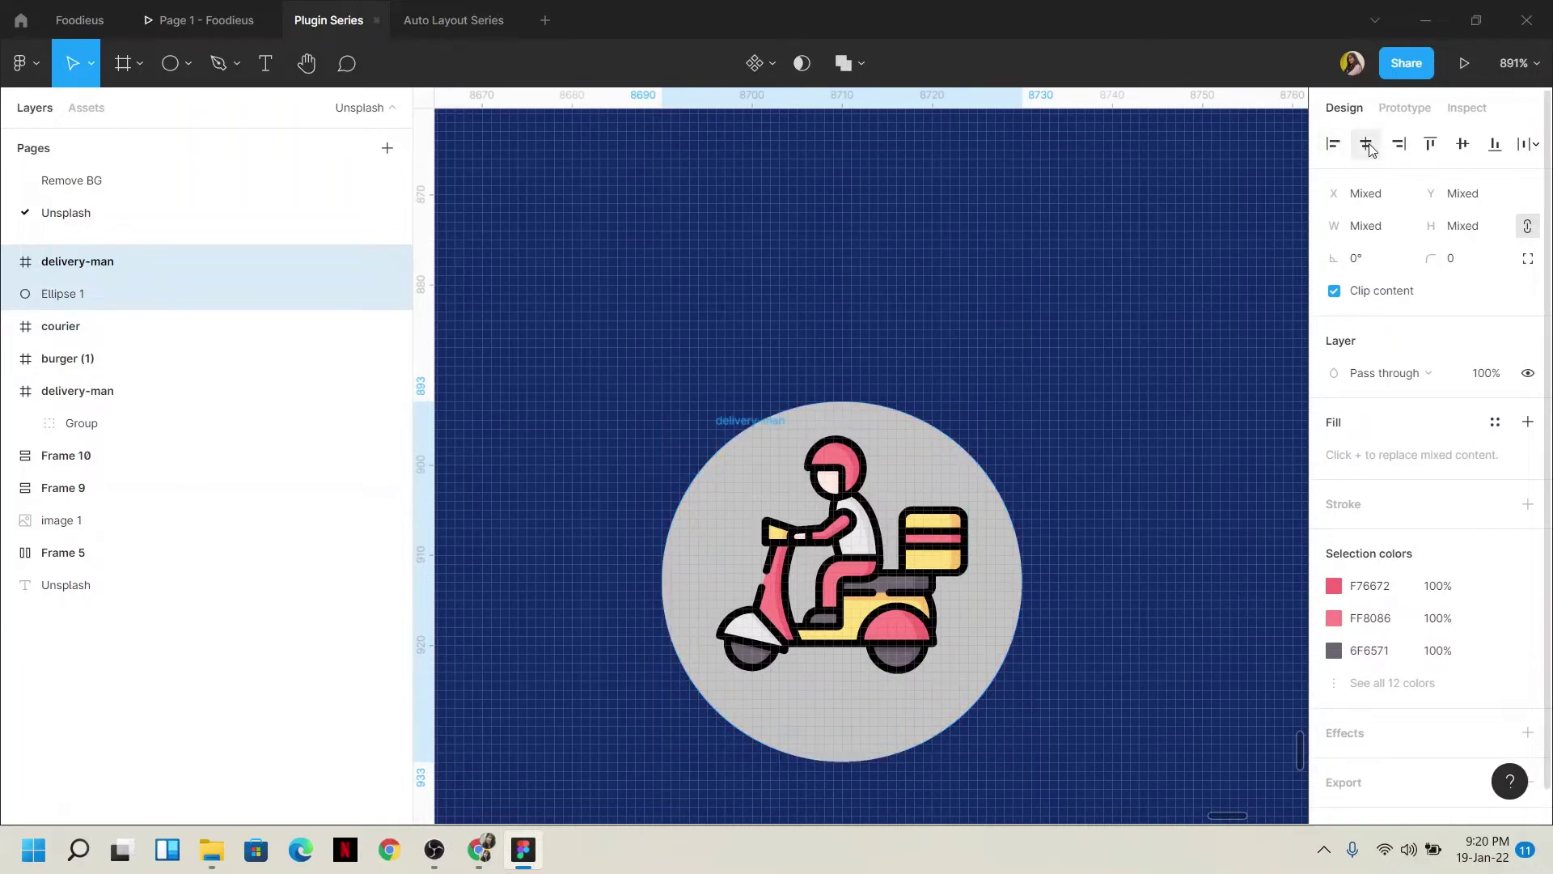
pyautogui.click(1462, 144)
pyautogui.click(1136, 431)
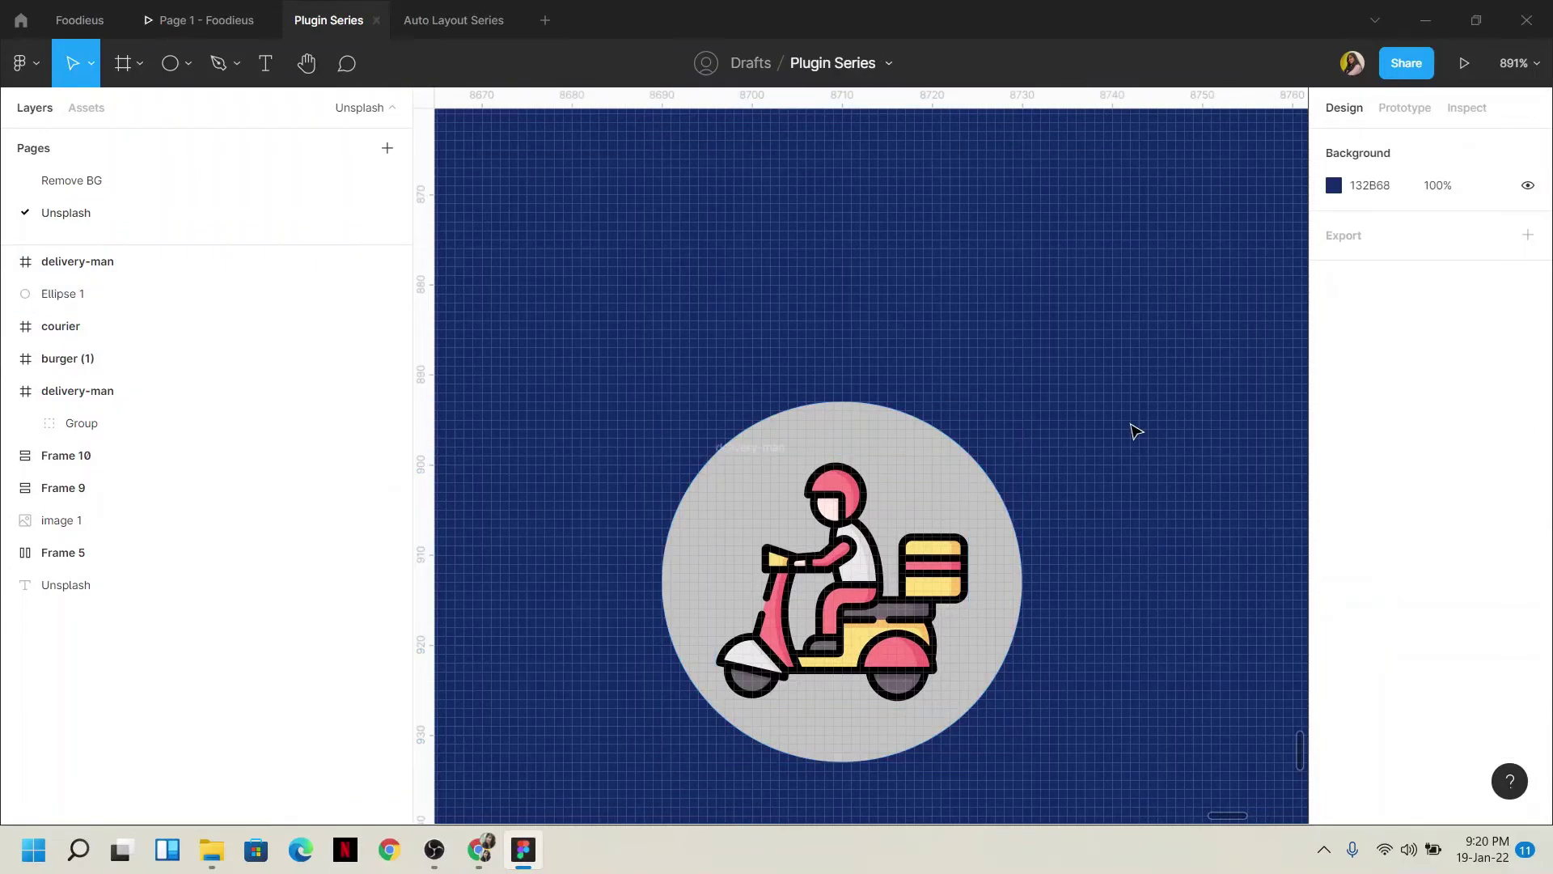
# Change the circle's fill to the light yellow FFEAA4
pyautogui.click(1003, 628)
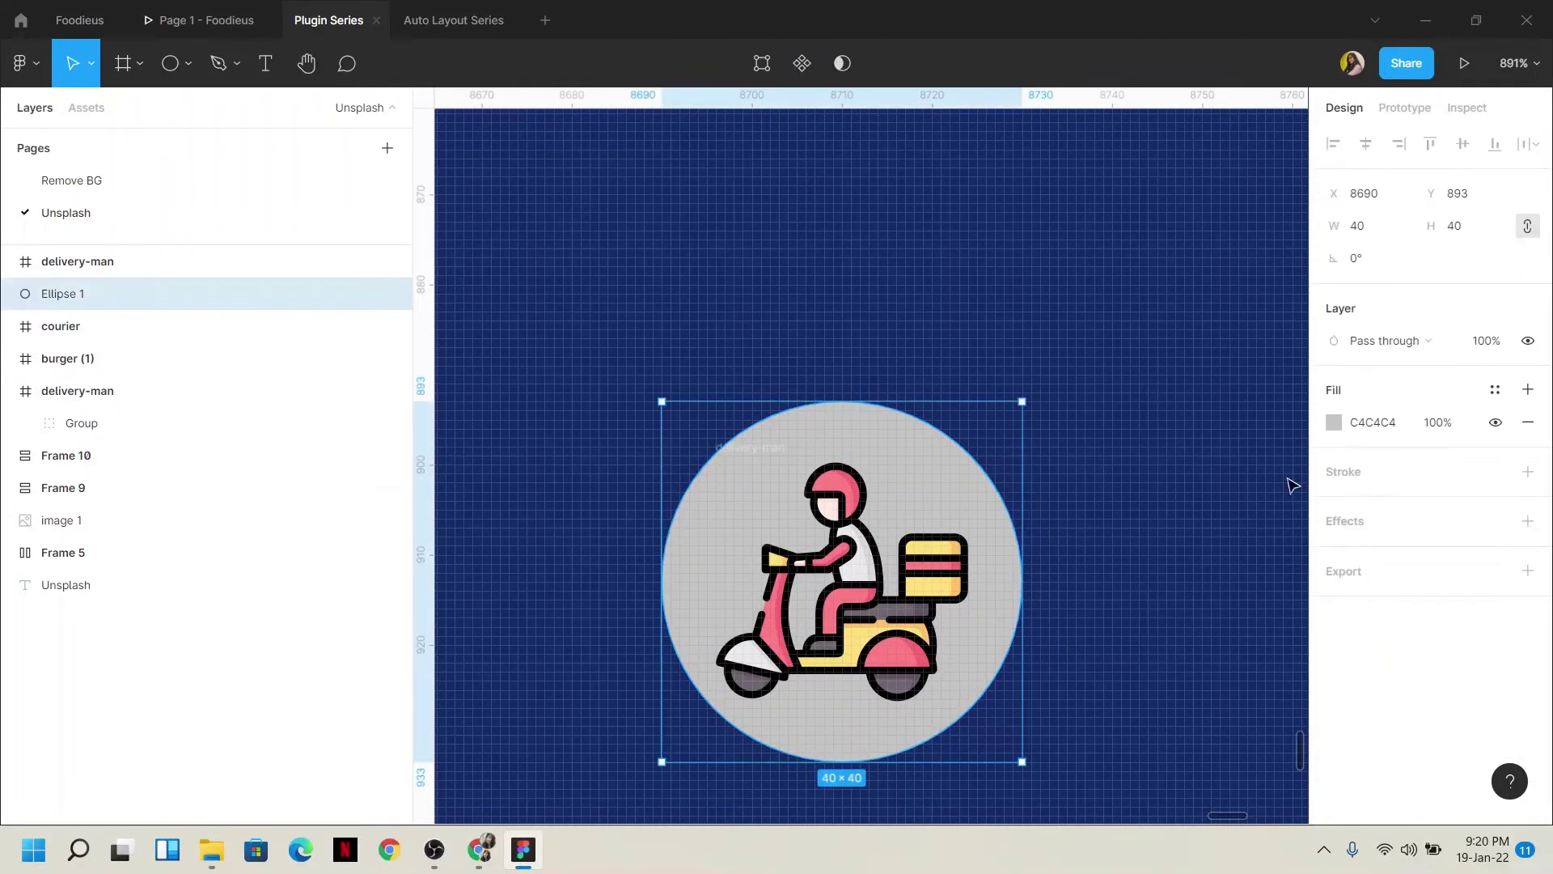
pyautogui.click(1335, 423)
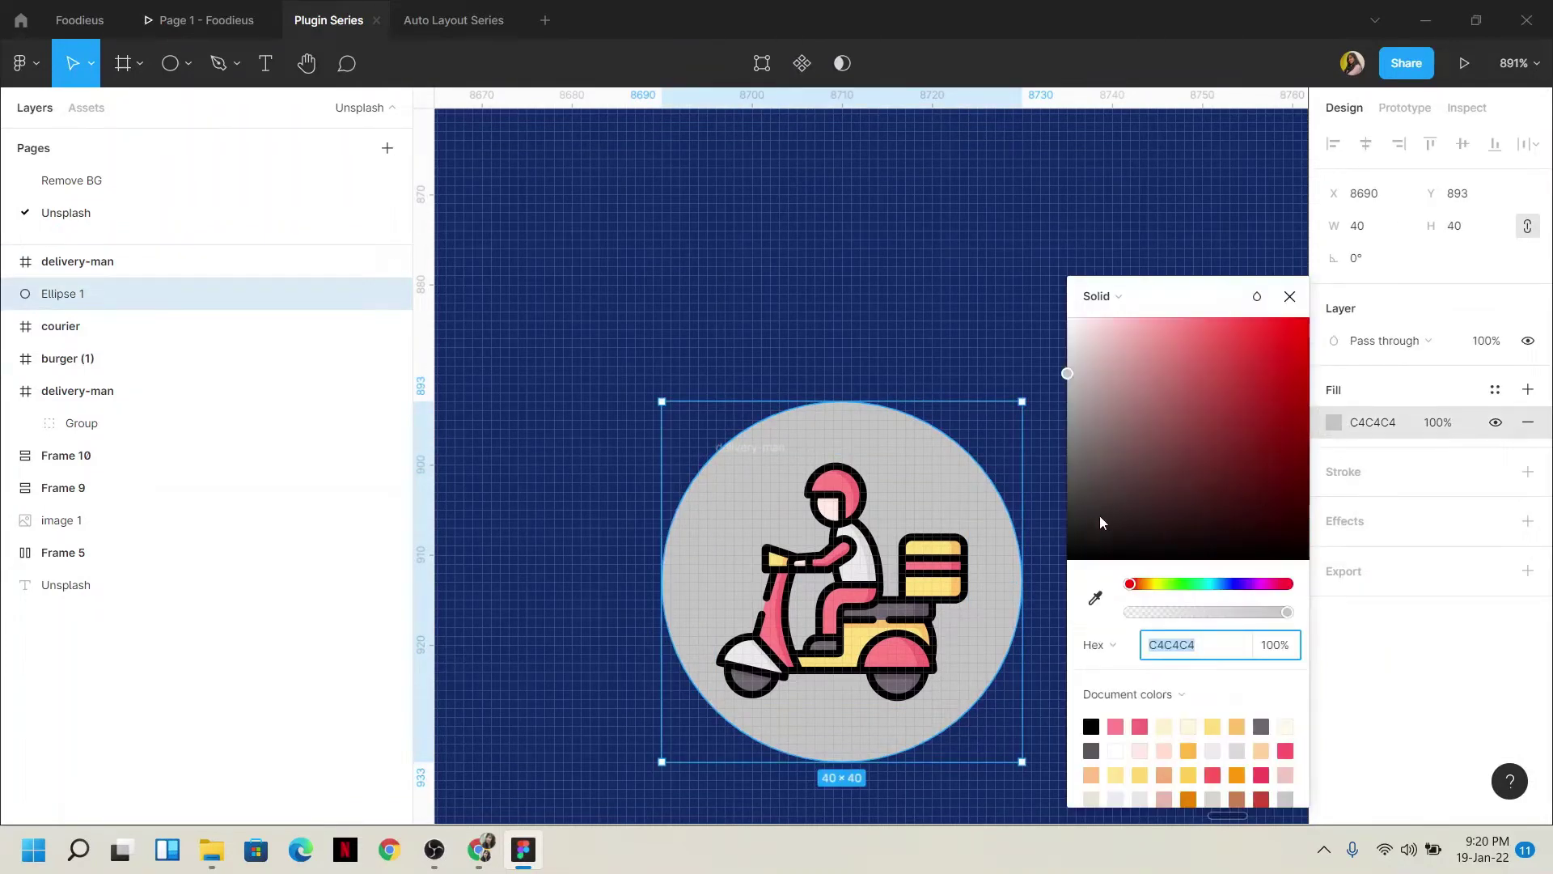
pyautogui.moveTo(1099, 519); pyautogui.dragTo(1044, 493)
pyautogui.click(1117, 775)
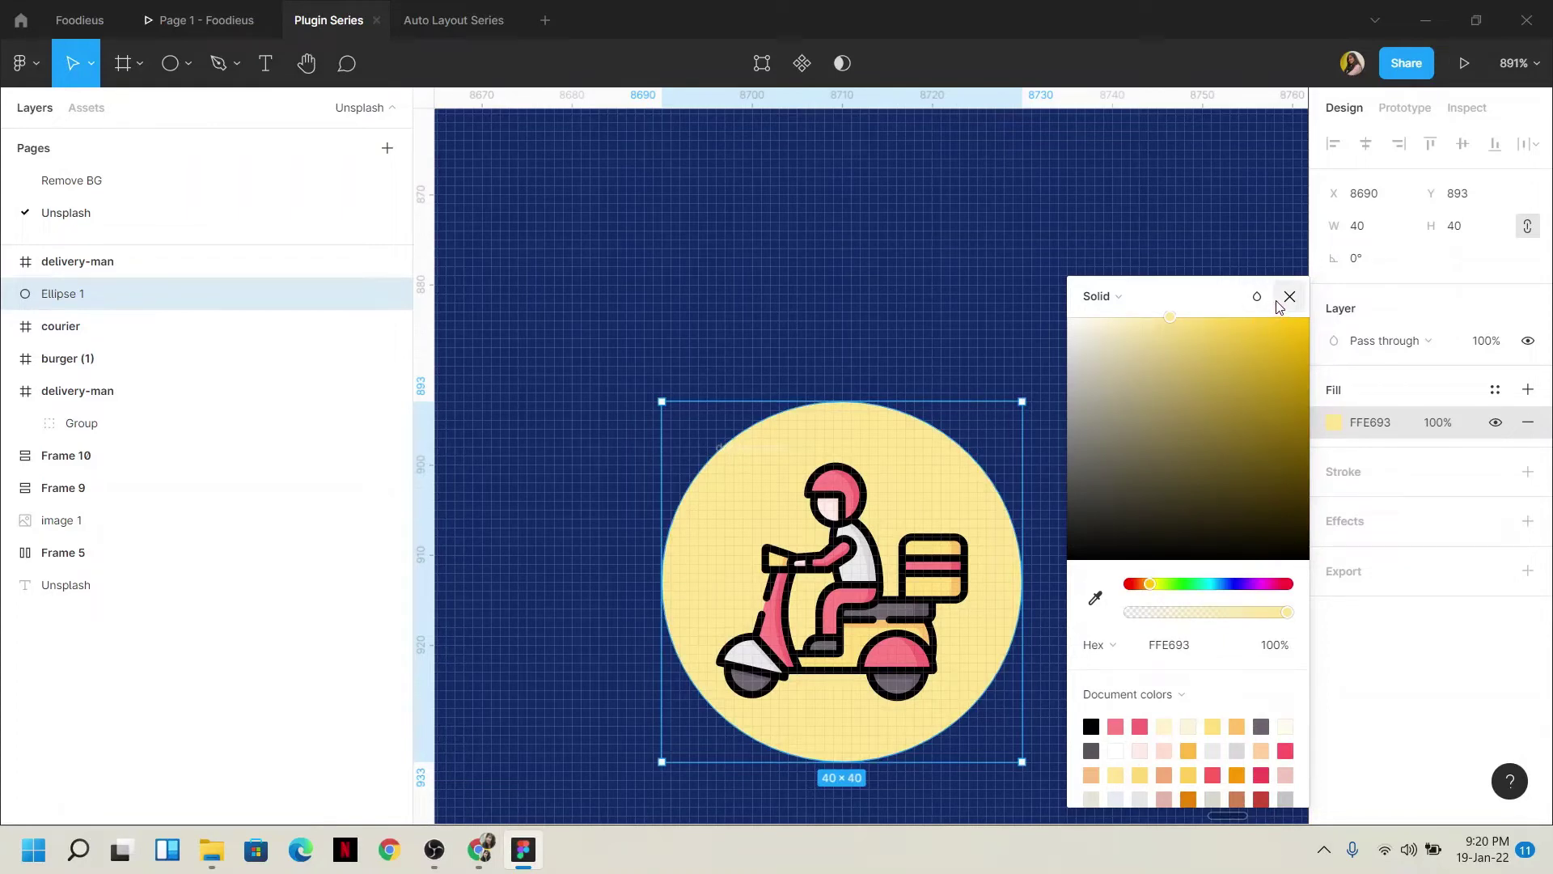
pyautogui.moveTo(1239, 346); pyautogui.dragTo(1153, 312)
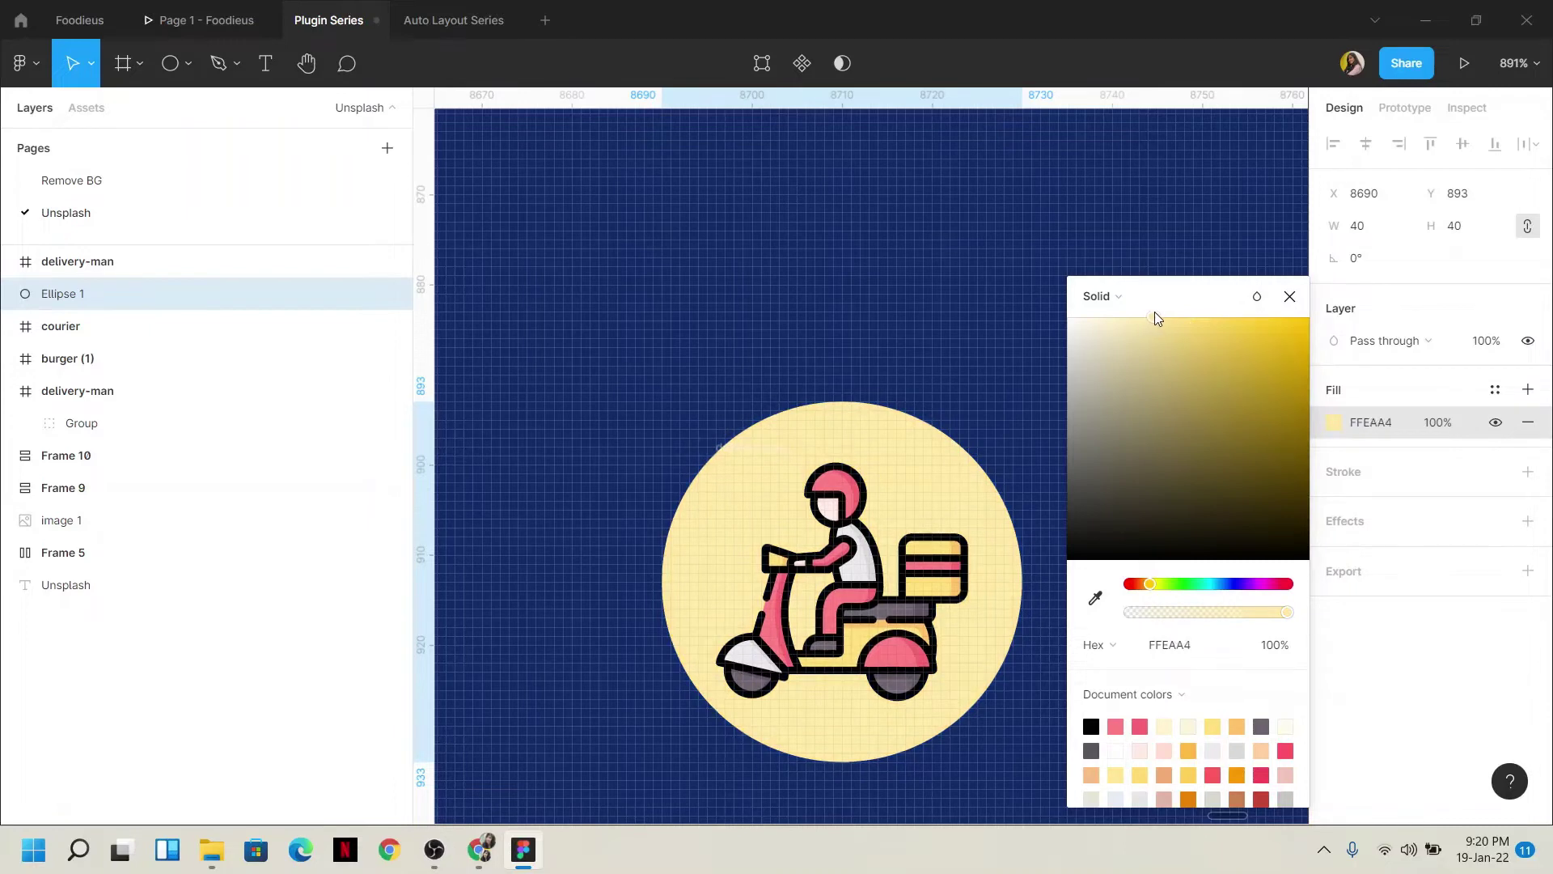
pyautogui.click(1289, 296)
pyautogui.click(1051, 338)
# Group the yellow circle with its delivery-man illustration and move the group slightly down and to the left
pyautogui.scroll(-3, 1052, 338)
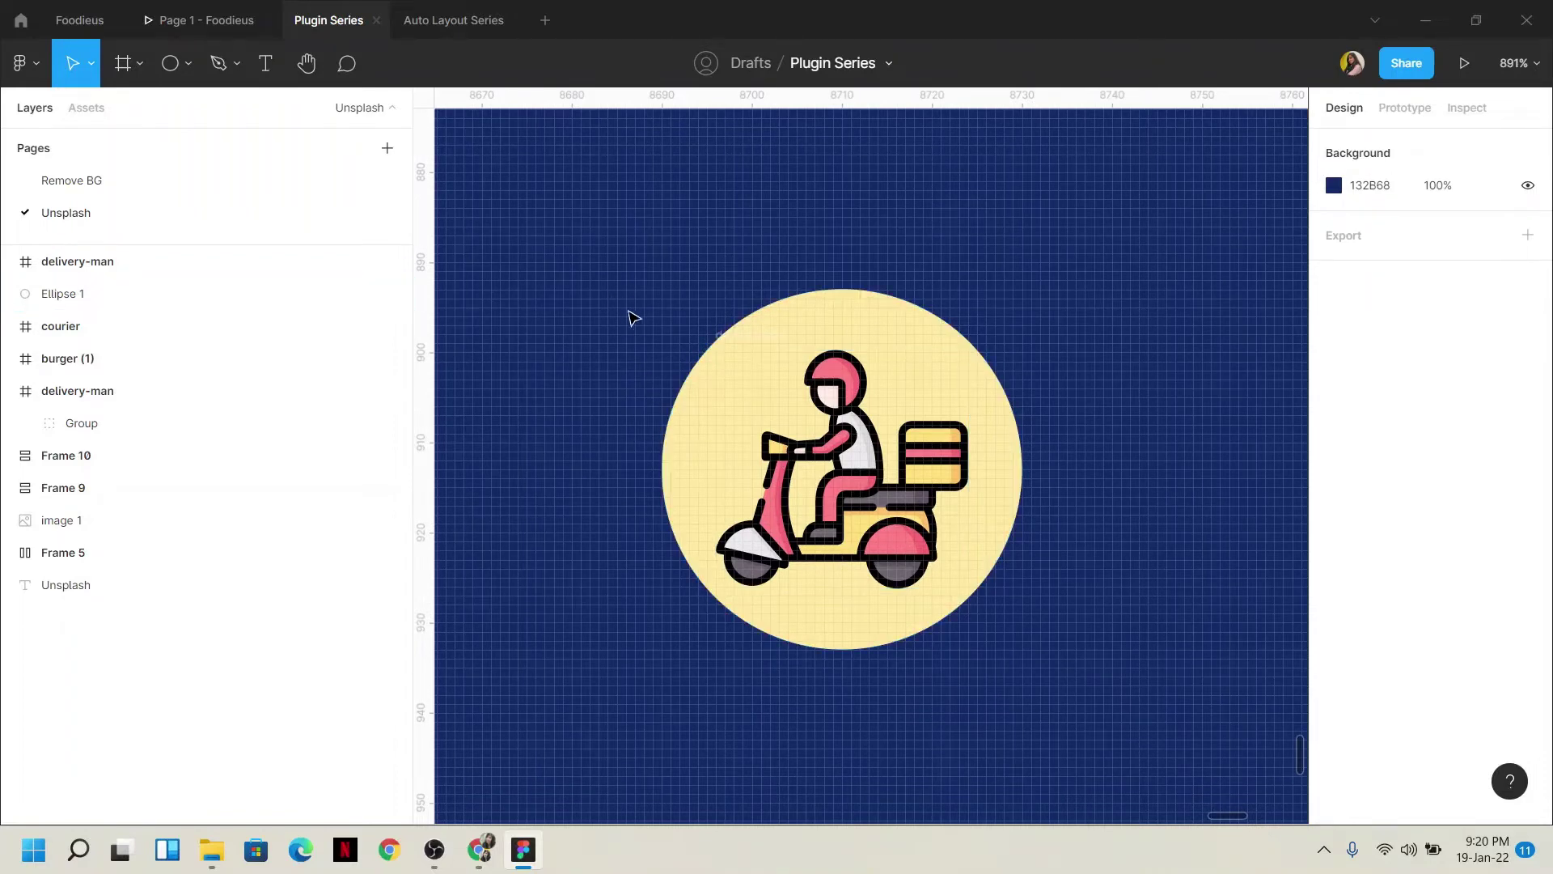
pyautogui.moveTo(633, 317); pyautogui.dragTo(1106, 699)
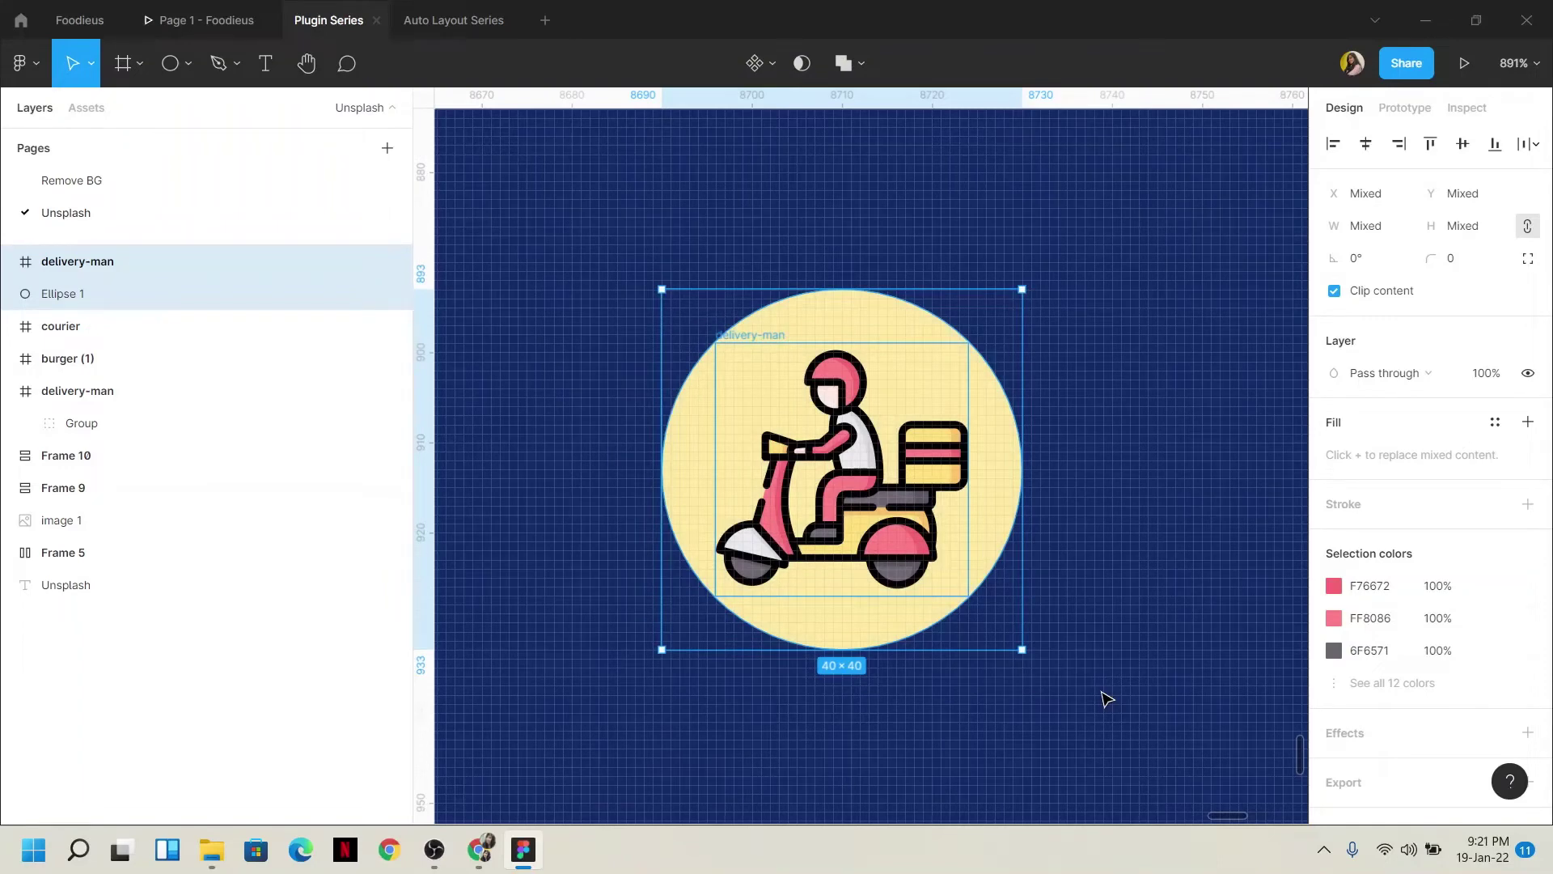
pyautogui.hotkey('ctrl', 'g')
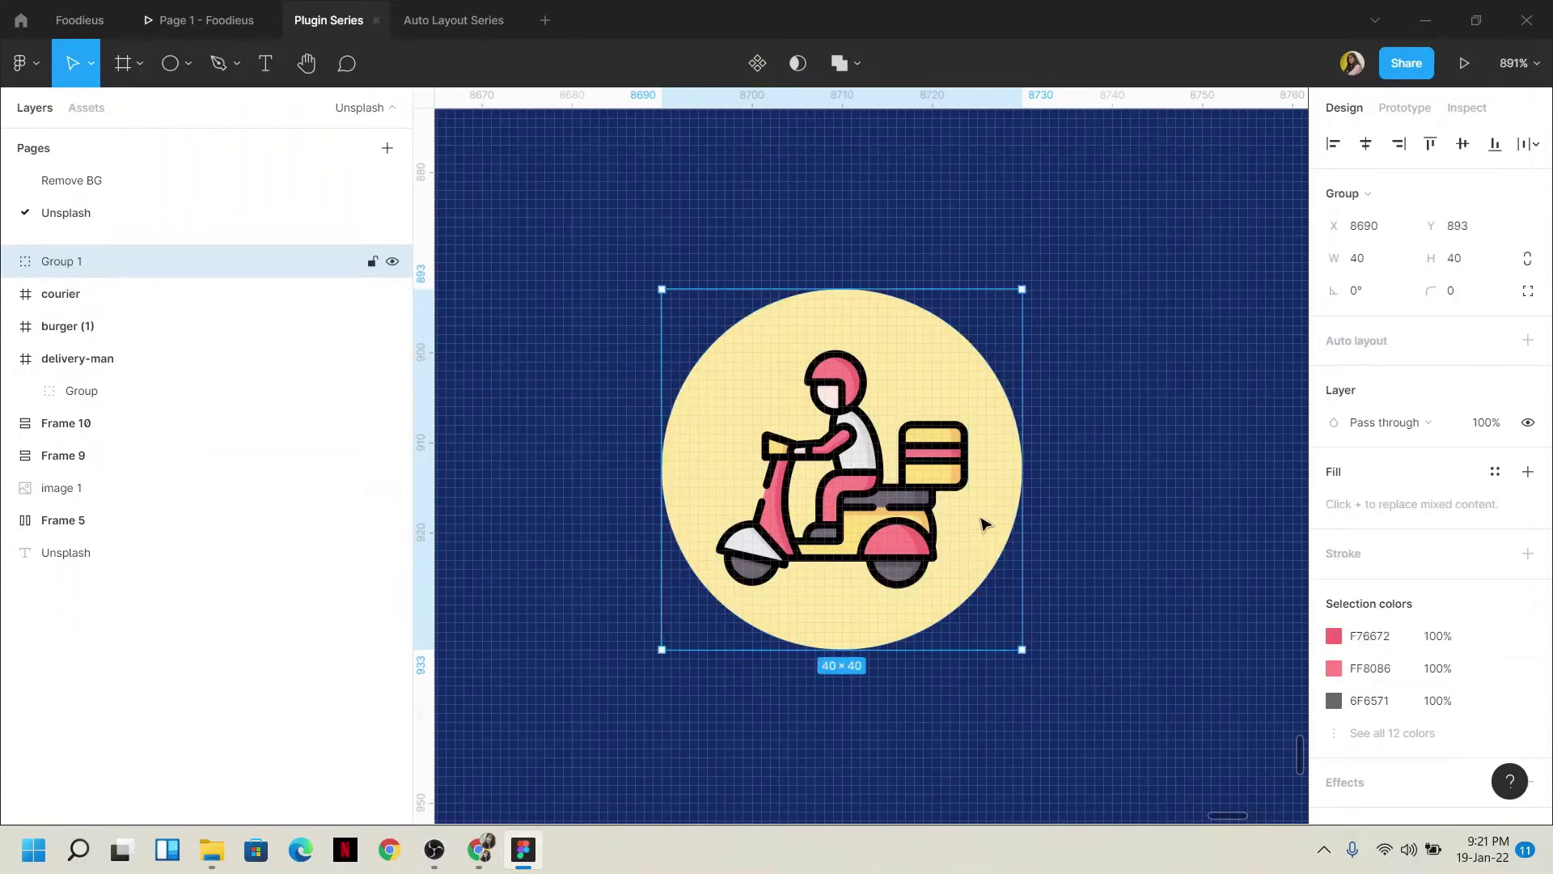
pyautogui.moveTo(978, 522); pyautogui.dragTo(918, 555)
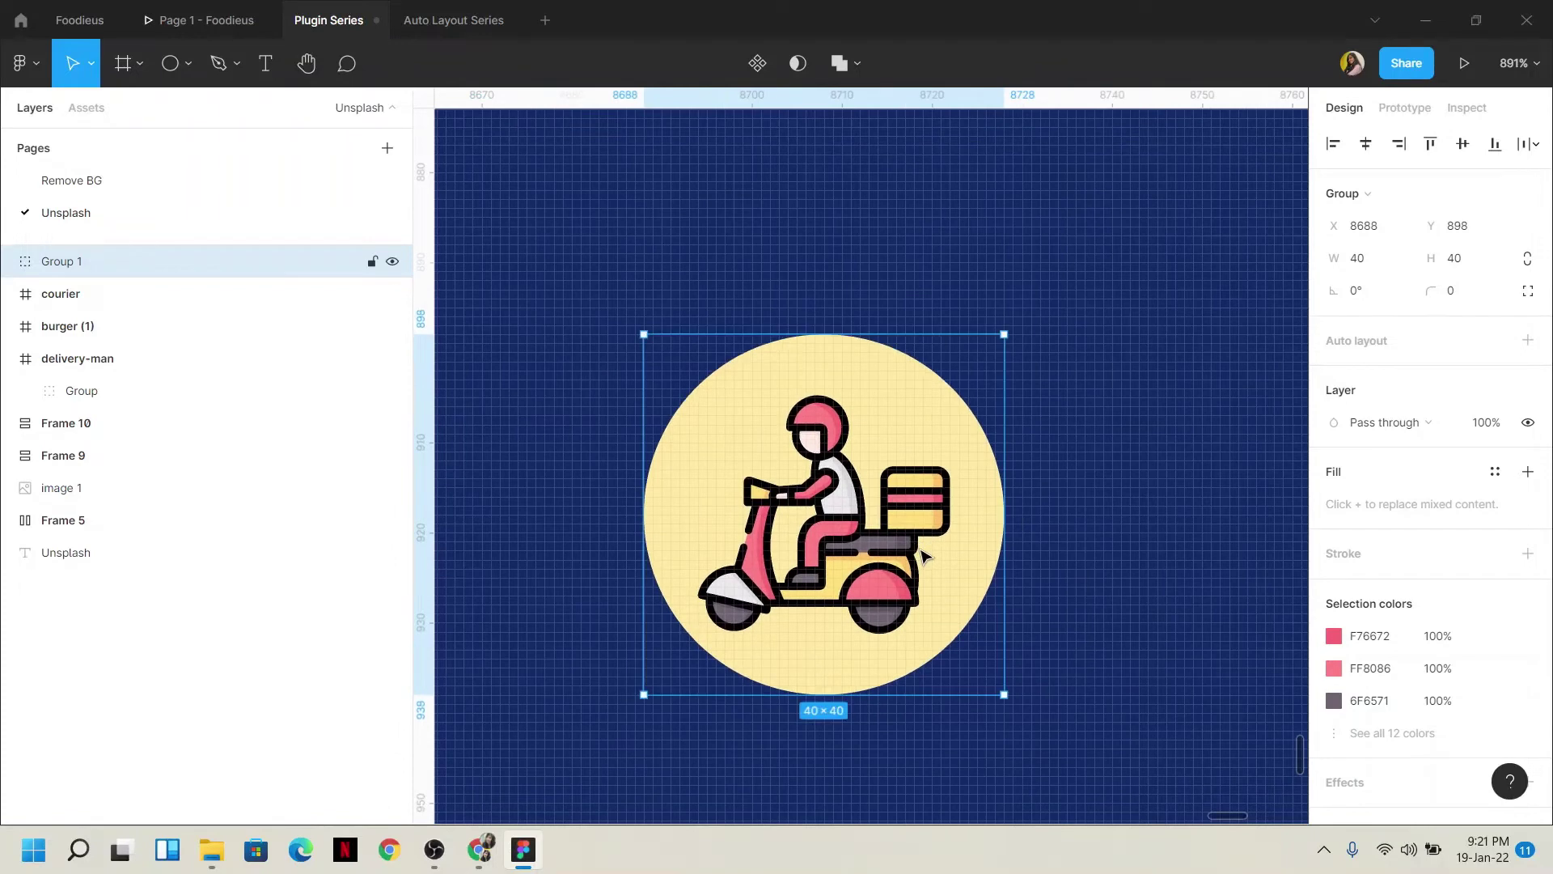
# Place the plain 40 × 40 delivery-man illustration inside the Frame 10 card, before the title and subtitle text
pyautogui.scroll(-5, 918, 555)
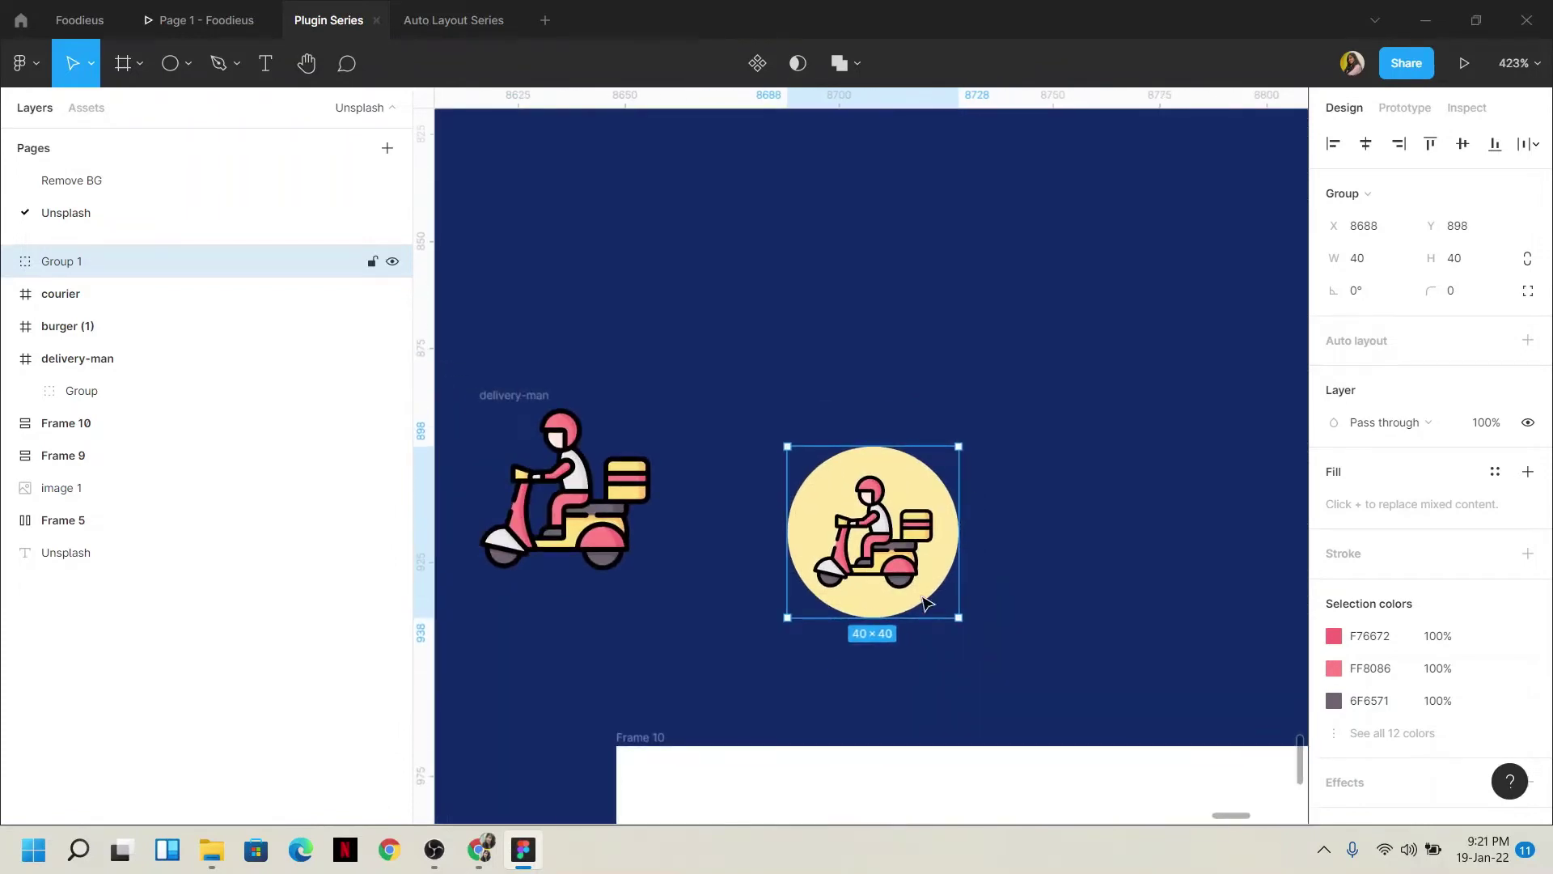
pyautogui.scroll(-5, 926, 602)
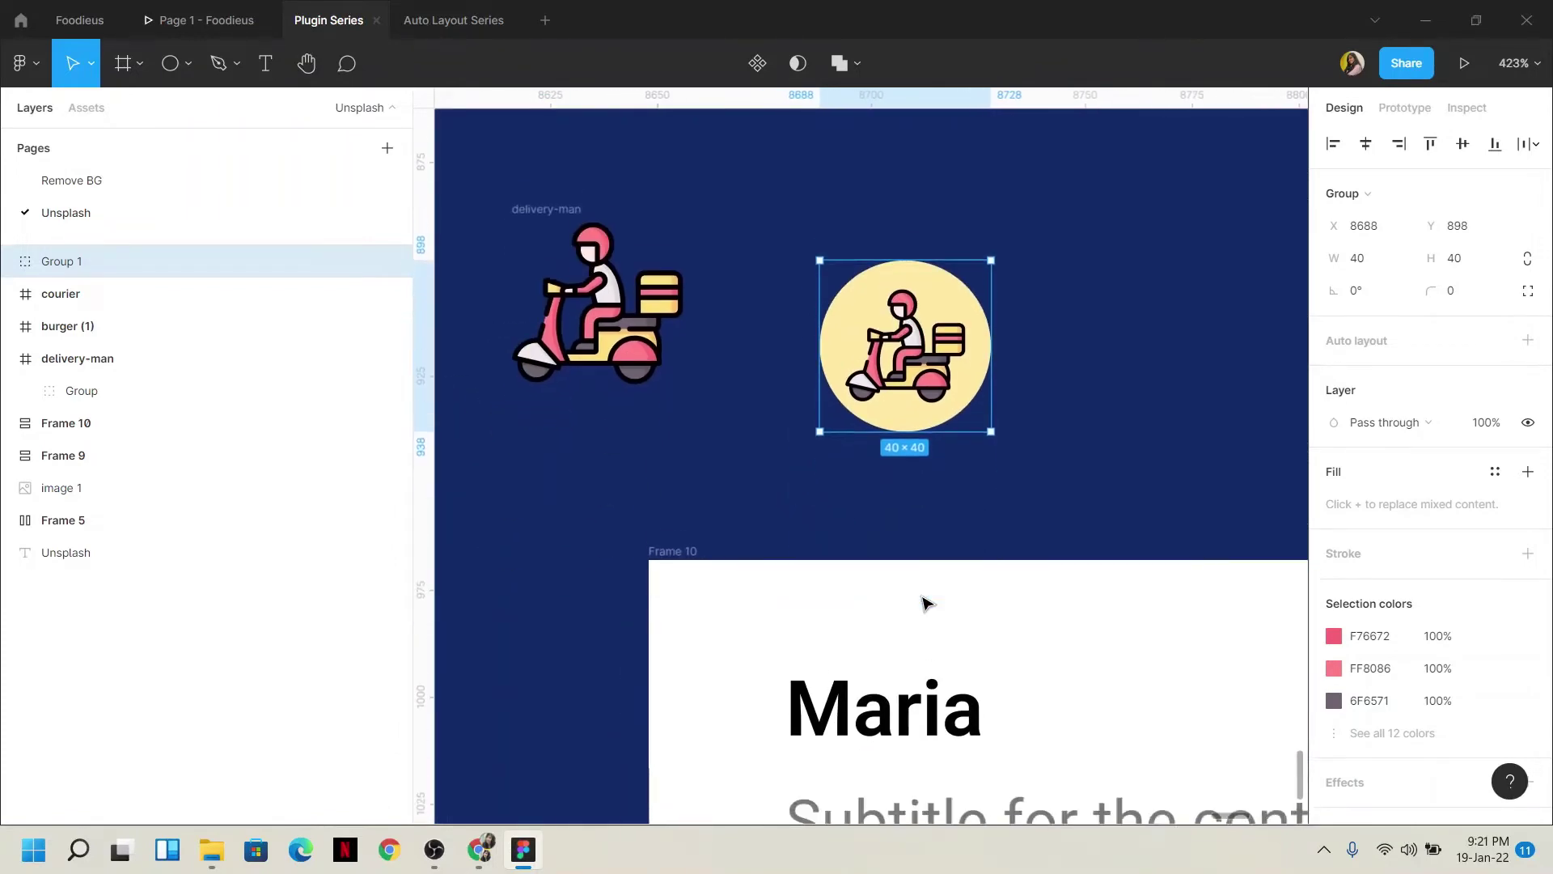
pyautogui.scroll(-3, 728, 194)
pyautogui.press('Escape')
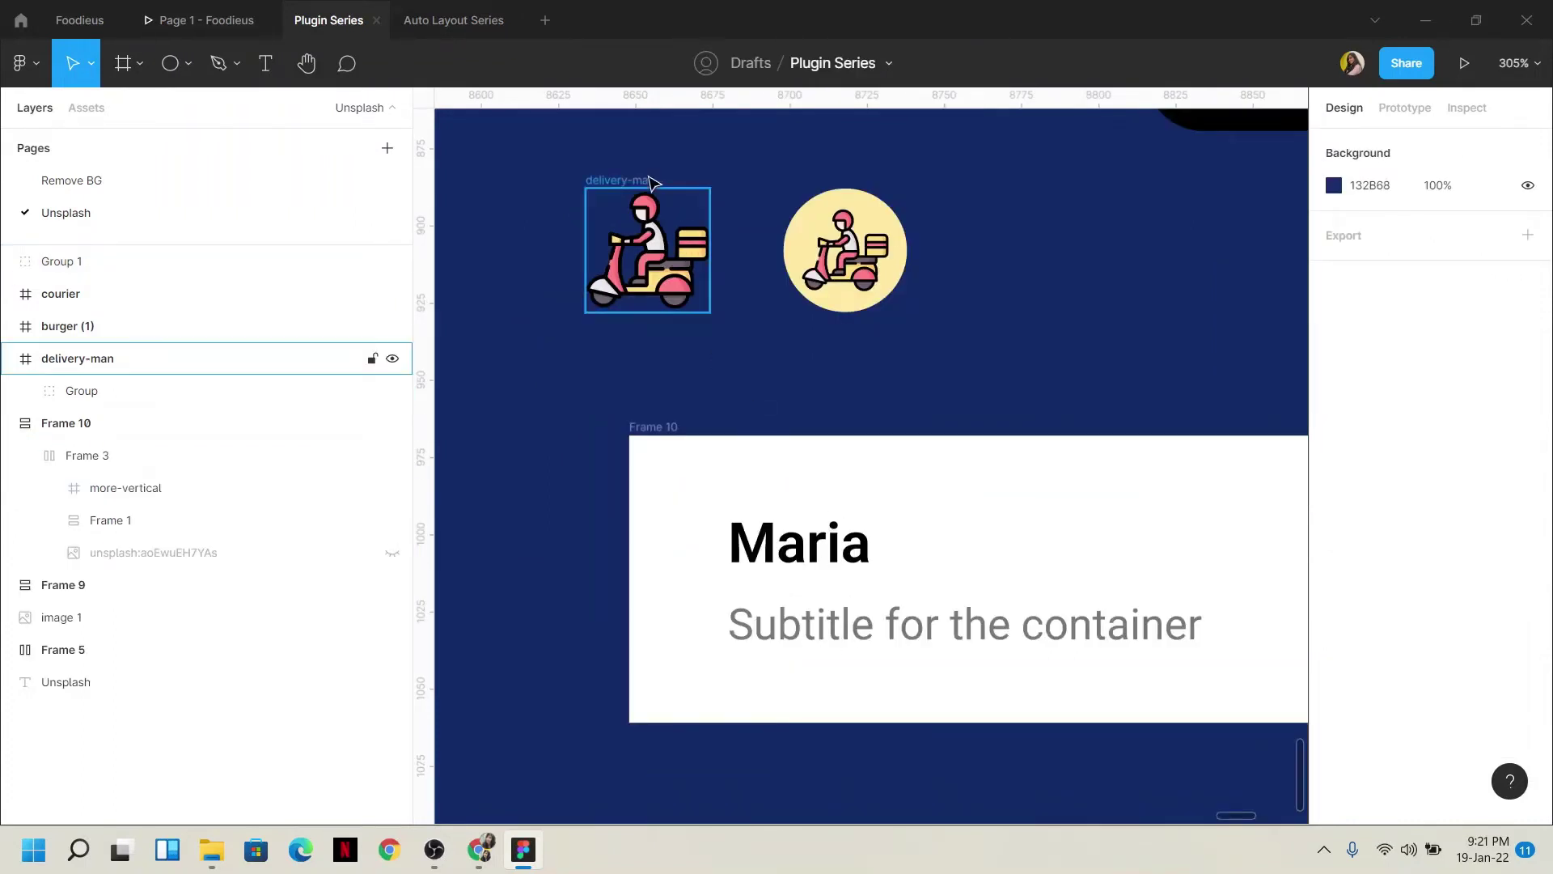
pyautogui.click(652, 212)
pyautogui.moveTo(652, 211); pyautogui.dragTo(715, 547)
pyautogui.scroll(-3, 714, 546)
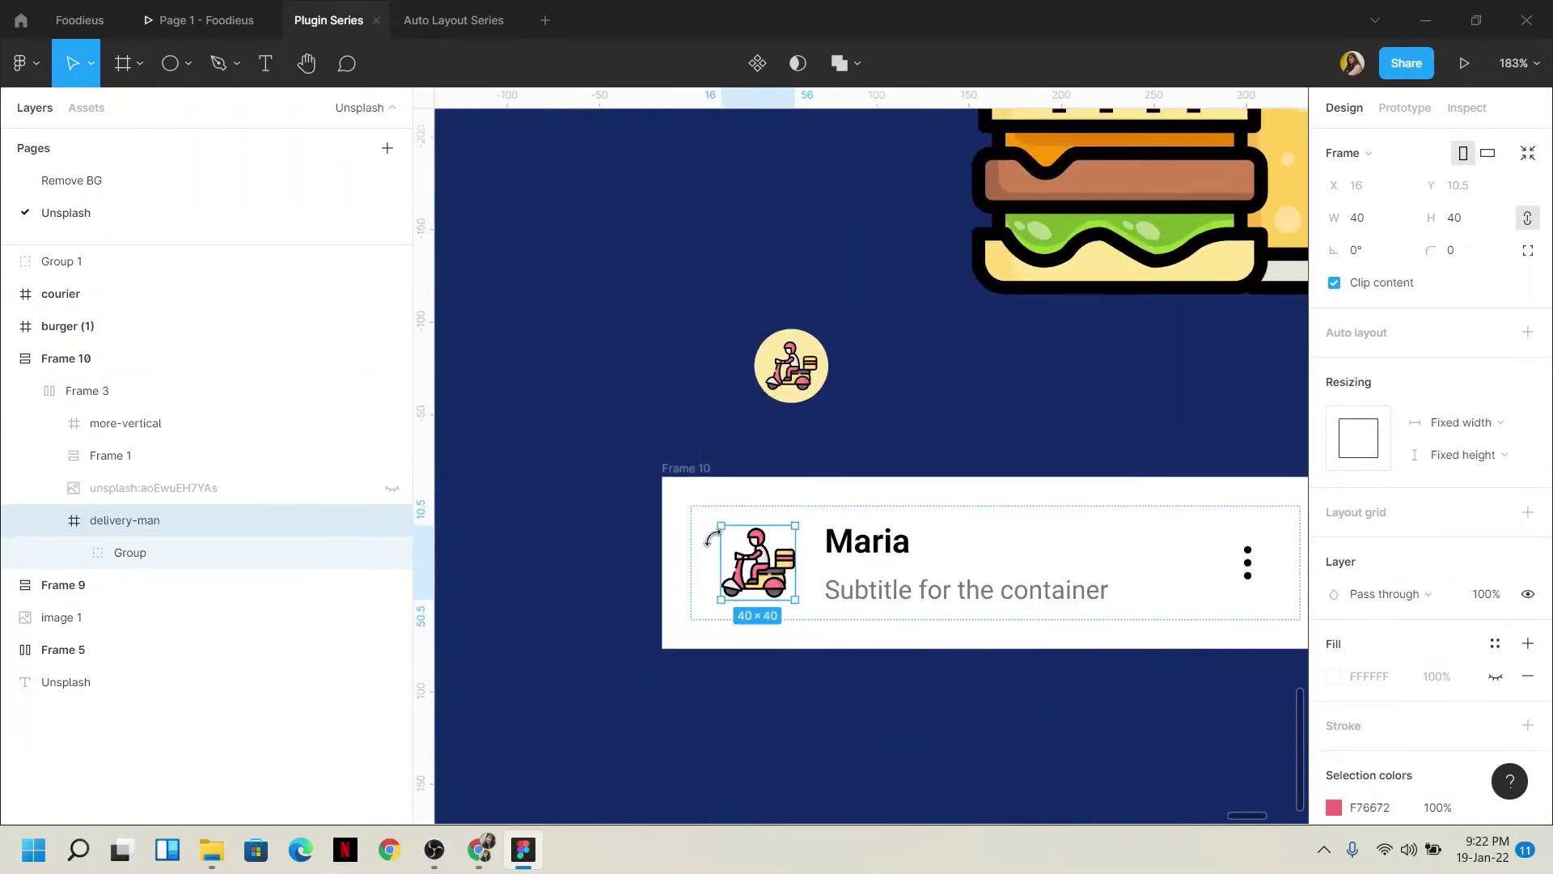
pyautogui.click(731, 451)
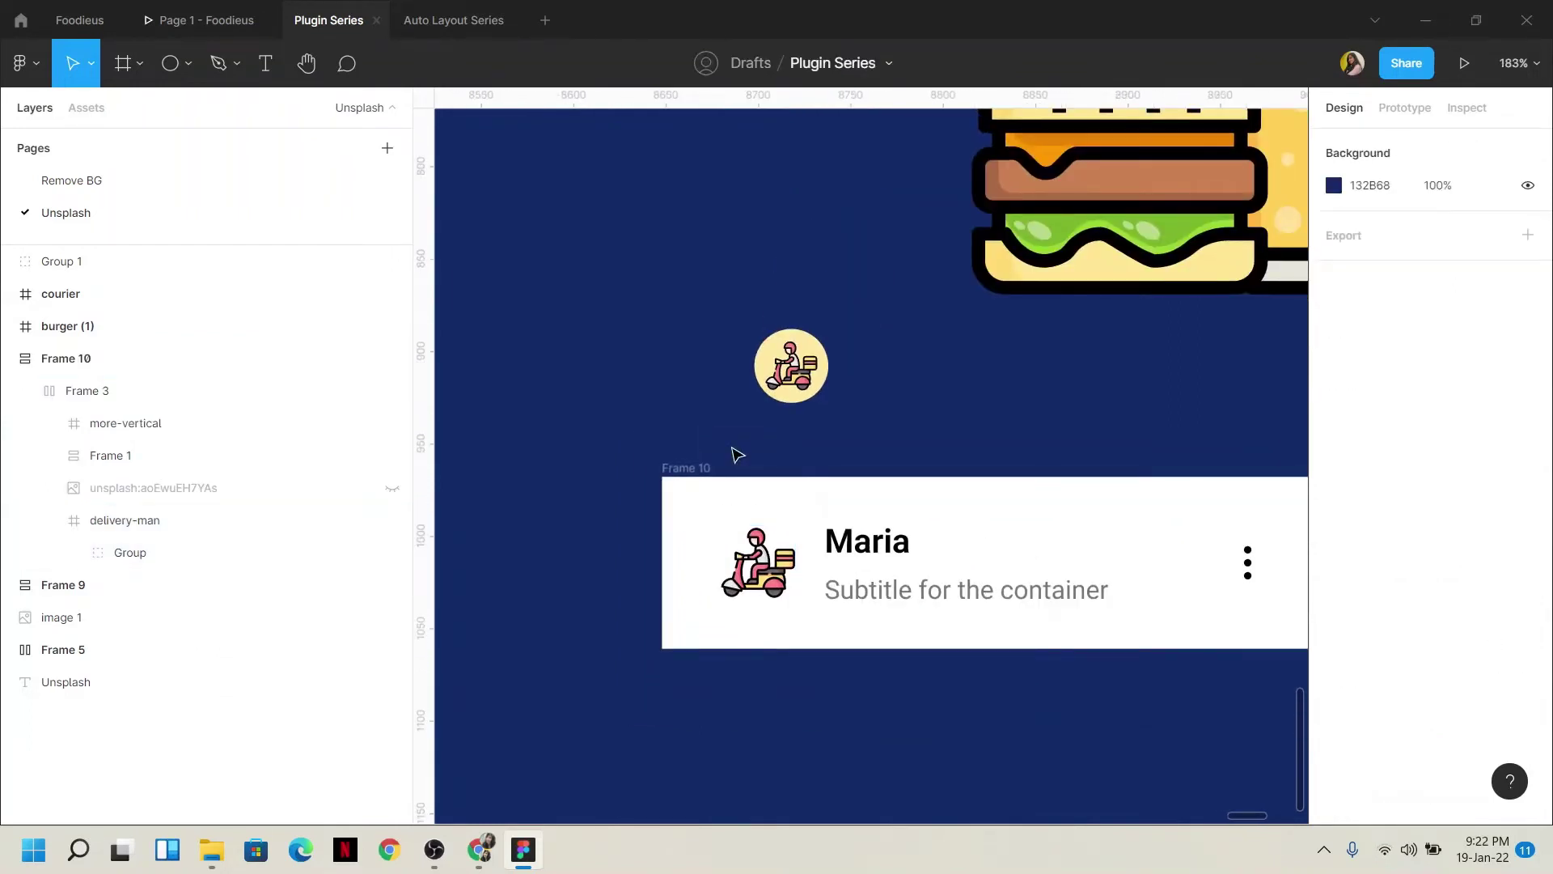
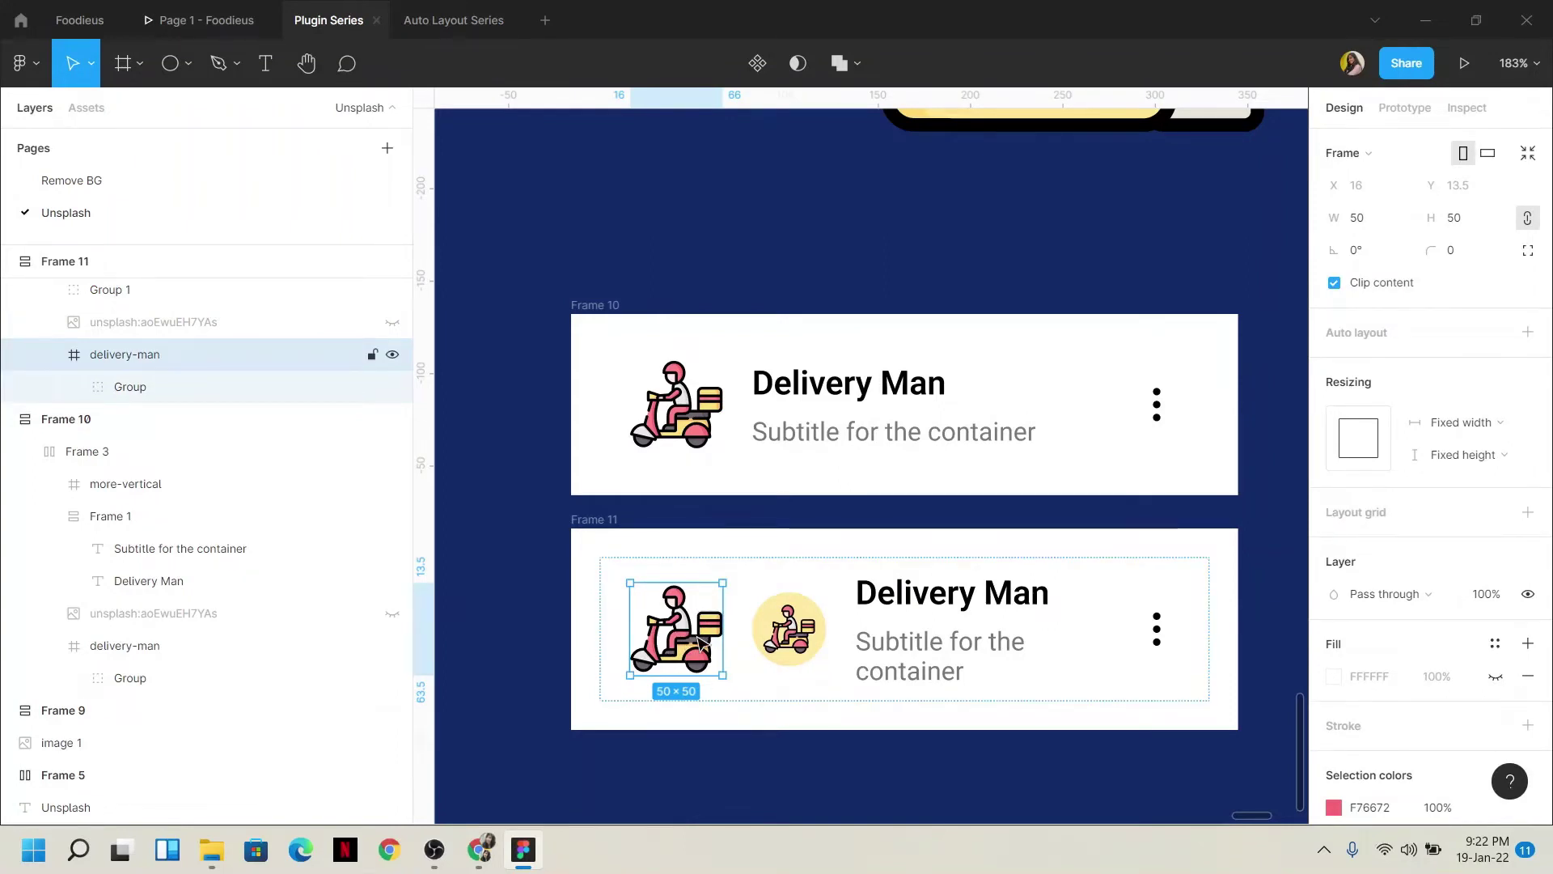
# Delete the plain delivery-man illustration from the Frame 11 card and select the circular picture group
pyautogui.press('Delete')
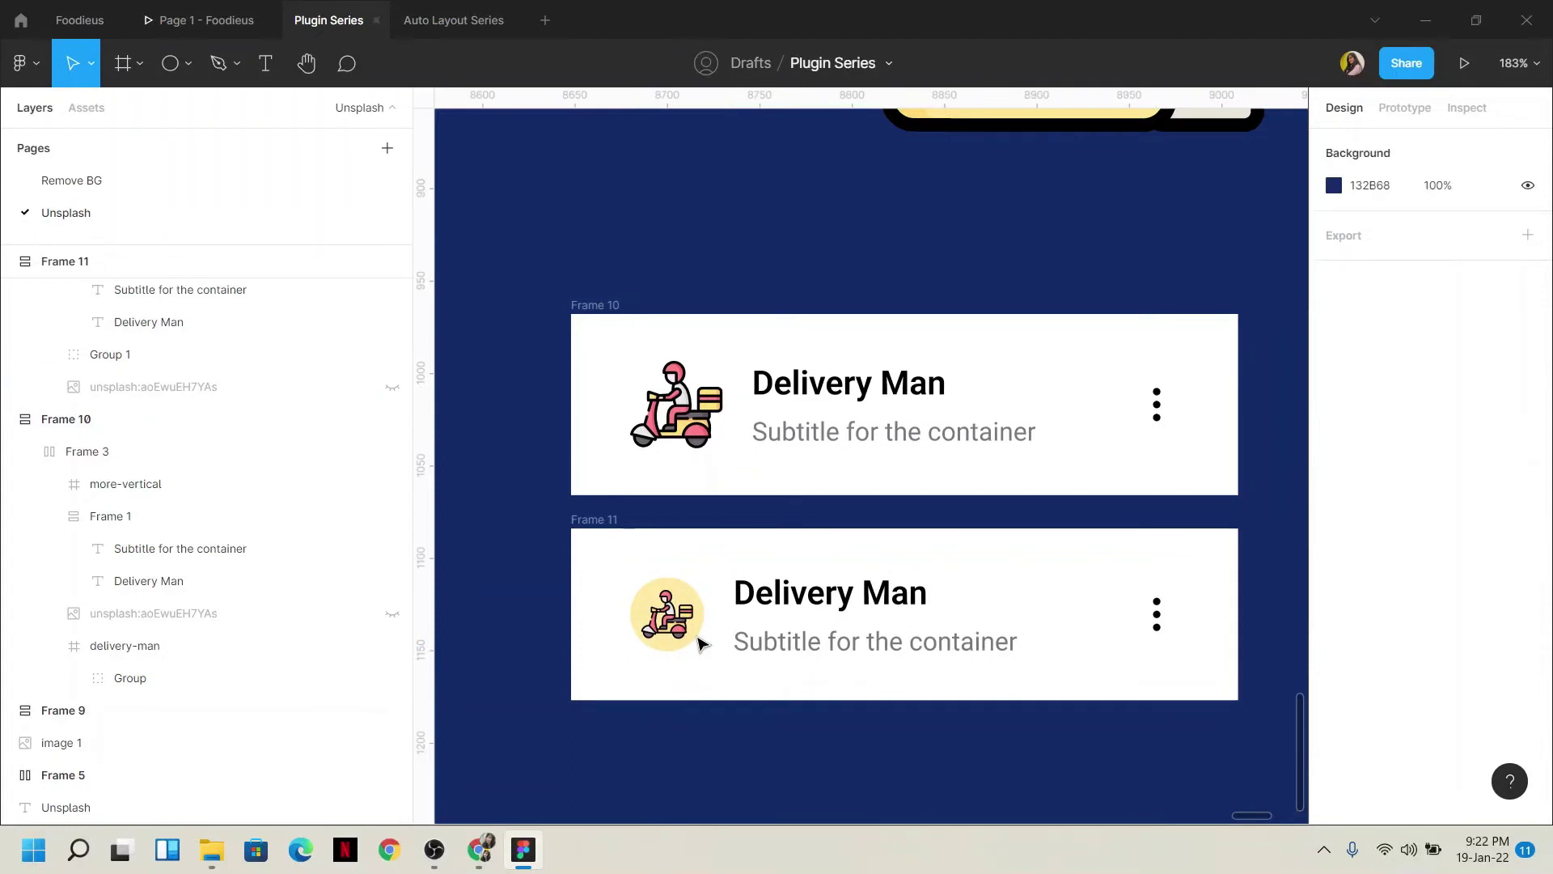
pyautogui.doubleClick(678, 645)
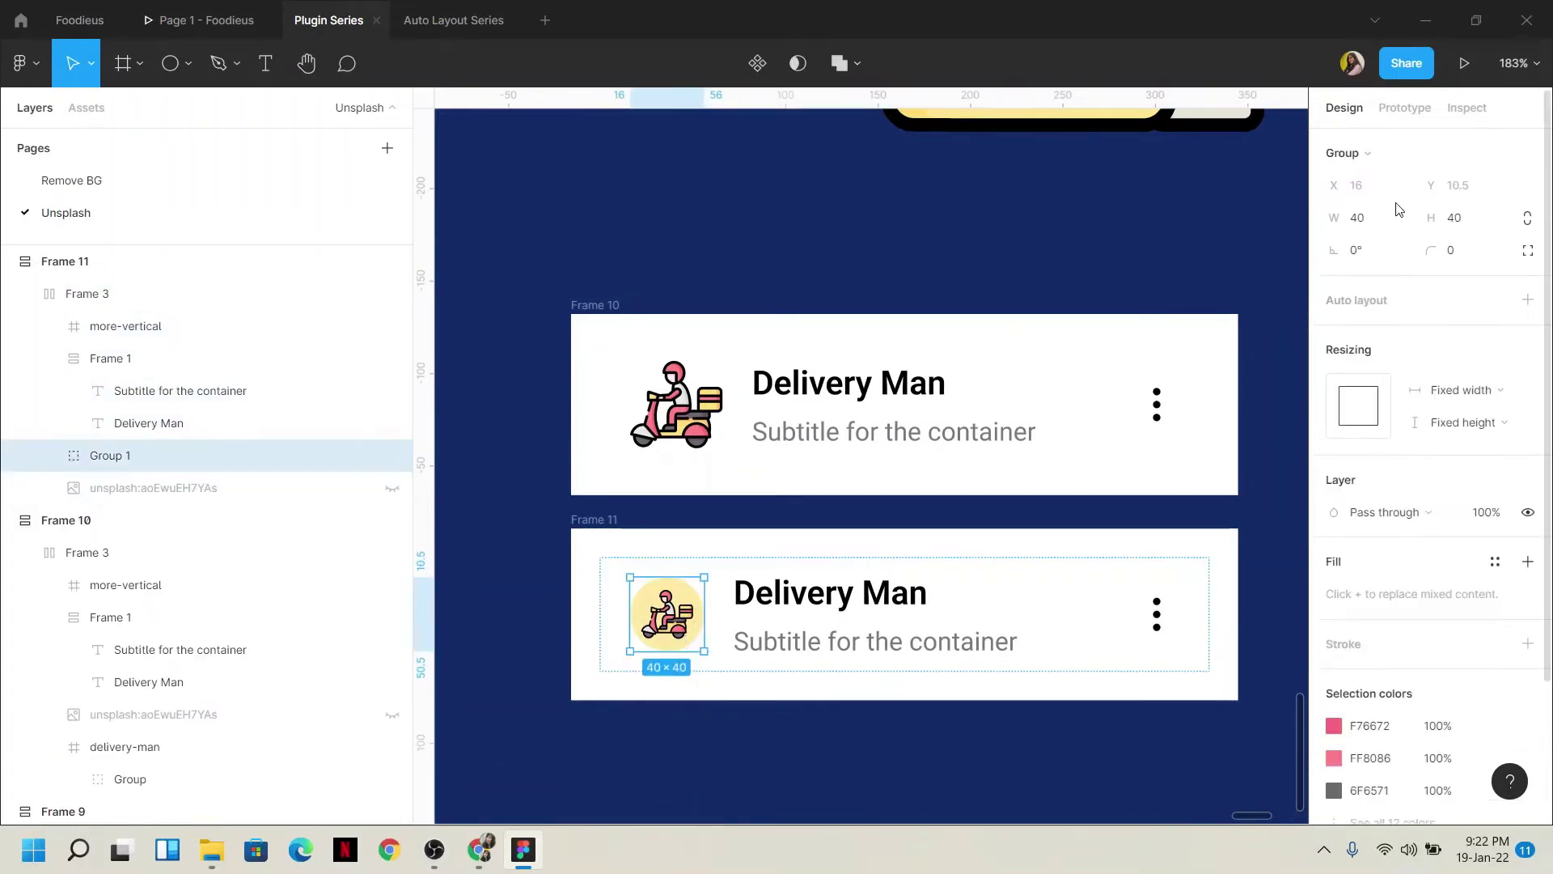
# Try setting only the circular picture group's width to 45 and undo the change
pyautogui.click(1379, 227)
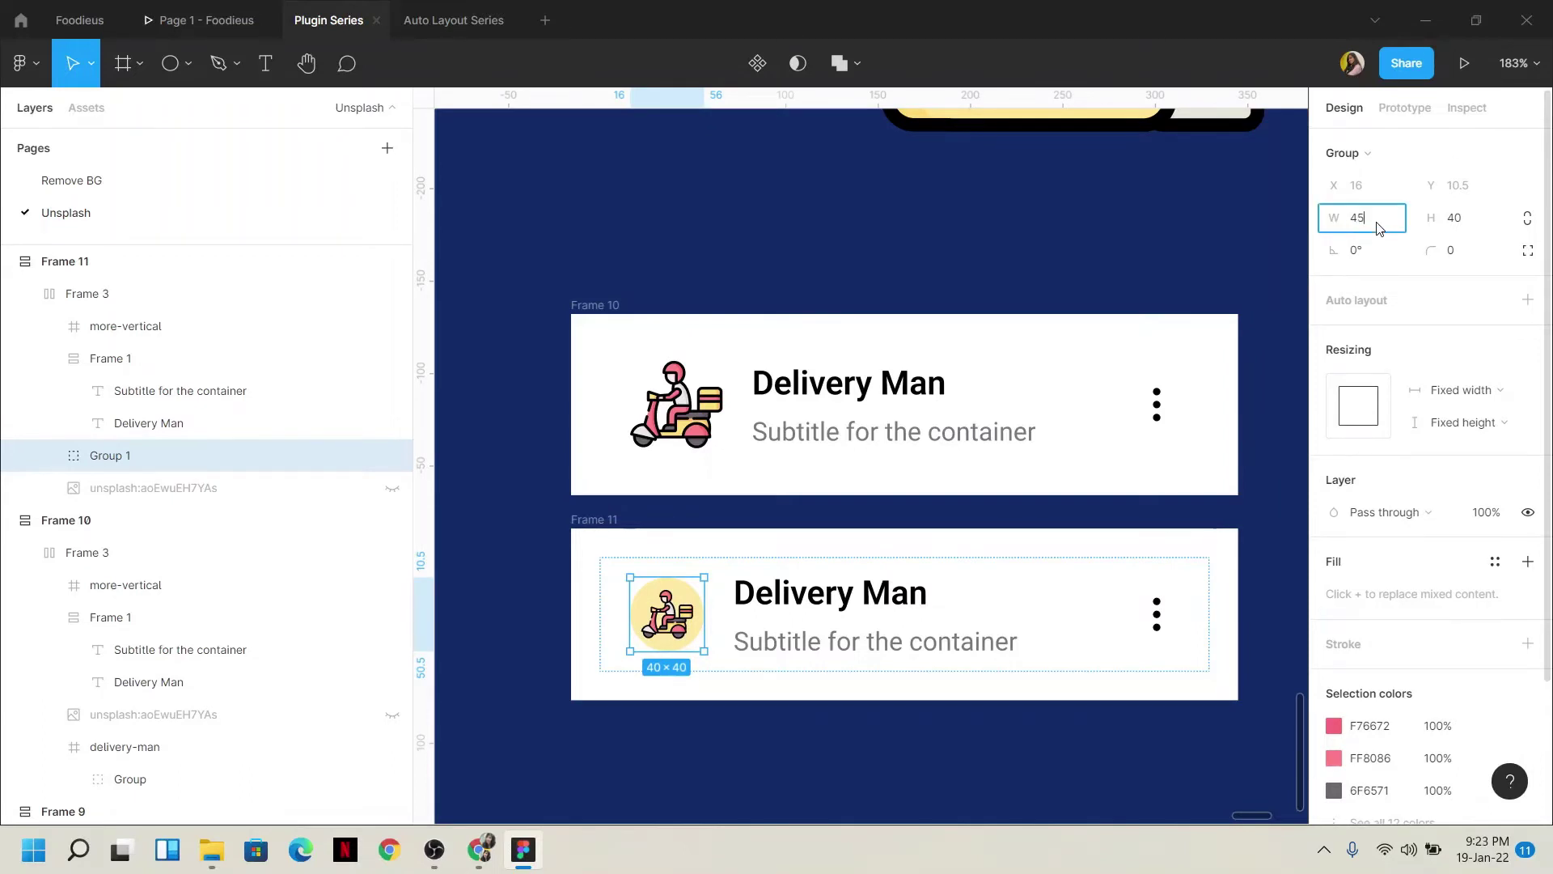
pyautogui.press('Return')
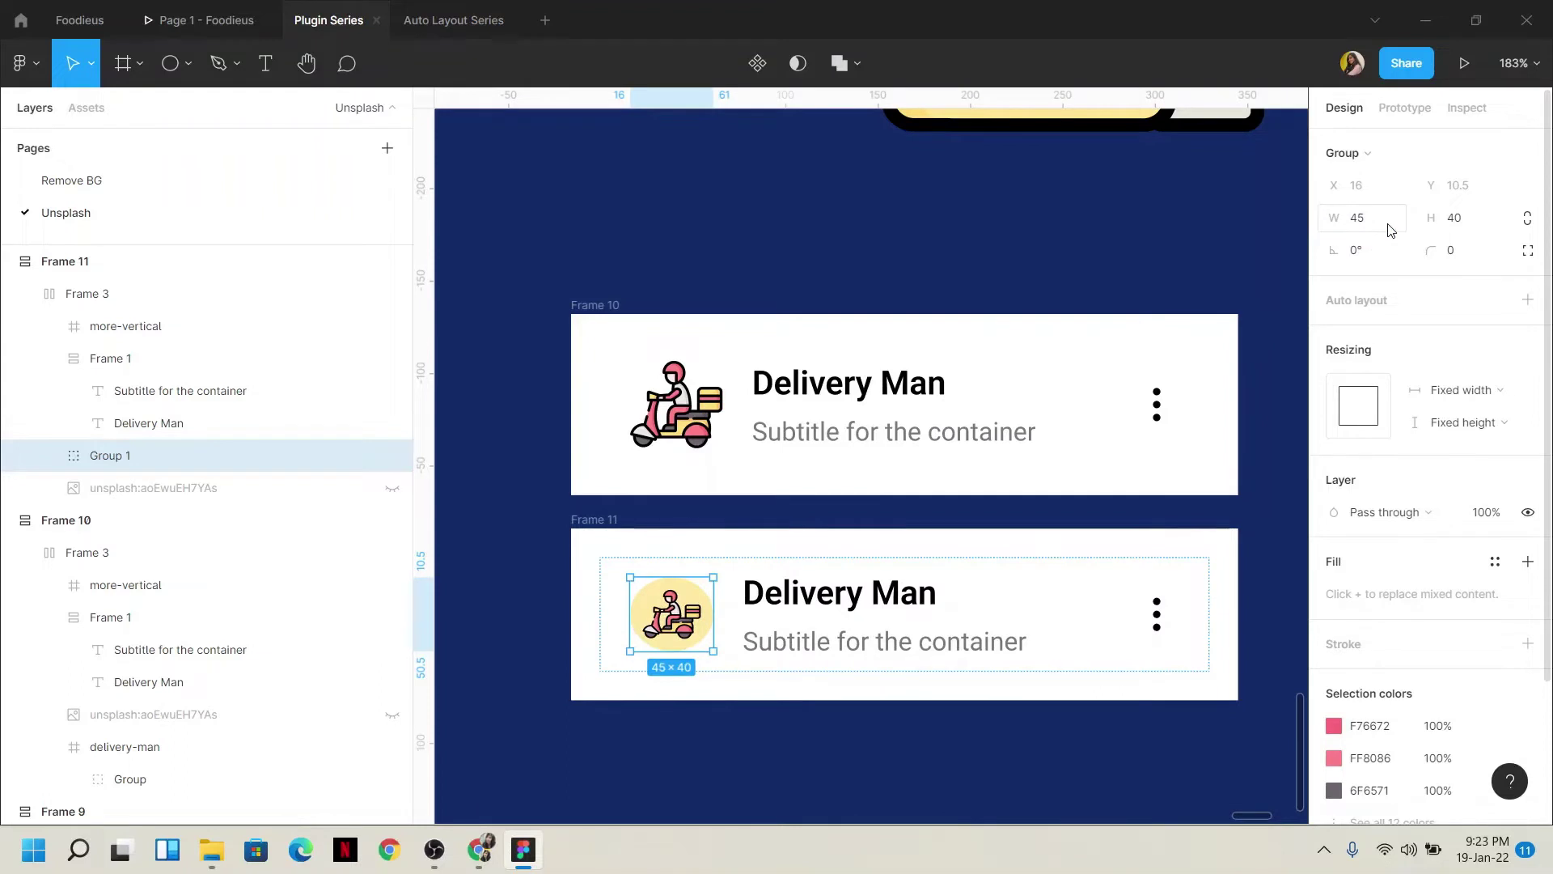
pyautogui.hotkey('ctrl', 'z')
# Lock the circular picture group's proportions in the Frame 11 card and set its width to 45
pyautogui.click(1527, 217)
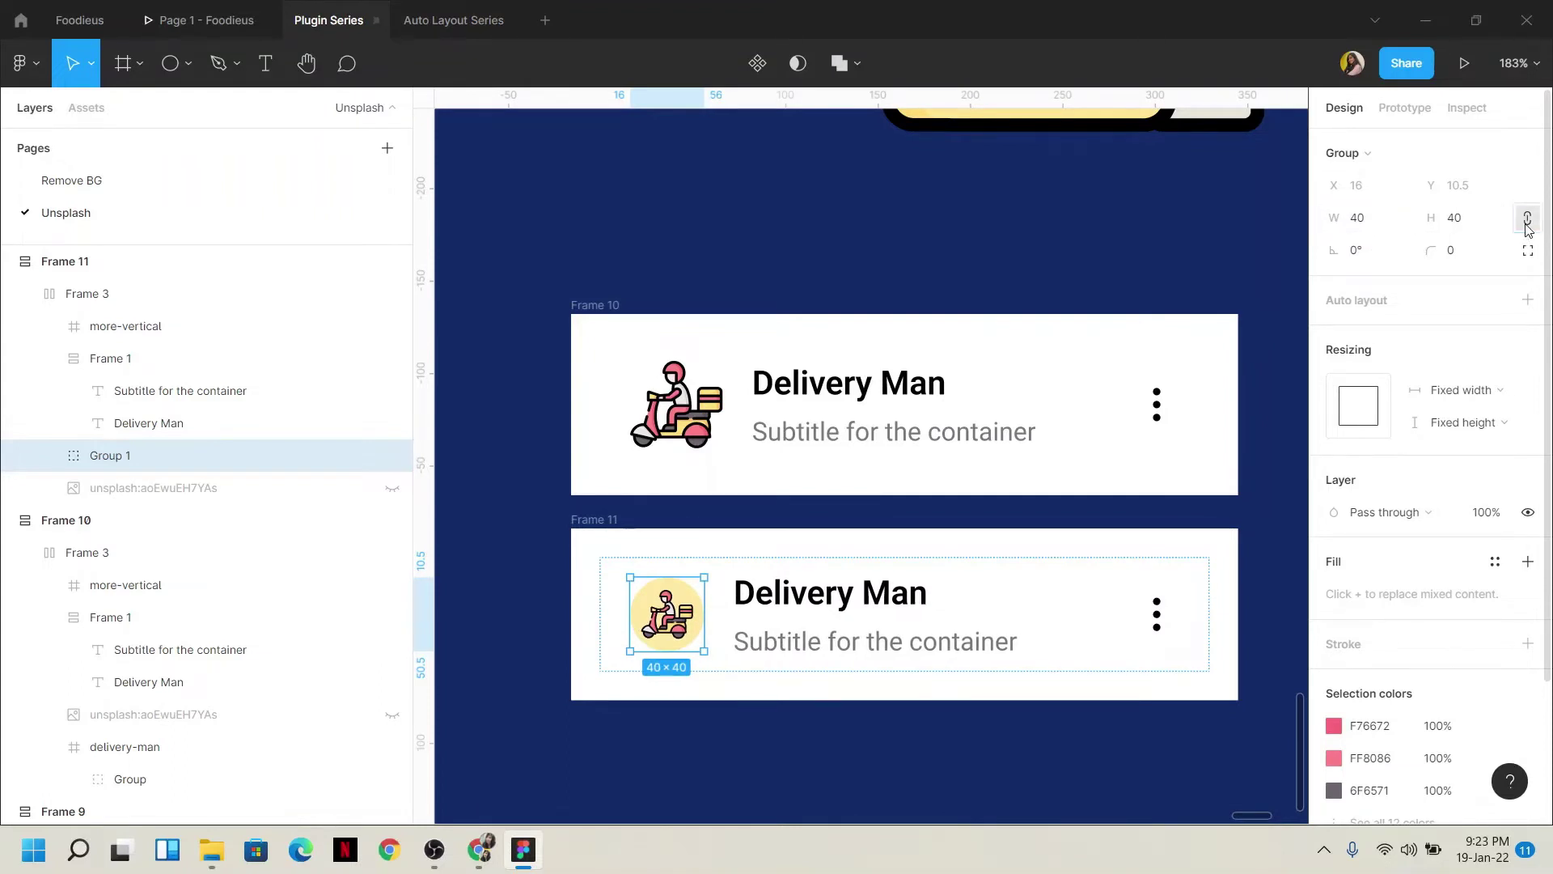
pyautogui.click(1390, 230)
pyautogui.write('45')
pyautogui.press('Return')
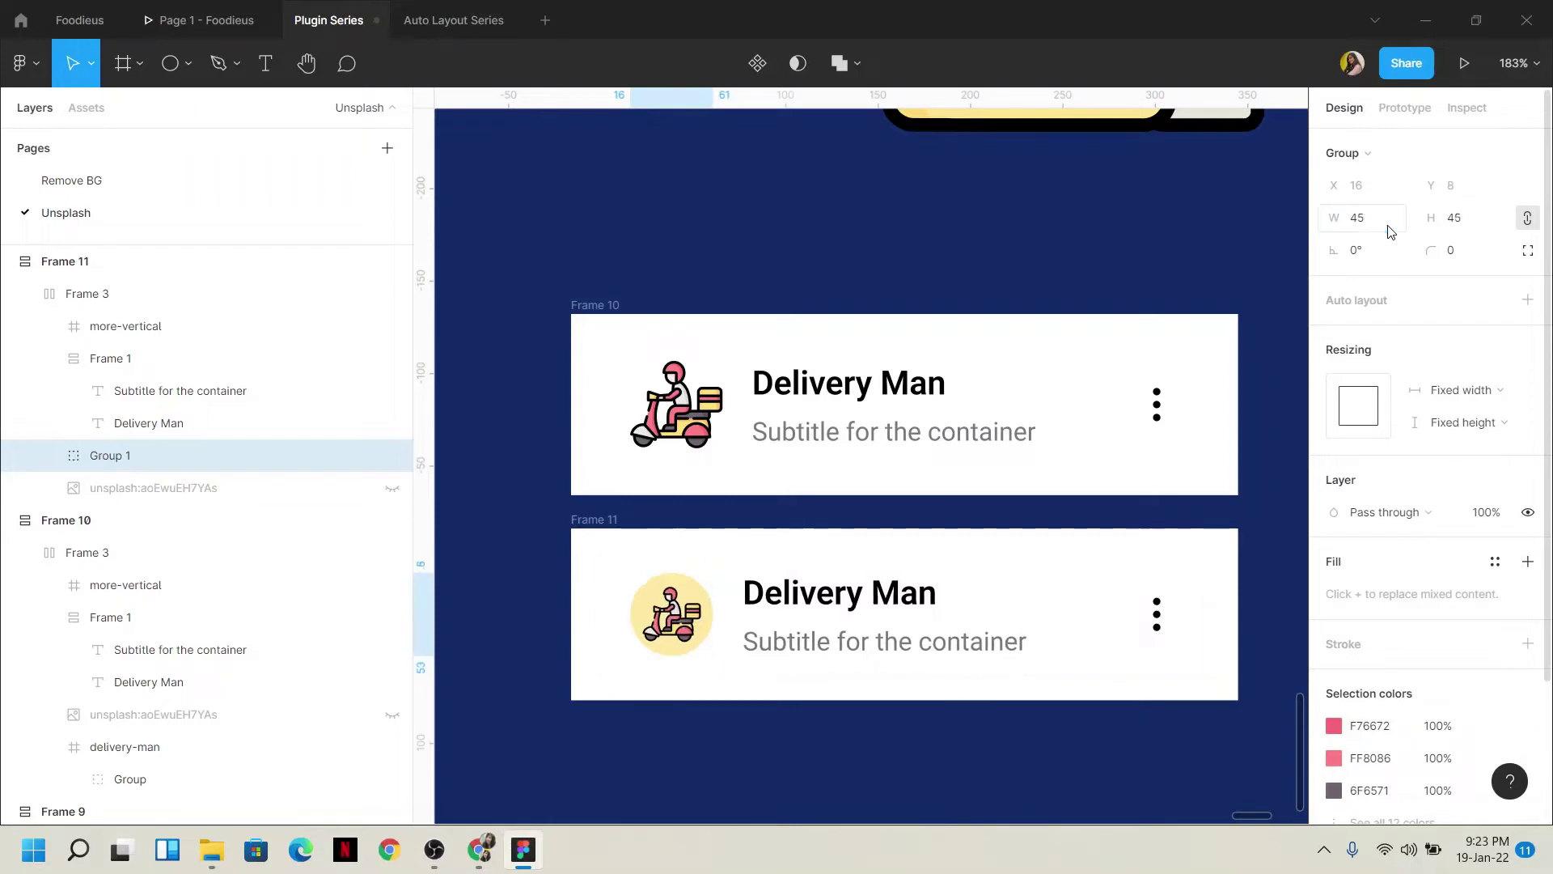
pyautogui.click(847, 713)
pyautogui.scroll(-2, 848, 713)
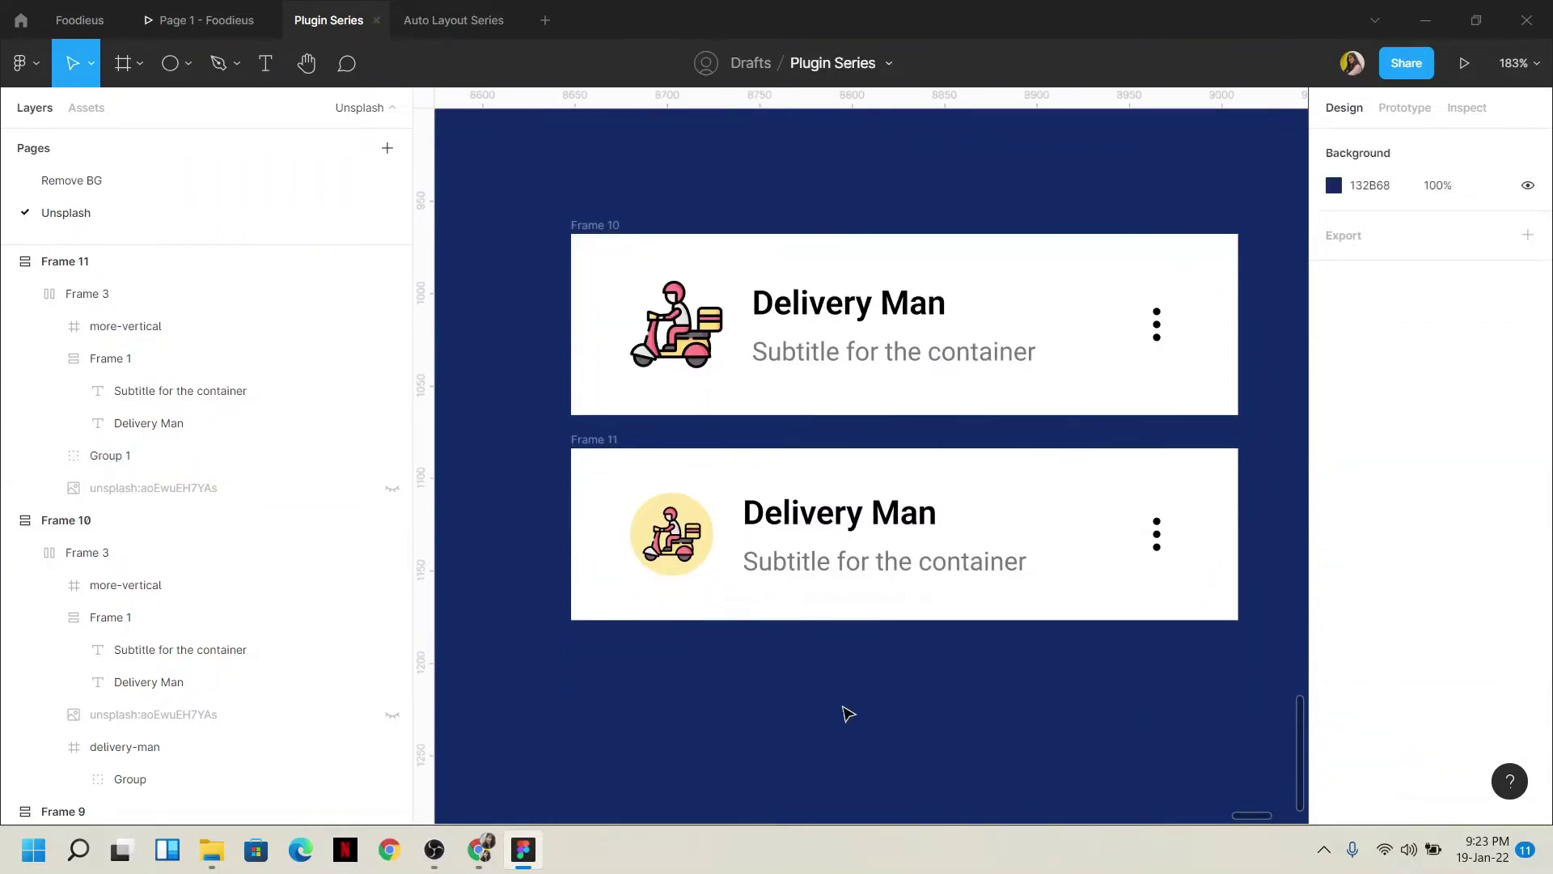
# Resize the circular picture group in the Frame 11 card proportionally to a height of 50
pyautogui.doubleClick(677, 551)
pyautogui.click(1458, 231)
pyautogui.write('5')
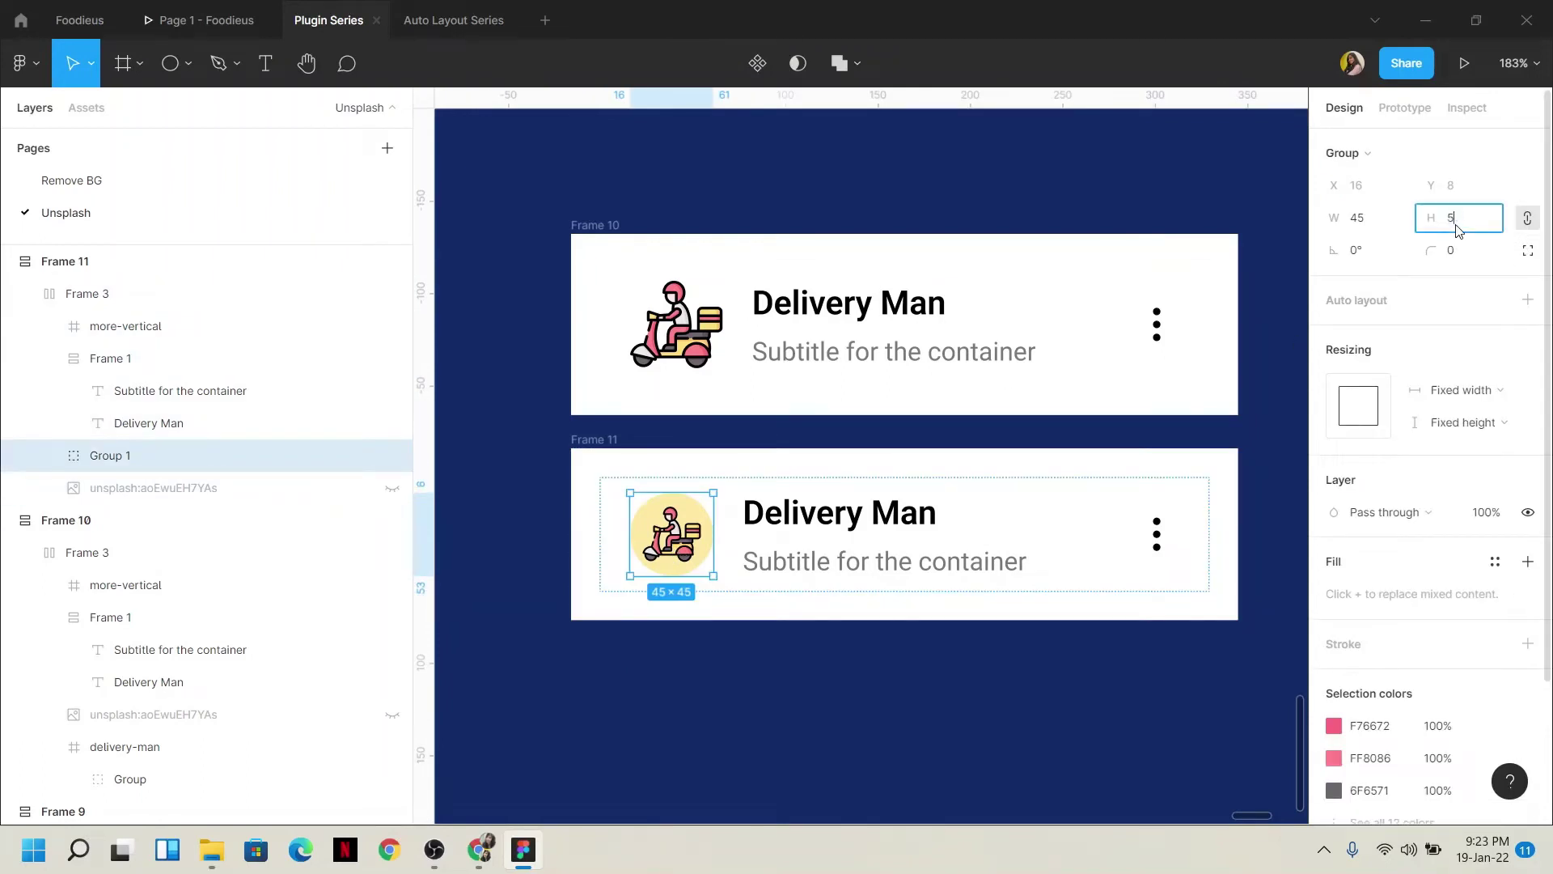
pyautogui.write('0')
pyautogui.press('Return')
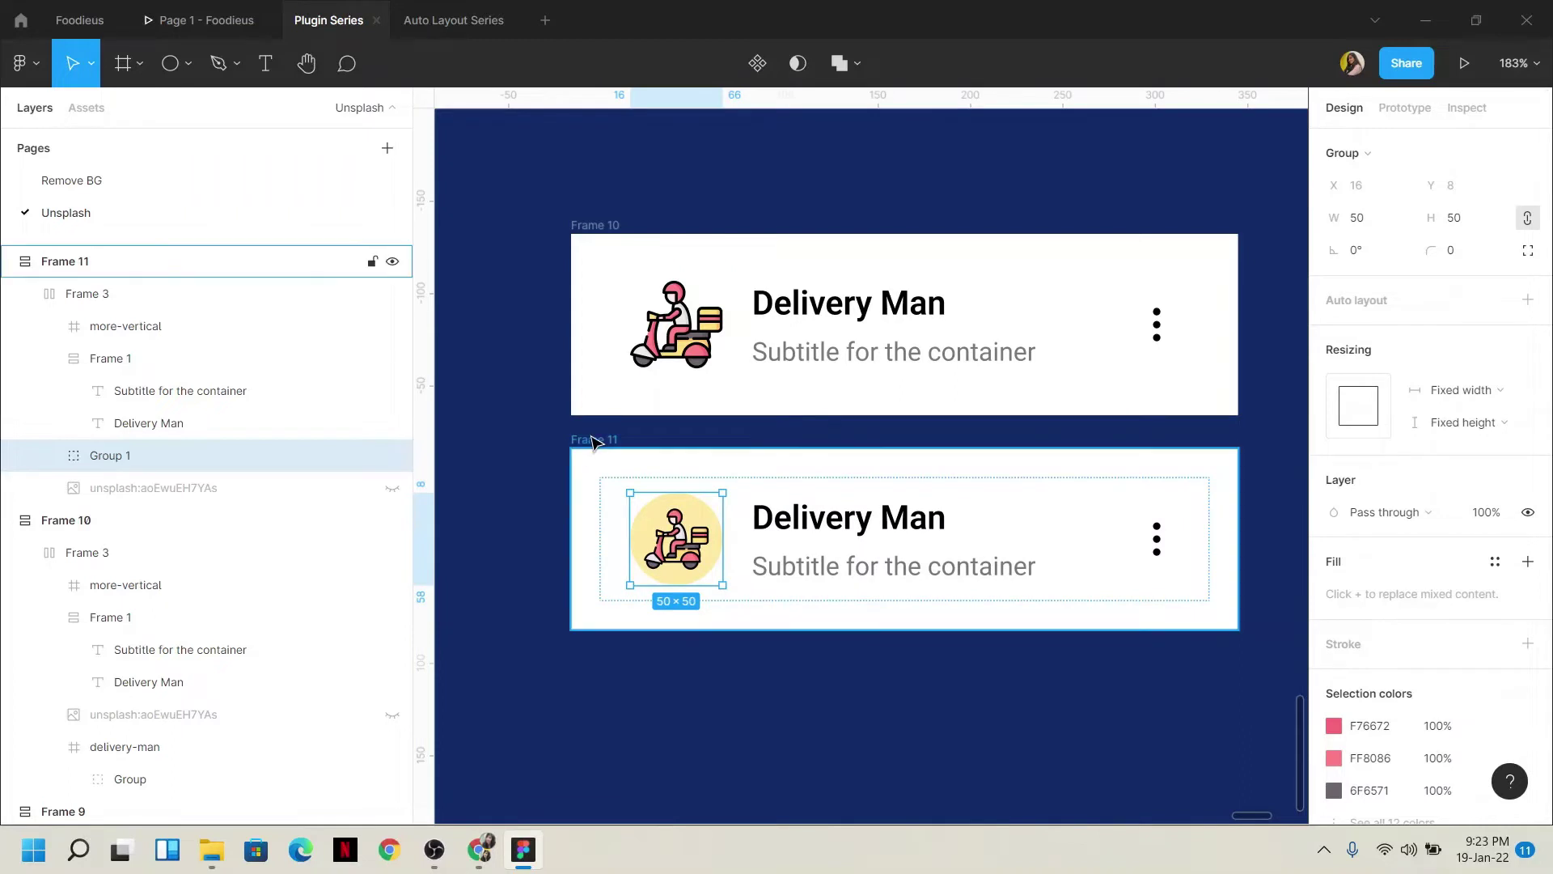
# Set the auto layout padding of the Frame 11 card to 8
pyautogui.click(592, 441)
pyautogui.click(1495, 414)
pyautogui.write('8')
pyautogui.press('Return')
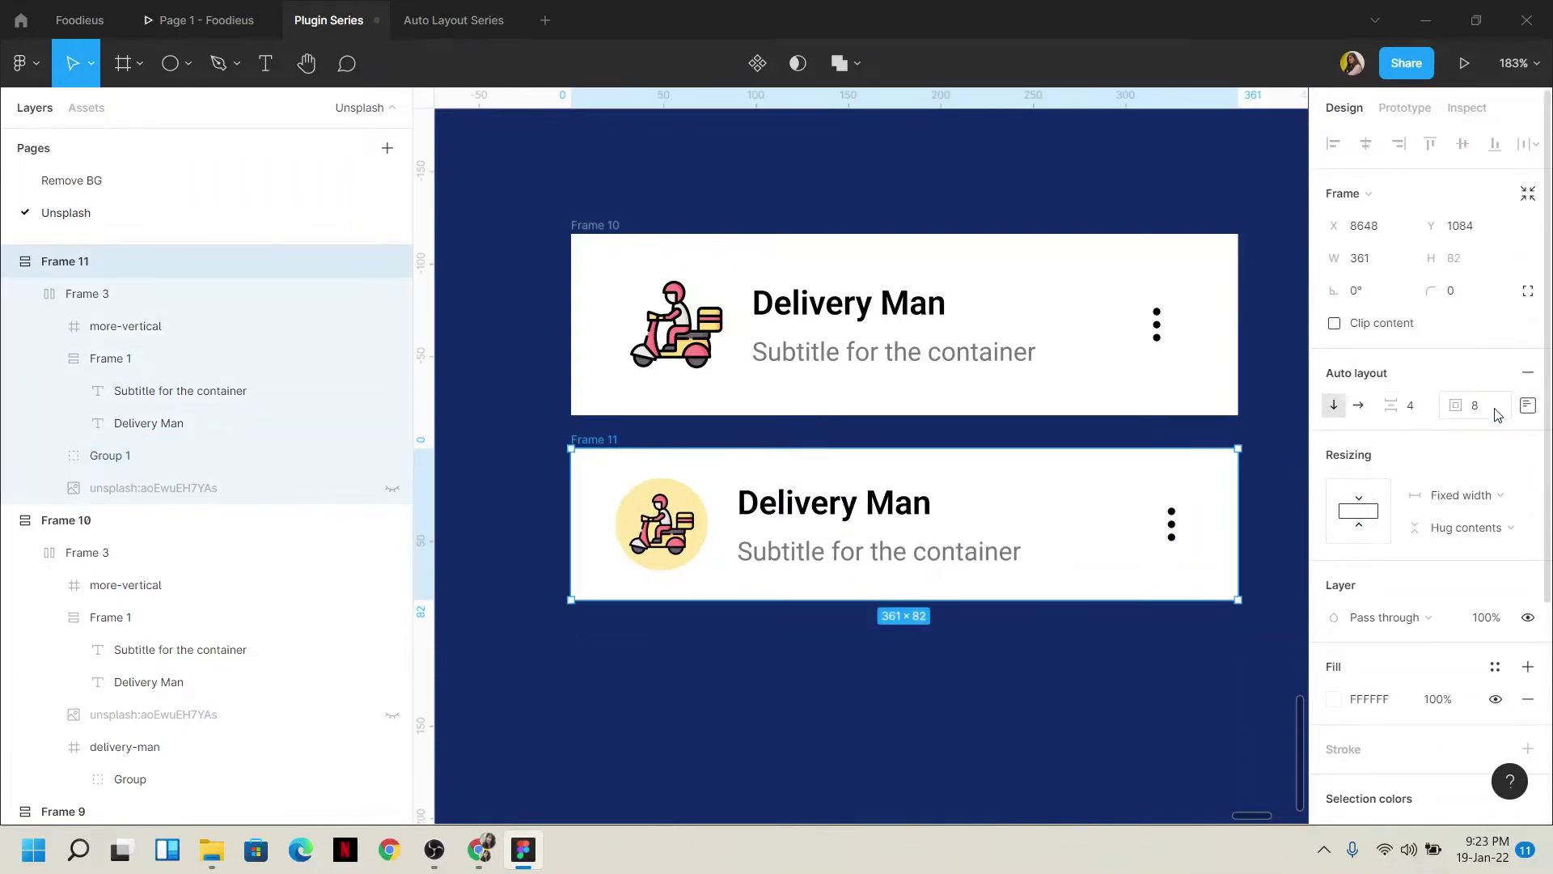
pyautogui.click(928, 749)
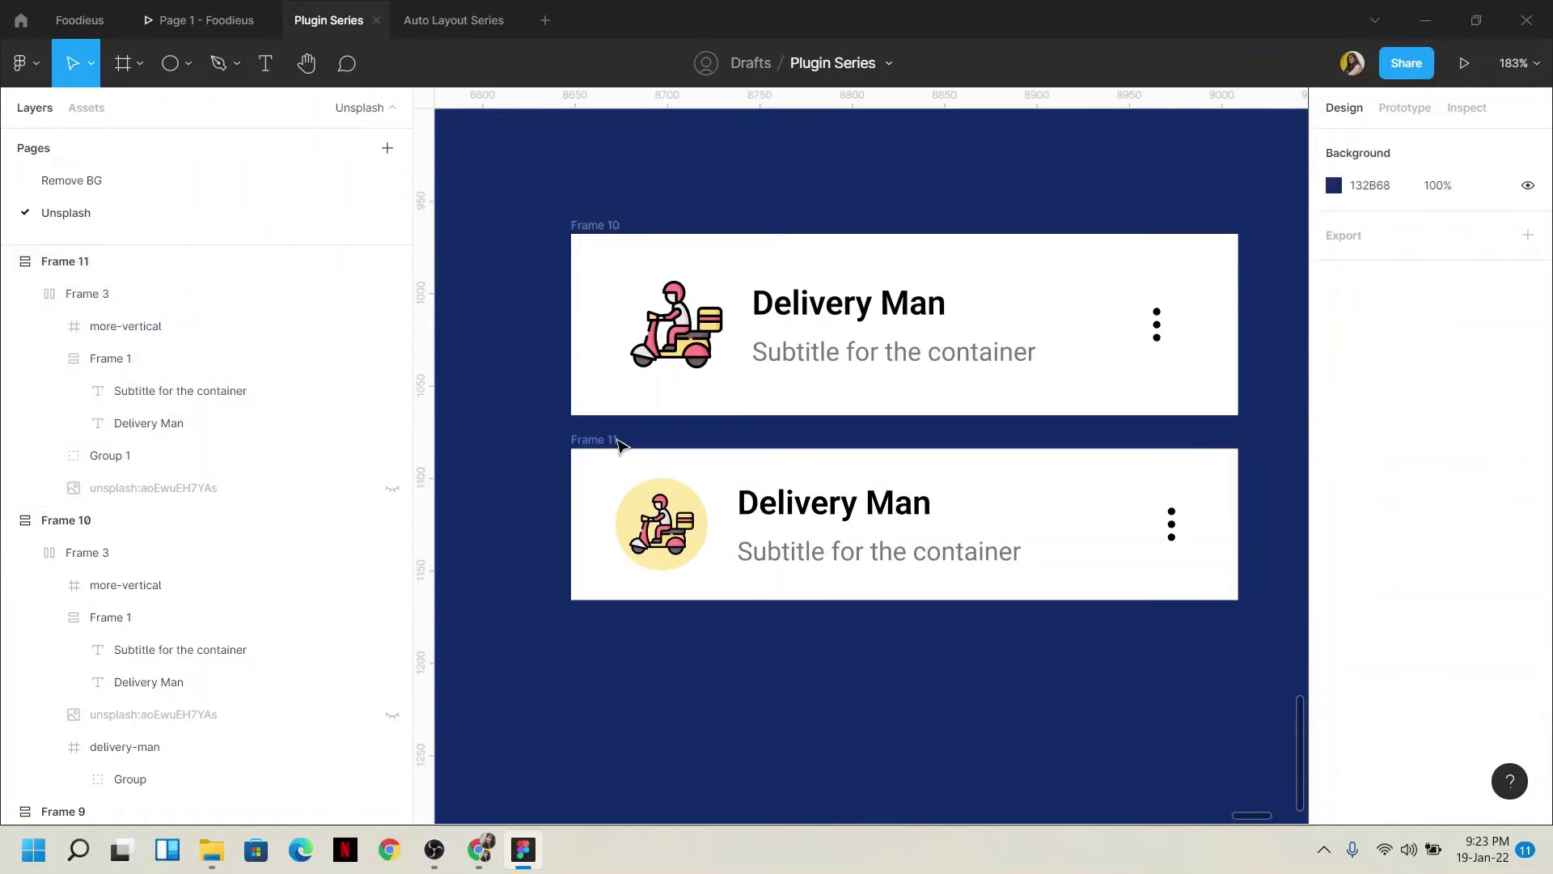
# Set the auto layout padding of the Frame 10 card to 8 as well
pyautogui.click(576, 229)
pyautogui.click(1498, 397)
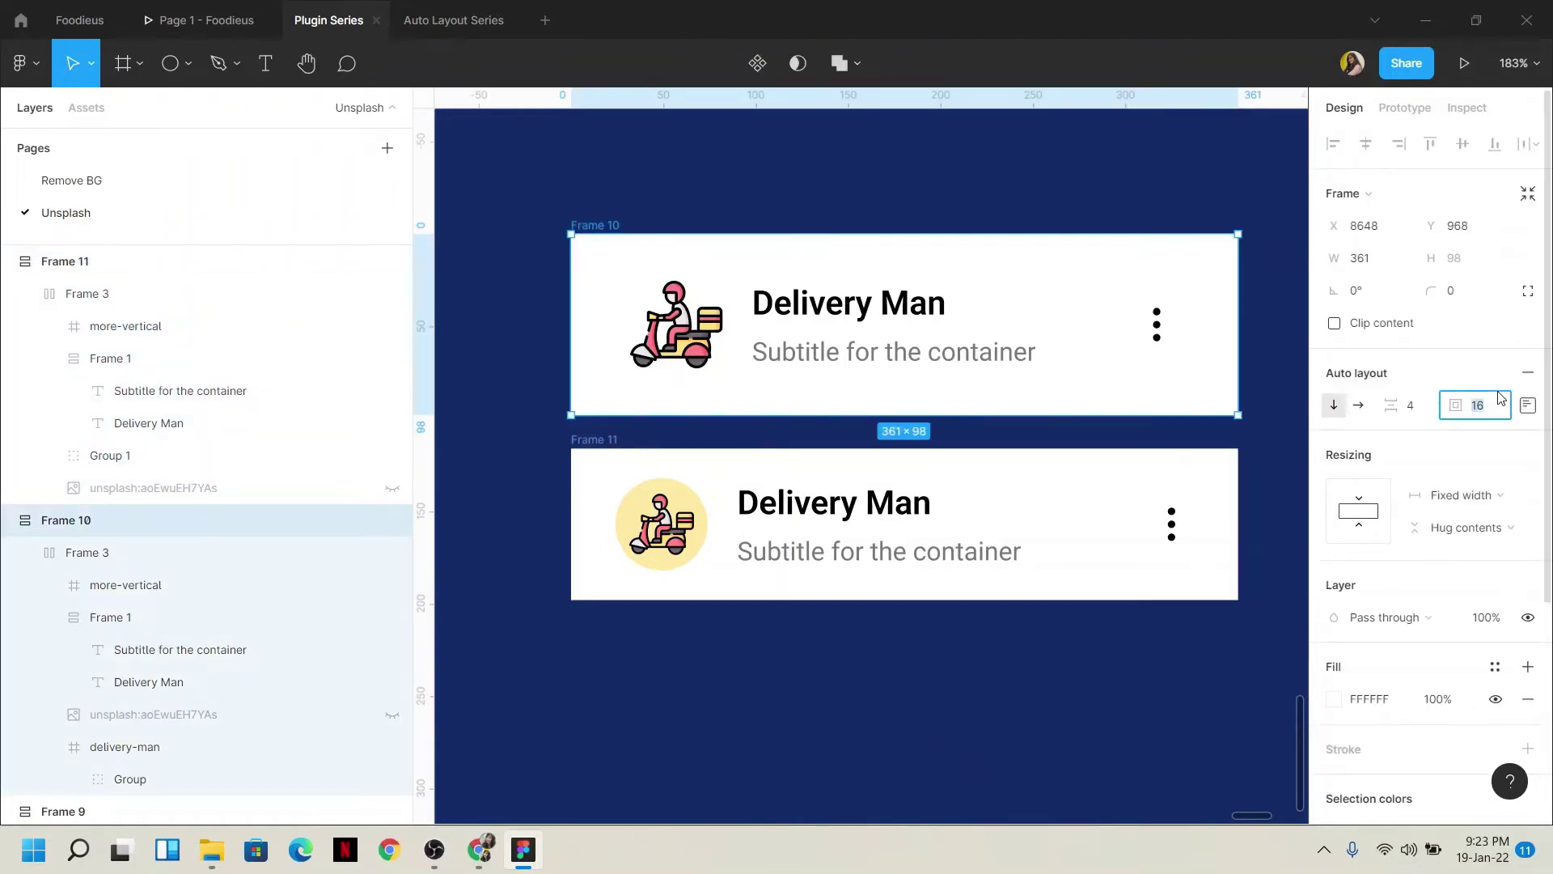
pyautogui.write('8')
pyautogui.press('Return')
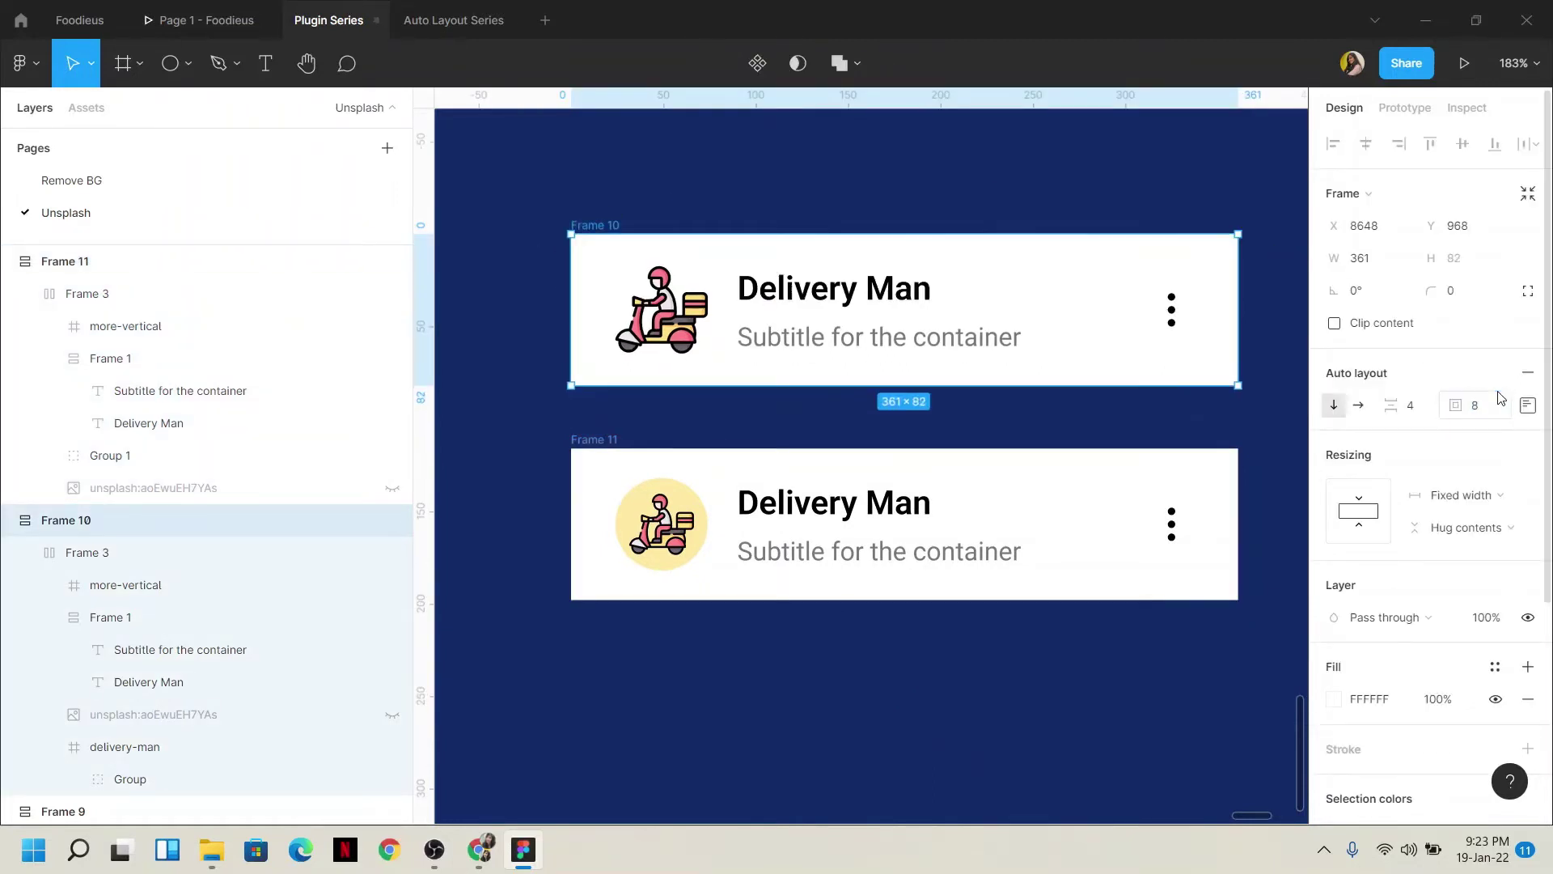
pyautogui.click(1049, 801)
# Move the burger illustration into the empty canvas area beyond the courier illustration, slightly higher than it
pyautogui.scroll(-4, 955, 688)
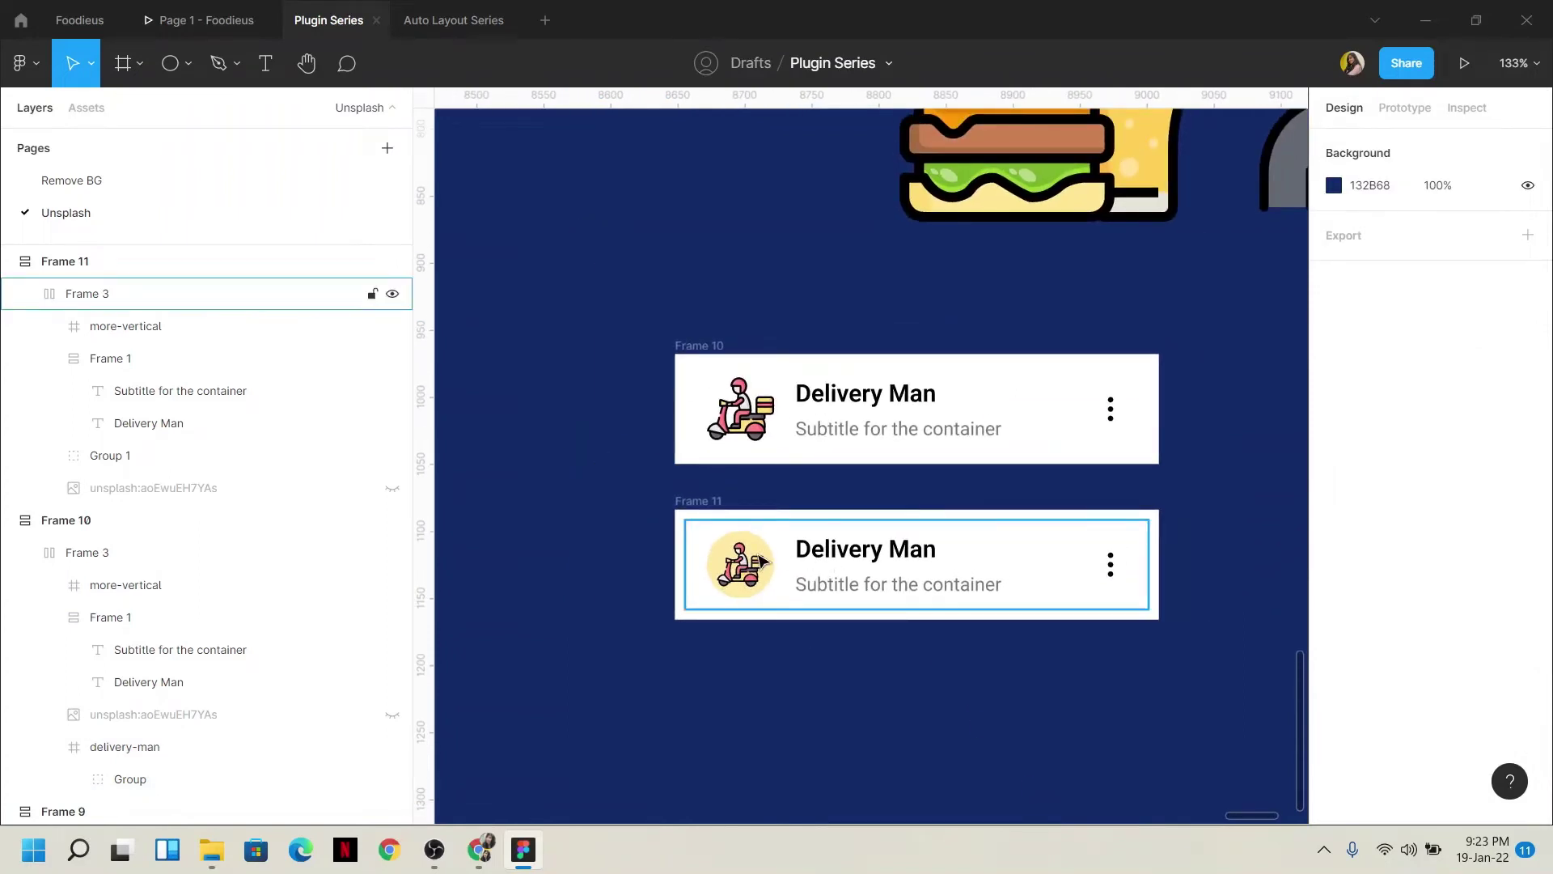
pyautogui.hscroll(4, 761, 561)
pyautogui.scroll(3, 762, 561)
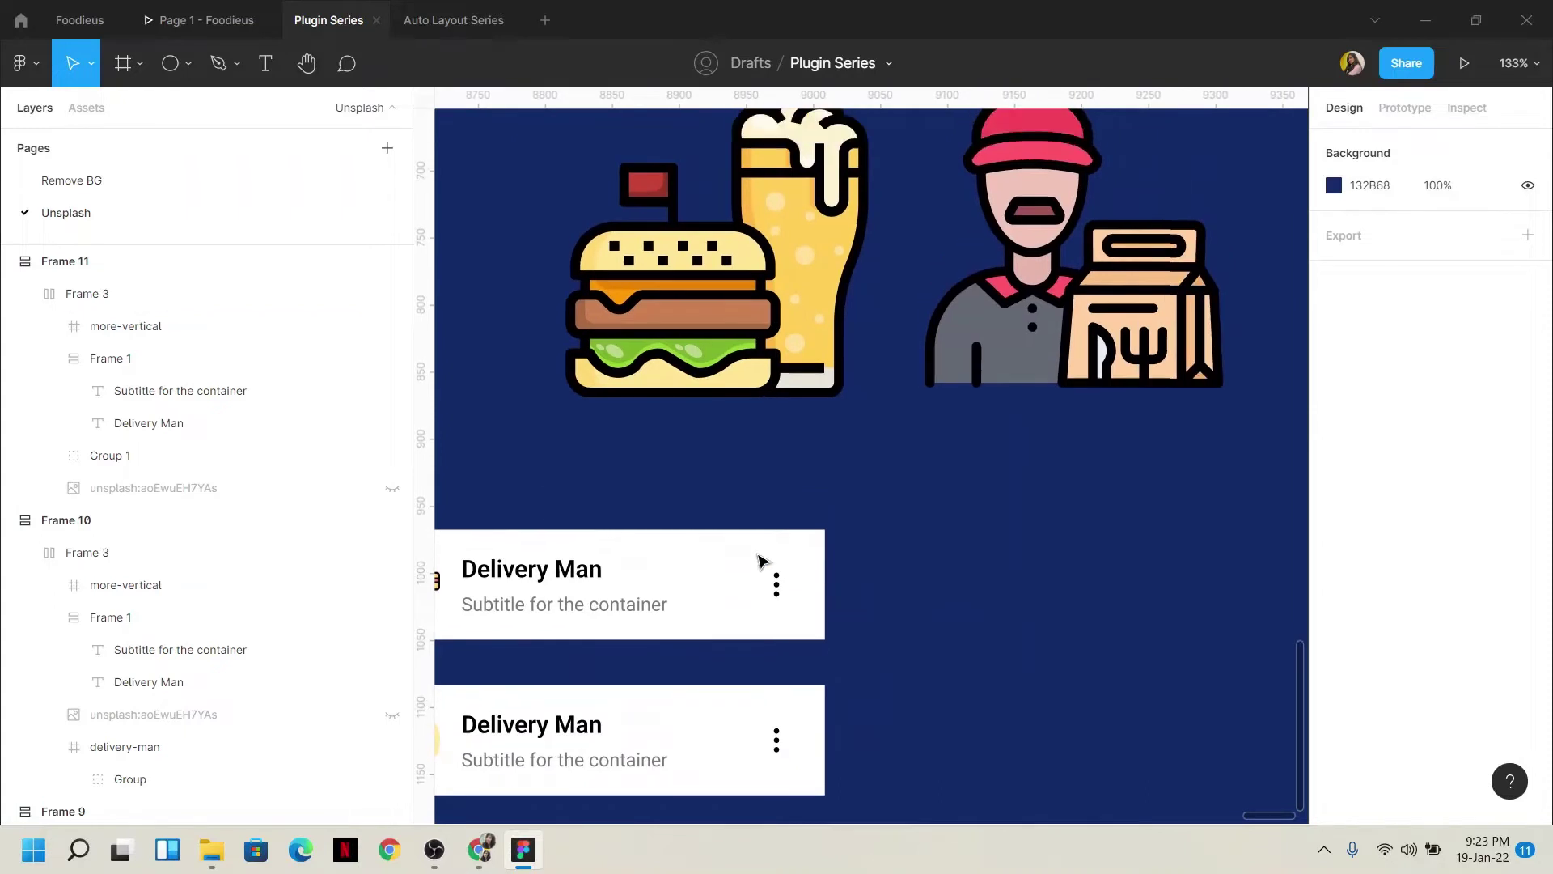
pyautogui.scroll(-5, 763, 561)
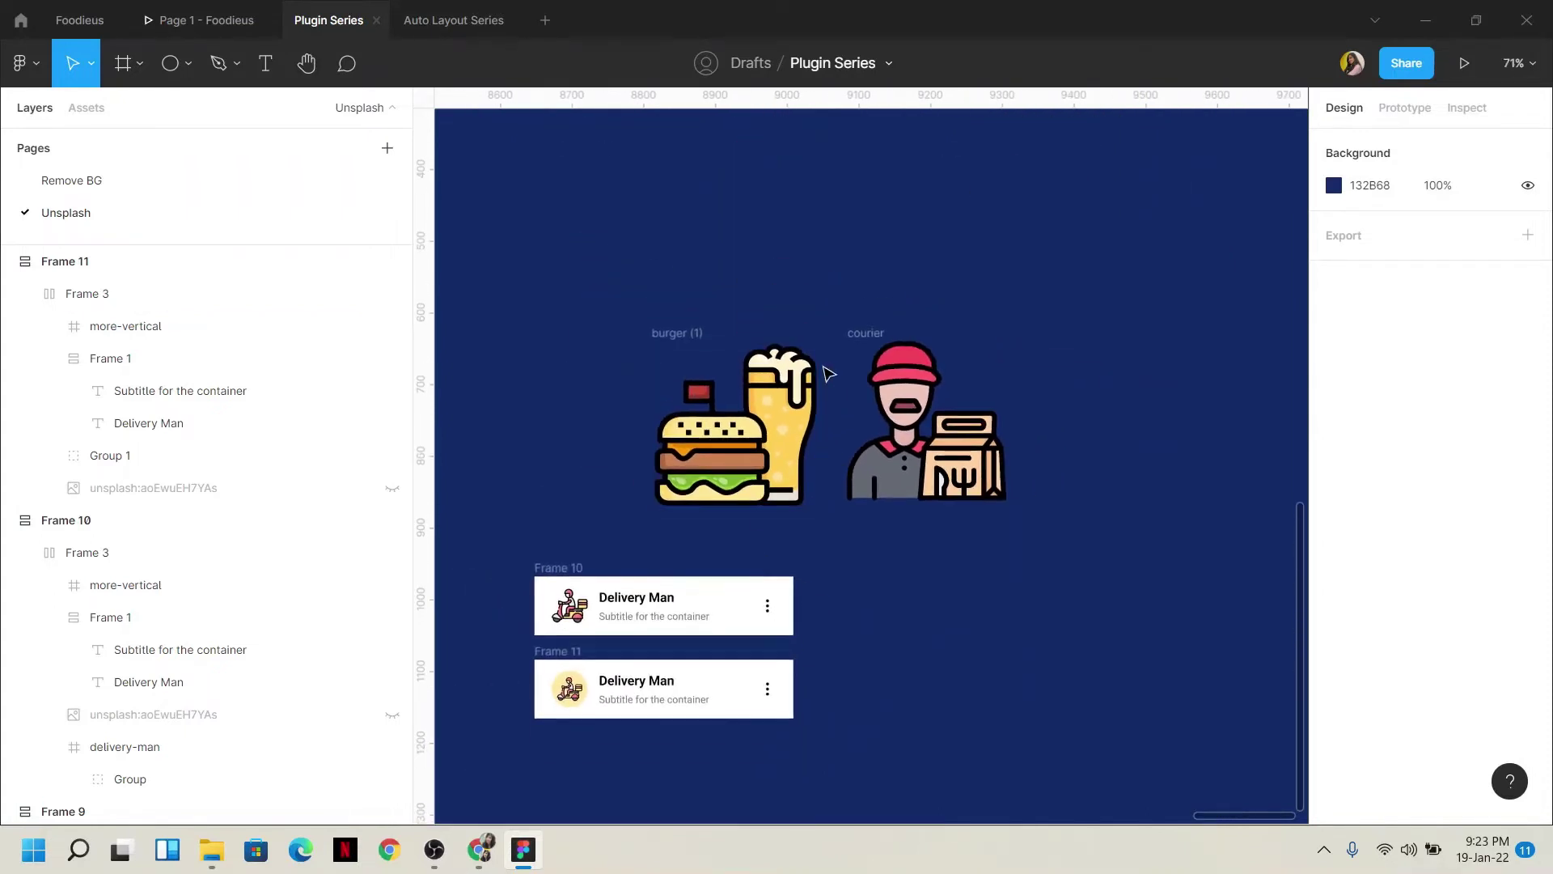
pyautogui.moveTo(700, 338); pyautogui.dragTo(1104, 257)
pyautogui.hscroll(2, 1083, 275)
pyautogui.scroll(1, 1070, 296)
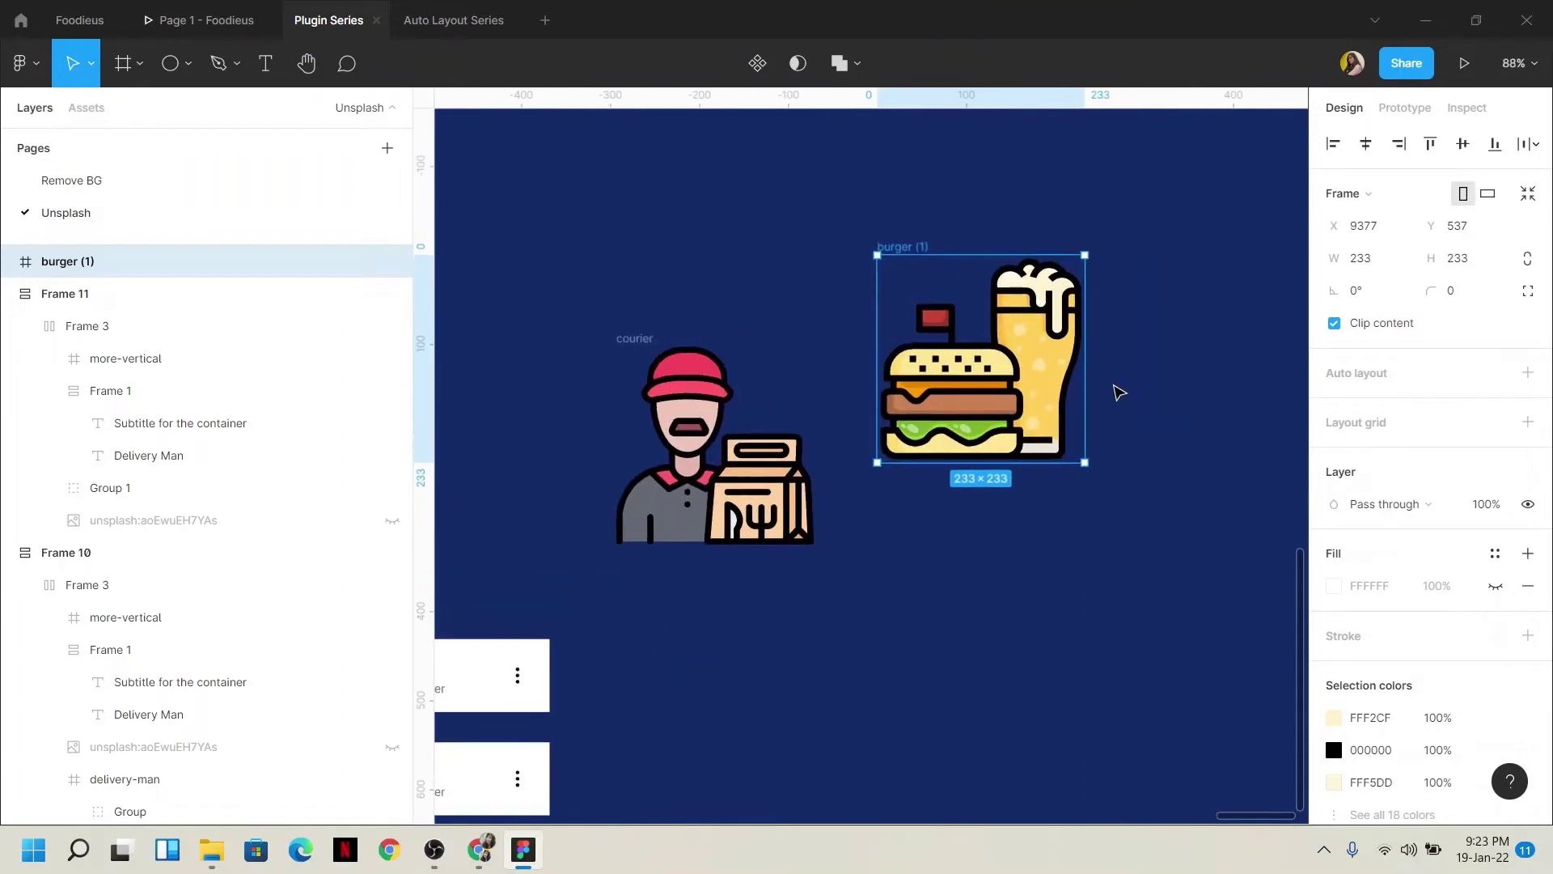
pyautogui.scroll(1, 1114, 391)
pyautogui.scroll(2, 1062, 461)
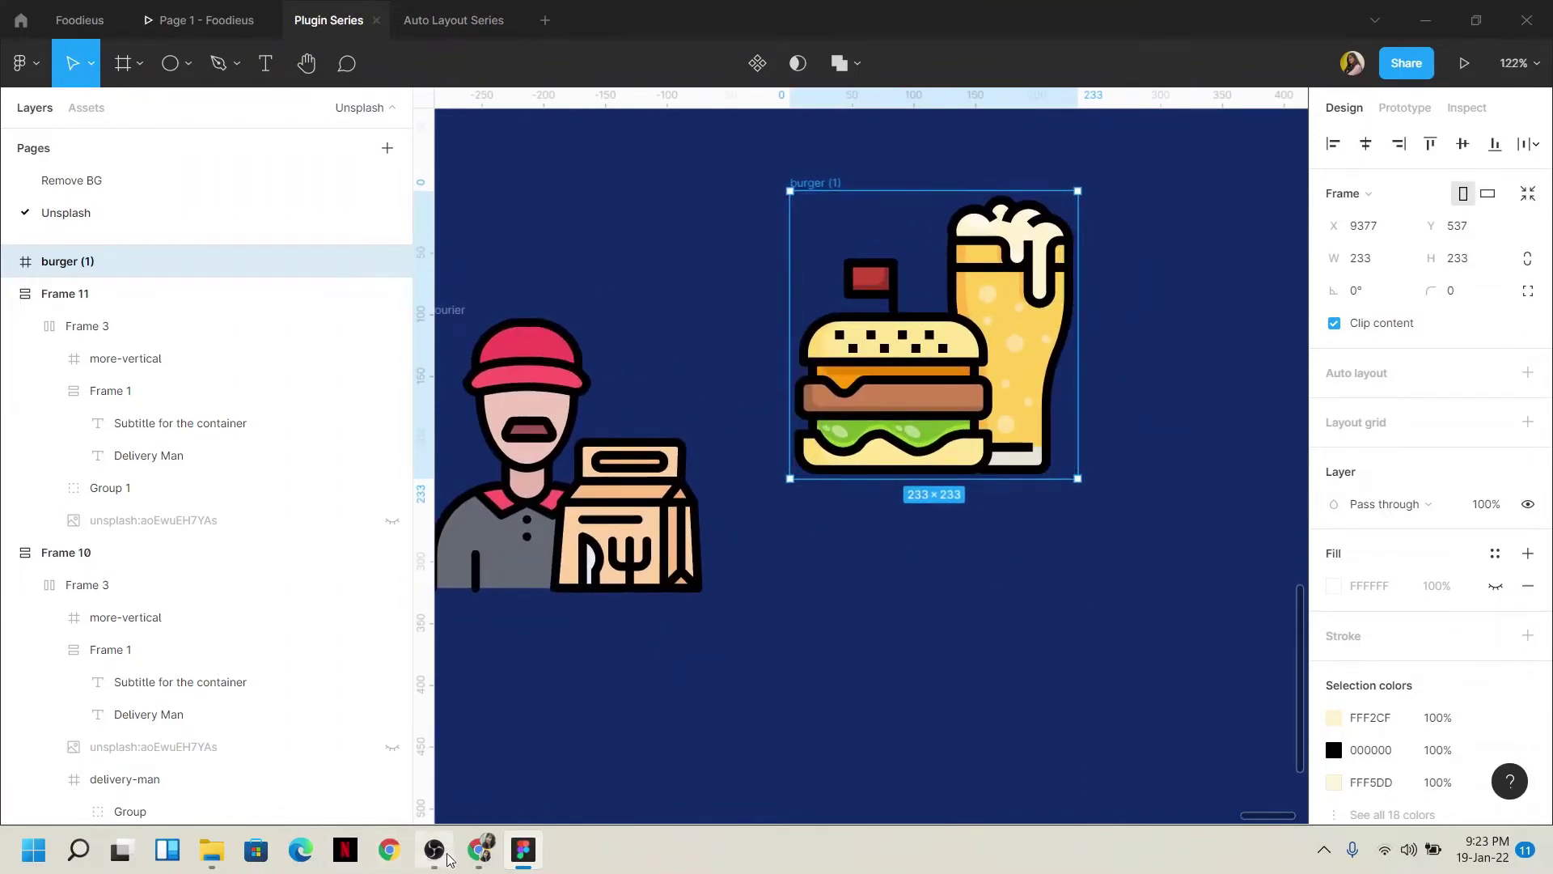
# Switch to Chrome and examine how the Unacademy careers page pairs illustrations and icons with text, then return to Figma
pyautogui.click(474, 853)
pyautogui.scroll(2, 669, 267)
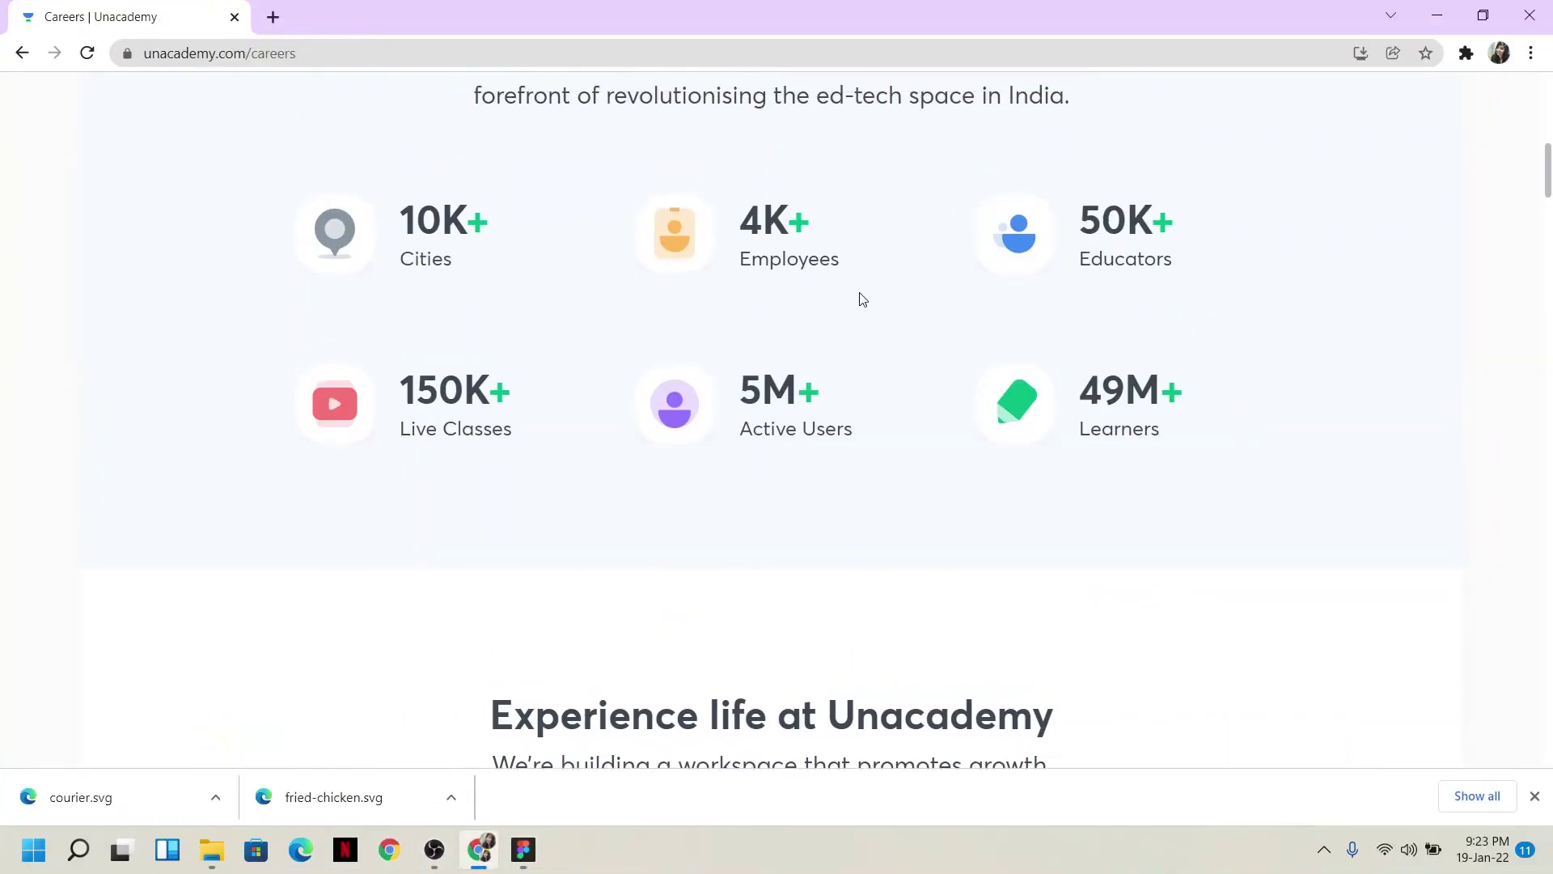
pyautogui.scroll(8, 862, 299)
pyautogui.scroll(-12, 862, 299)
pyautogui.scroll(8, 862, 299)
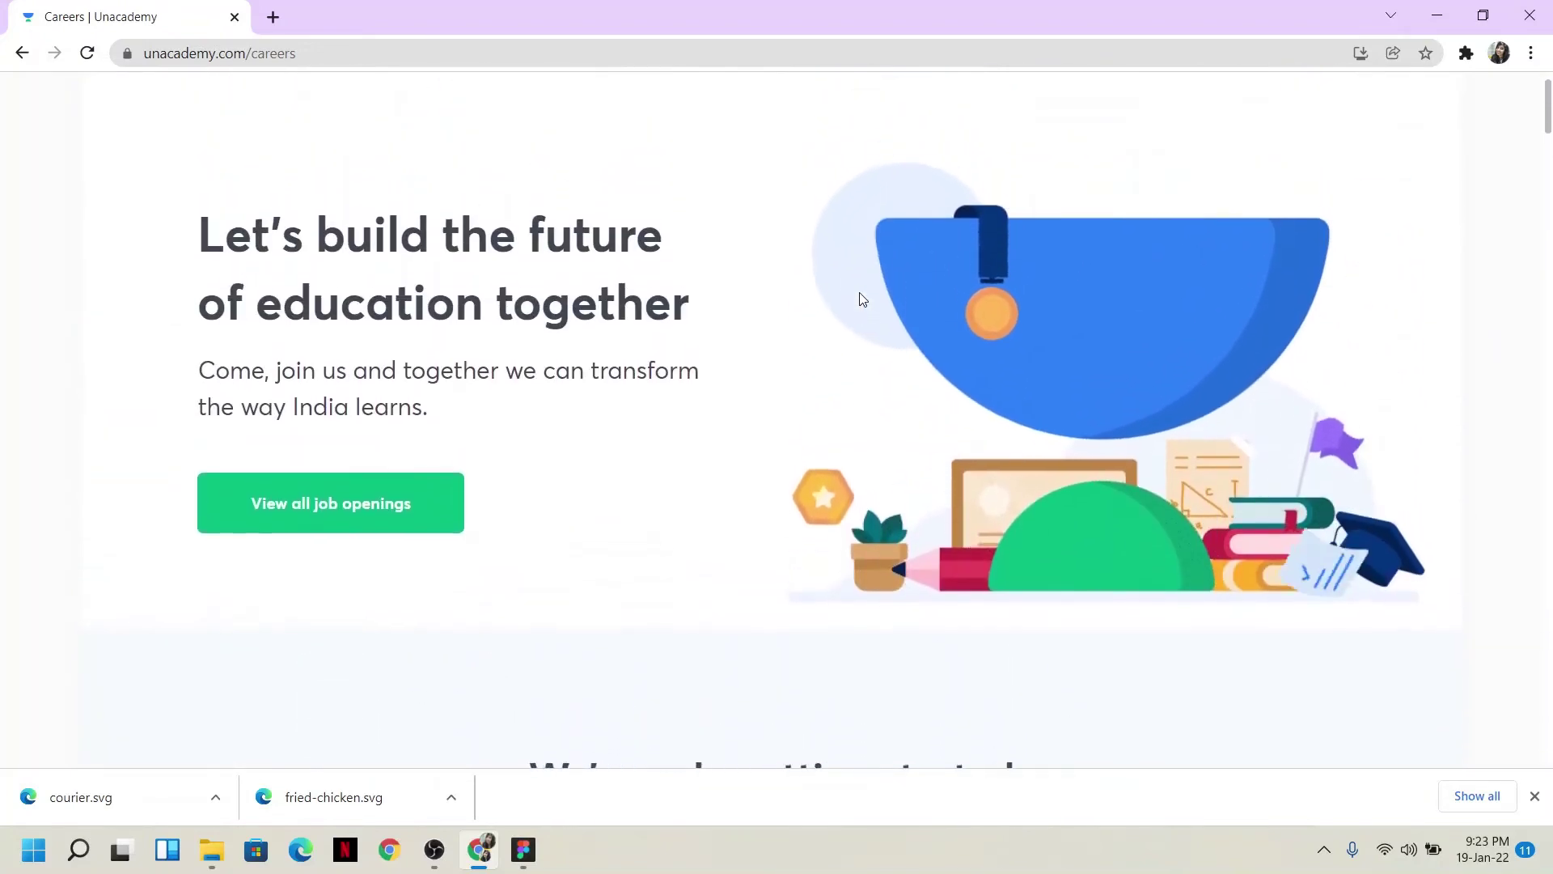
pyautogui.click(465, 845)
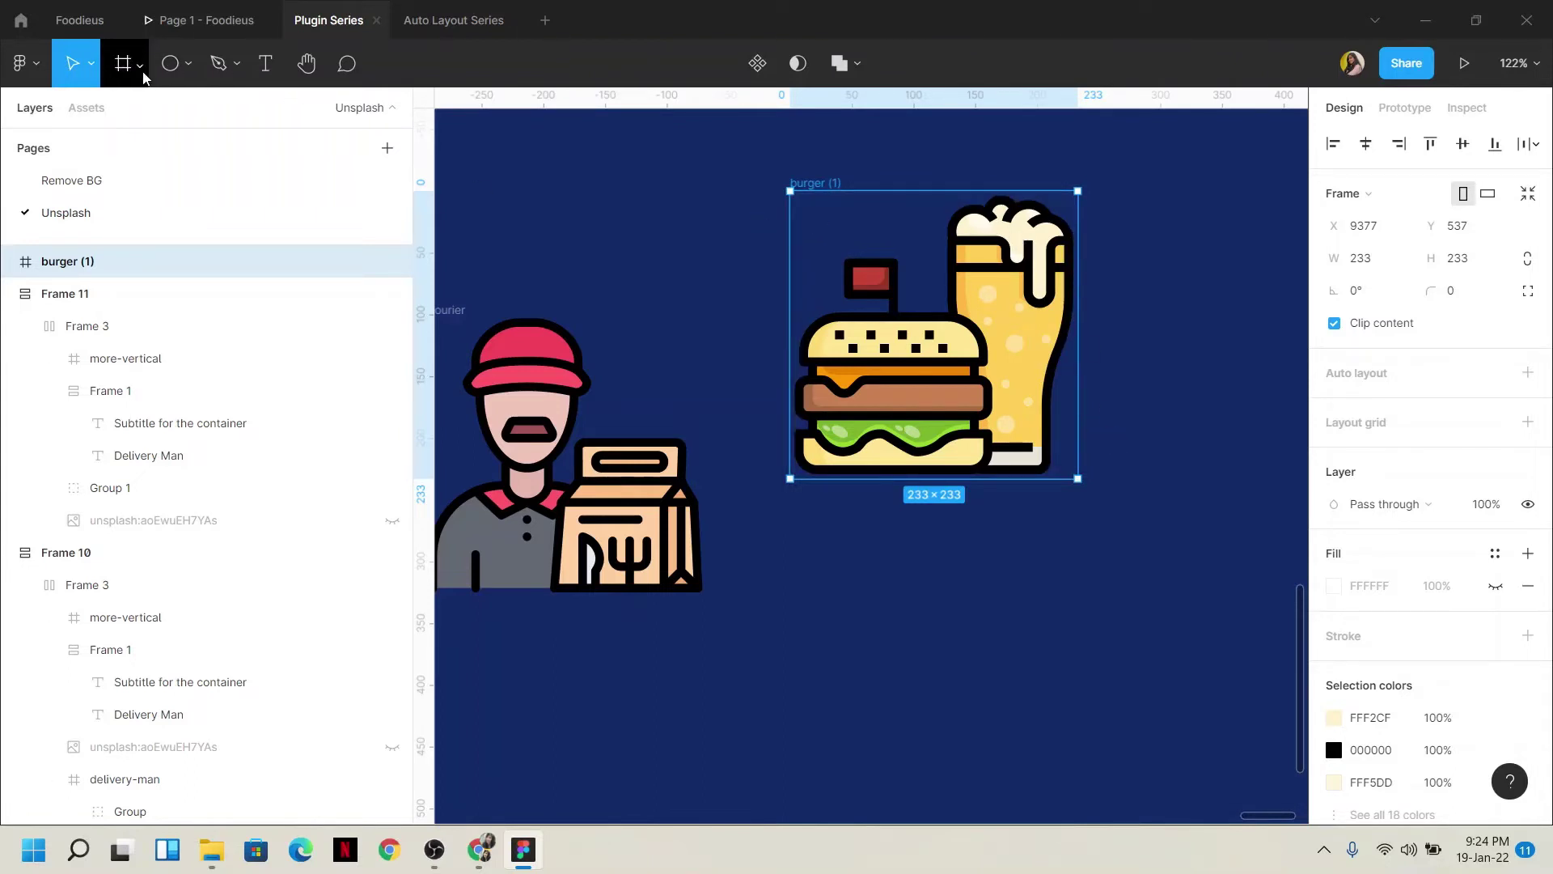
# Add the heading text "Quality Food & Drinks" below the burger illustration
pyautogui.click(261, 69)
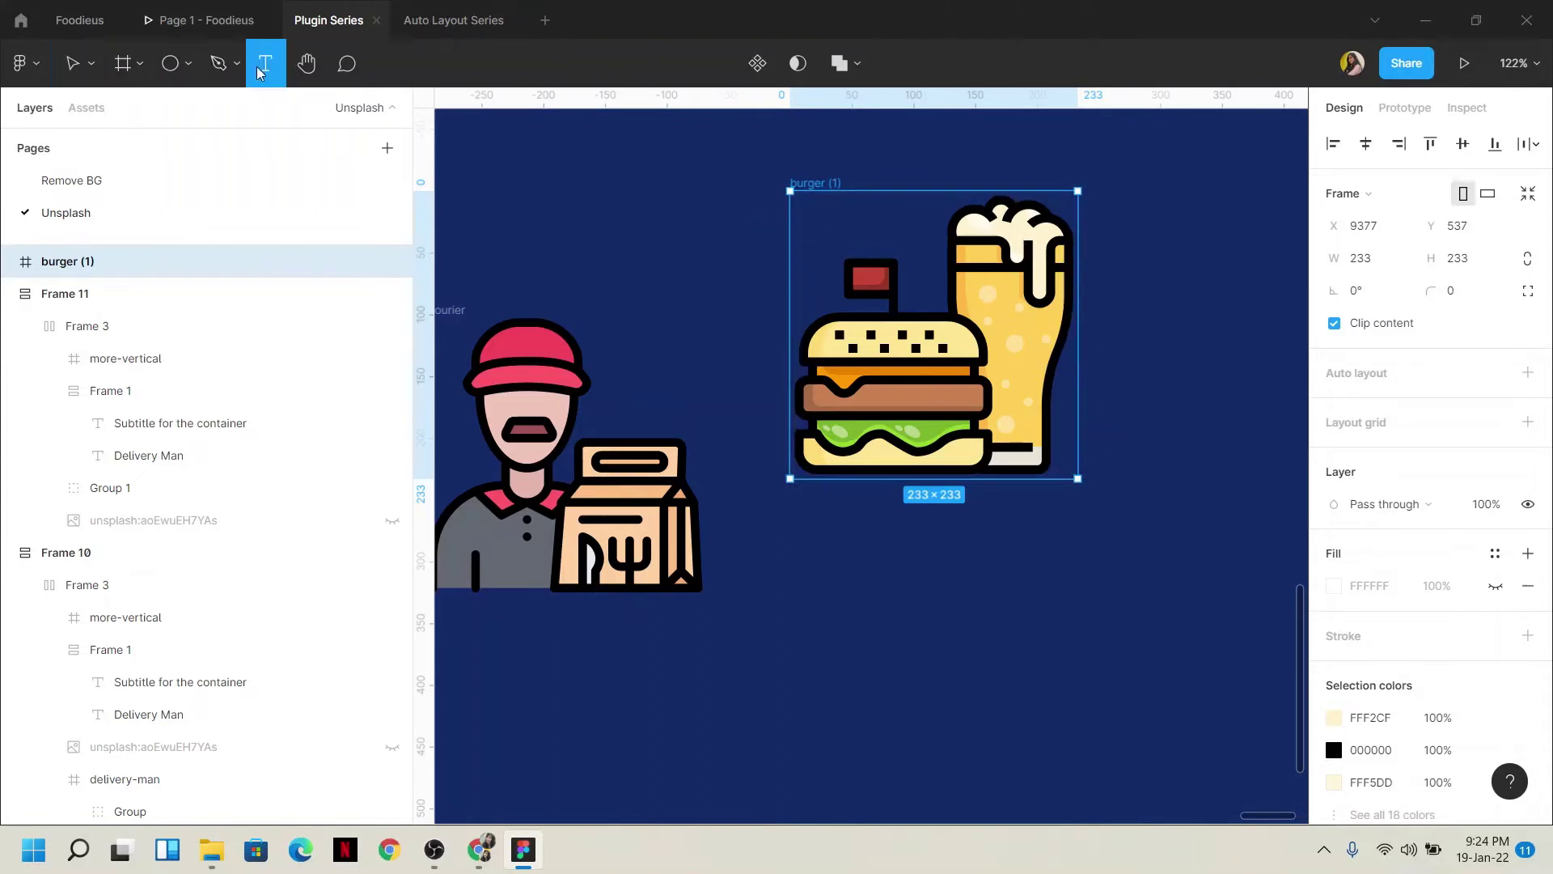
pyautogui.click(785, 507)
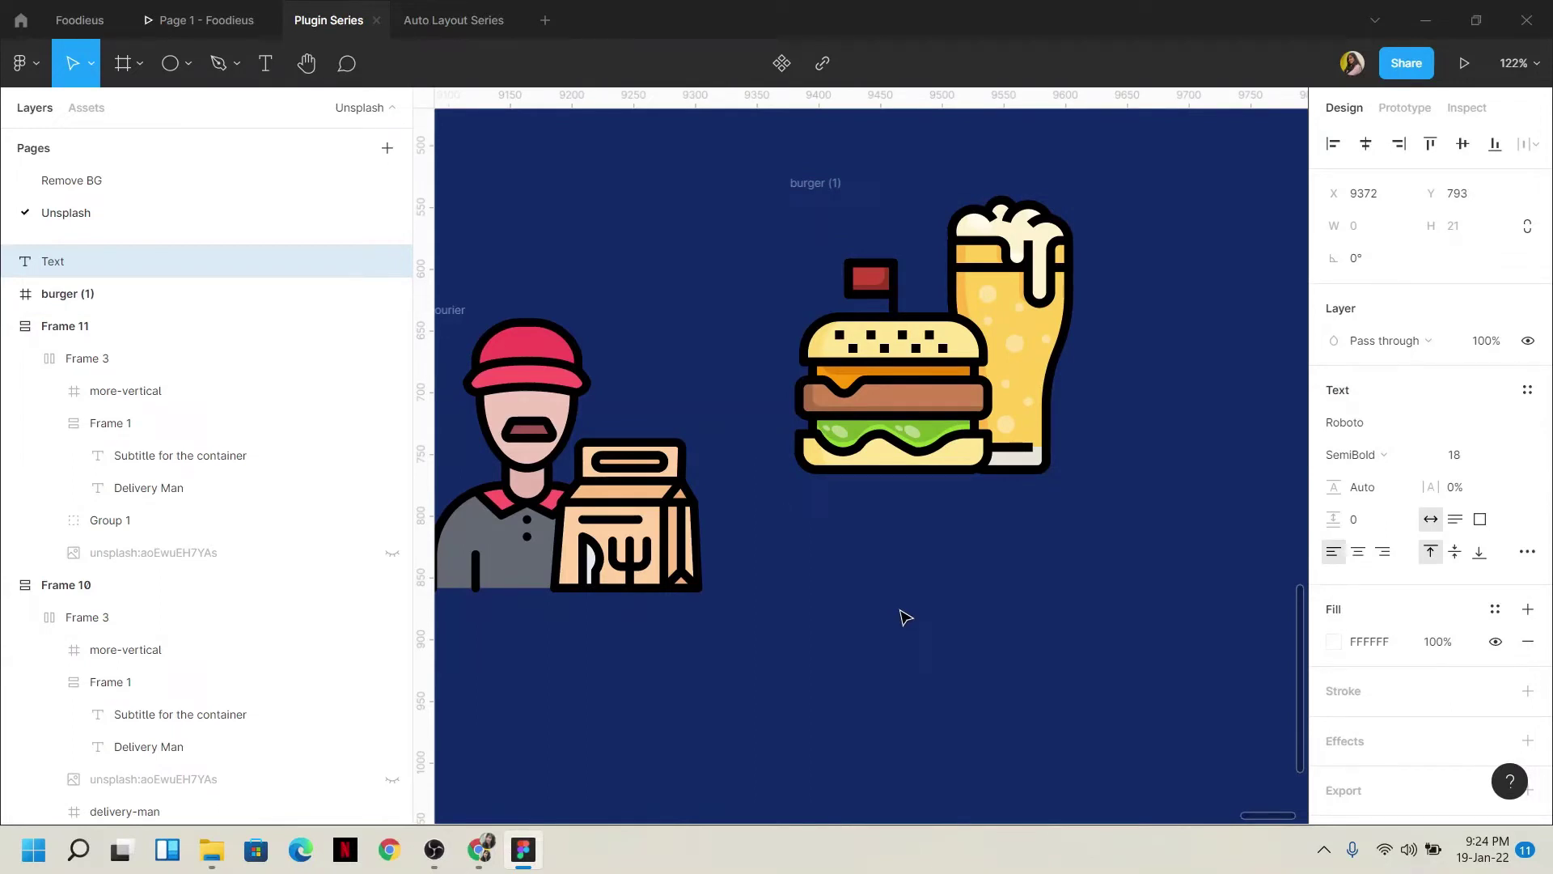
pyautogui.write('Quality')
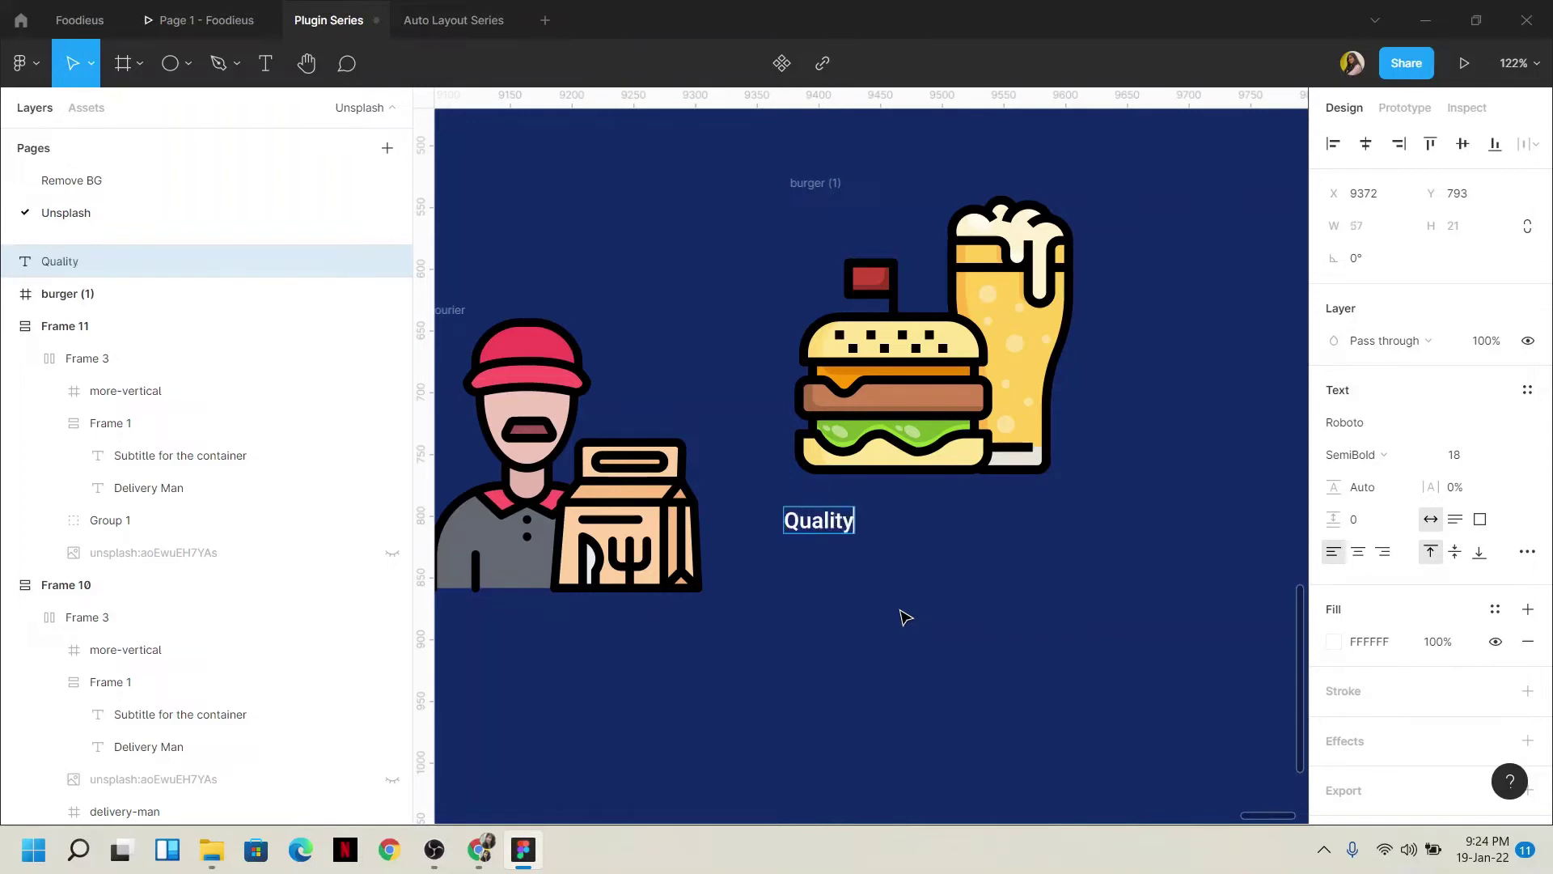
pyautogui.write(' Food')
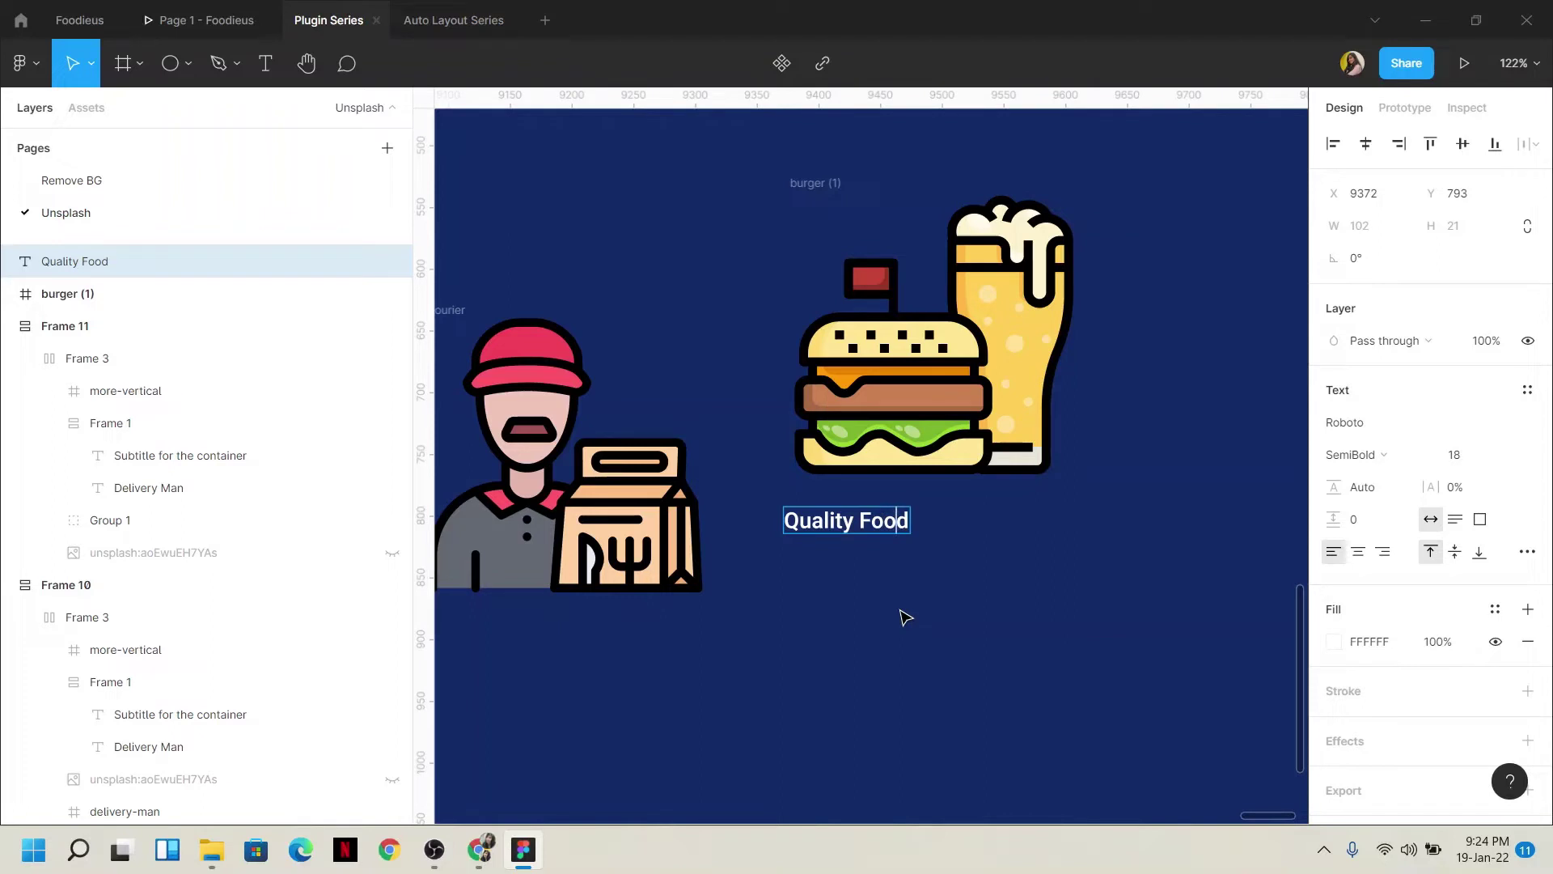
pyautogui.hotkey('ctrl', 'Left')
pyautogui.write('& Drinks')
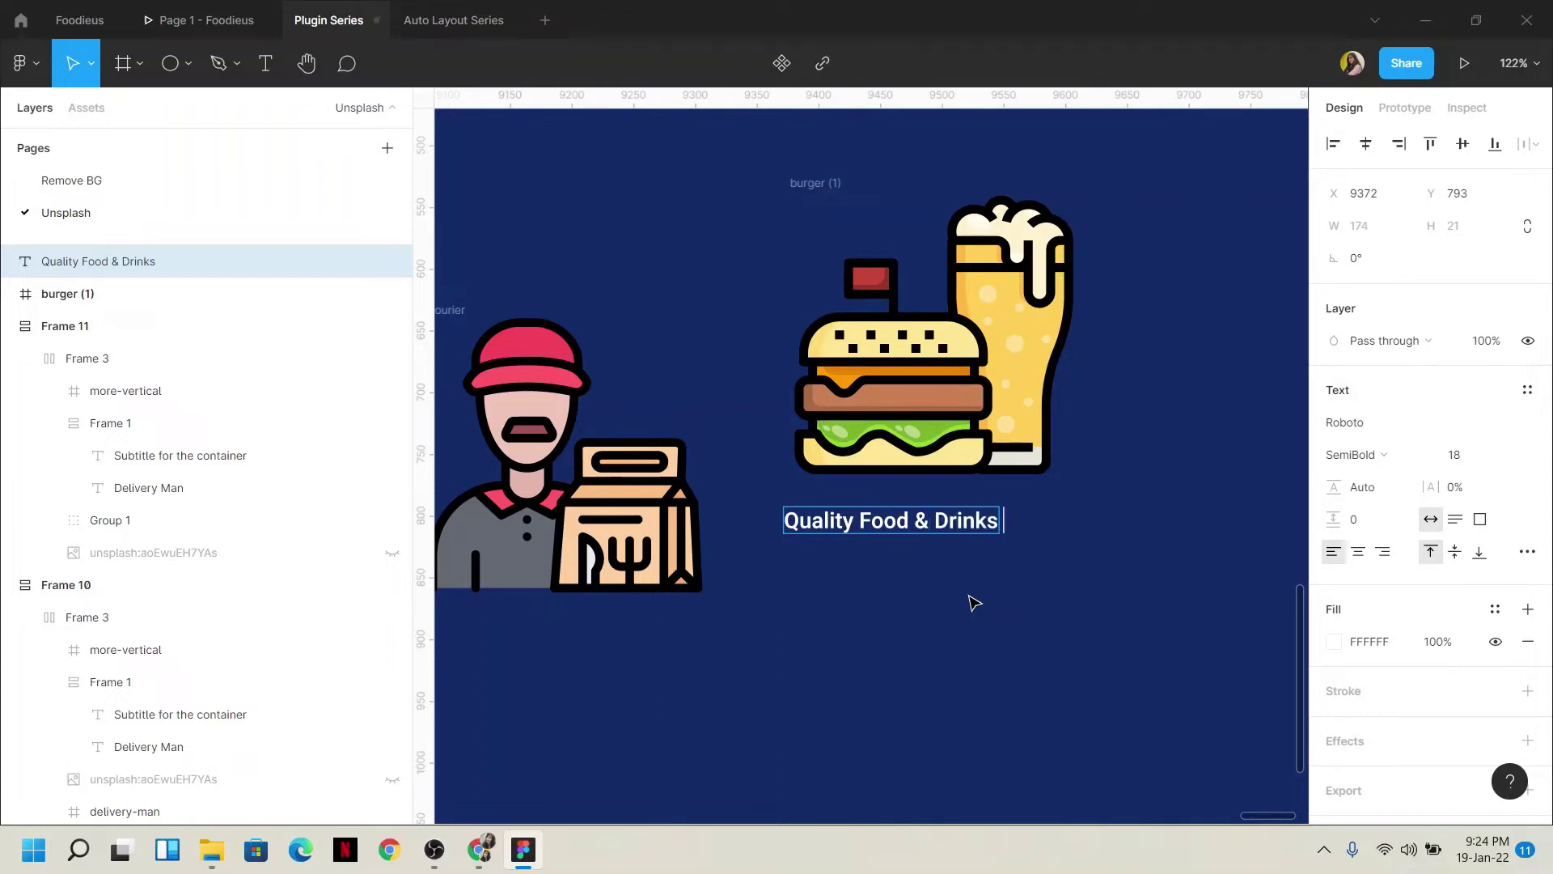
pyautogui.press('Escape')
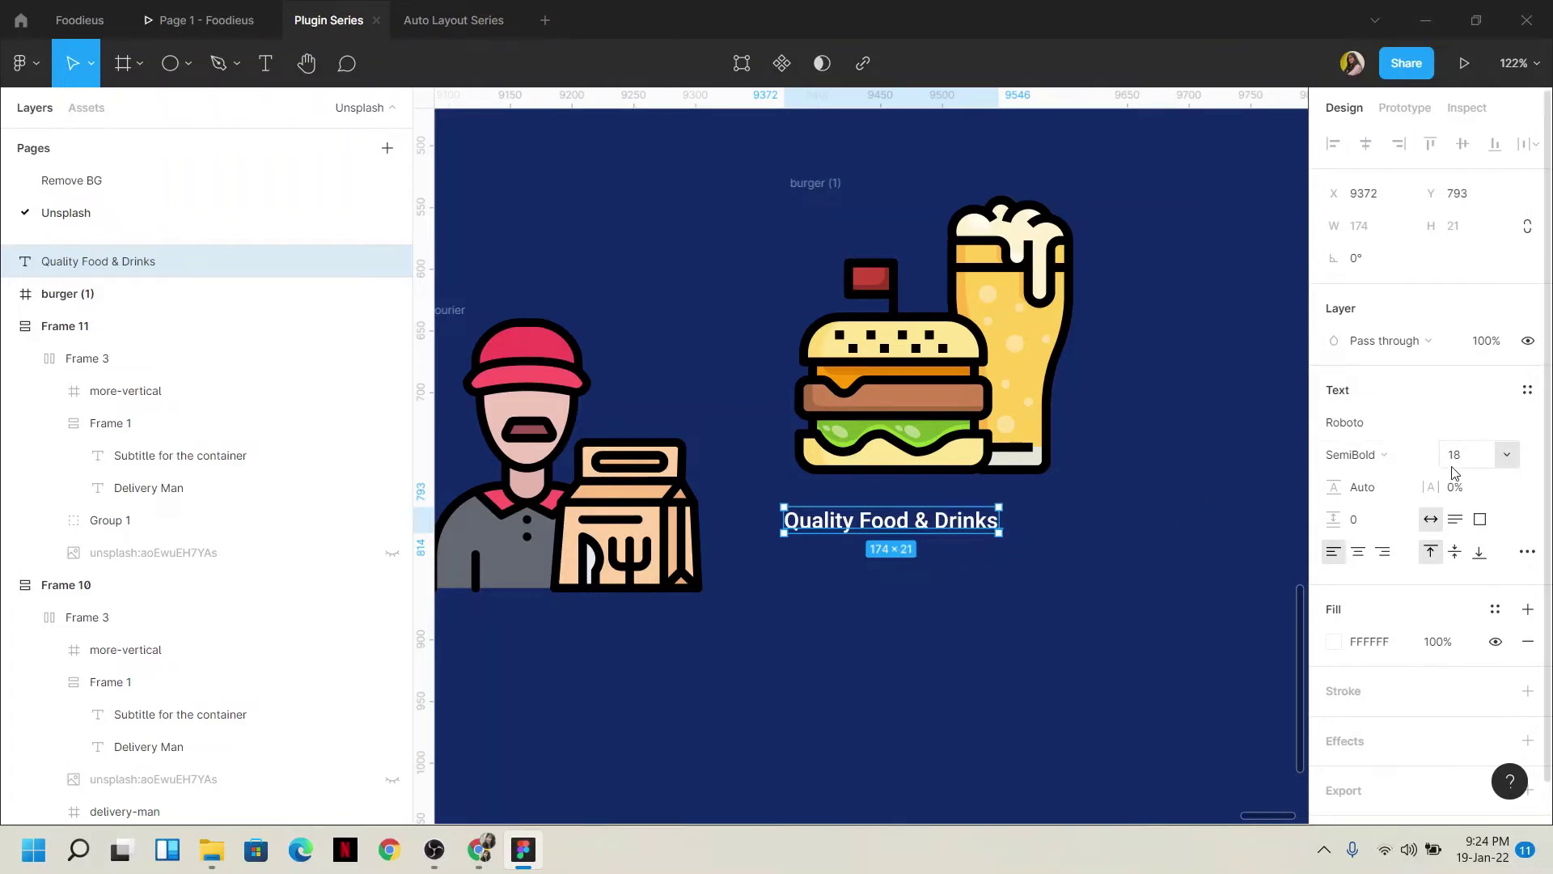
# Scale the burger illustration down to about 94 × 94 and centre it just above the "Quality Food & Drinks" heading
pyautogui.click(821, 189)
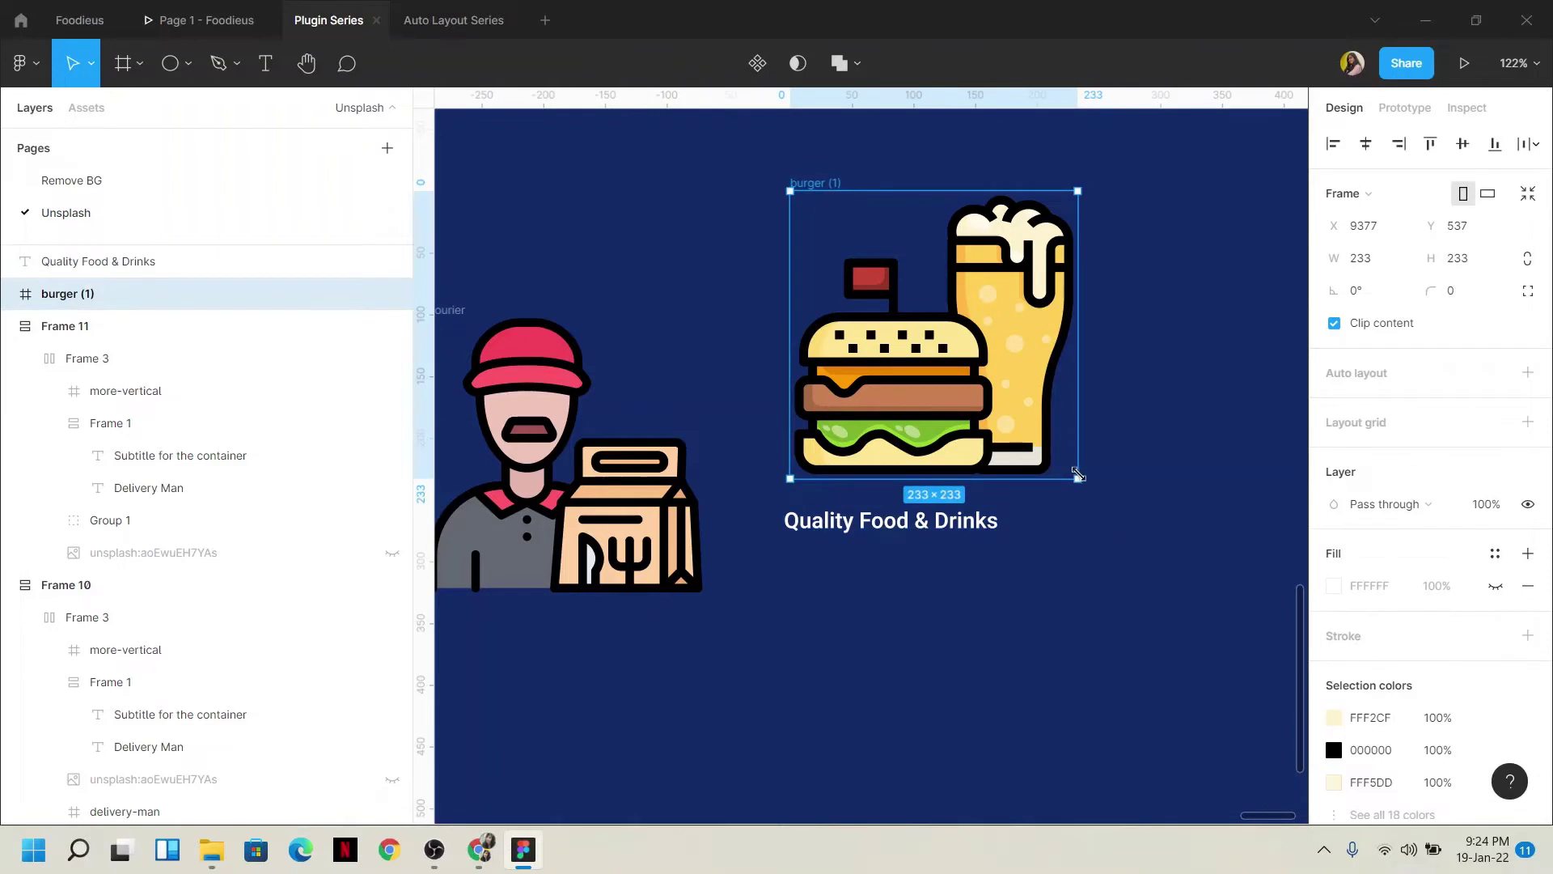
pyautogui.press('k')
pyautogui.moveTo(1078, 481); pyautogui.dragTo(873, 299)
pyautogui.click(1007, 312)
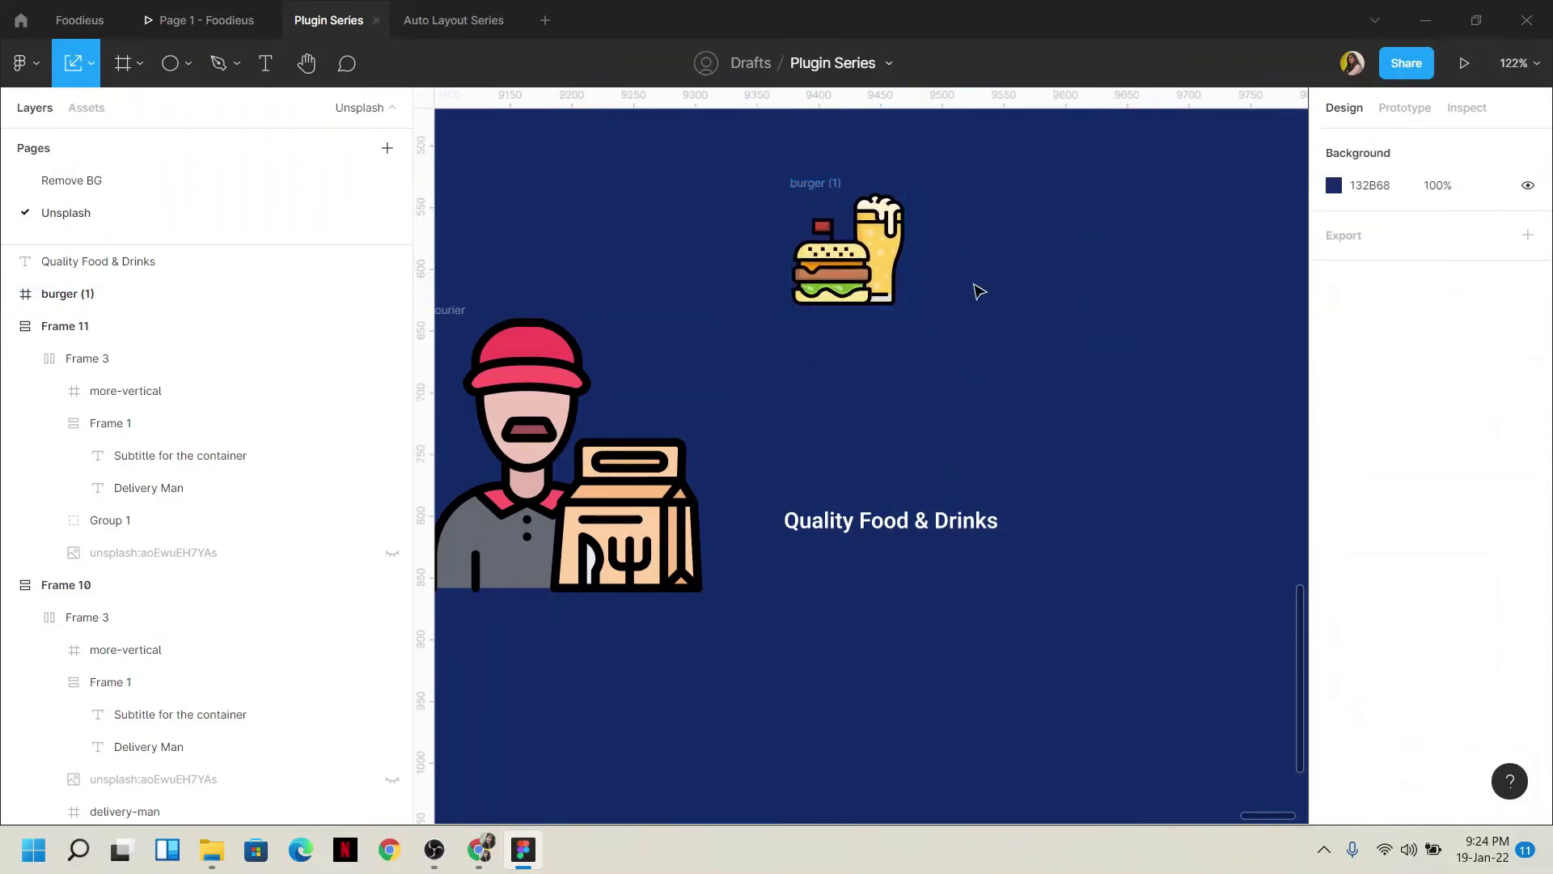
pyautogui.moveTo(822, 184); pyautogui.dragTo(862, 362)
pyautogui.click(943, 336)
# Set the vertical spacing between the burger illustration and the "Quality Food & Drinks" heading to 24
pyautogui.click(841, 358)
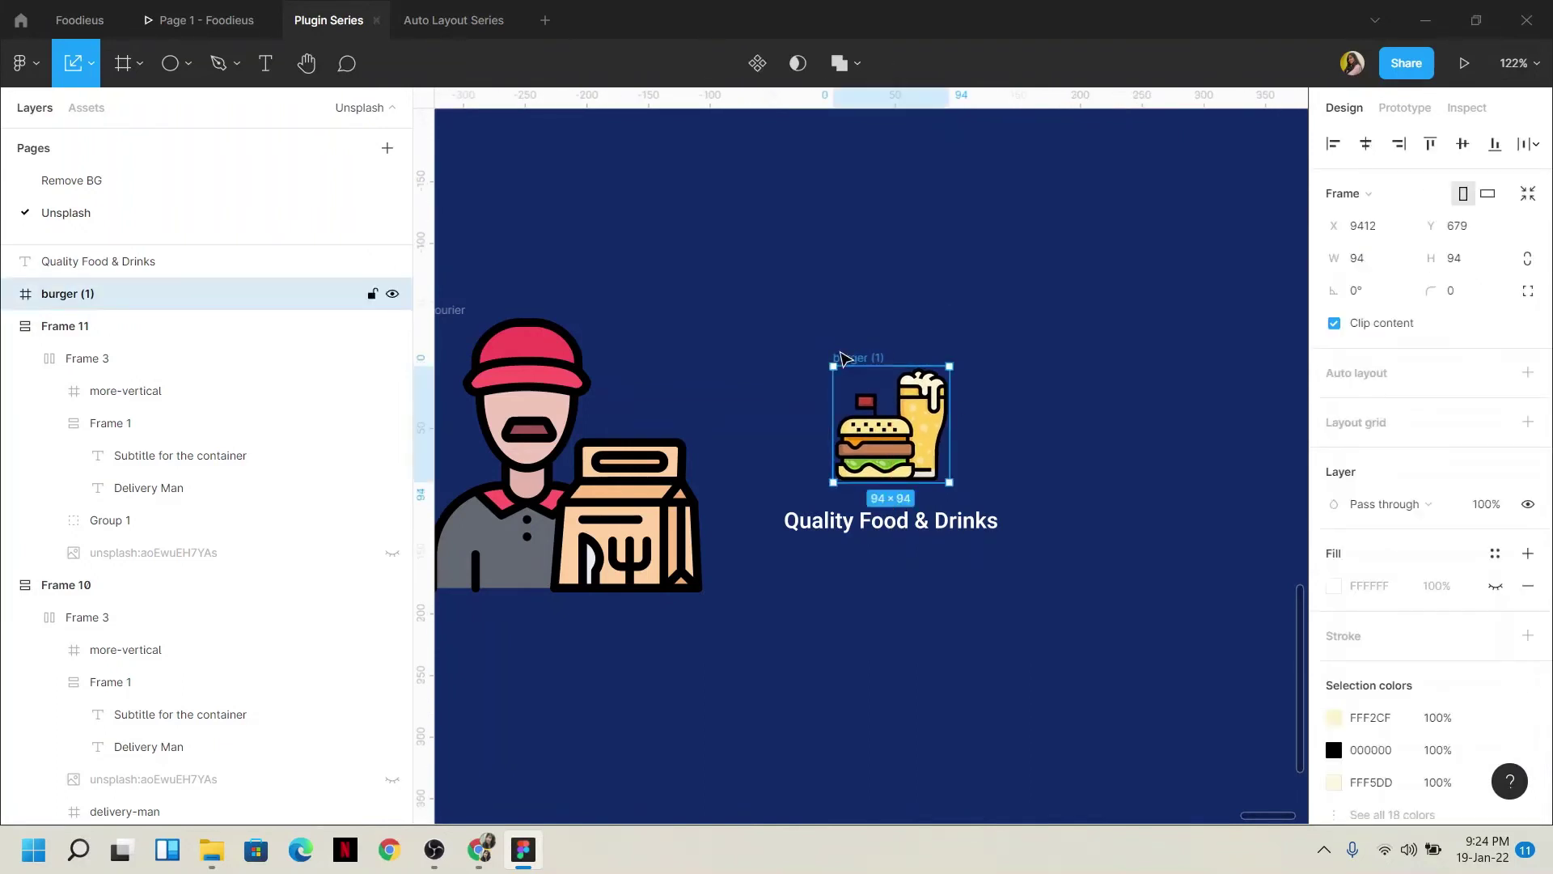
pyautogui.keyDown('shift'); pyautogui.click(975, 520); pyautogui.keyUp('shift')
pyautogui.click(1385, 338)
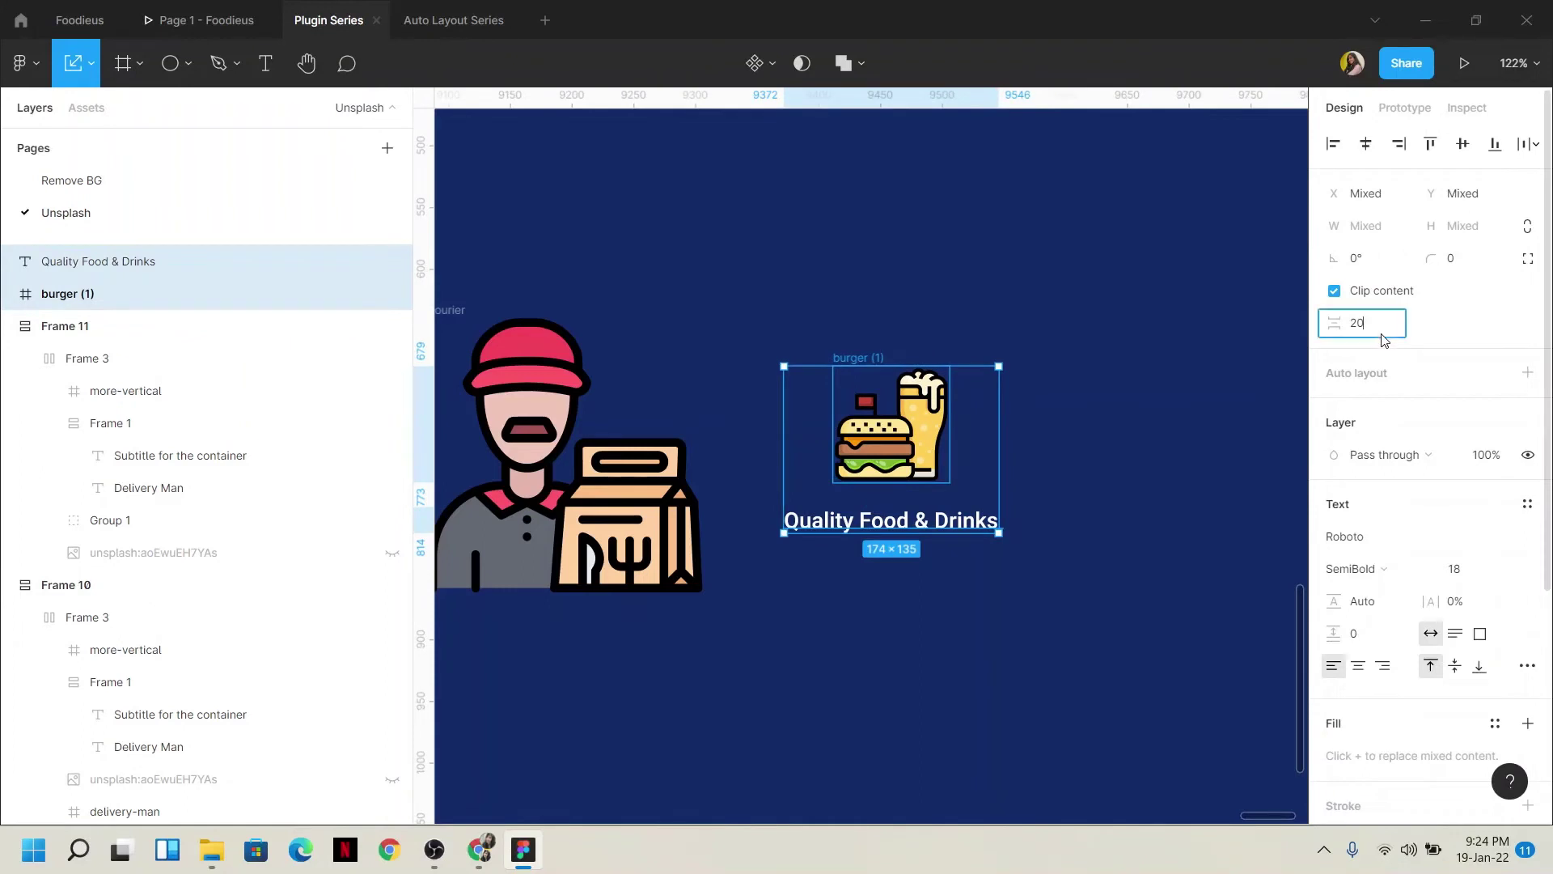
pyautogui.write('24')
pyautogui.press('Return')
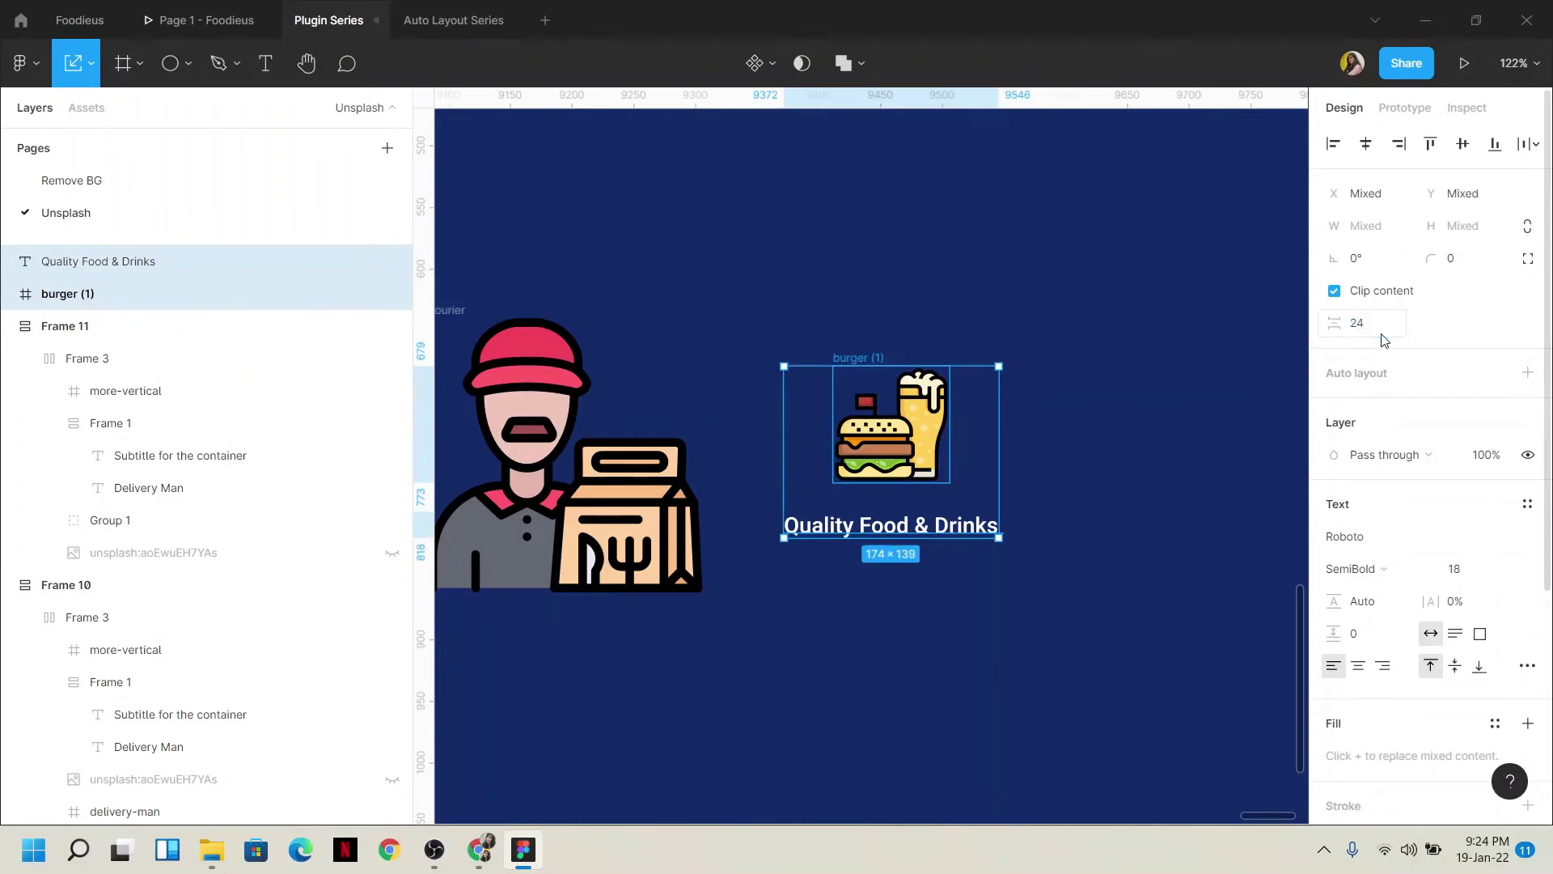
pyautogui.click(1193, 398)
# Add the description text "We serve qualityful food and drinks to our customer." below the "Quality Food & Drinks" heading
pyautogui.scroll(-3, 1062, 527)
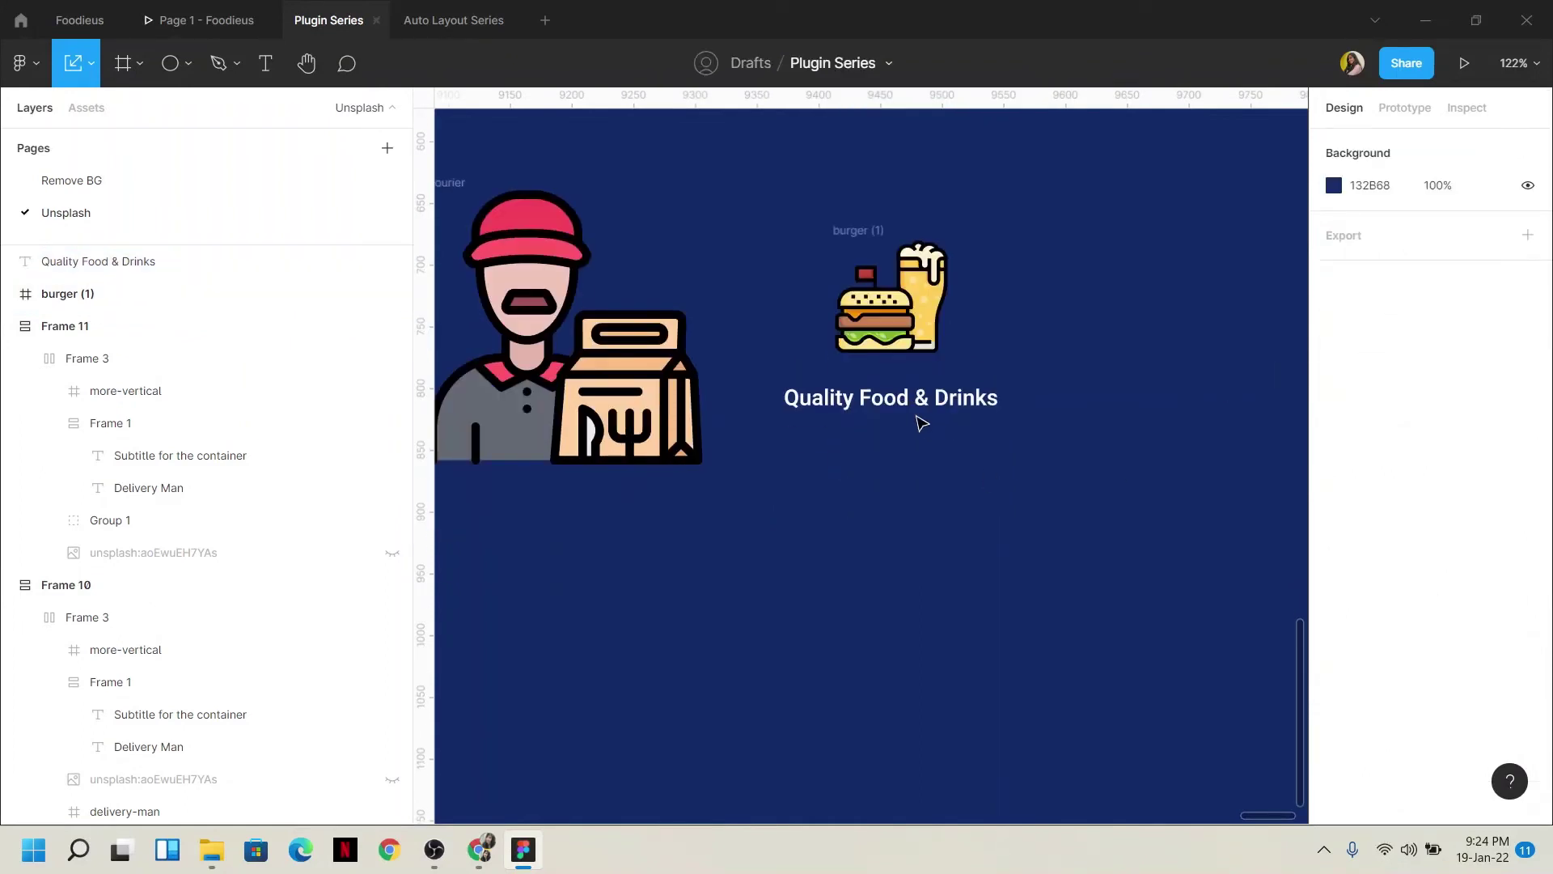
pyautogui.click(262, 64)
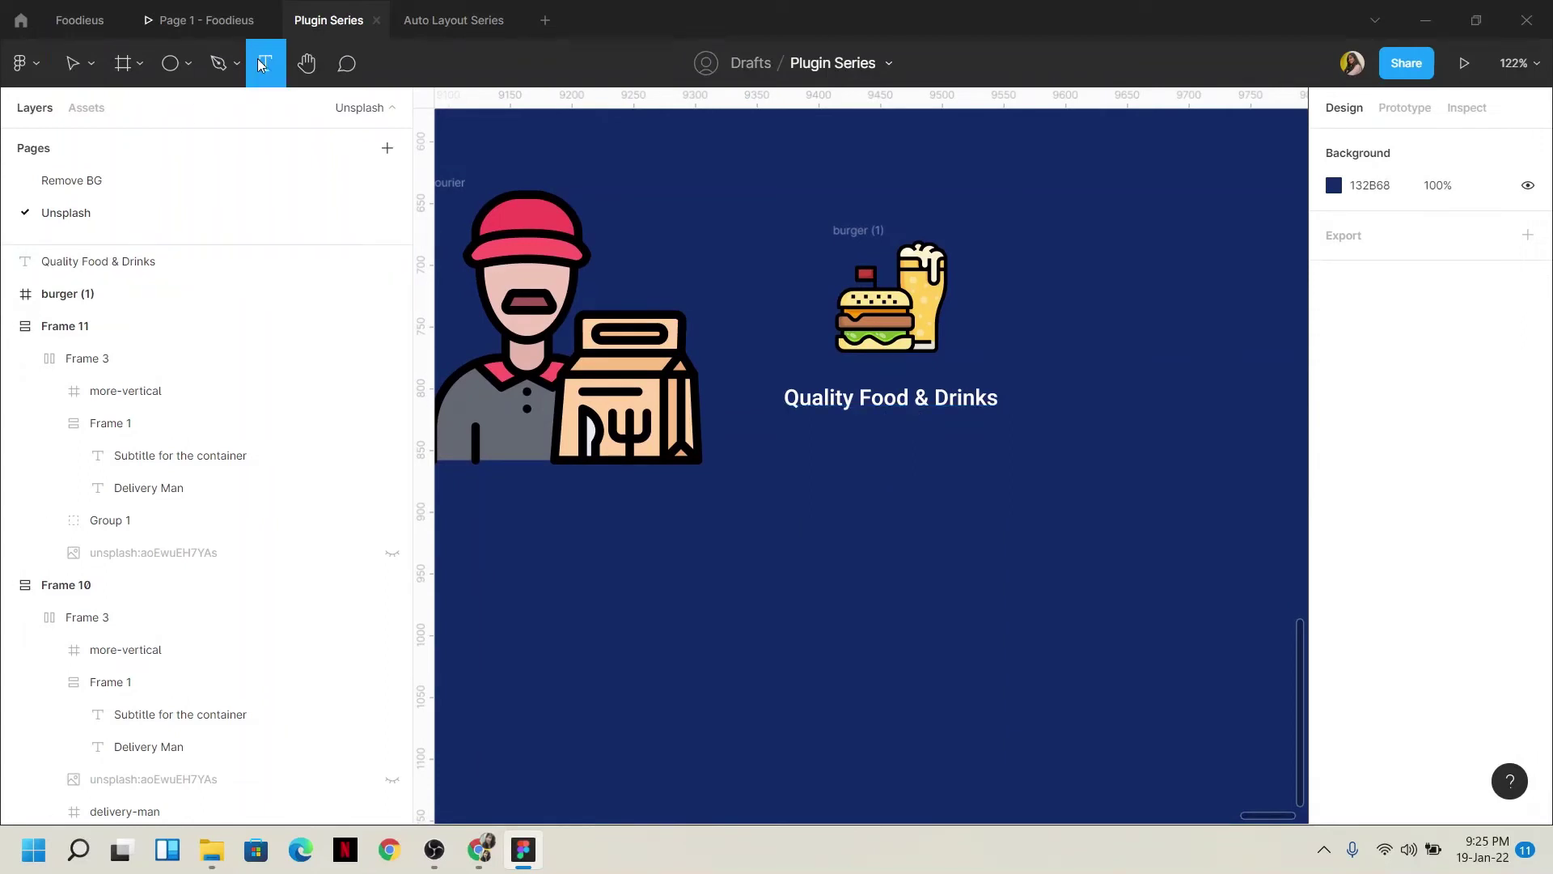
pyautogui.click(785, 439)
pyautogui.write('We')
pyautogui.press('BackSpace')
pyautogui.press('BackSpace')
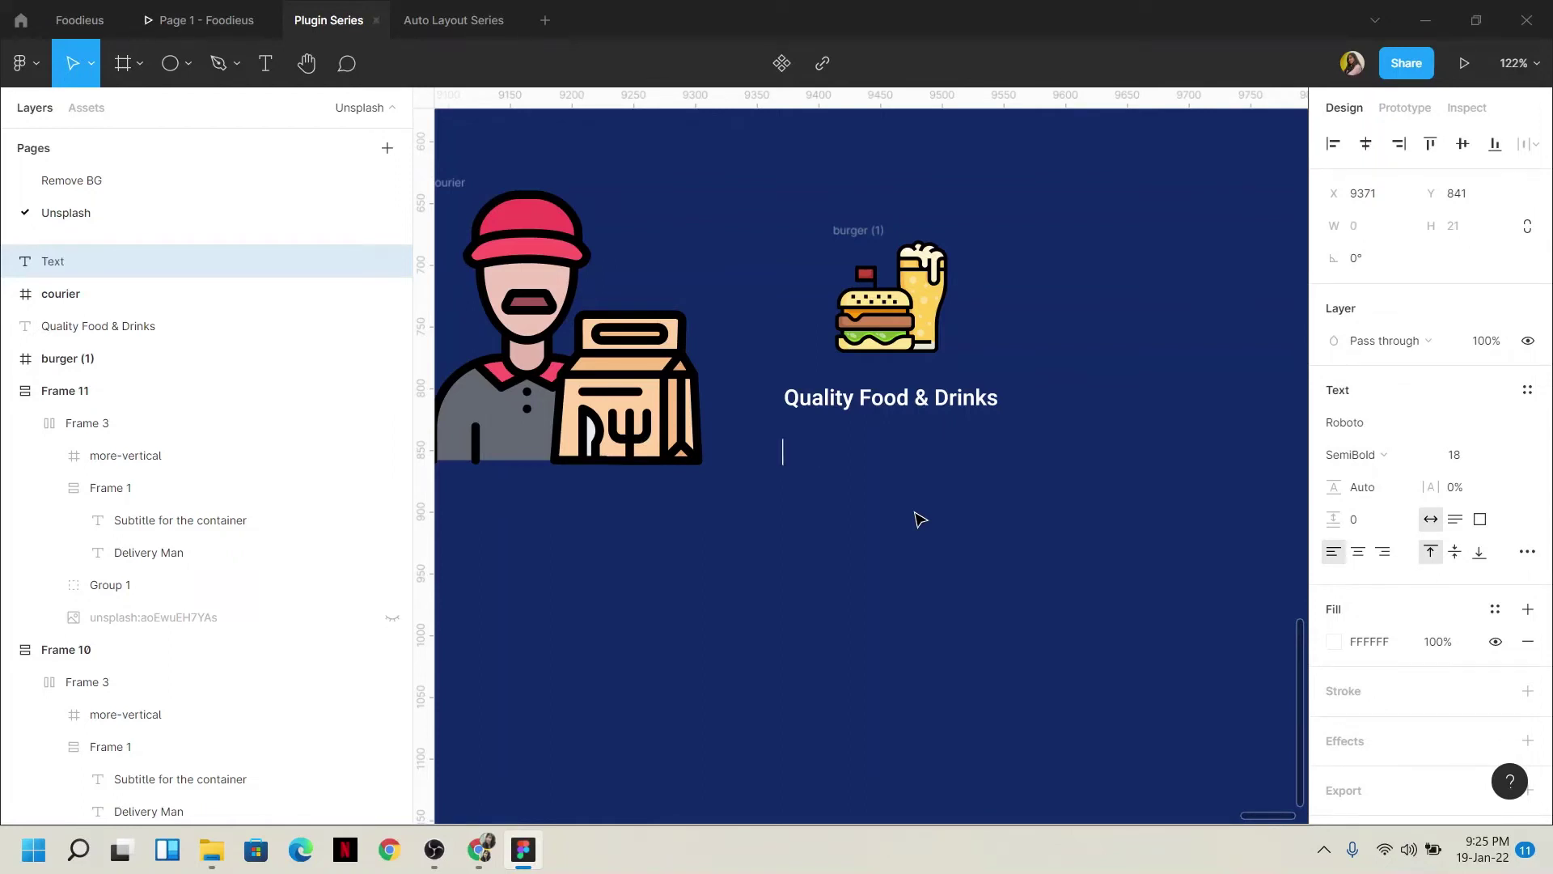
pyautogui.write('We serb')
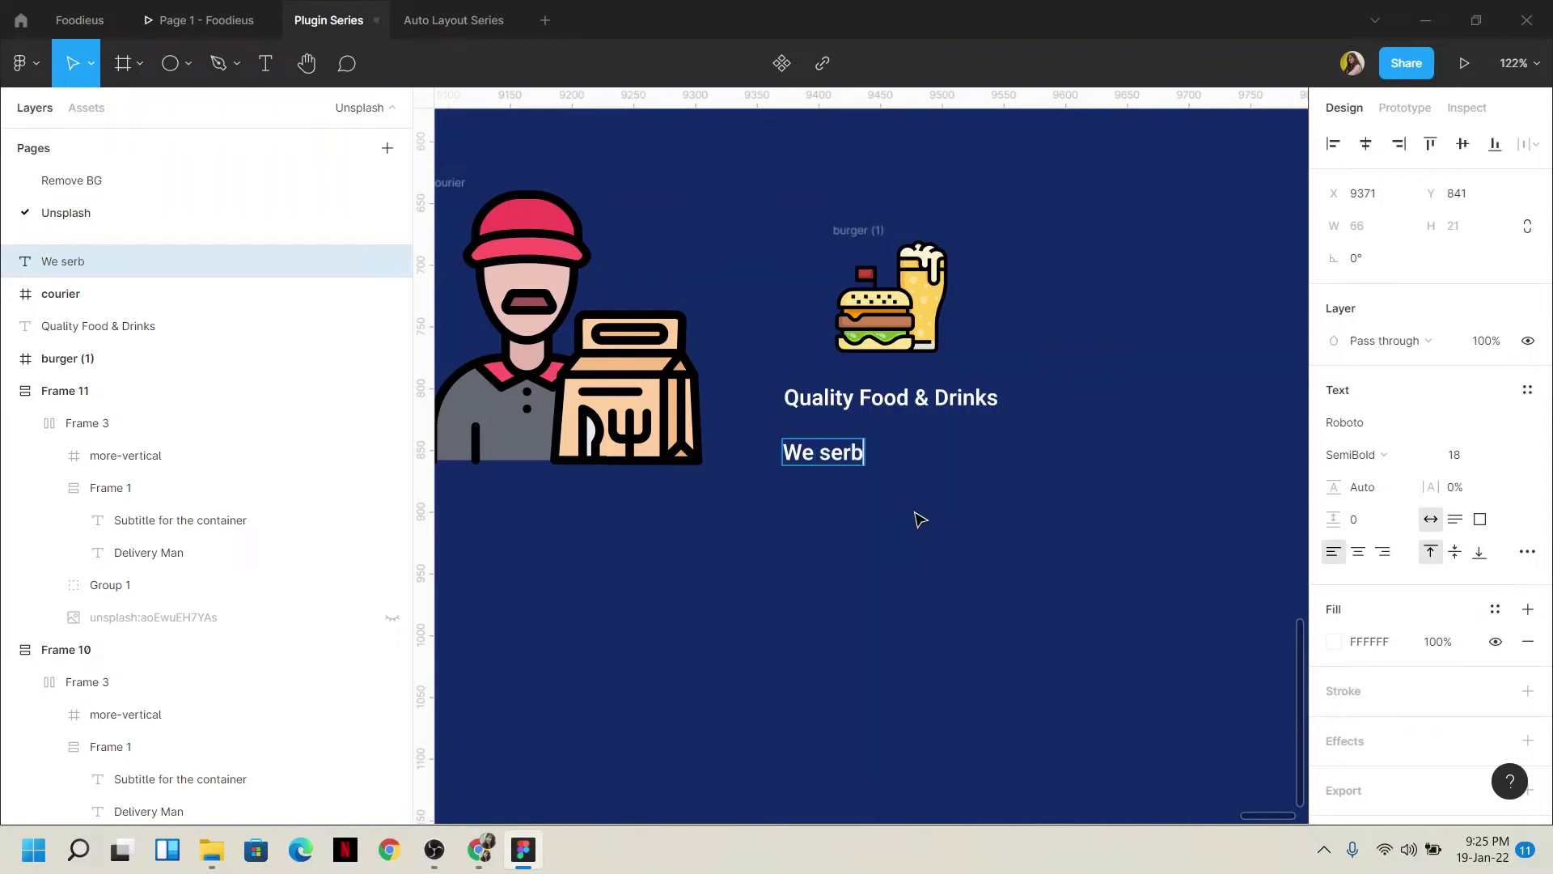
pyautogui.press('BackSpace')
pyautogui.write('ve qual')
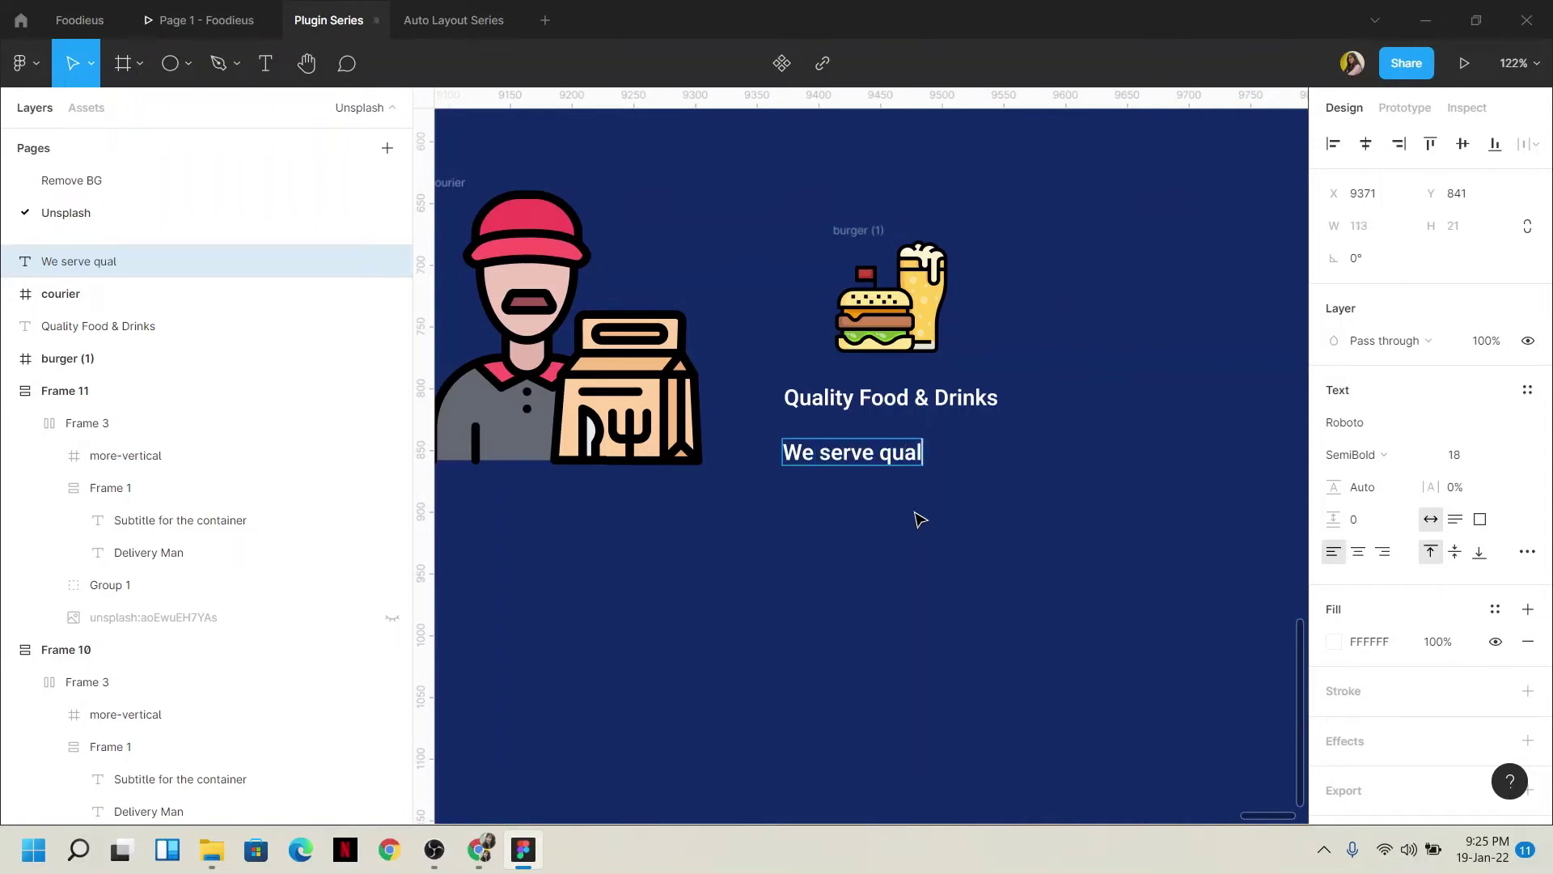
pyautogui.write('ityful food and dr')
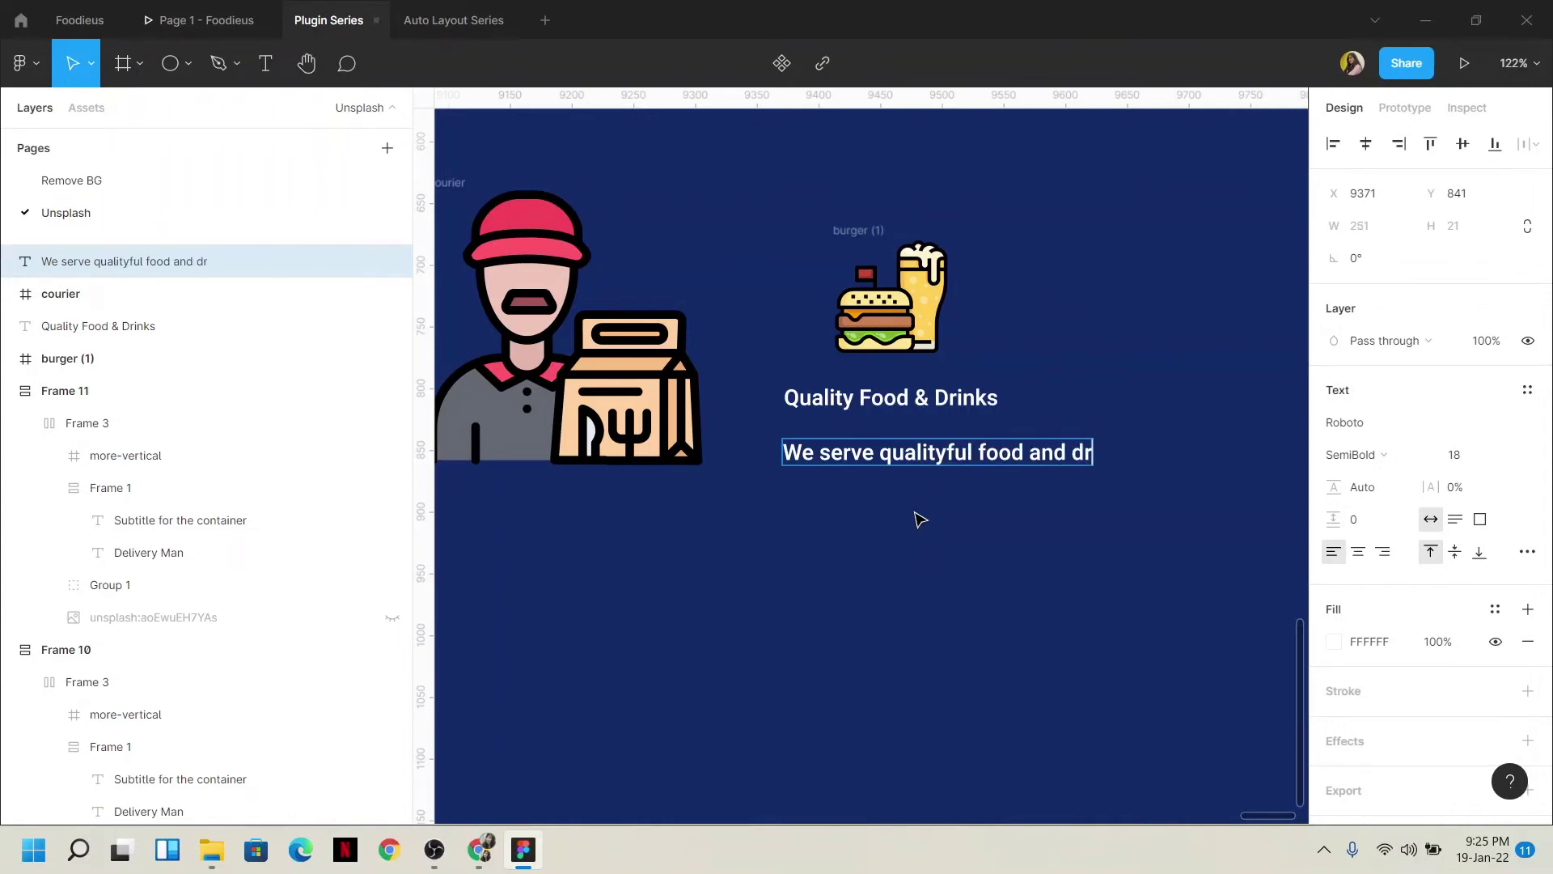
pyautogui.write('inks to o')
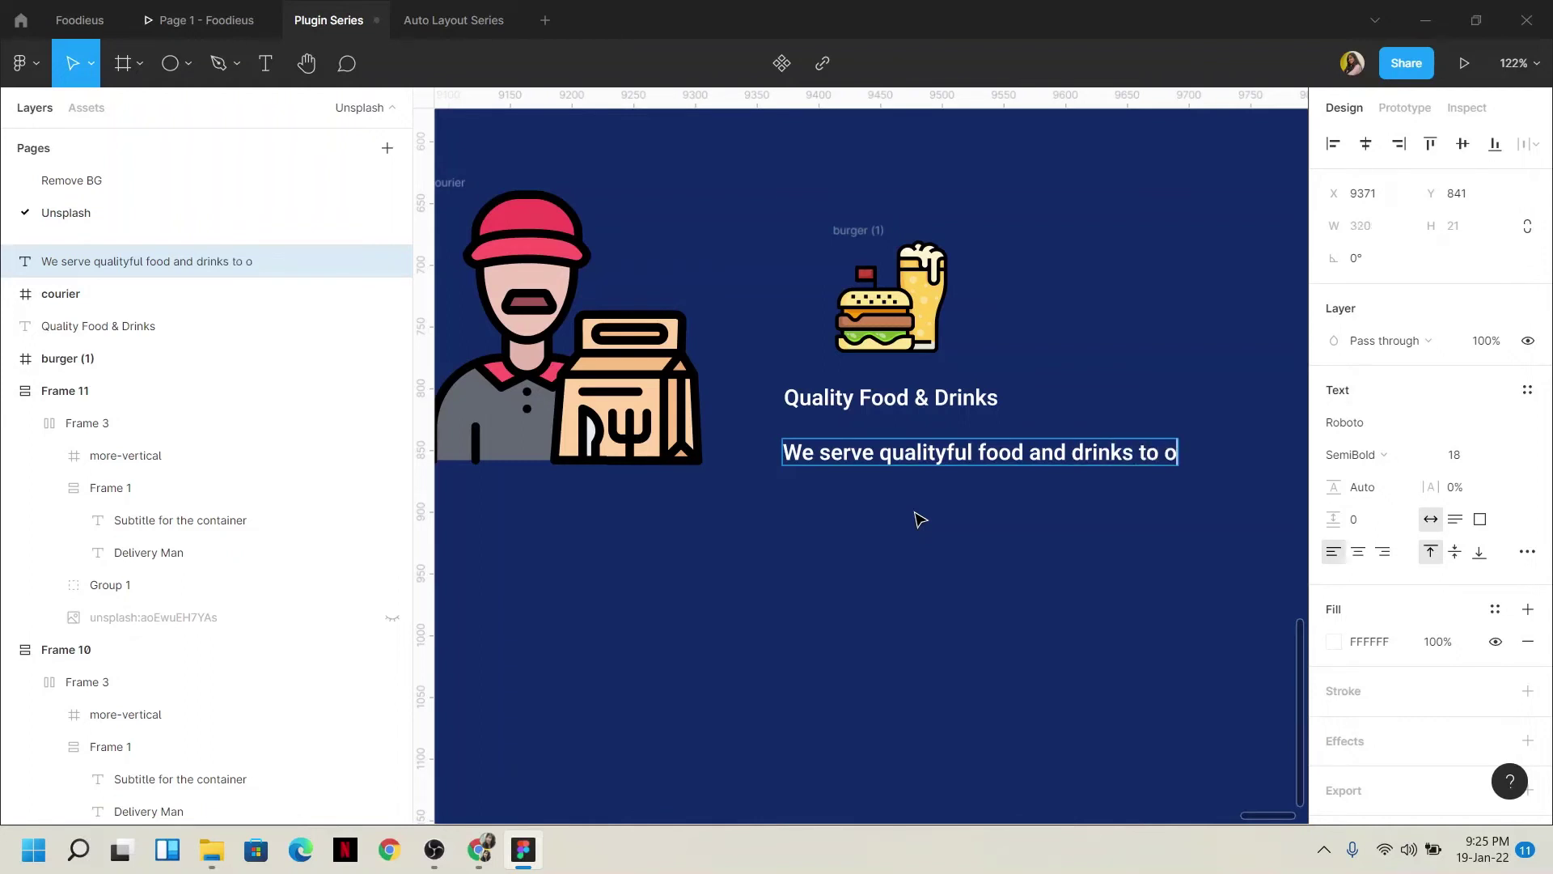
pyautogui.write('ur customer.')
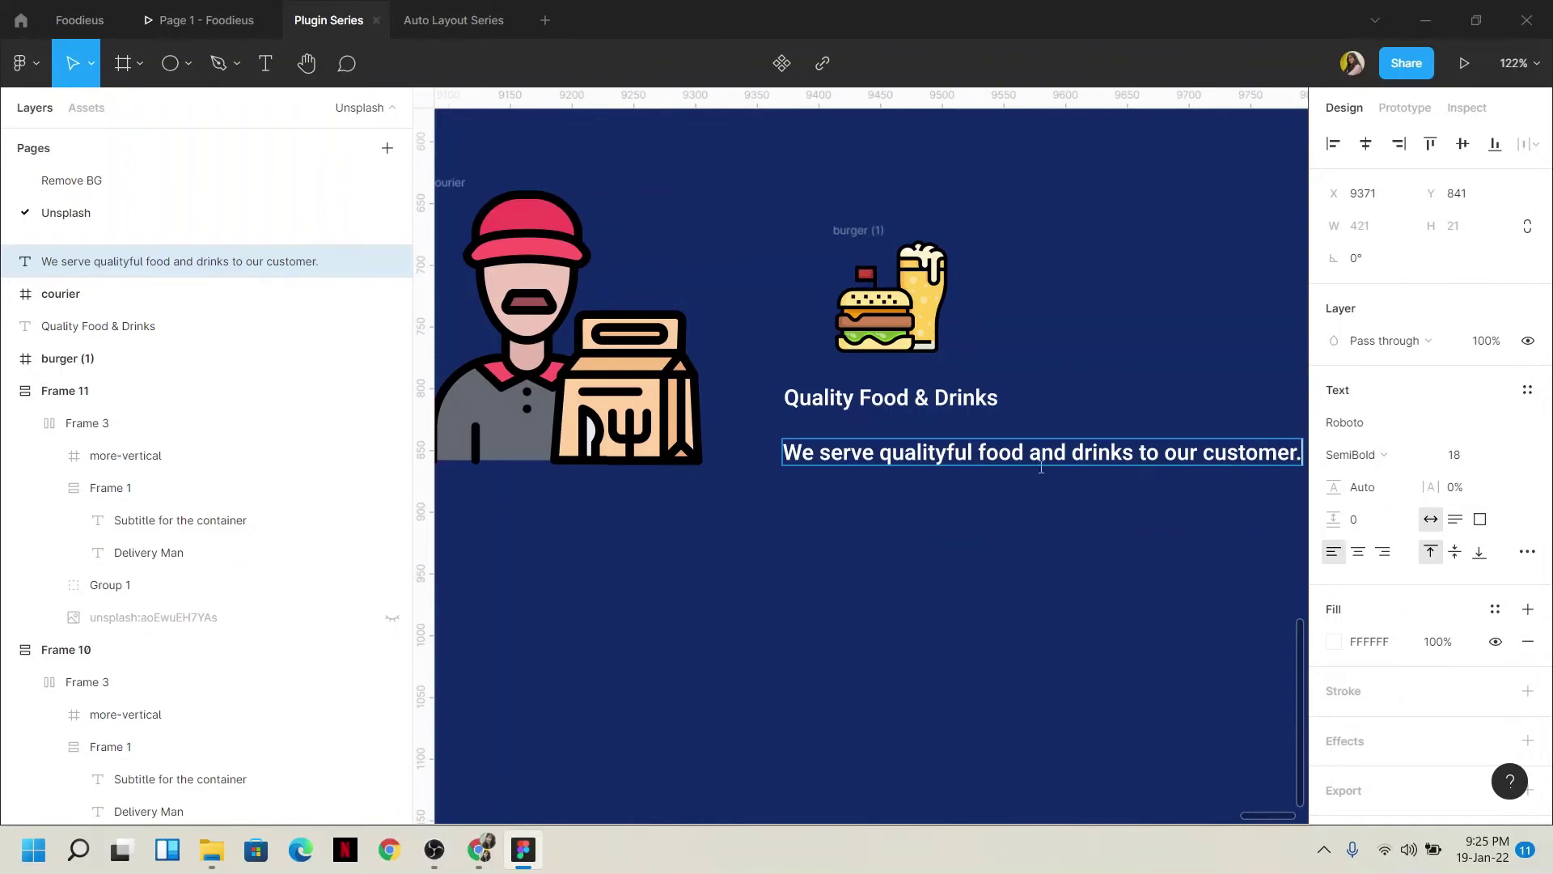
# Set the description text's font weight to Regular and its size to 12
pyautogui.click(1383, 458)
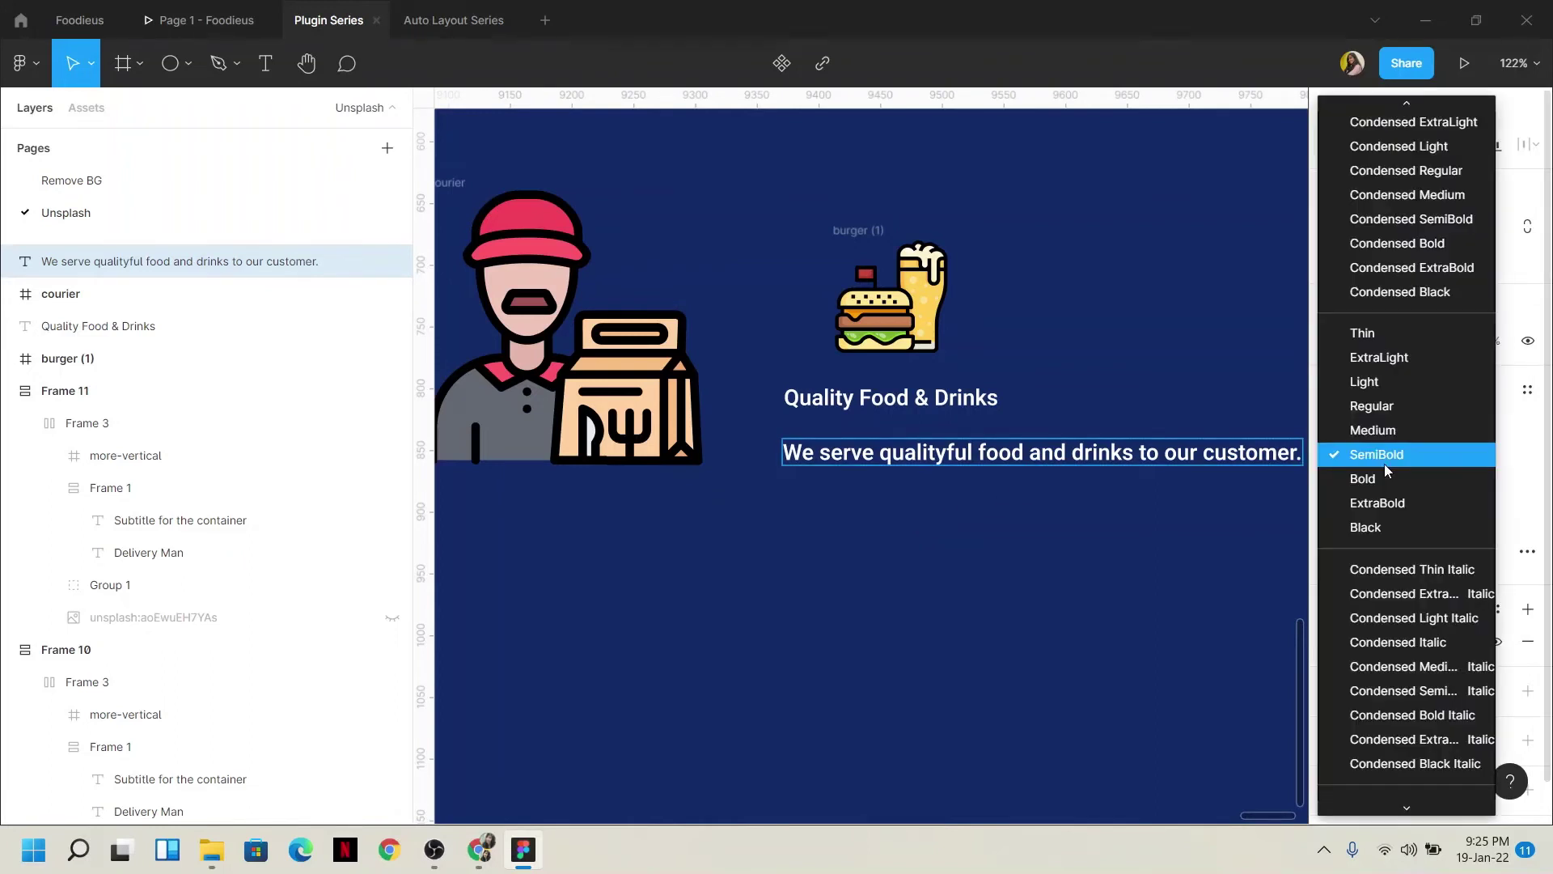
pyautogui.click(1384, 429)
pyautogui.click(1479, 458)
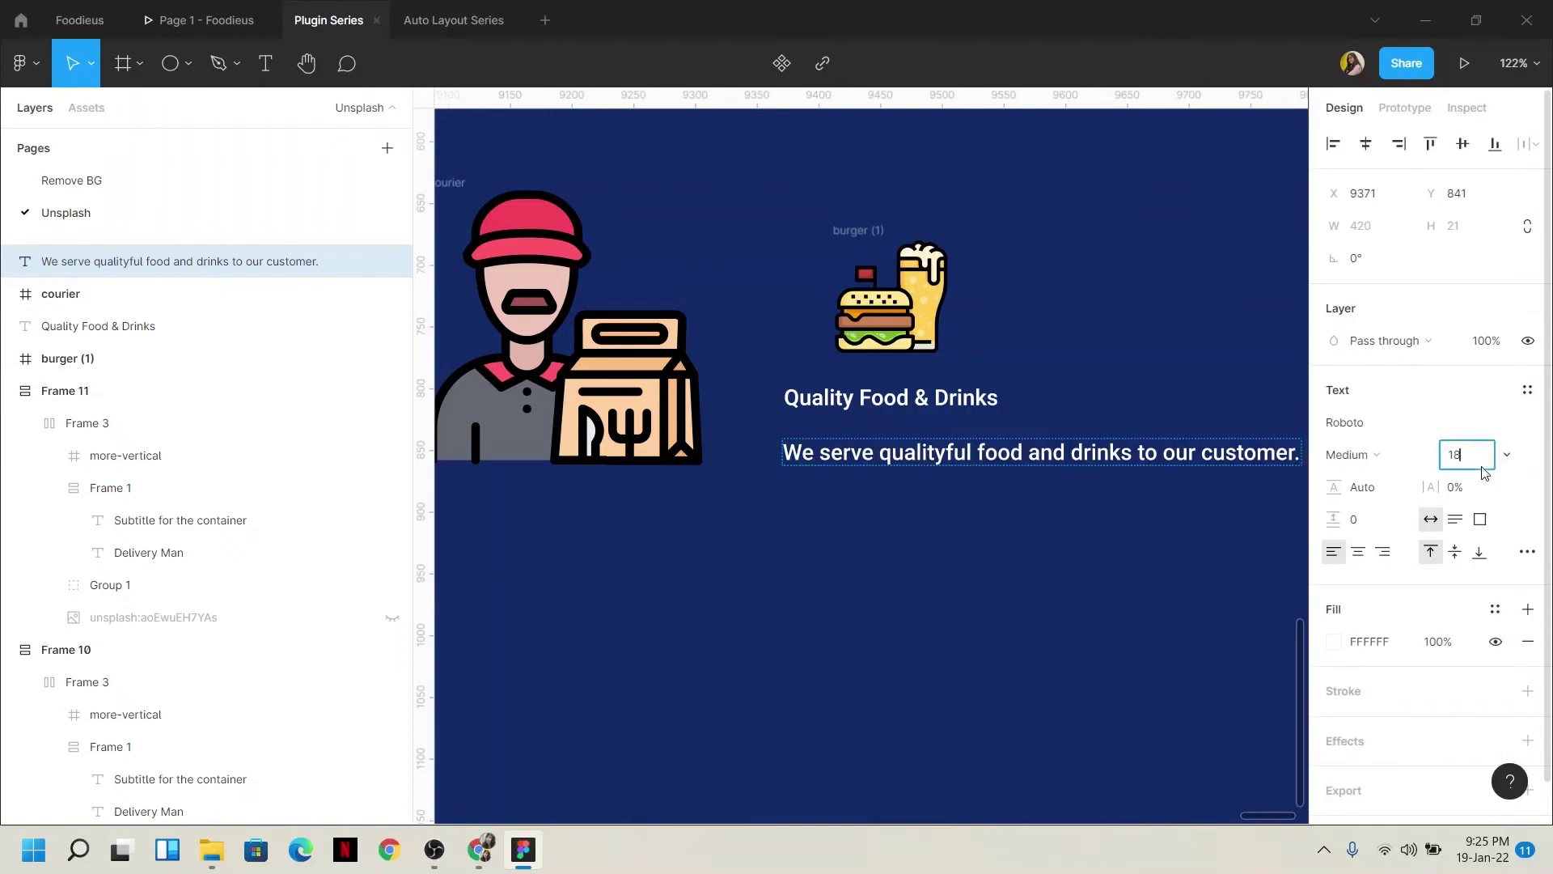
pyautogui.press('Return')
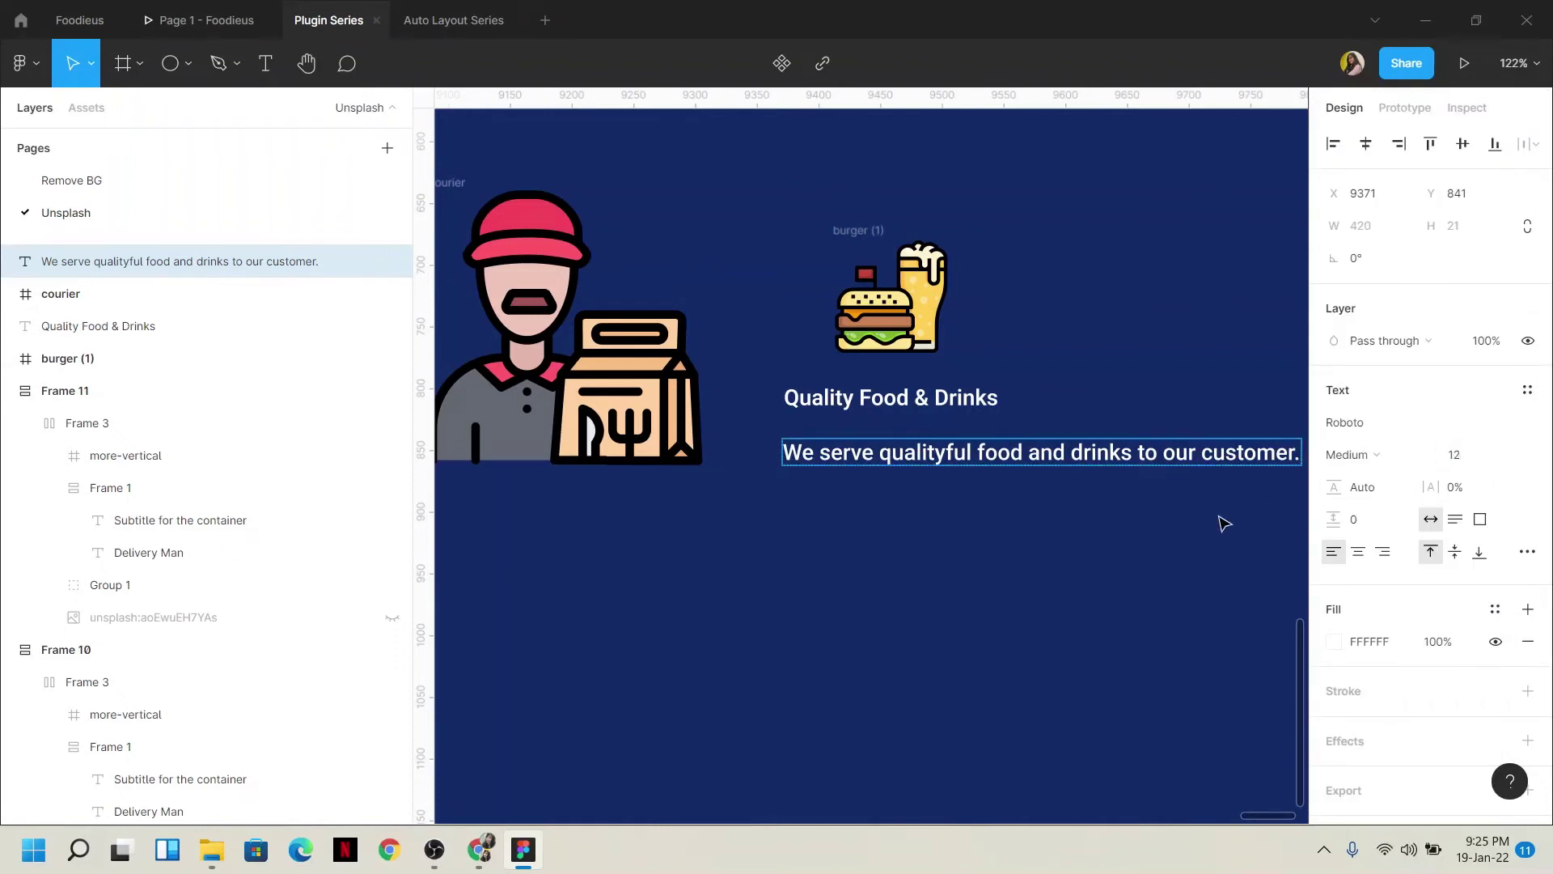
pyautogui.doubleClick(1214, 458)
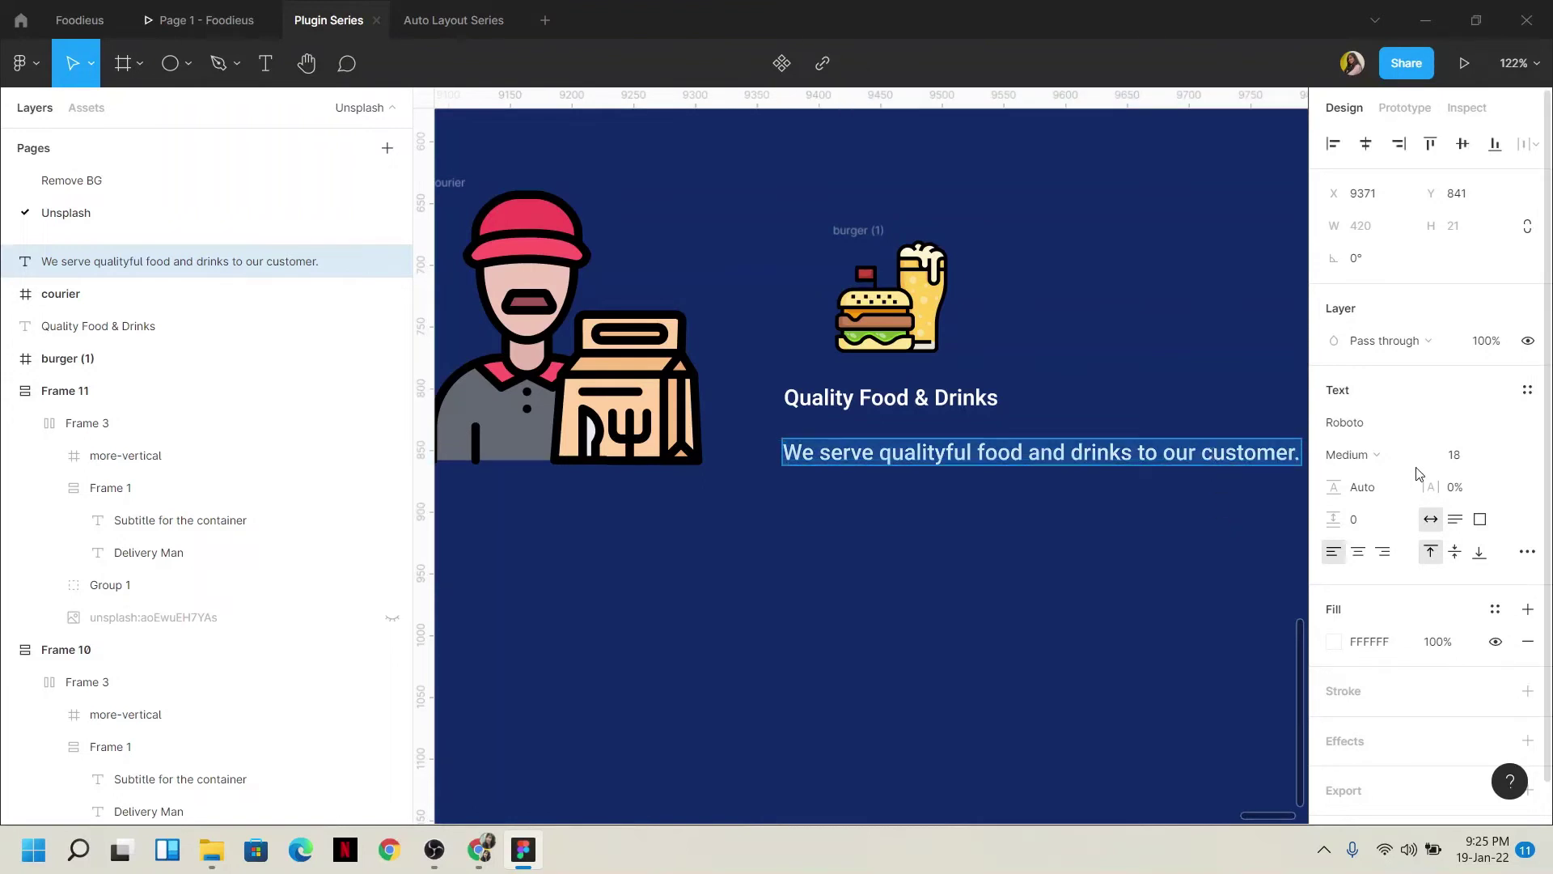
pyautogui.click(1385, 457)
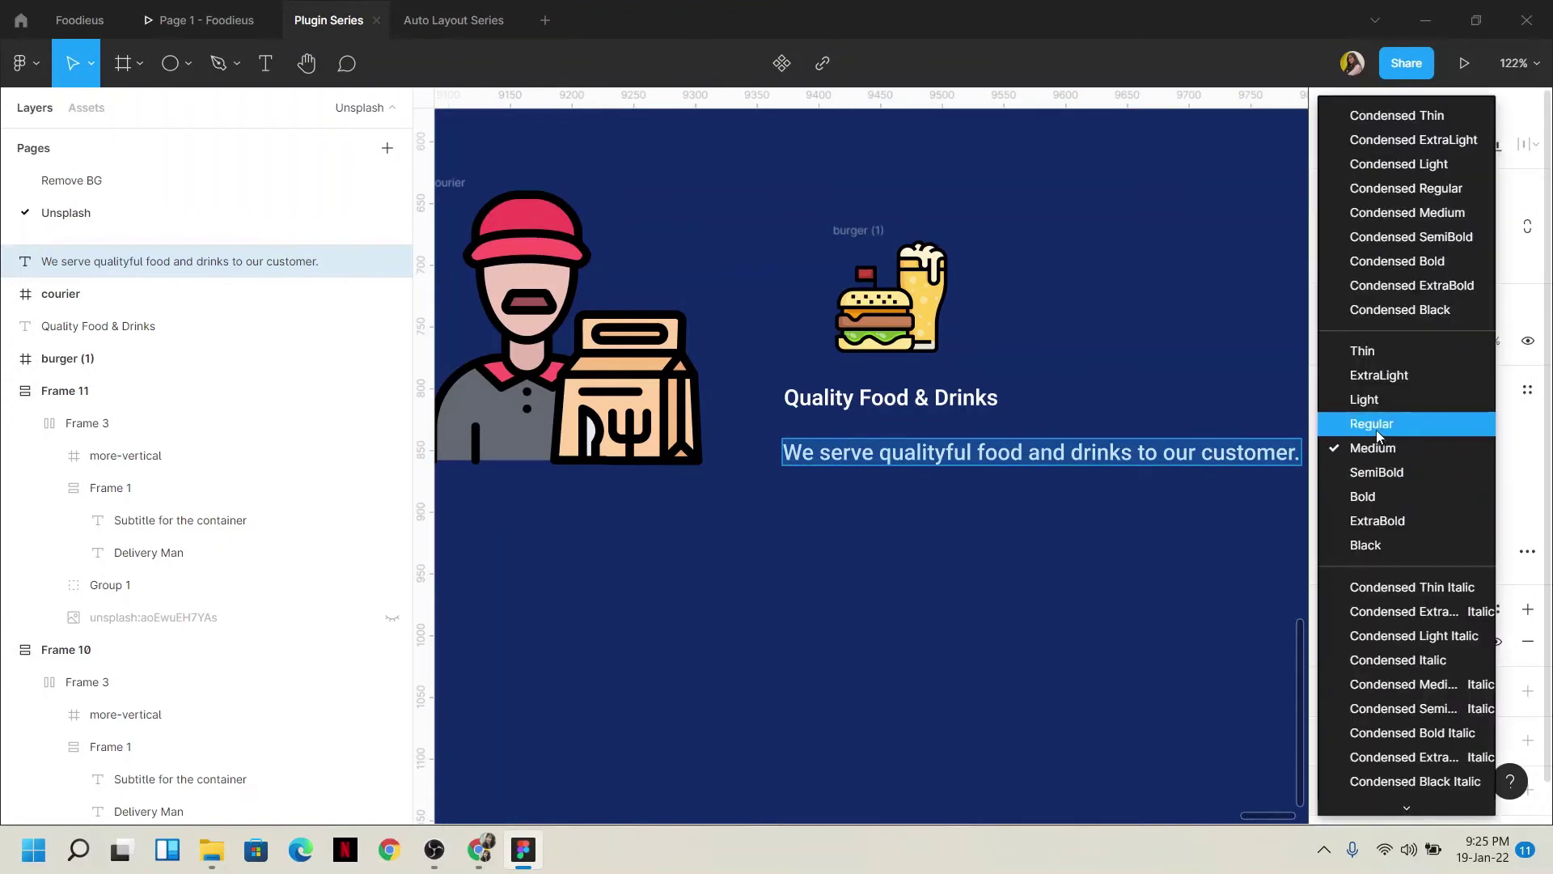
pyautogui.click(1378, 436)
pyautogui.click(1467, 465)
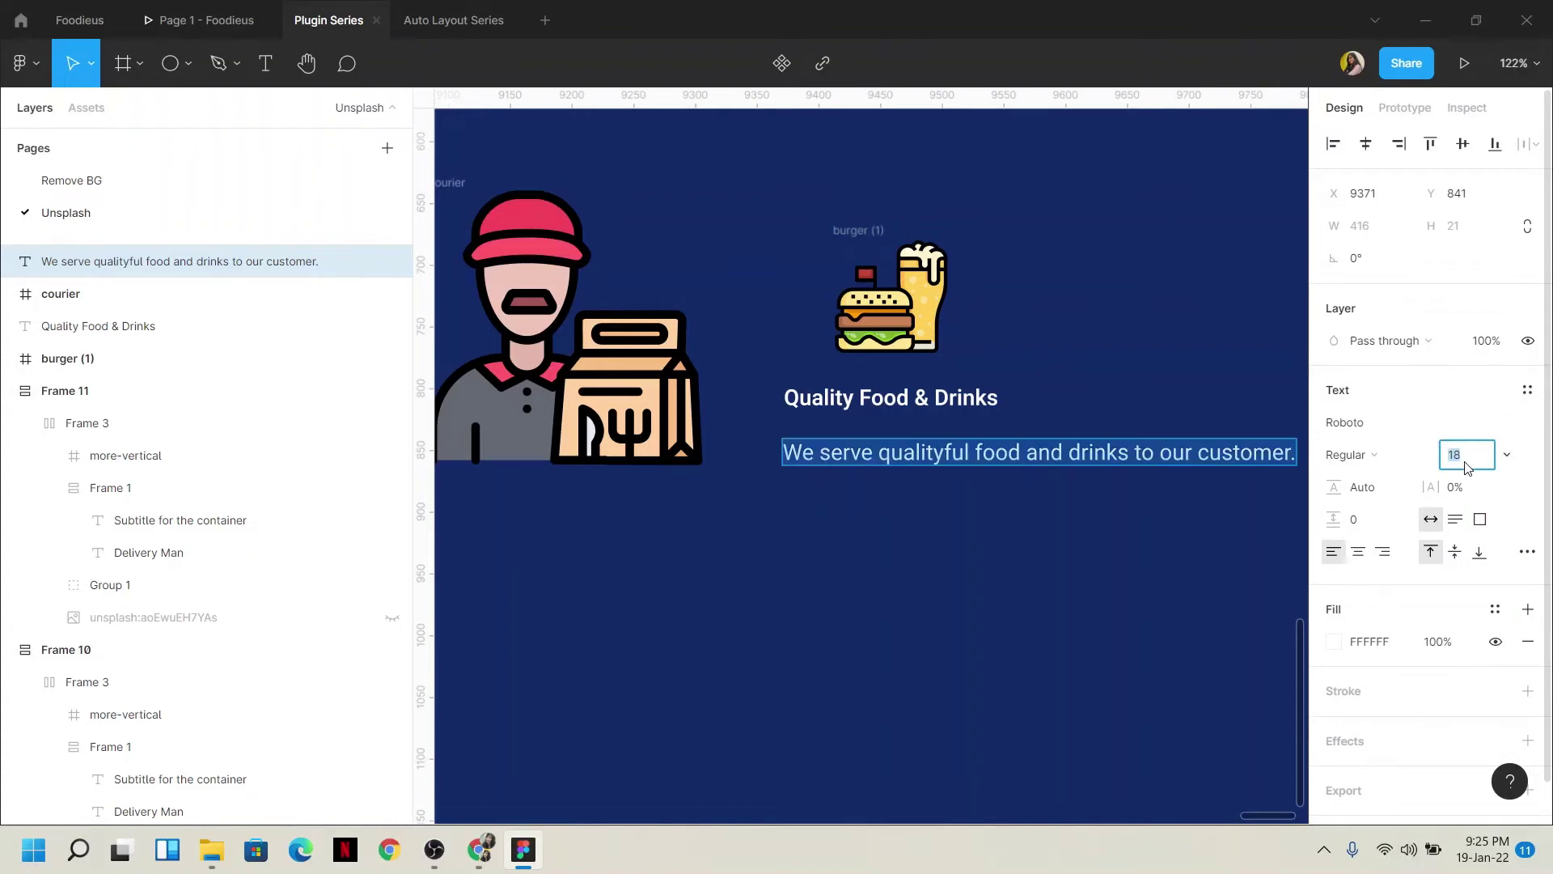
pyautogui.write('12')
pyautogui.press('Return')
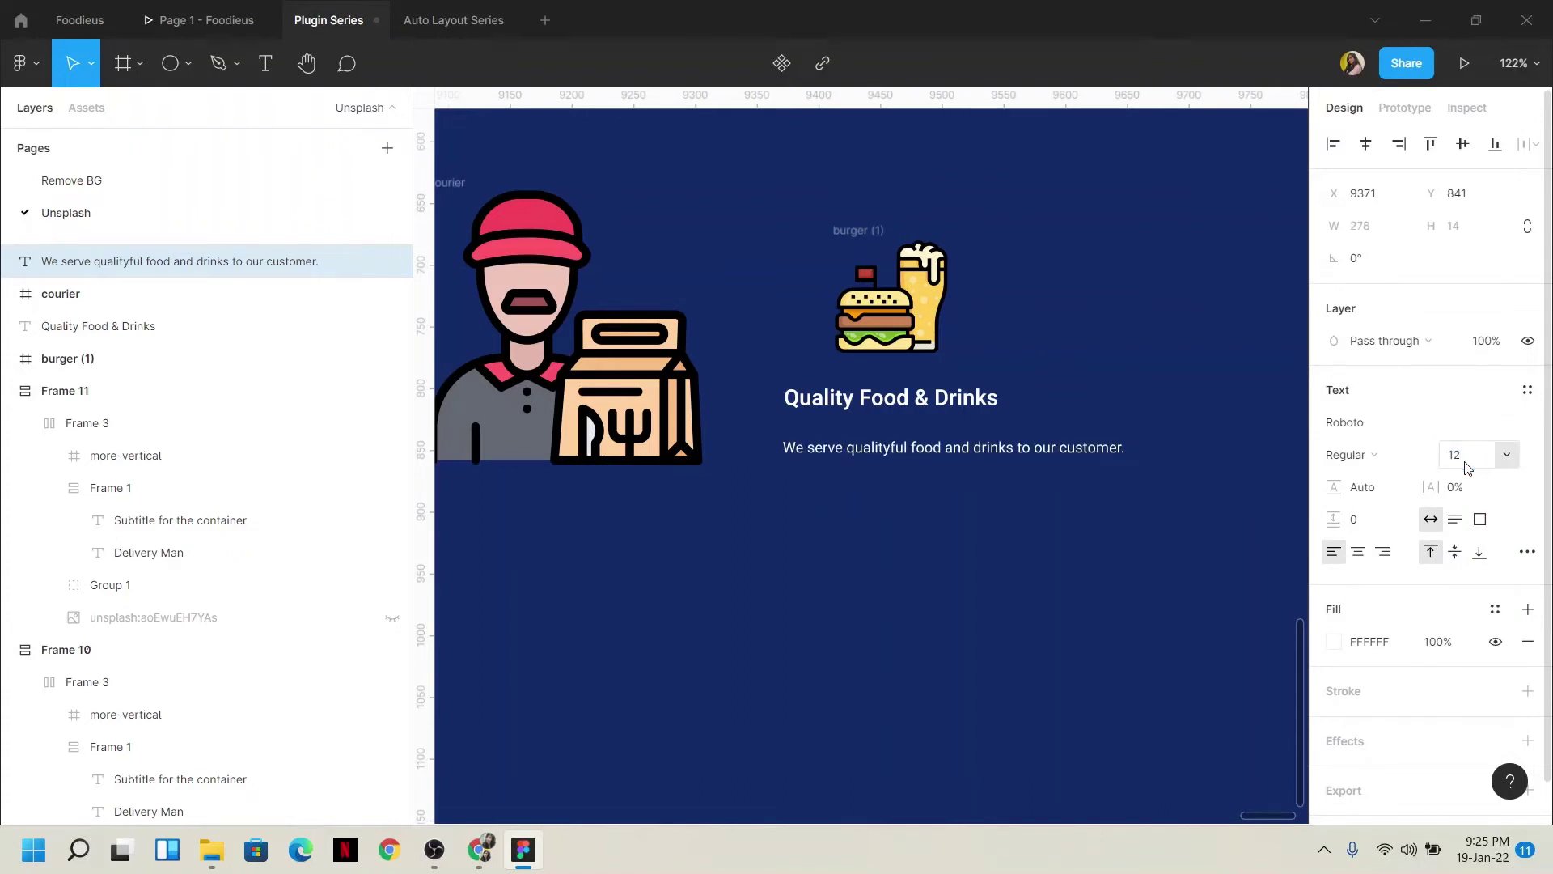
# Change the description text's fill colour to the grey B5B5B5
pyautogui.scroll(3, 968, 441)
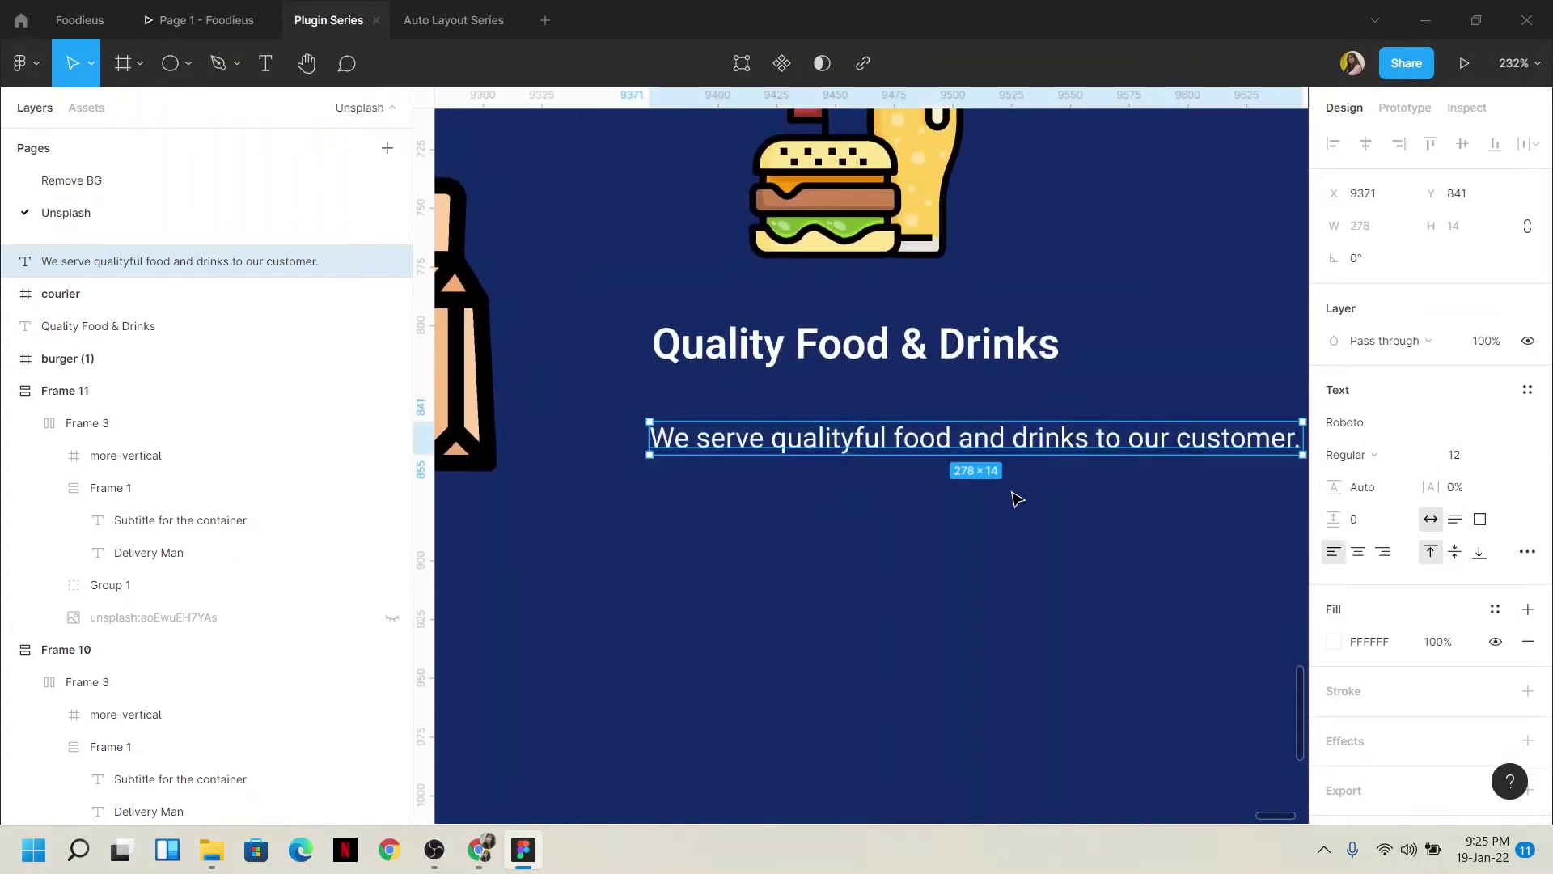
pyautogui.click(1334, 641)
pyautogui.moveTo(1095, 395); pyautogui.dragTo(1044, 400)
pyautogui.click(906, 540)
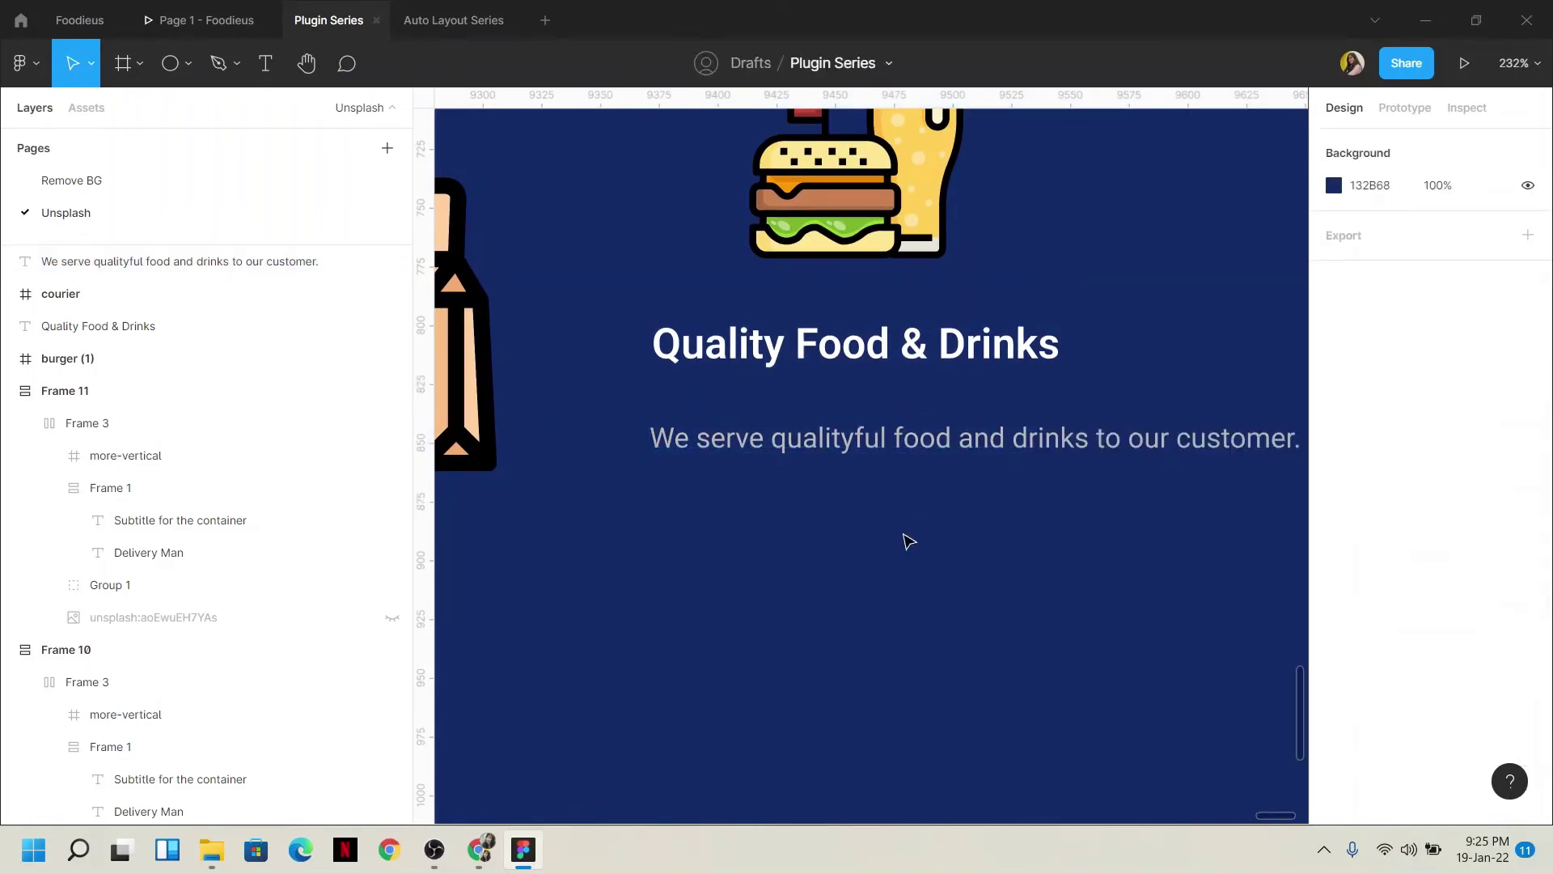
# Align the heading and the description on their horizontal centres and set the vertical spacing between them to 8
pyautogui.scroll(-2, 909, 541)
pyautogui.doubleClick(976, 467)
pyautogui.press('Escape')
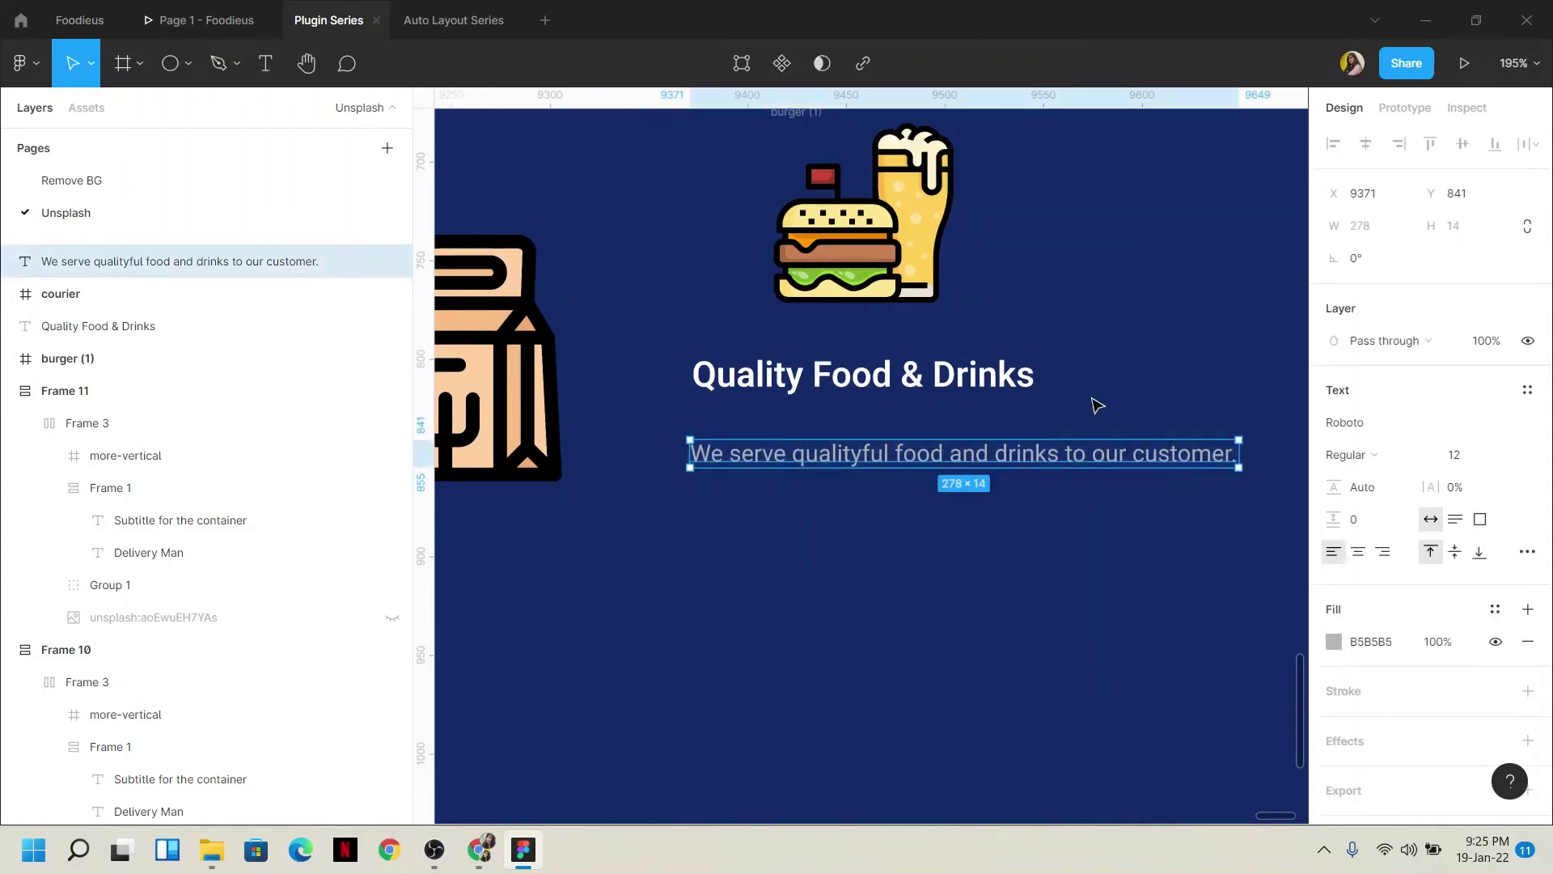
pyautogui.click(984, 402)
pyautogui.keyDown('shift'); pyautogui.click(1055, 452); pyautogui.keyUp('shift')
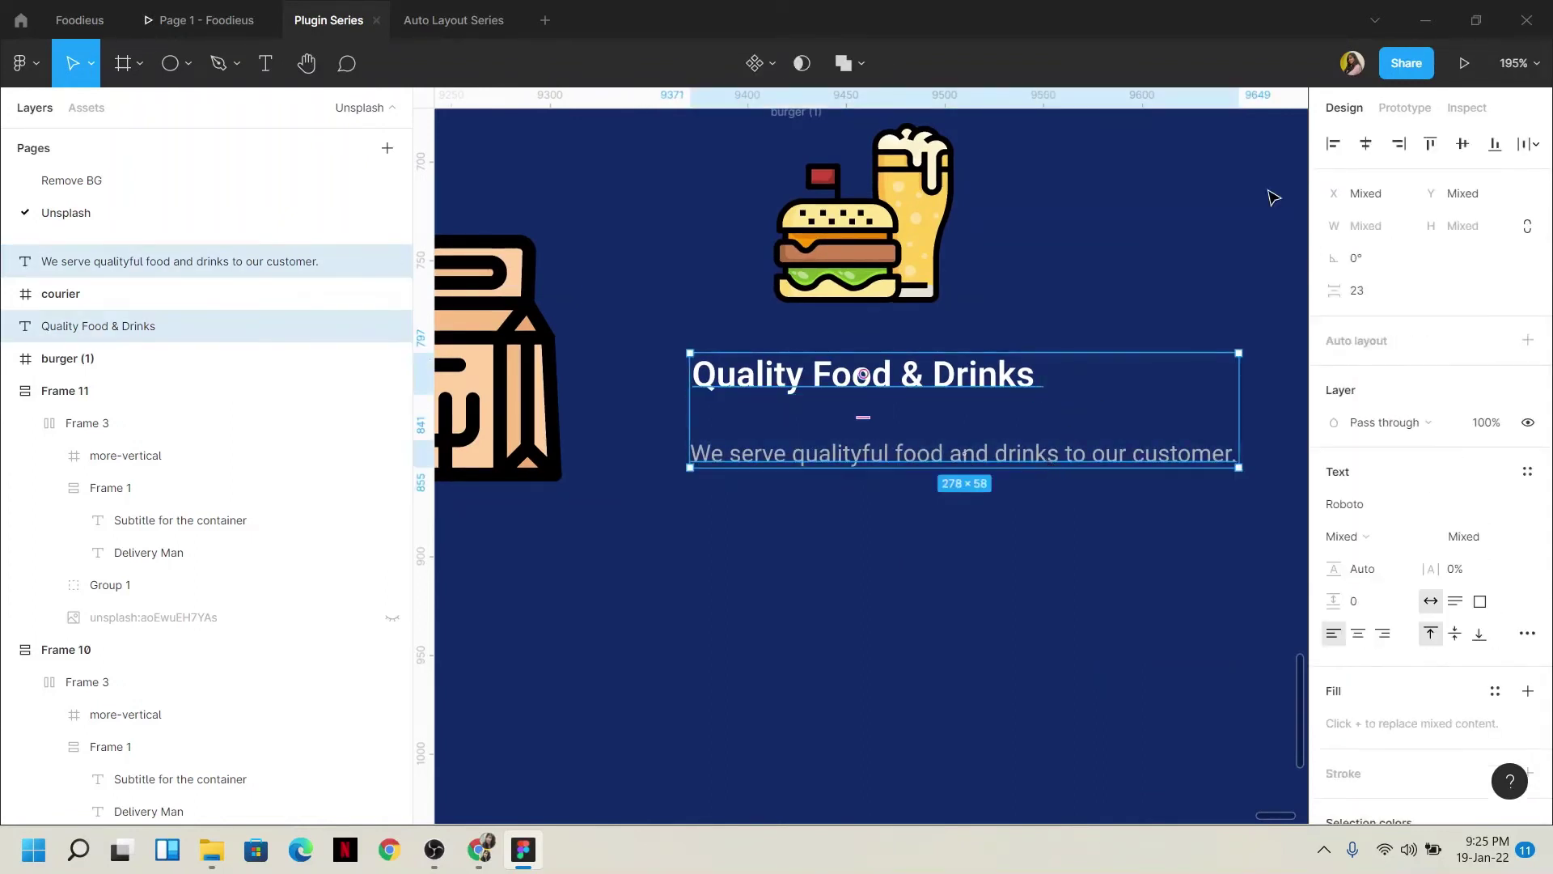
pyautogui.click(1364, 139)
pyautogui.click(1389, 290)
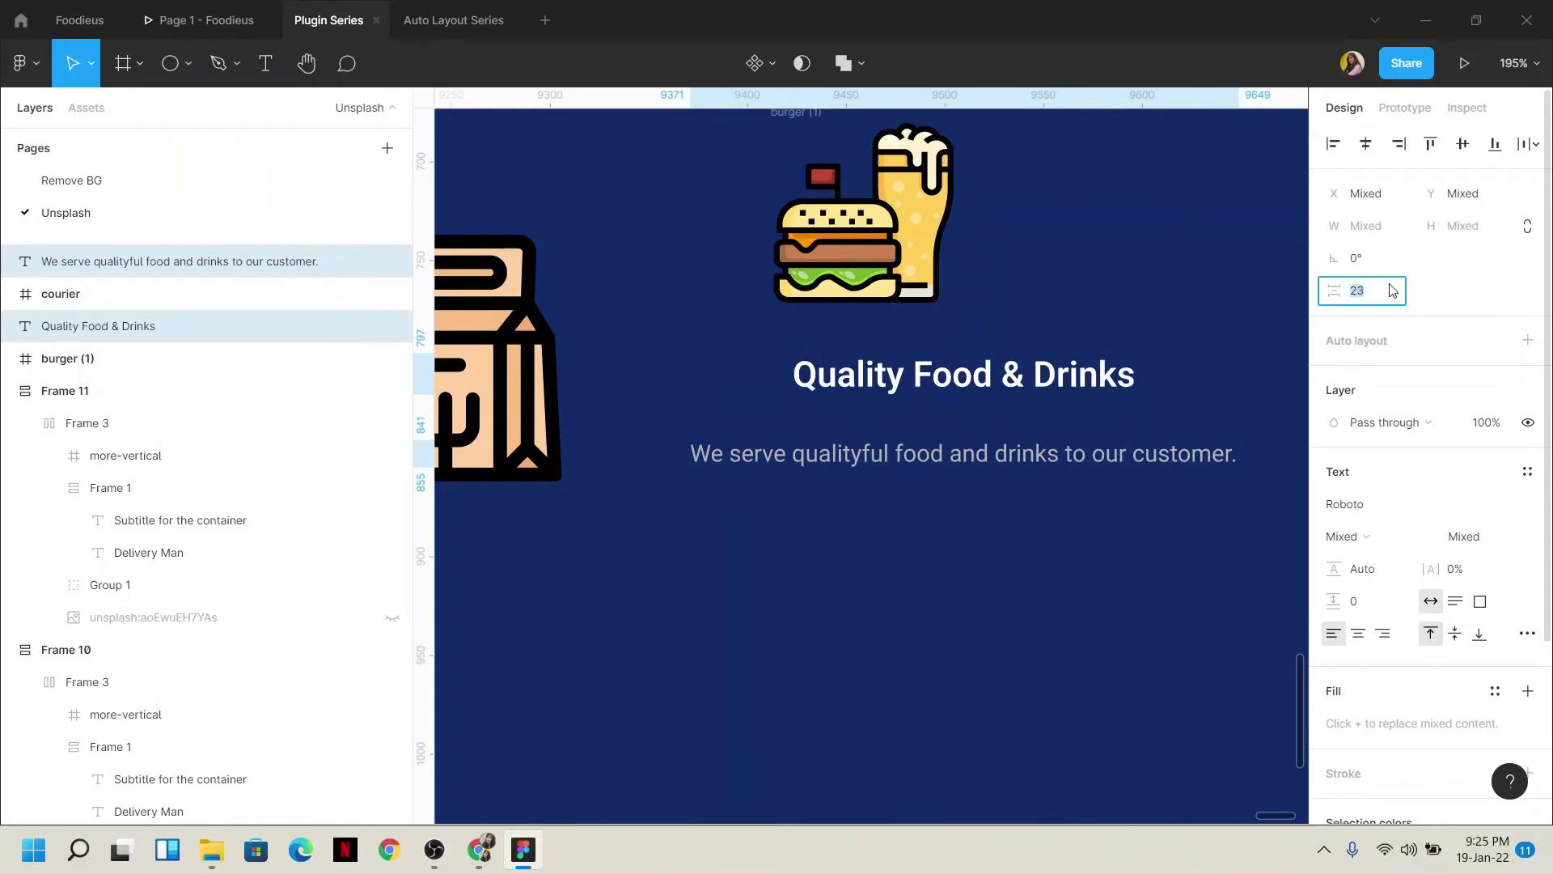
pyautogui.write('8')
pyautogui.press('Return')
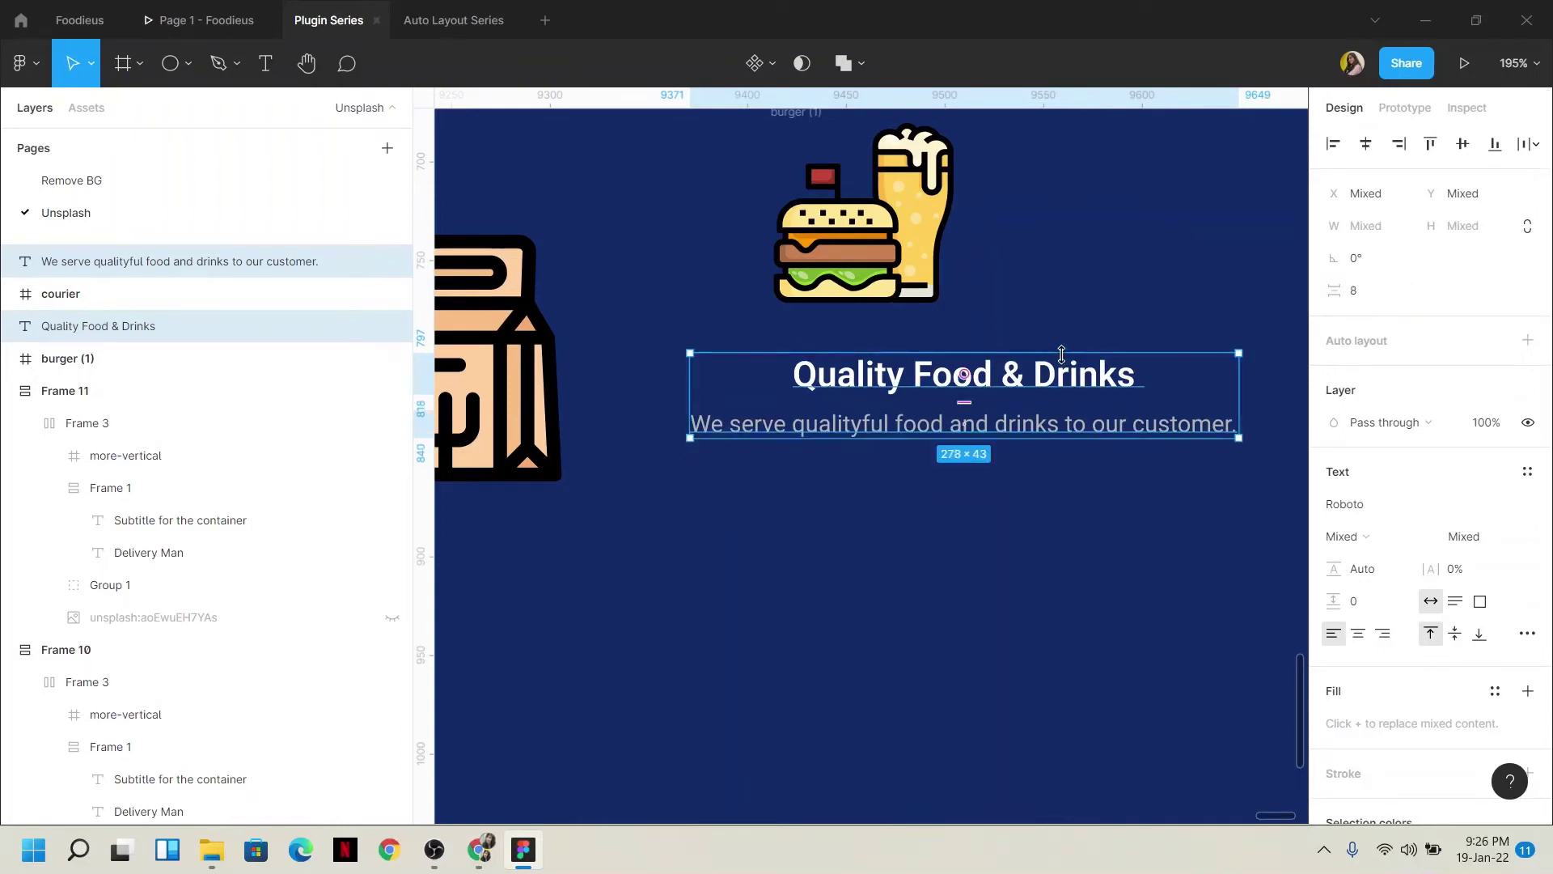
# Tighten the vertical spacing between the heading and the description to 4
pyautogui.scroll(3, 1068, 361)
pyautogui.click(1379, 298)
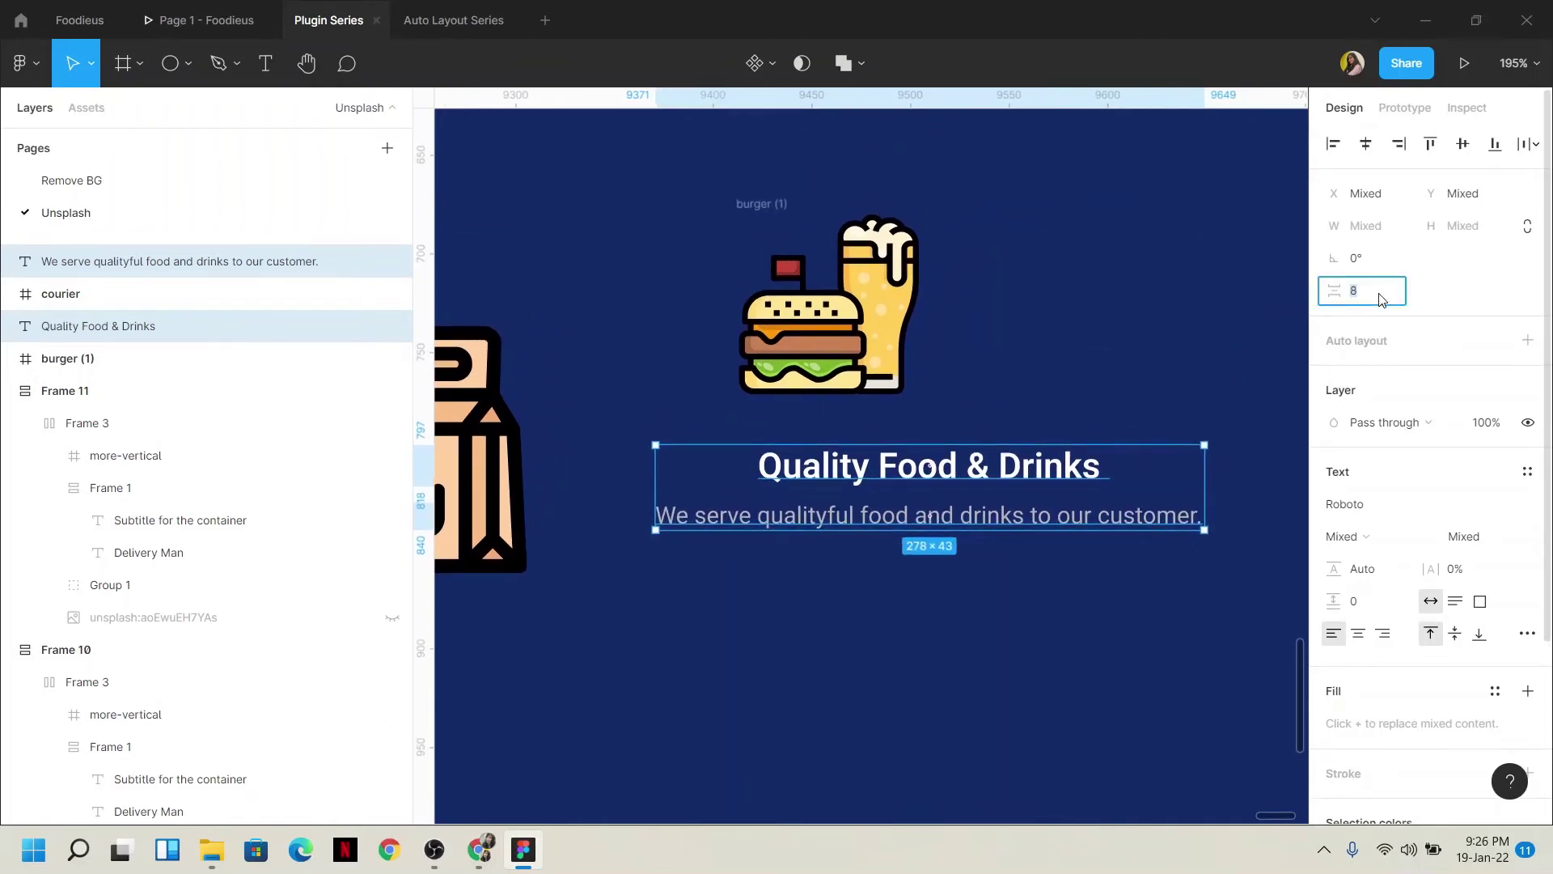
pyautogui.write('4')
pyautogui.press('Return')
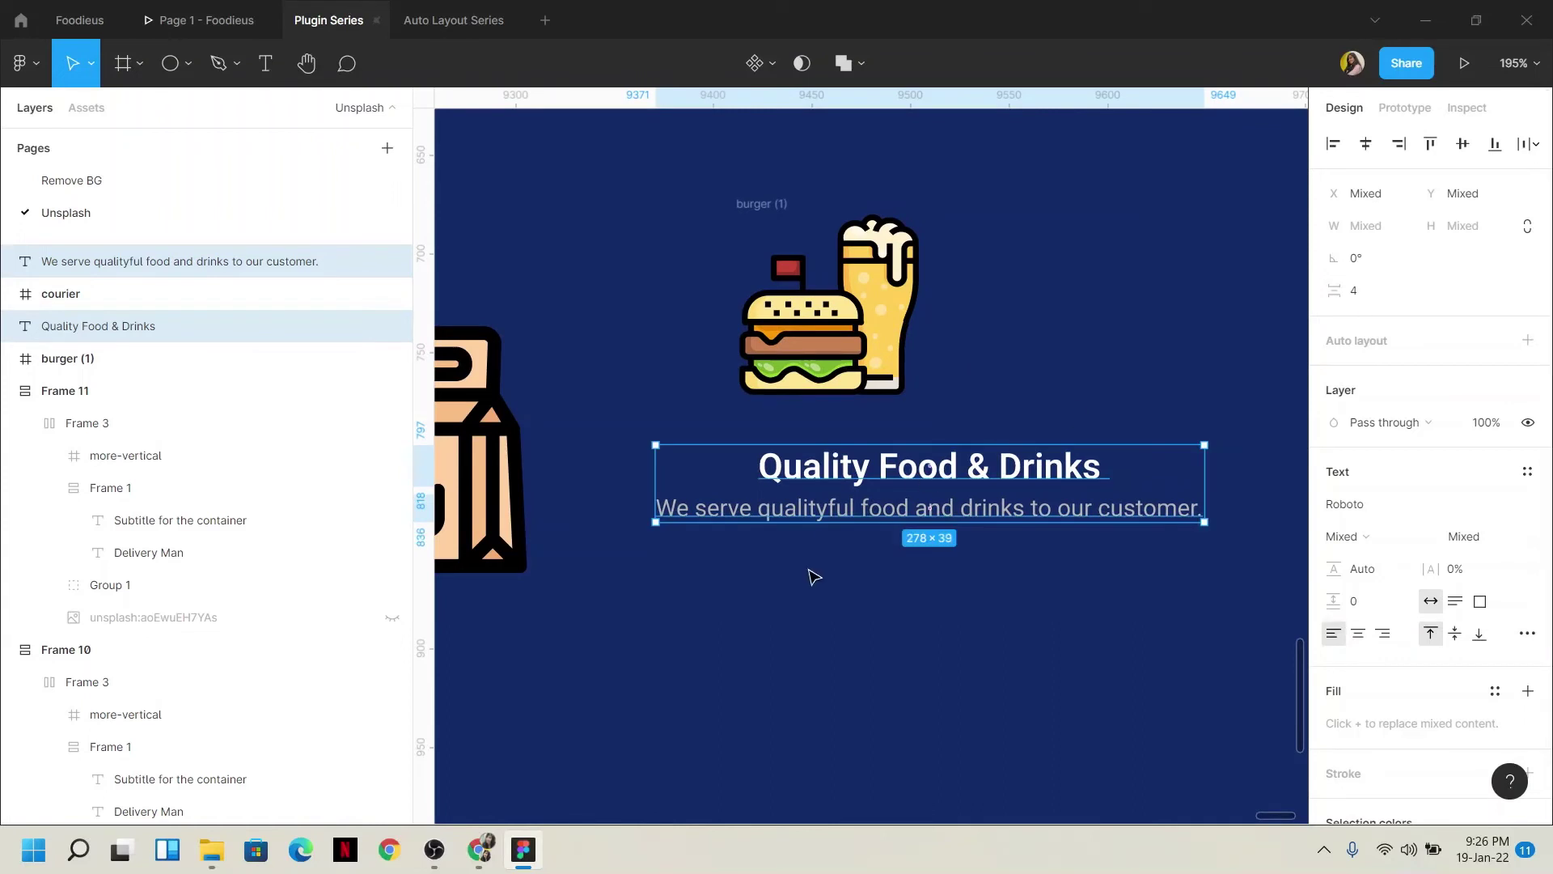
# Copy the letter F from the "Quality Food & Drinks" heading for use as a spacing gauge
pyautogui.scroll(2, 814, 576)
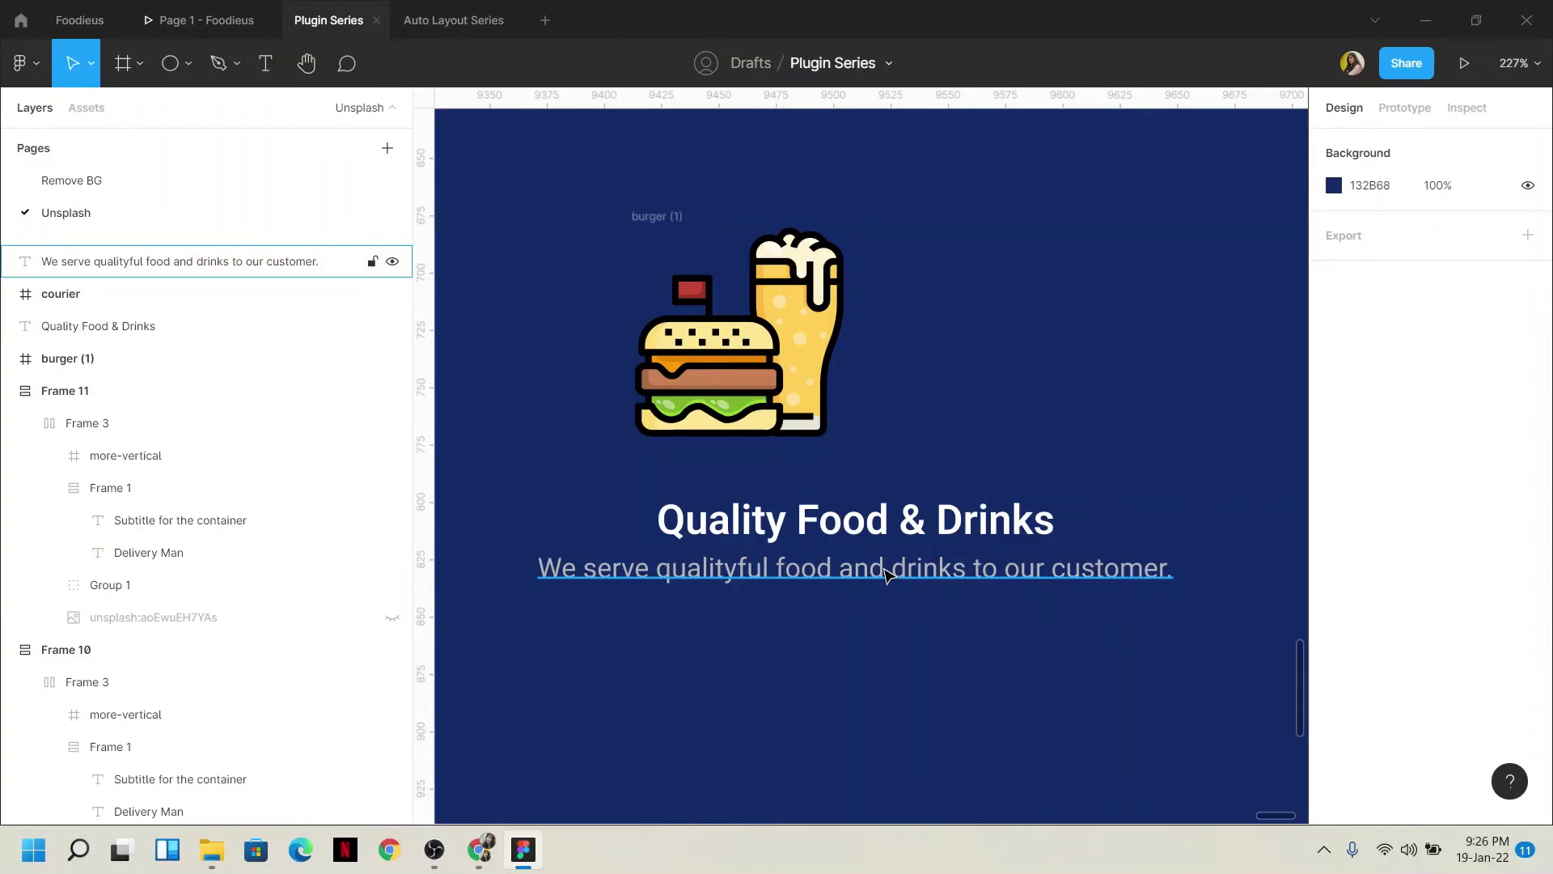
pyautogui.scroll(3, 832, 553)
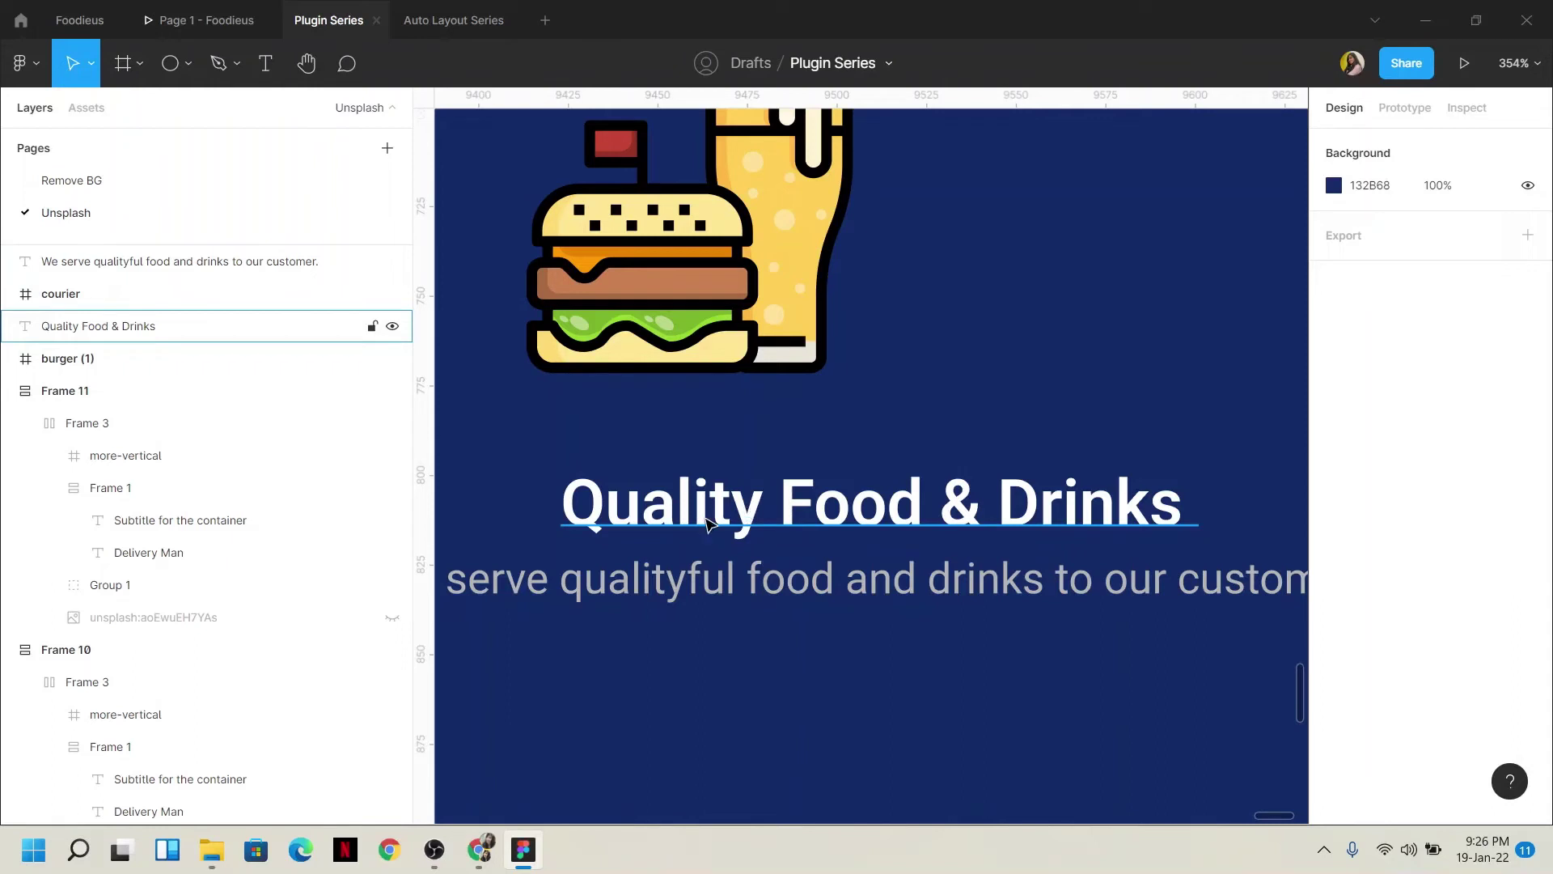
pyautogui.doubleClick(828, 509)
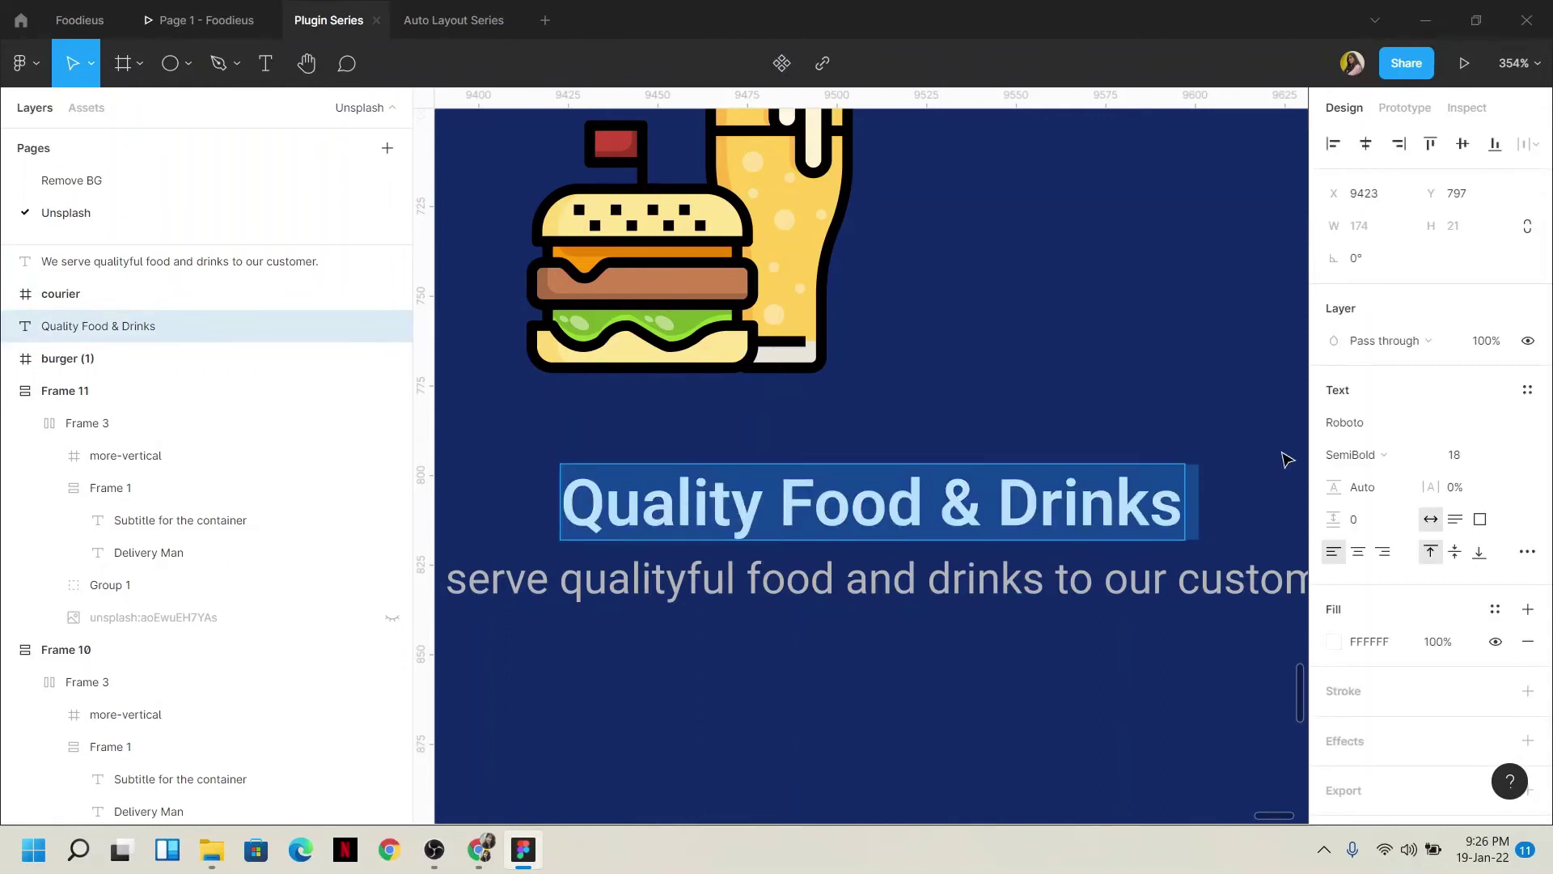
pyautogui.moveTo(813, 503); pyautogui.dragTo(778, 503)
pyautogui.hotkey('ctrl', 'c')
pyautogui.press('Escape')
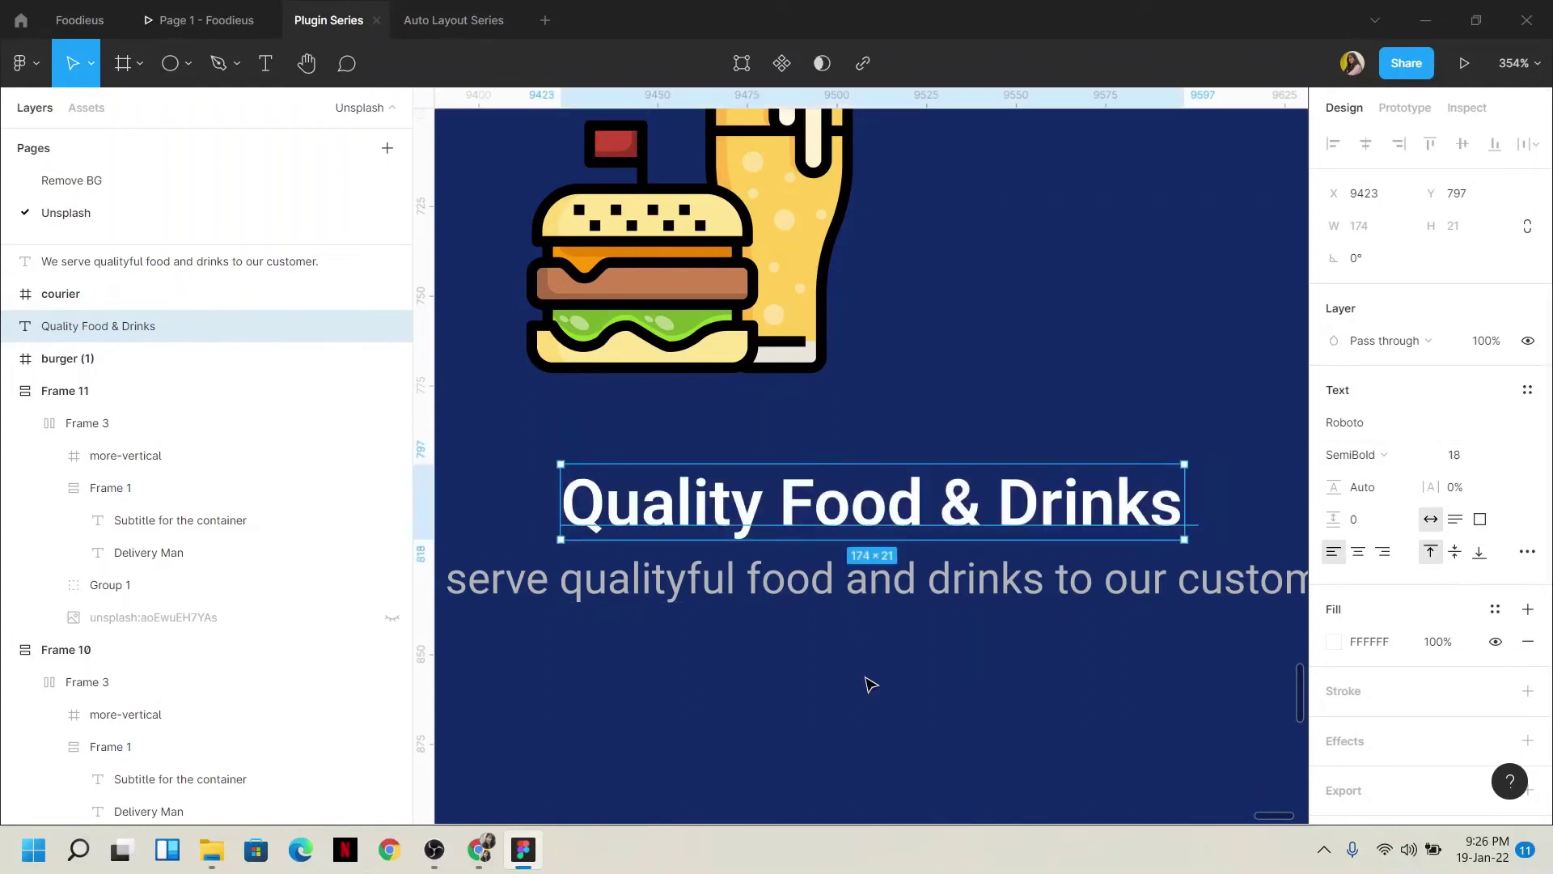
# Paste the copied letter F as separate text and place it directly below the heading, overlapping the description
pyautogui.press('Return')
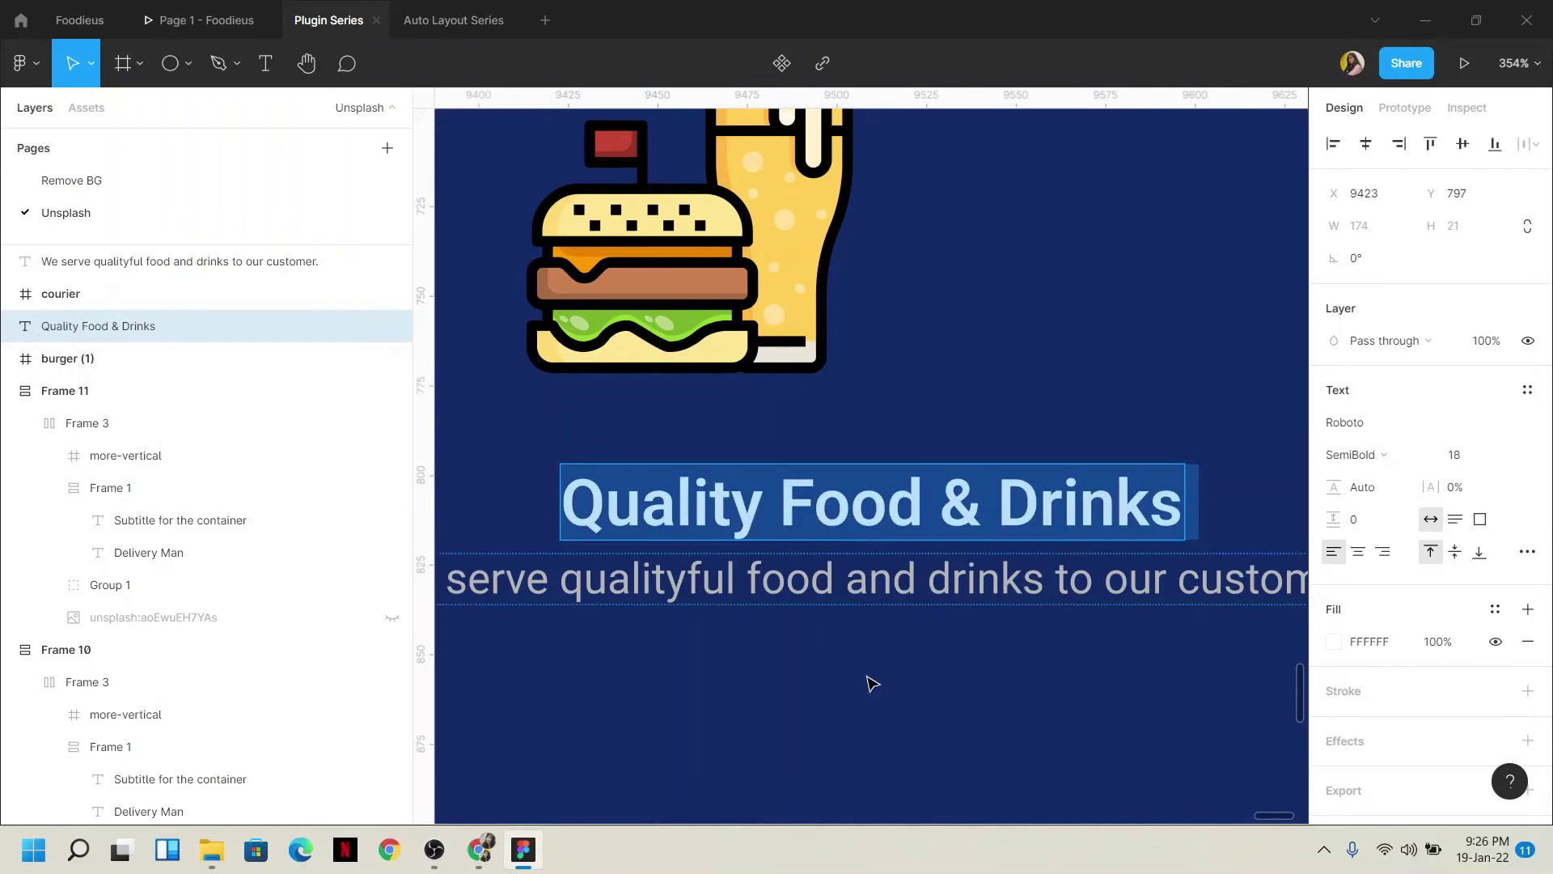
pyautogui.press('Escape')
pyautogui.press('Escape')
pyautogui.hotkey('ctrl', 'v')
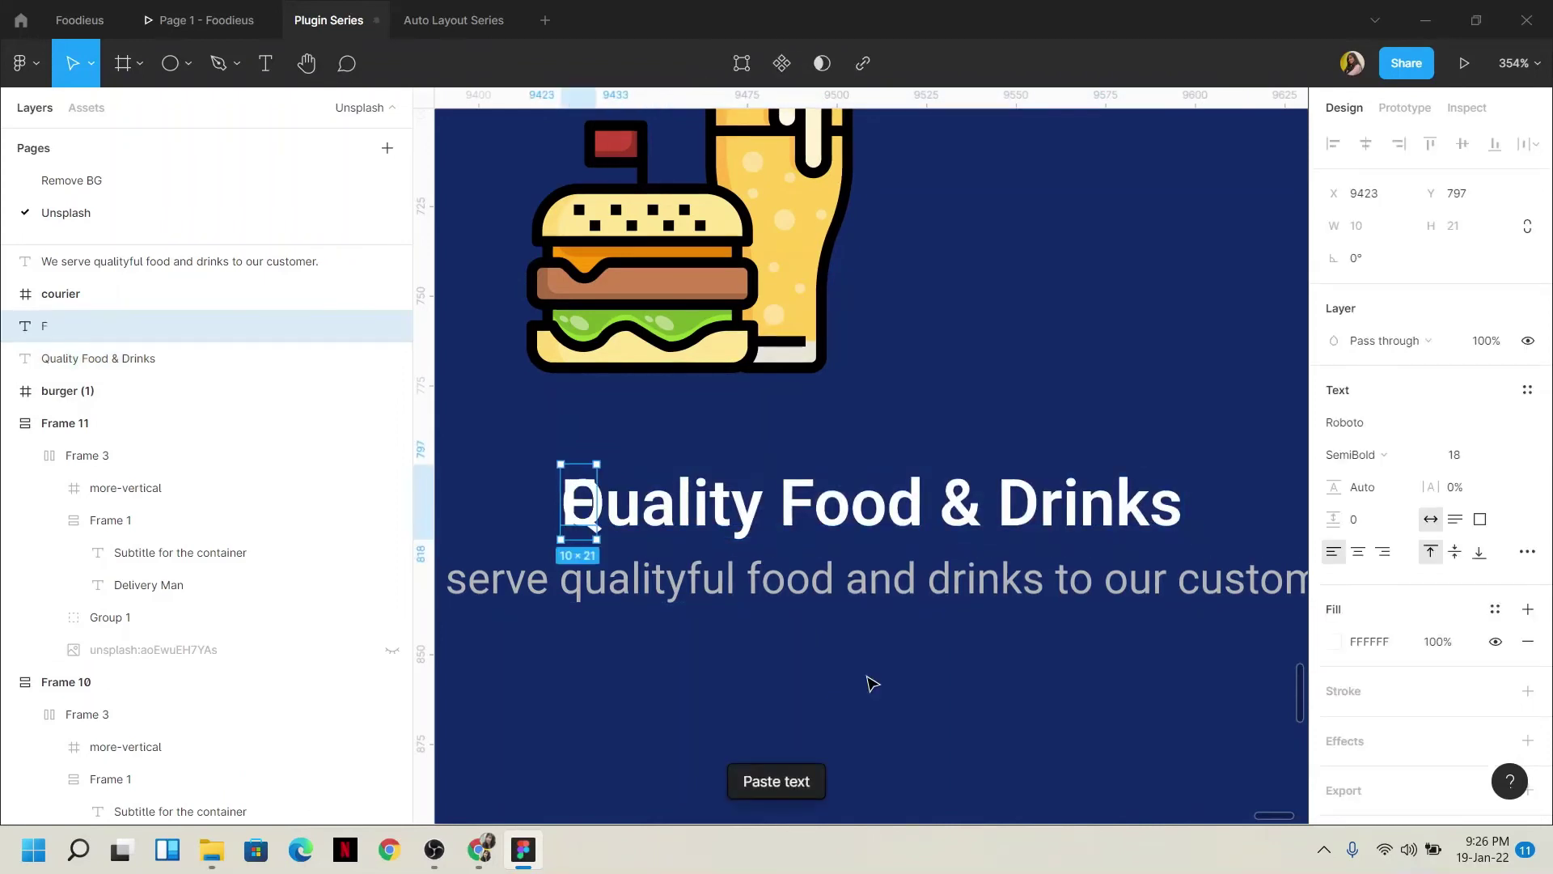
pyautogui.moveTo(582, 562); pyautogui.dragTo(823, 576)
pyautogui.click(904, 644)
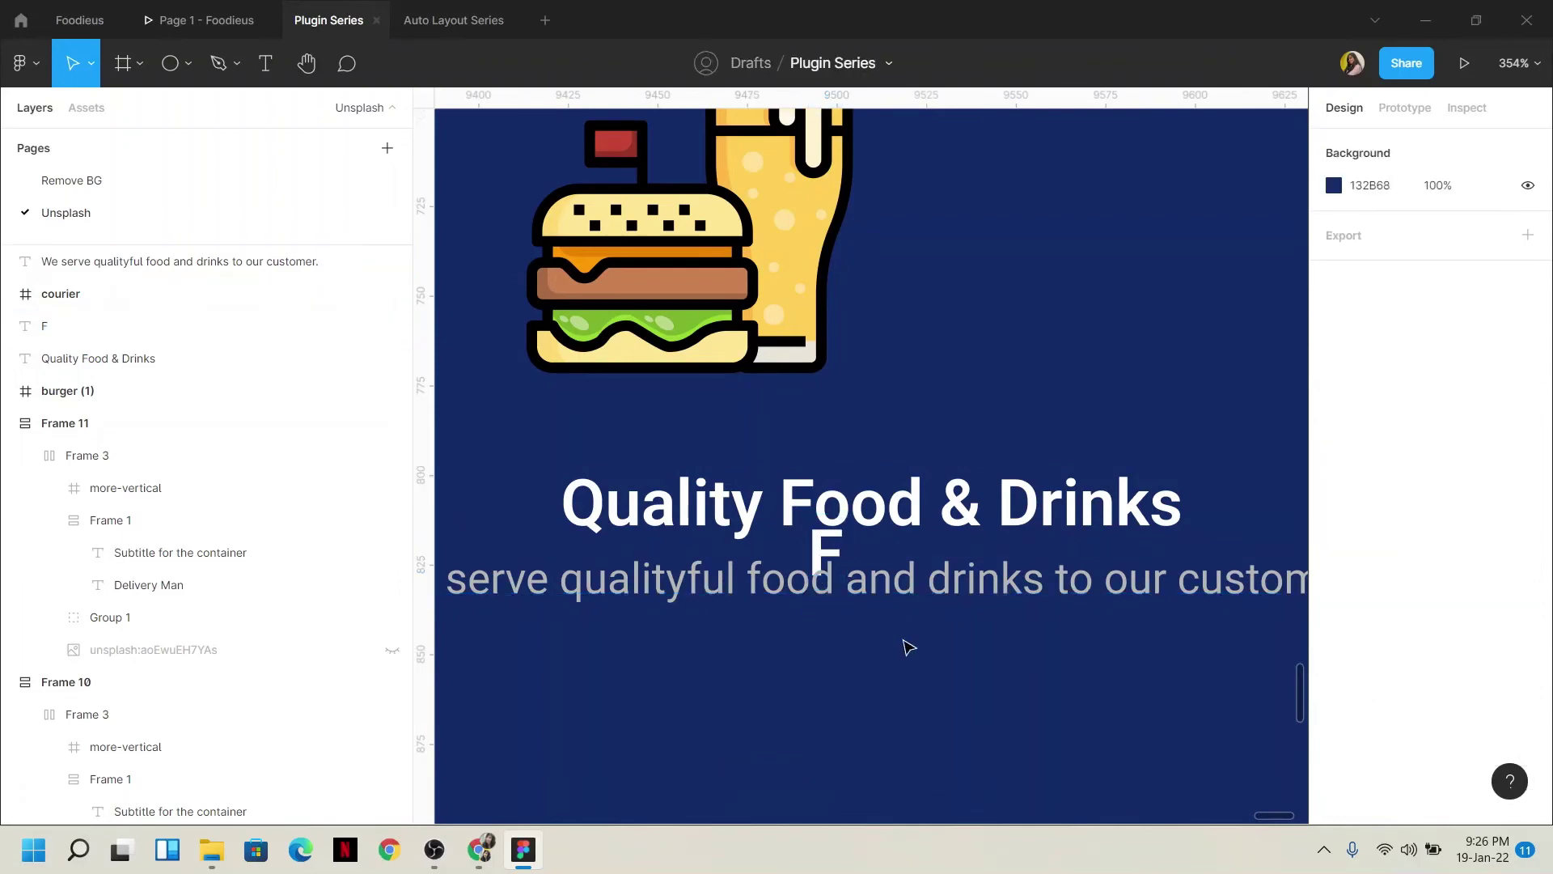
# Move the description slightly down using the letter F as the spacing gauge, and delete the F
pyautogui.click(891, 599)
pyautogui.moveTo(884, 593); pyautogui.dragTo(887, 603)
pyautogui.click(813, 534)
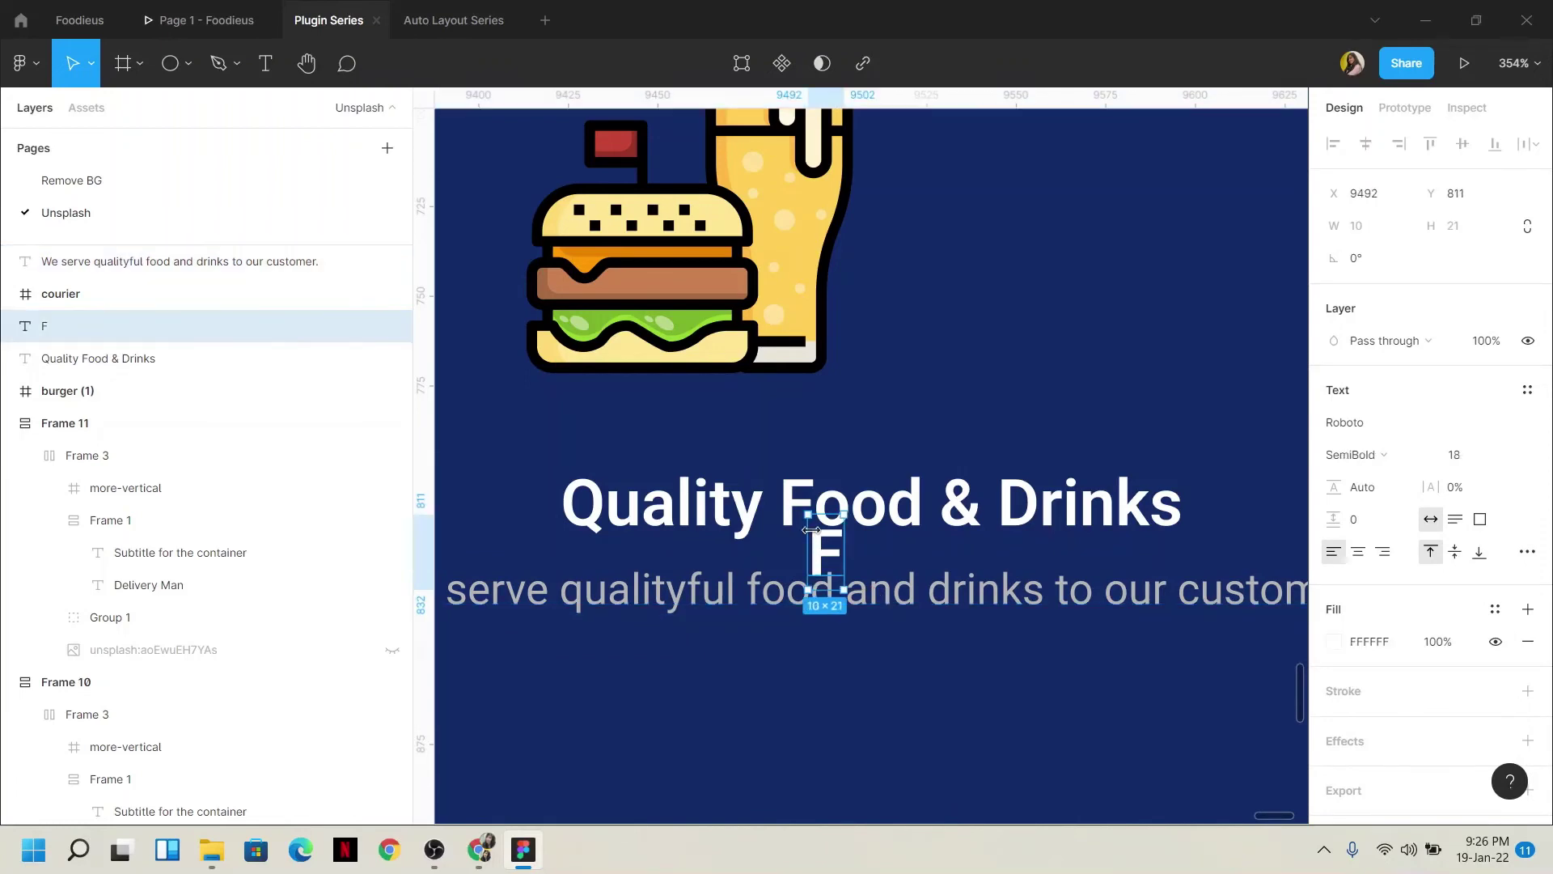
pyautogui.press('Delete')
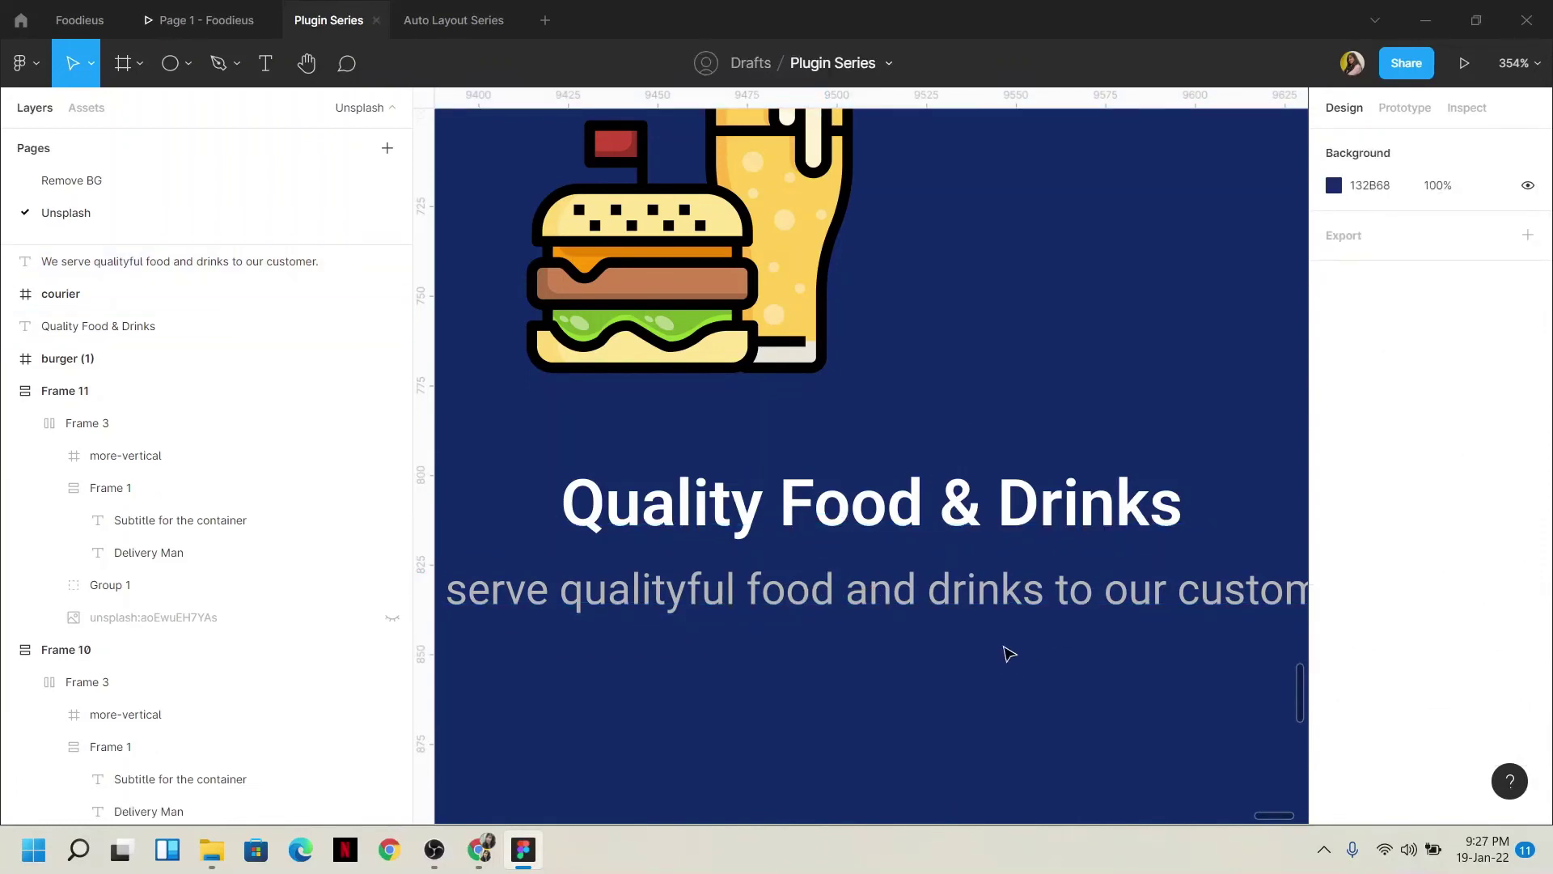
pyautogui.scroll(-3, 1029, 624)
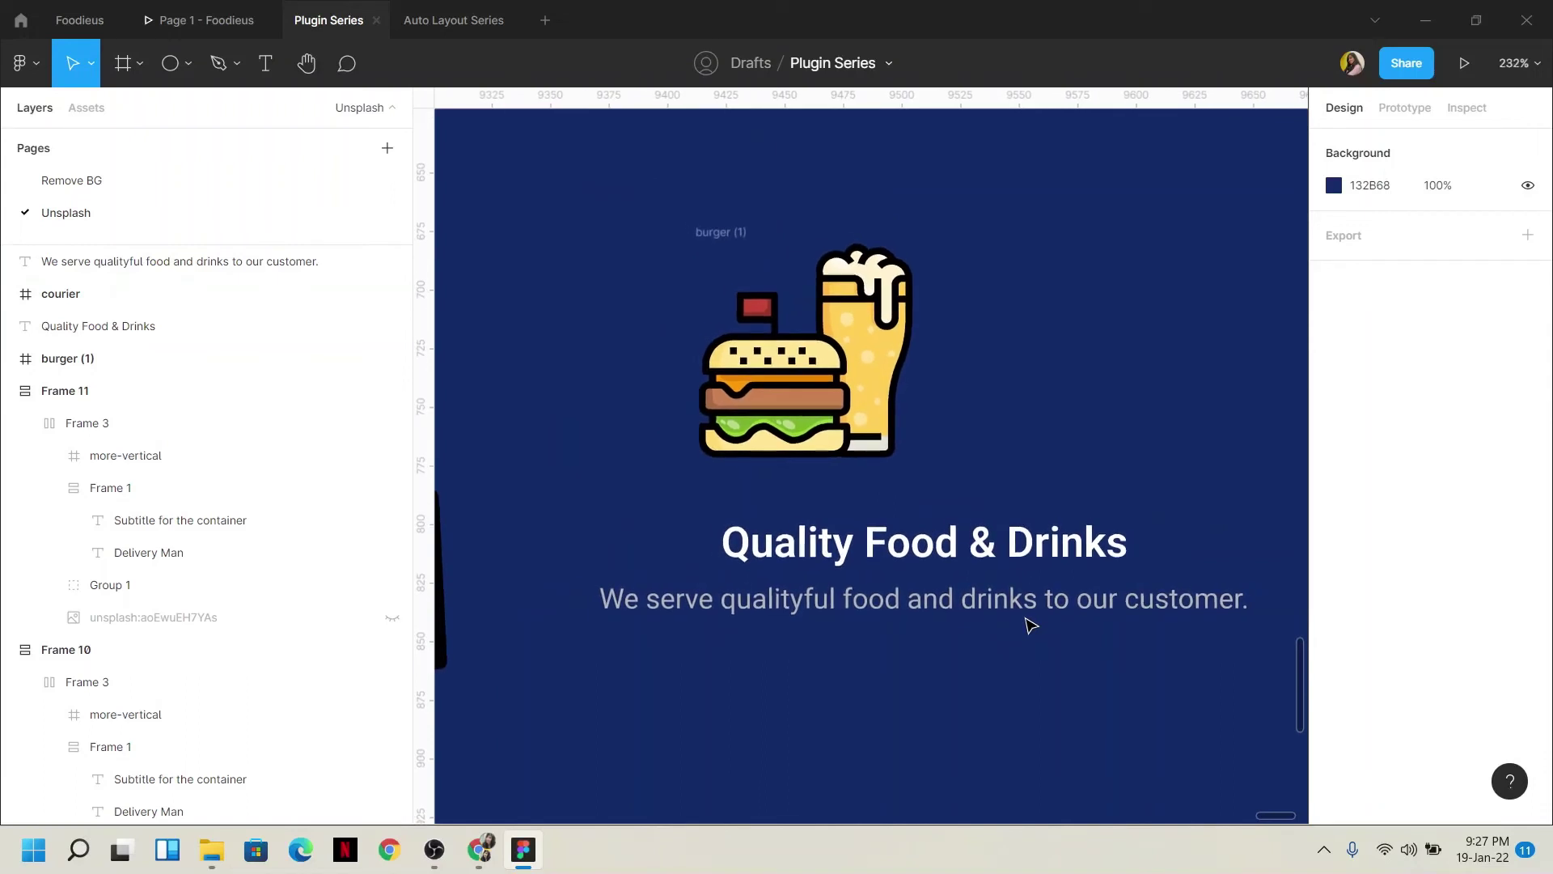
pyautogui.scroll(1, 1030, 624)
pyautogui.hscroll(2, 1029, 625)
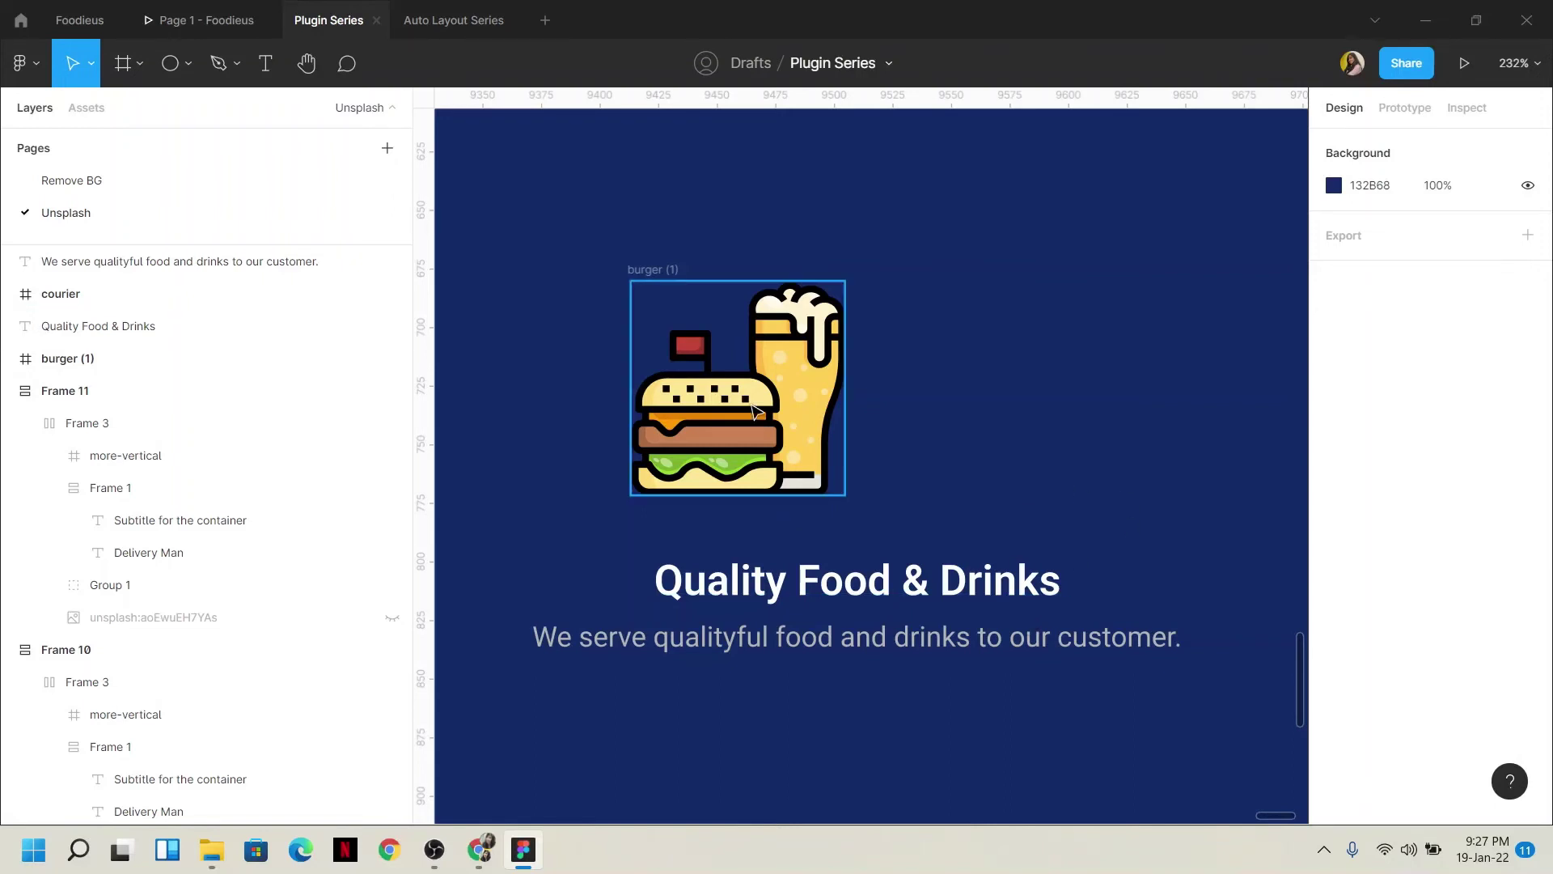
pyautogui.moveTo(756, 378); pyautogui.dragTo(845, 384)
pyautogui.hotkey('ctrl', 'z')
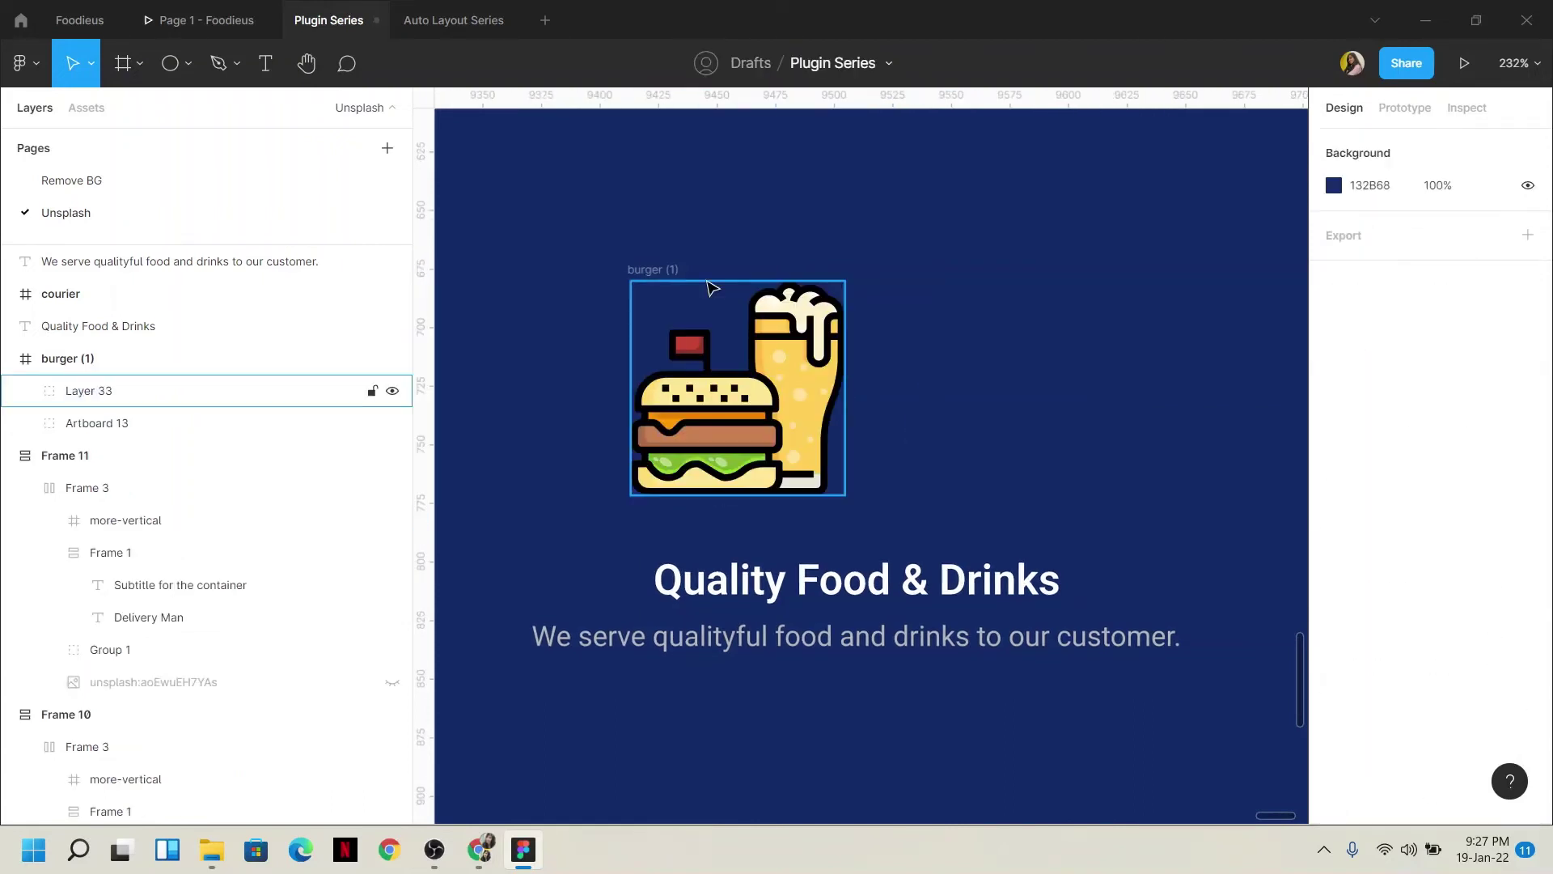
# Move the burger illustration centrally above the heading, and wrap the heading and description in a vertical auto layout aligned top centre
pyautogui.moveTo(647, 270); pyautogui.dragTo(761, 281)
pyautogui.moveTo(558, 569); pyautogui.dragTo(1083, 736)
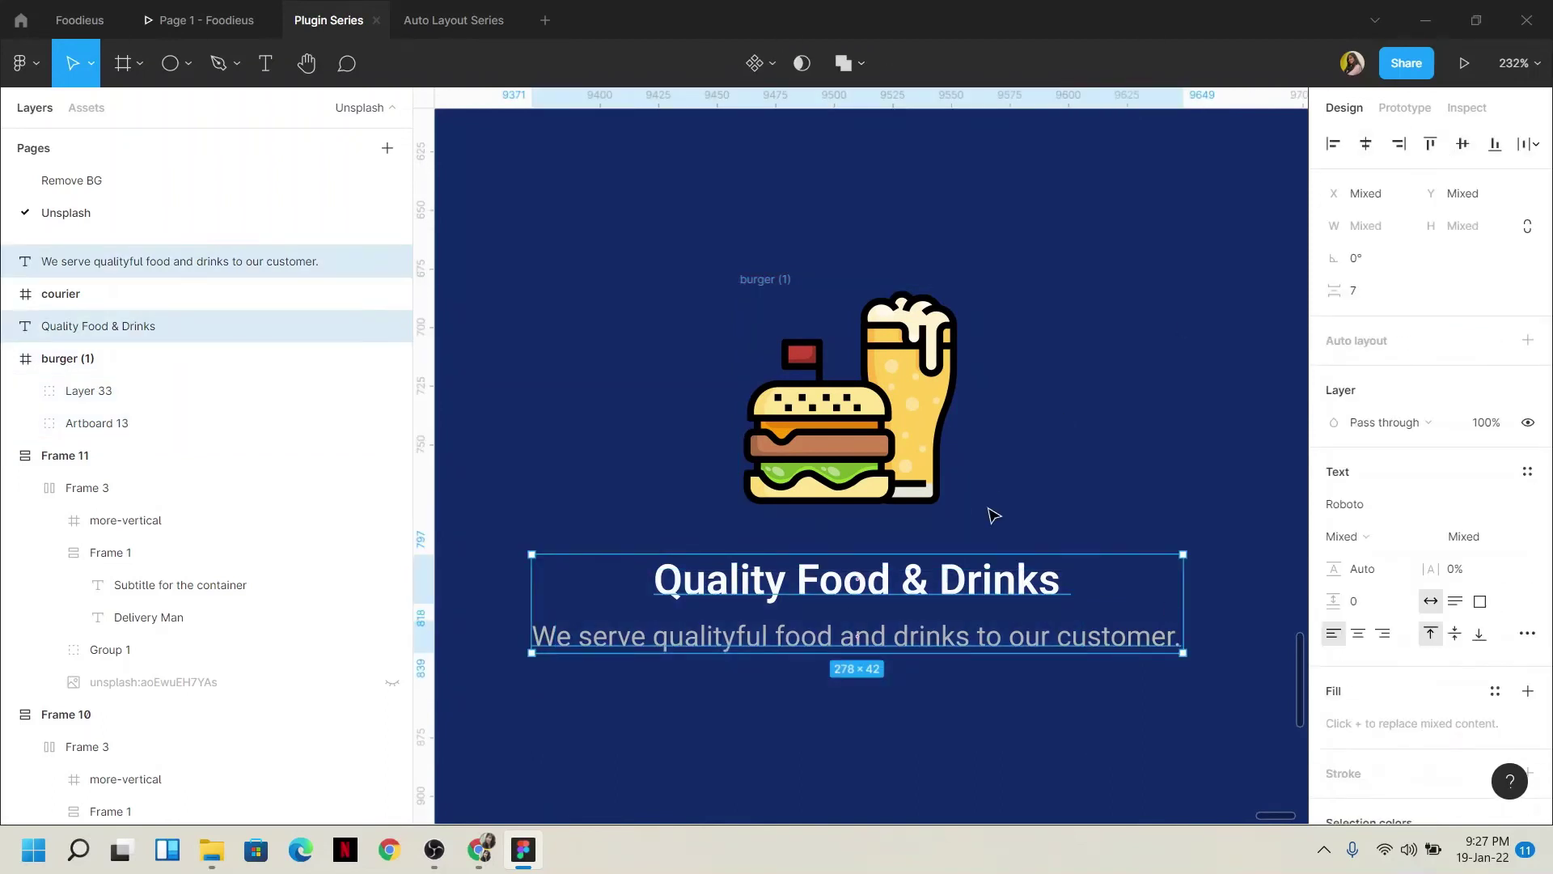
pyautogui.hotkey('shift', 'a')
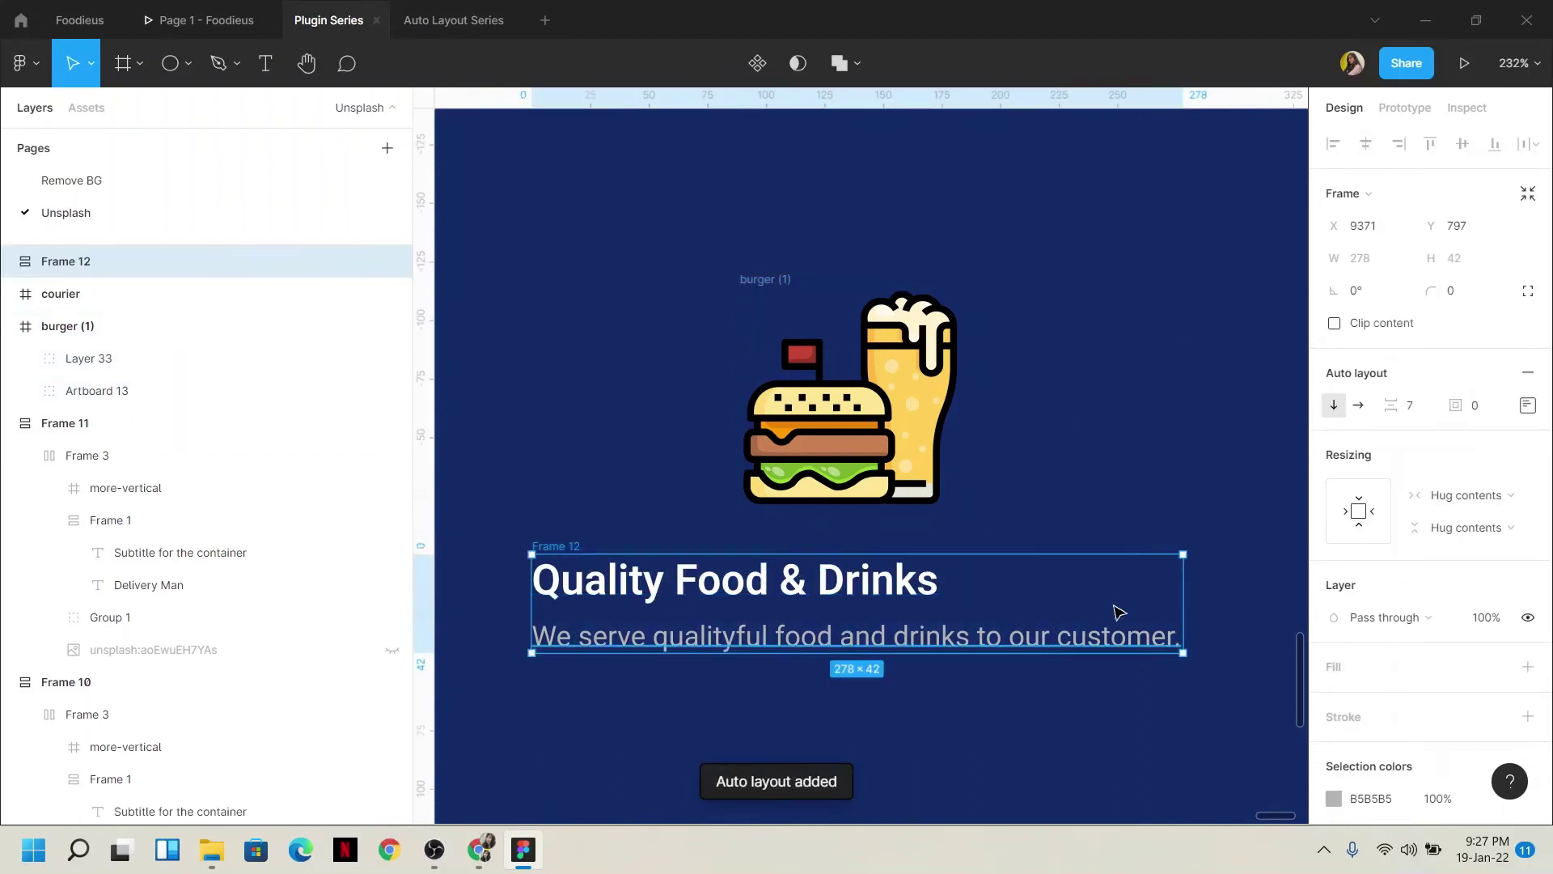
pyautogui.click(1528, 404)
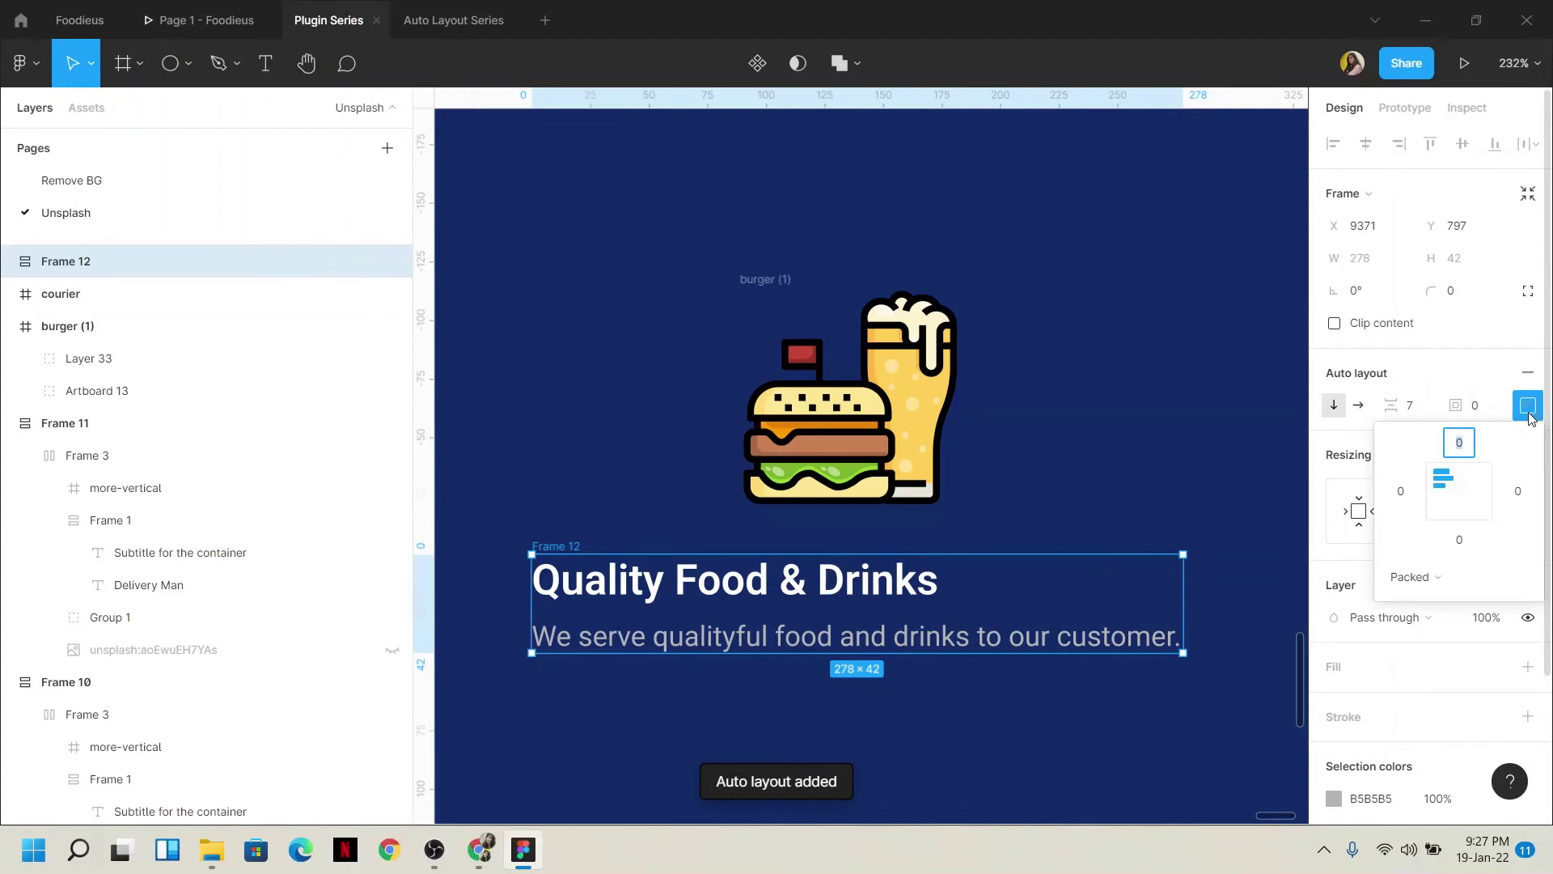
pyautogui.click(1459, 482)
pyautogui.click(1173, 469)
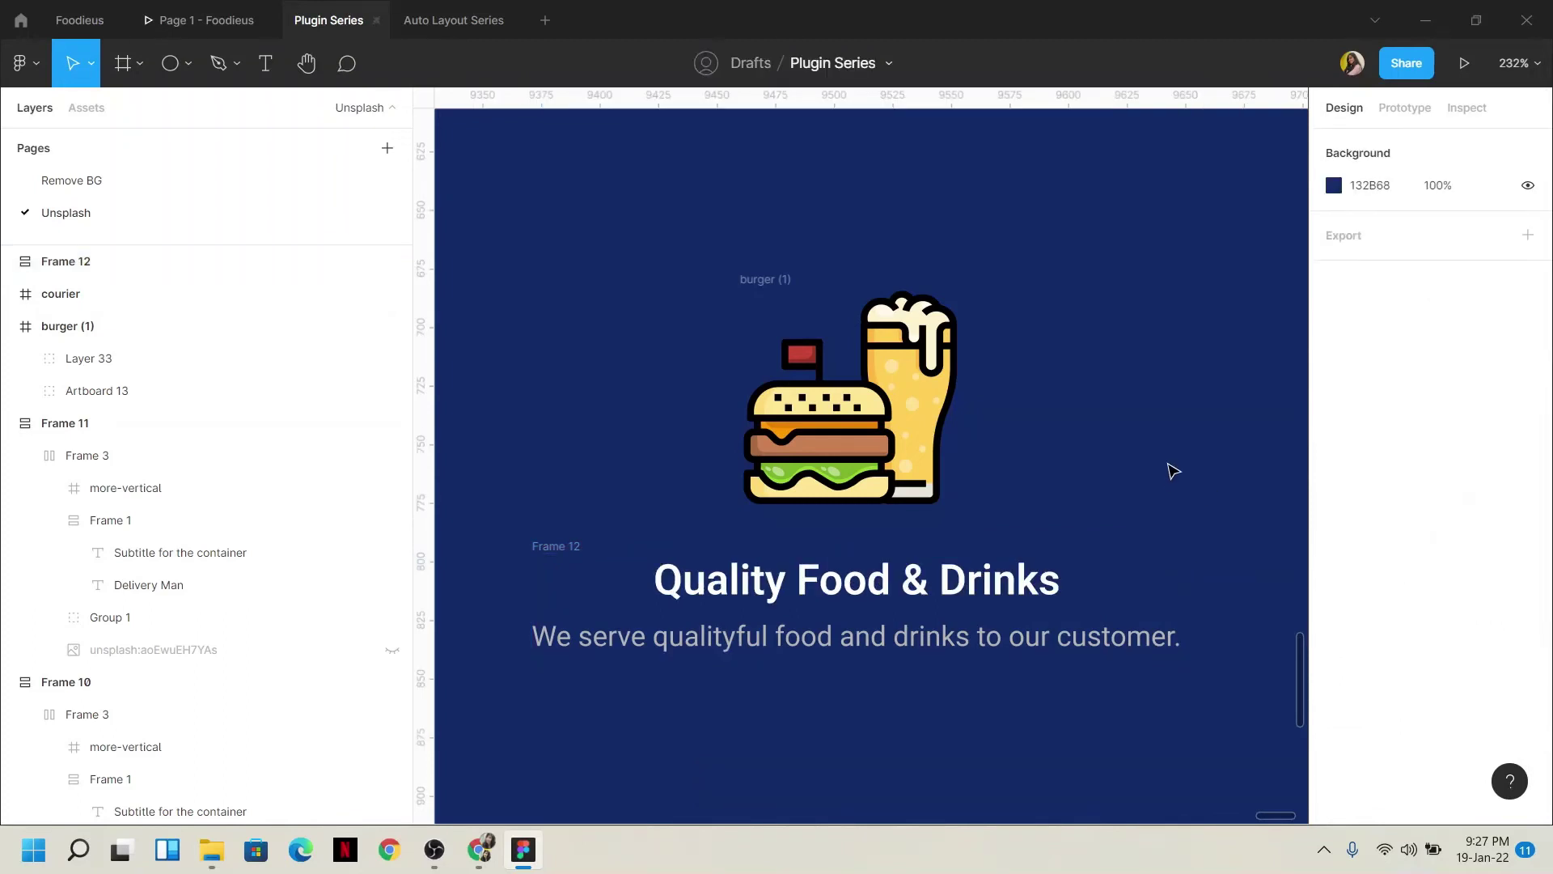
# Combine the burger illustration and the text frame into one vertical auto layout with its content aligned top centre
pyautogui.click(764, 280)
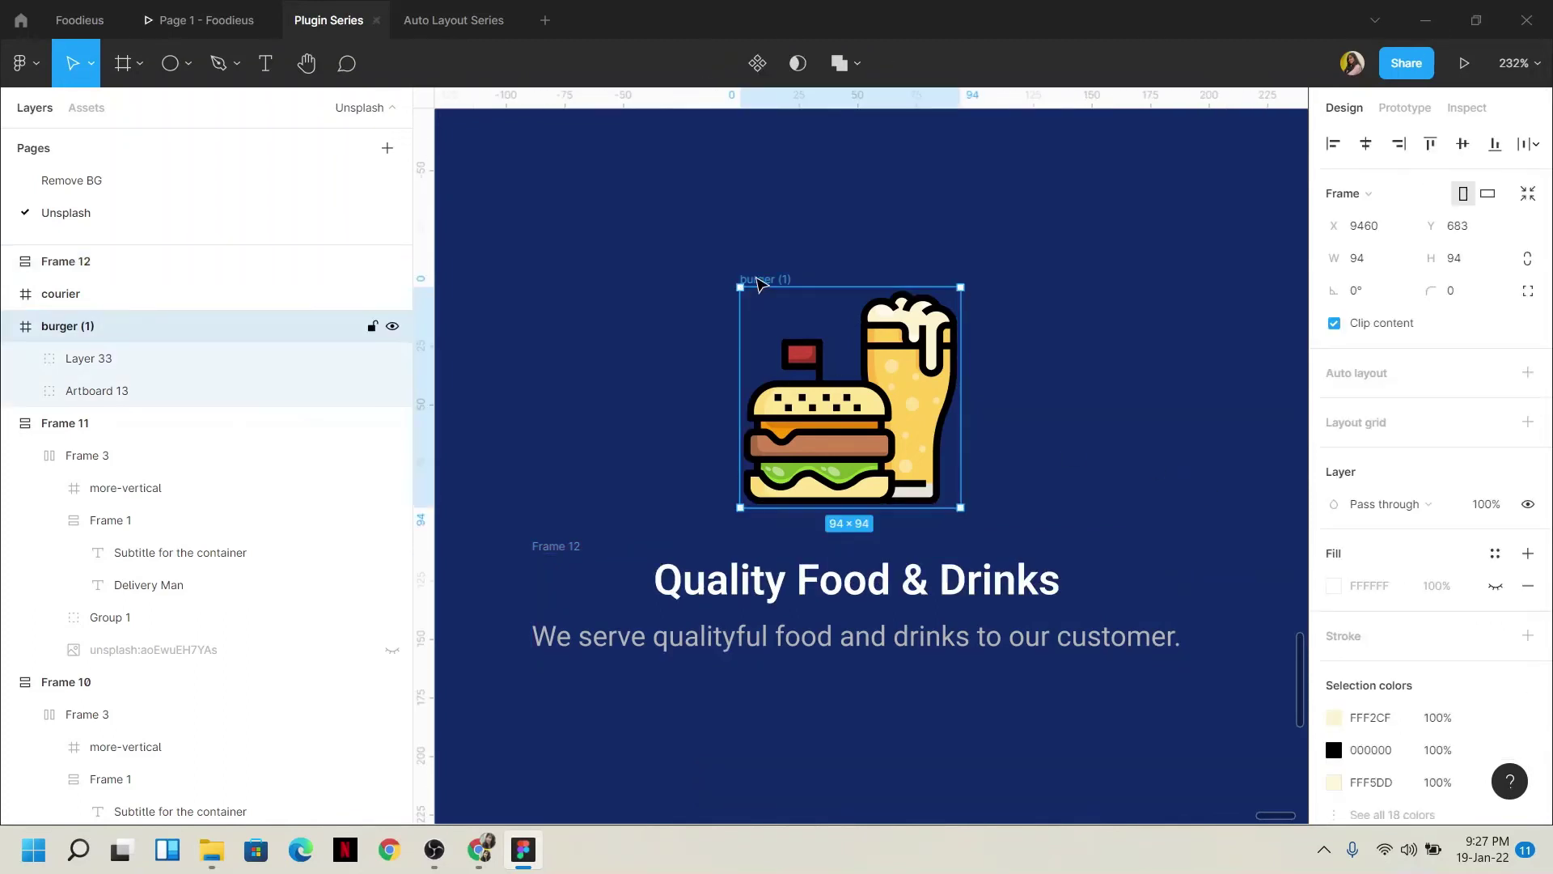
pyautogui.click(555, 548)
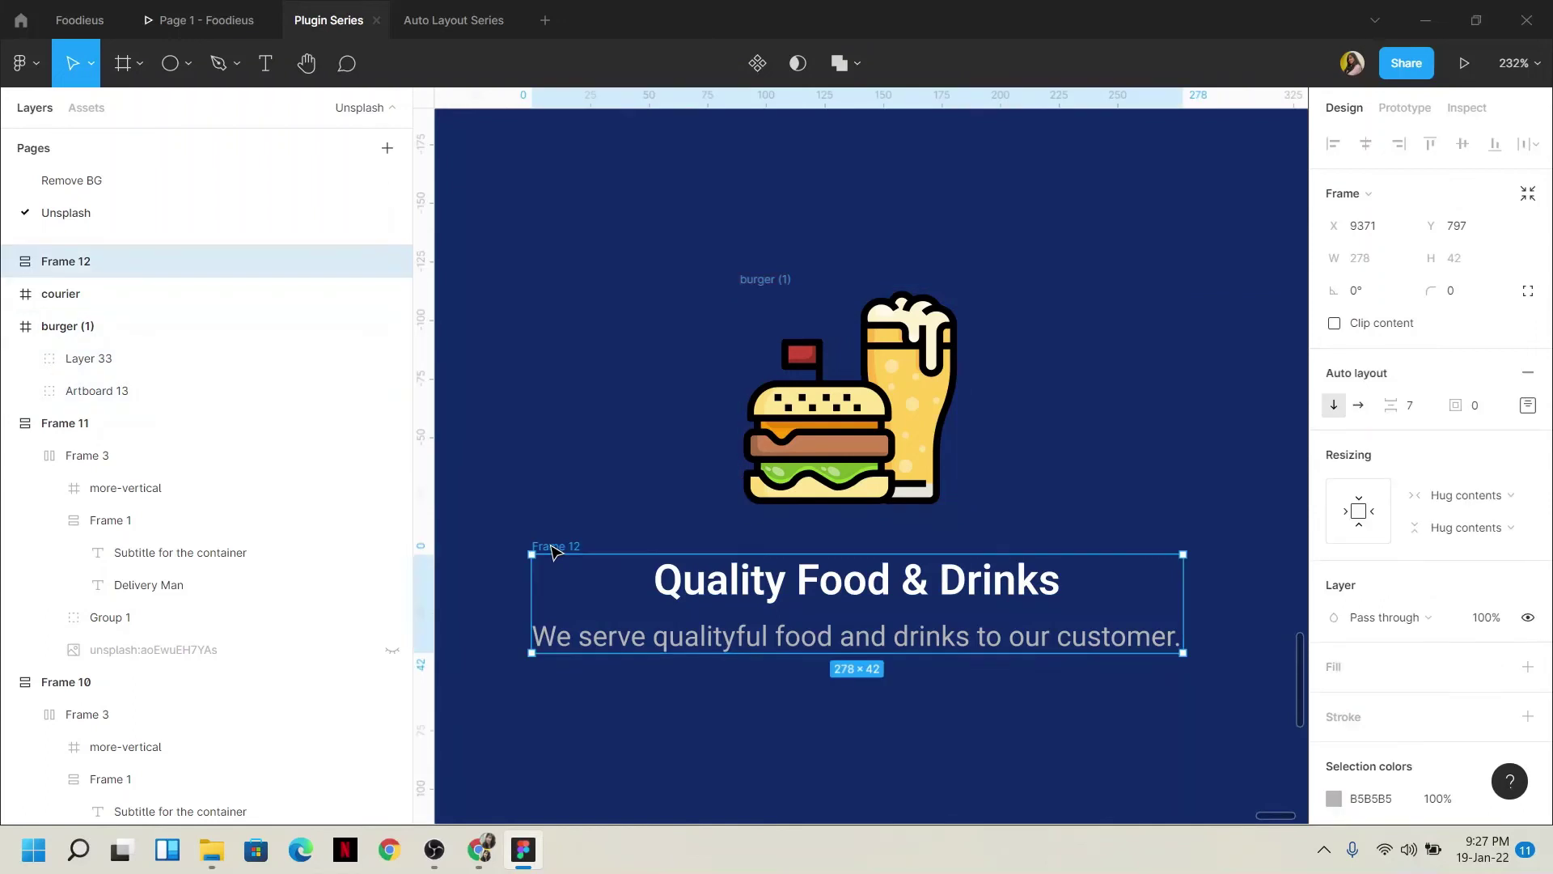
pyautogui.keyDown('shift'); pyautogui.click(760, 287); pyautogui.keyUp('shift')
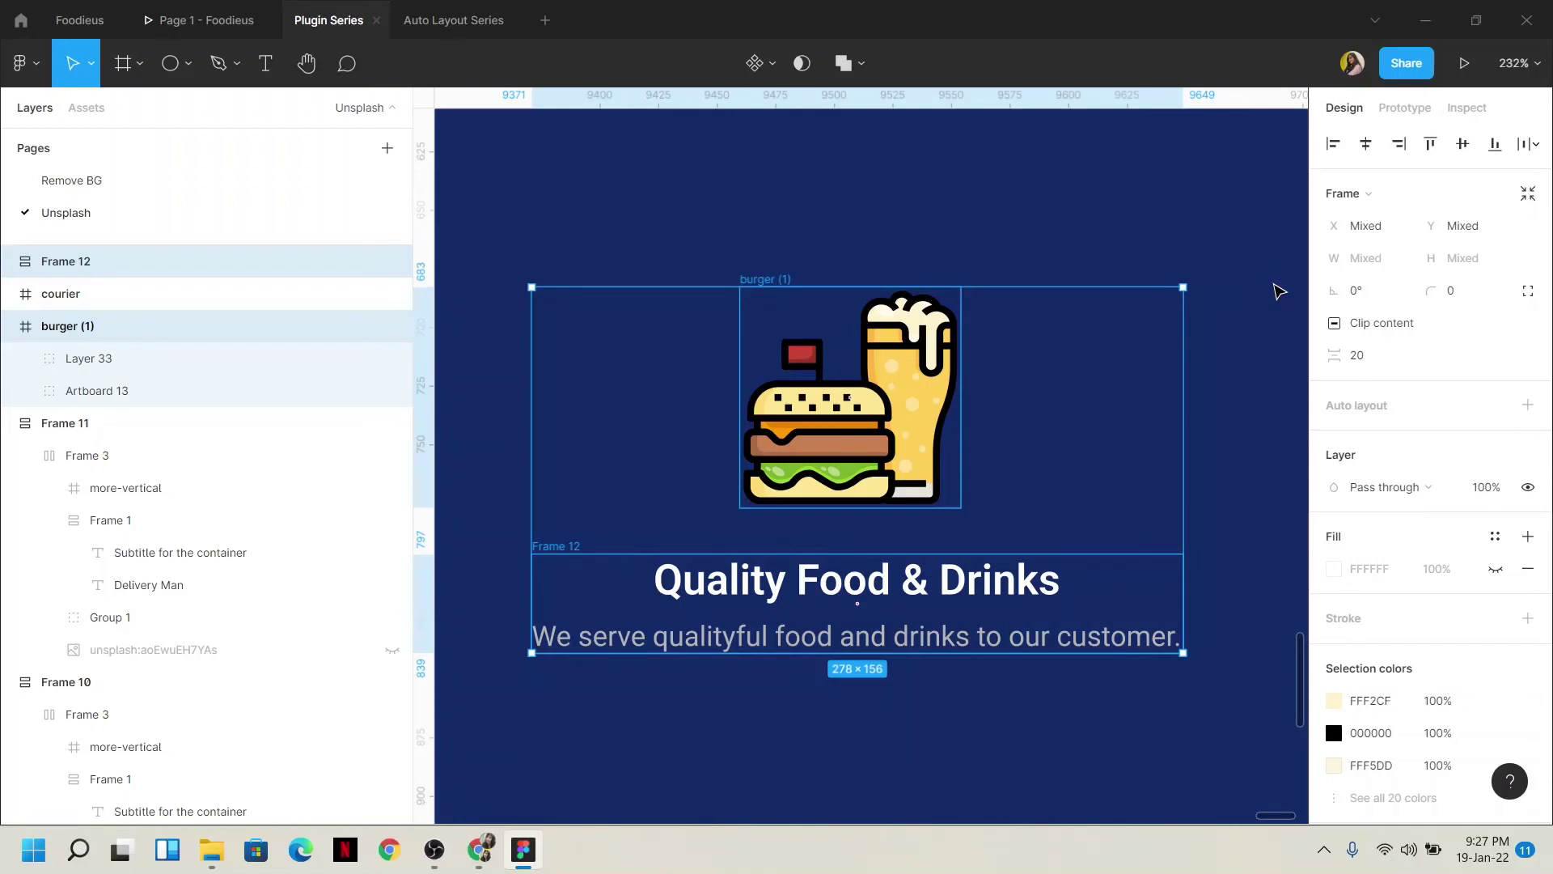
pyautogui.hotkey('shift', 'a')
pyautogui.click(1528, 403)
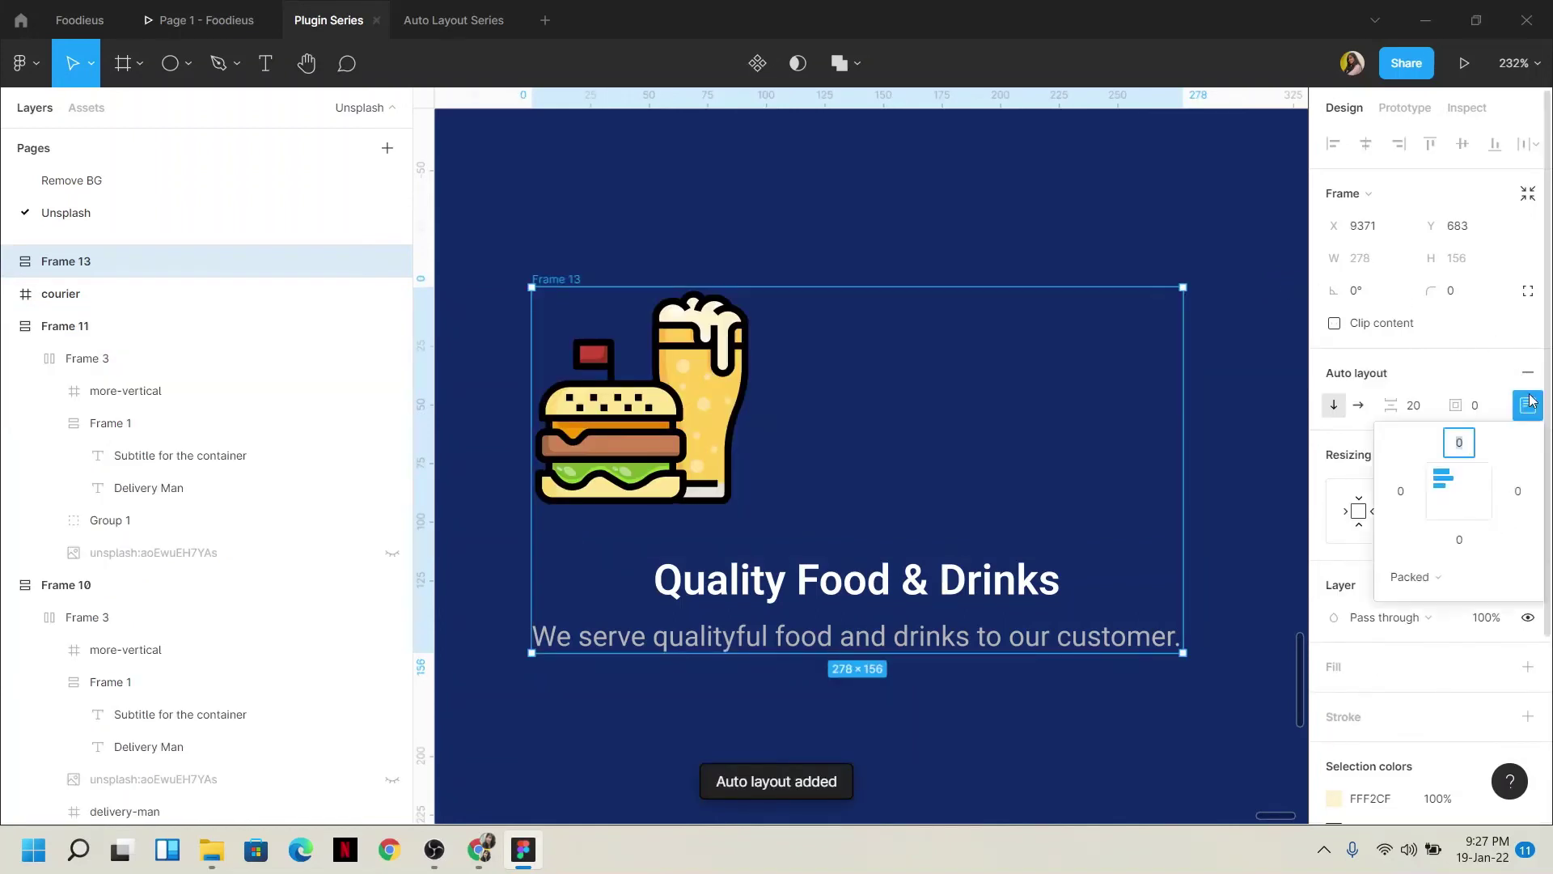
pyautogui.click(1458, 473)
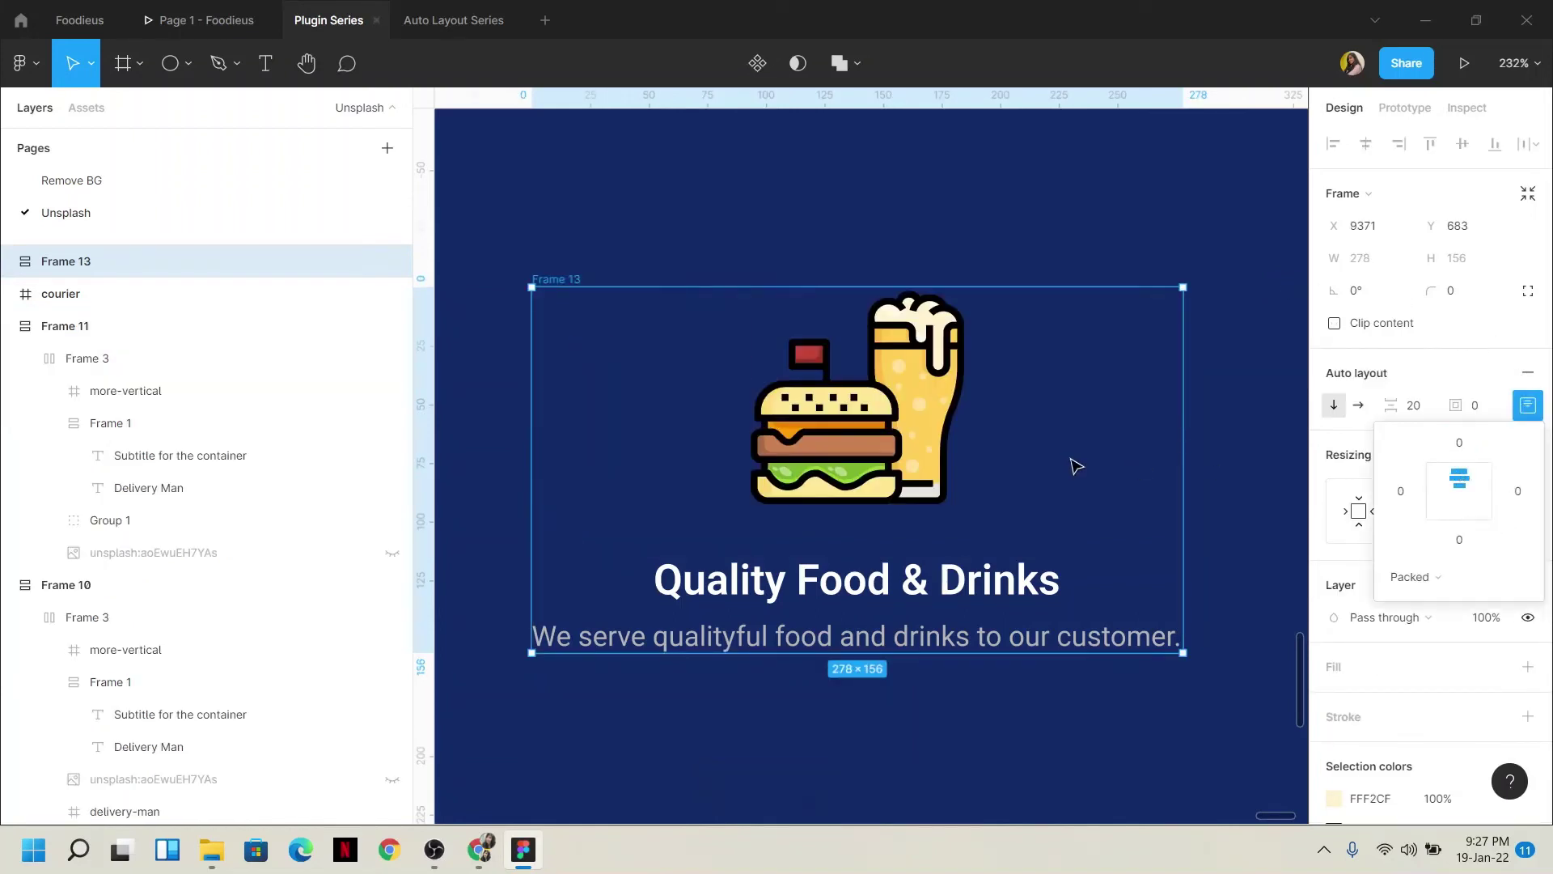
pyautogui.click(1286, 447)
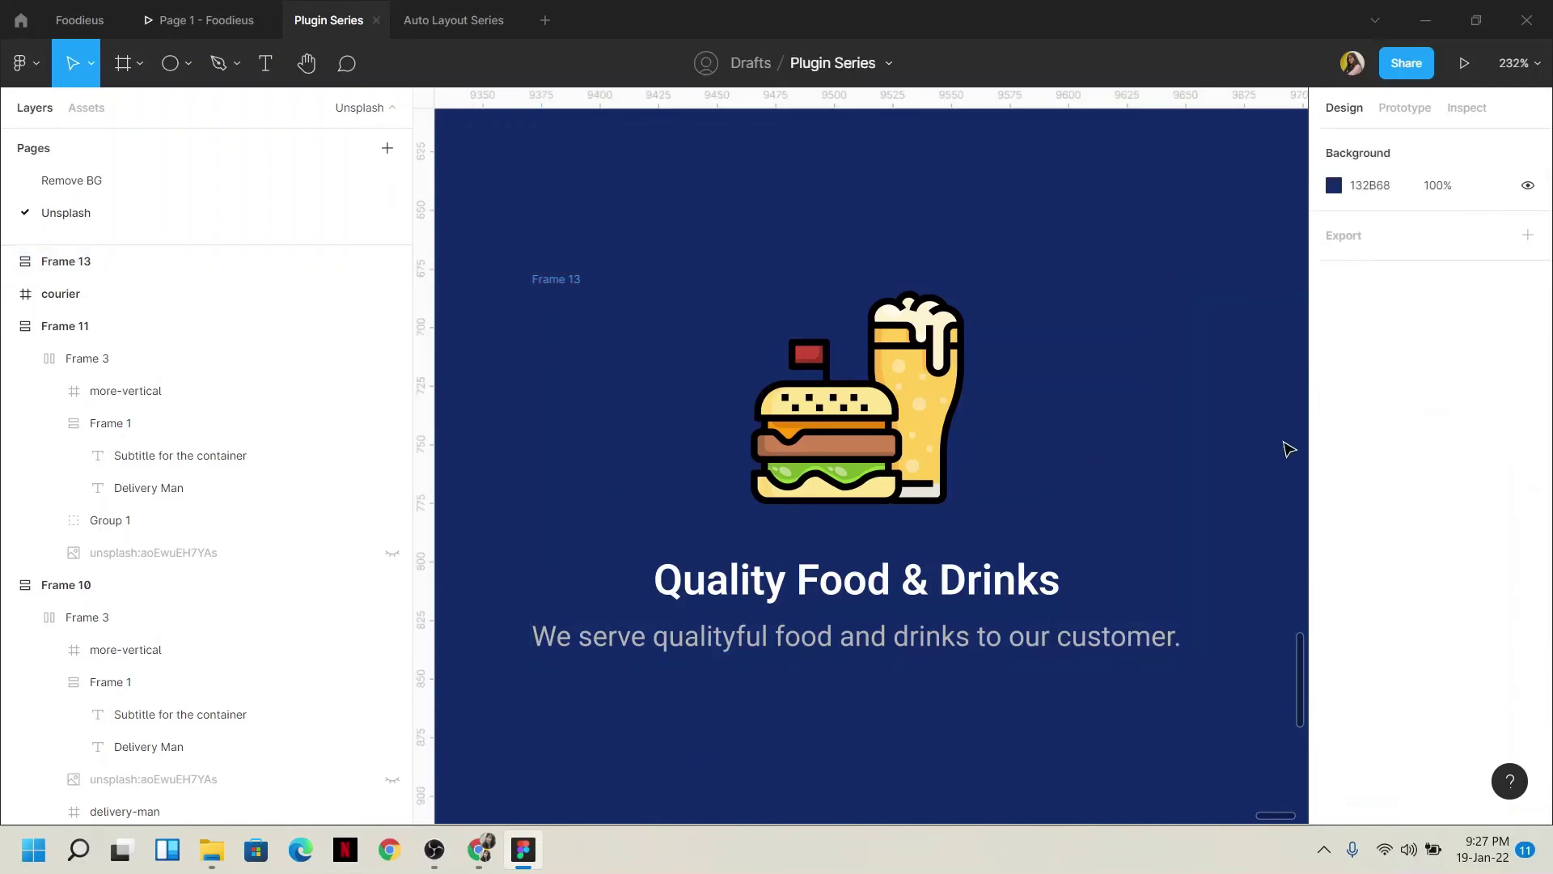
# Add an iPhone 13 Pro Max frame beside the burger feature block
pyautogui.scroll(-5, 1017, 507)
pyautogui.click(841, 411)
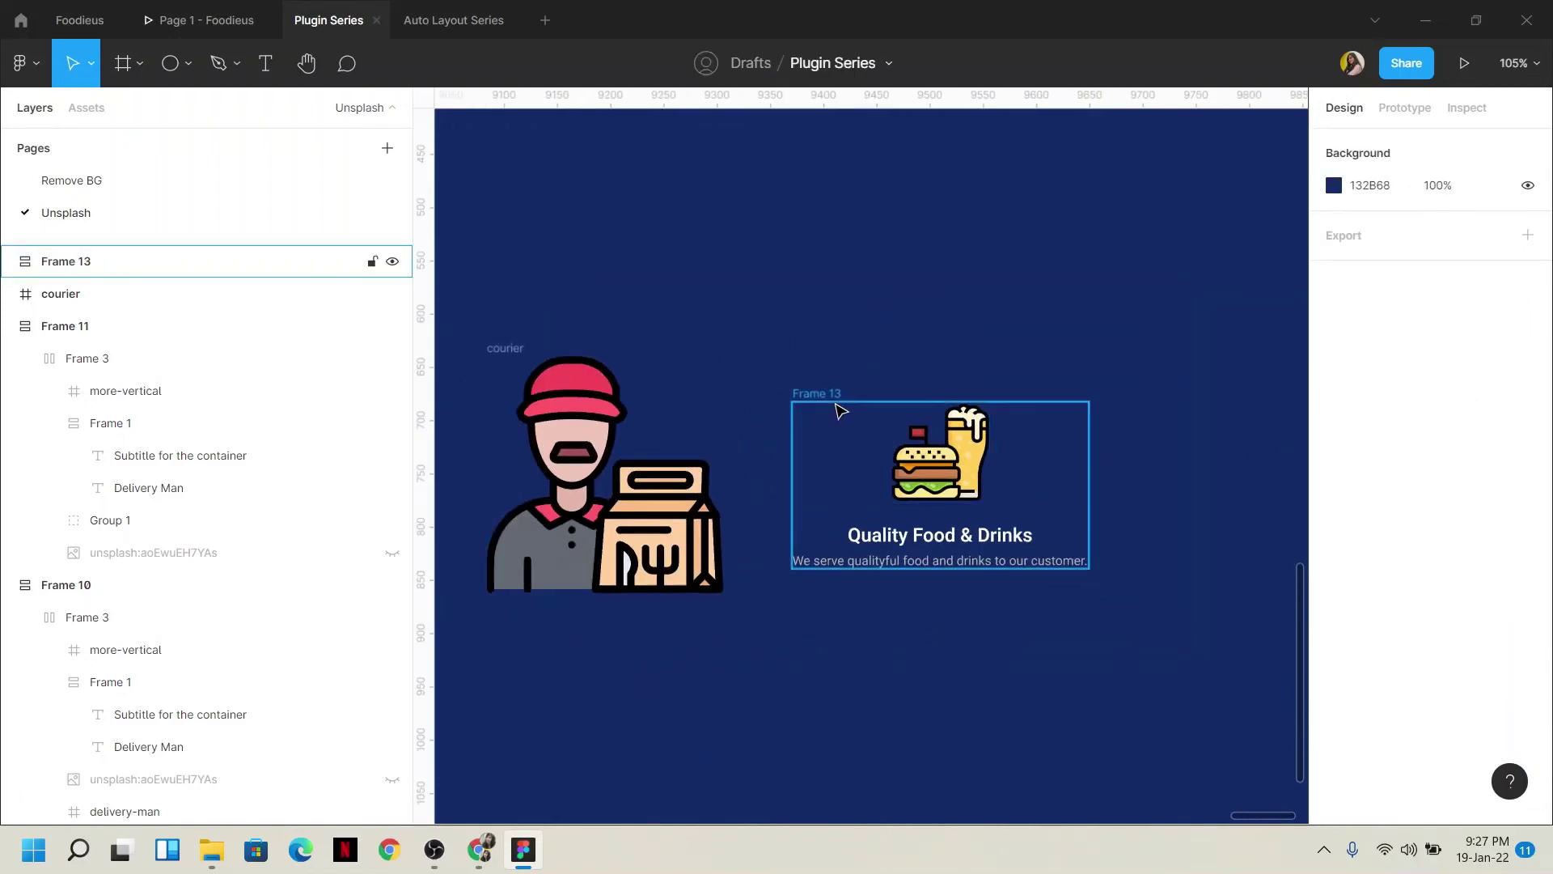
pyautogui.press('Escape')
pyautogui.hscroll(5, 1029, 572)
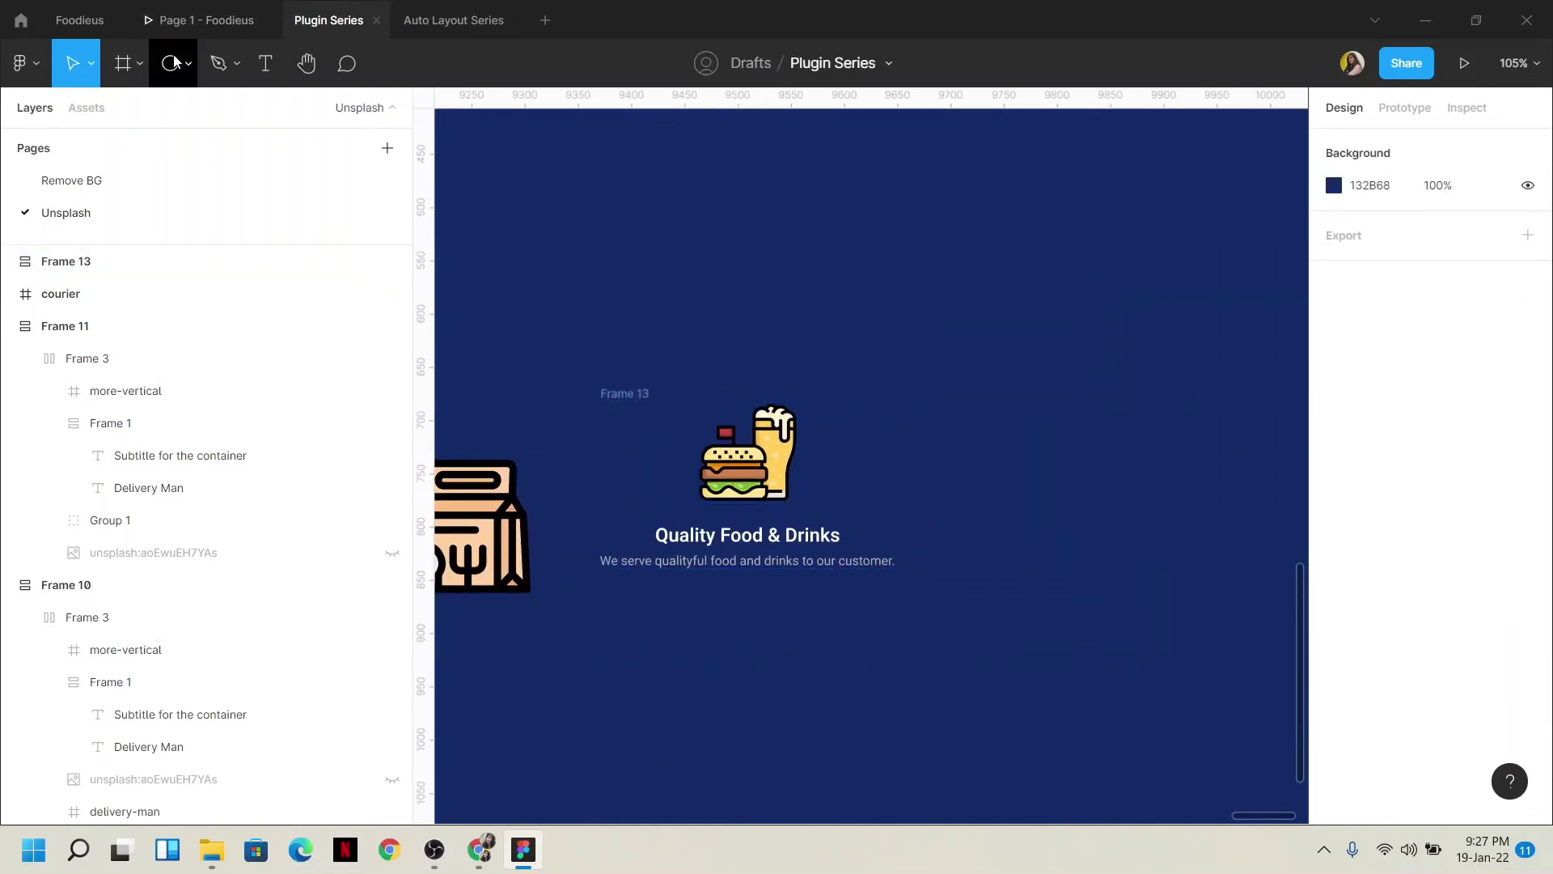
pyautogui.click(144, 65)
pyautogui.click(121, 115)
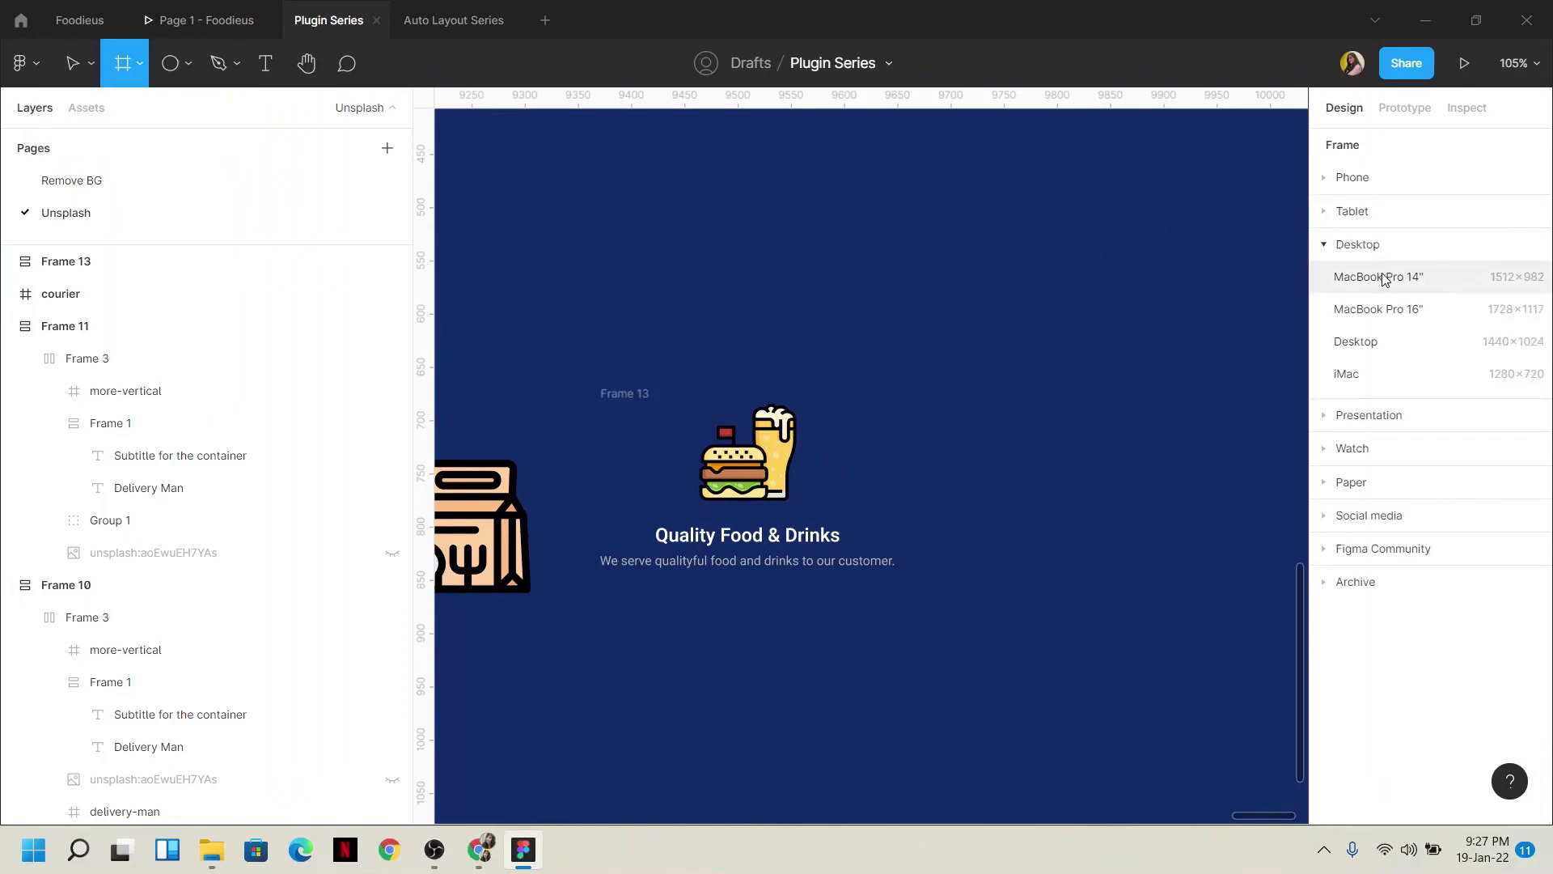
pyautogui.click(1324, 177)
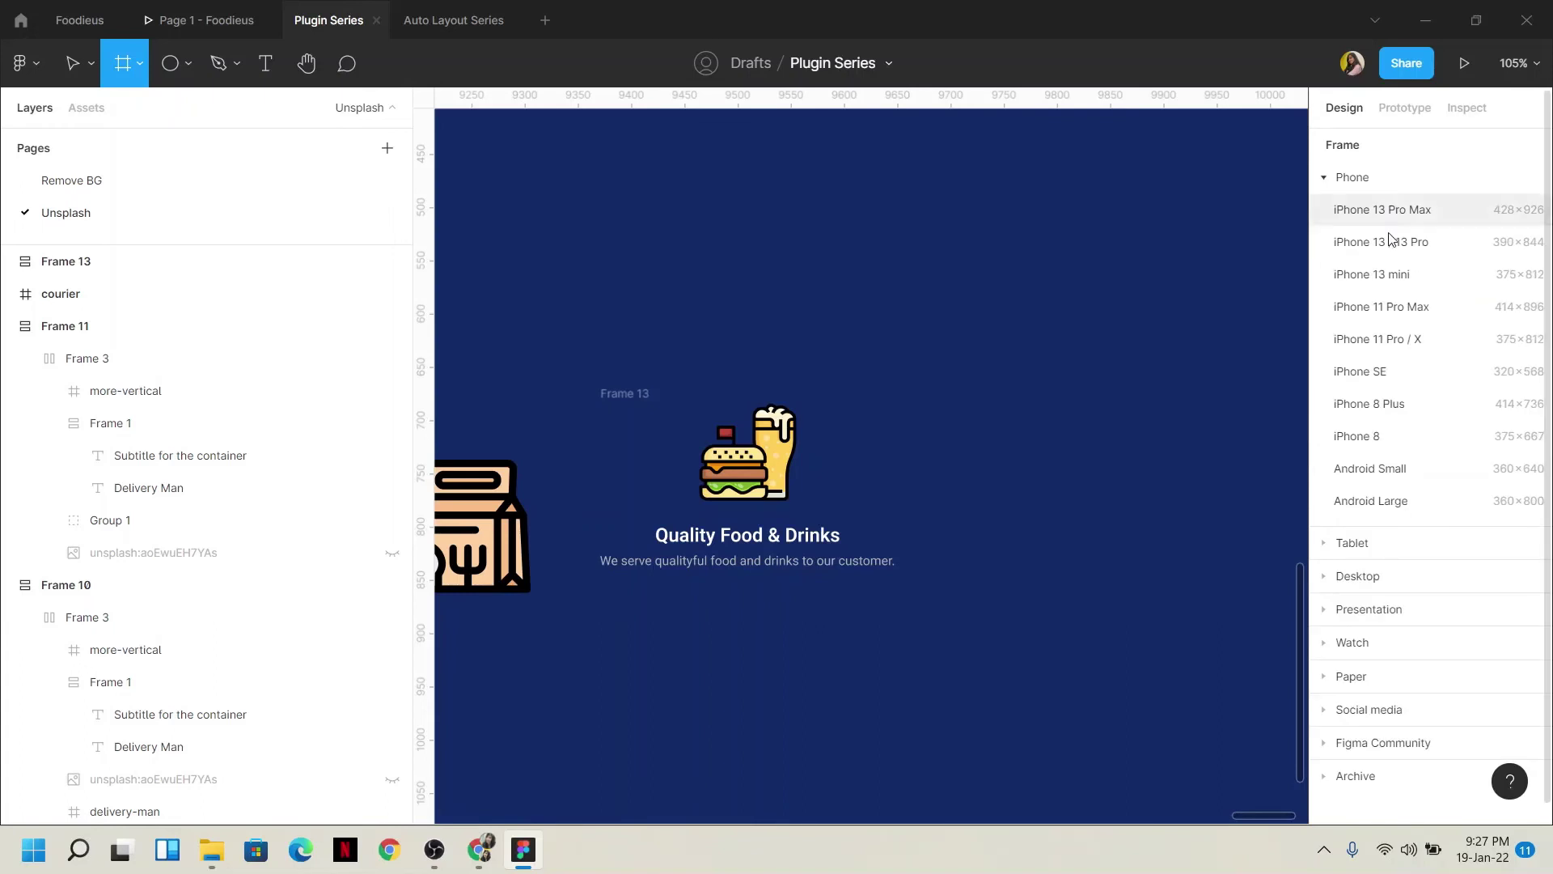
pyautogui.click(1382, 213)
# Move the burger feature block into the upper part of the iPhone 13 Pro Max frame
pyautogui.click(661, 427)
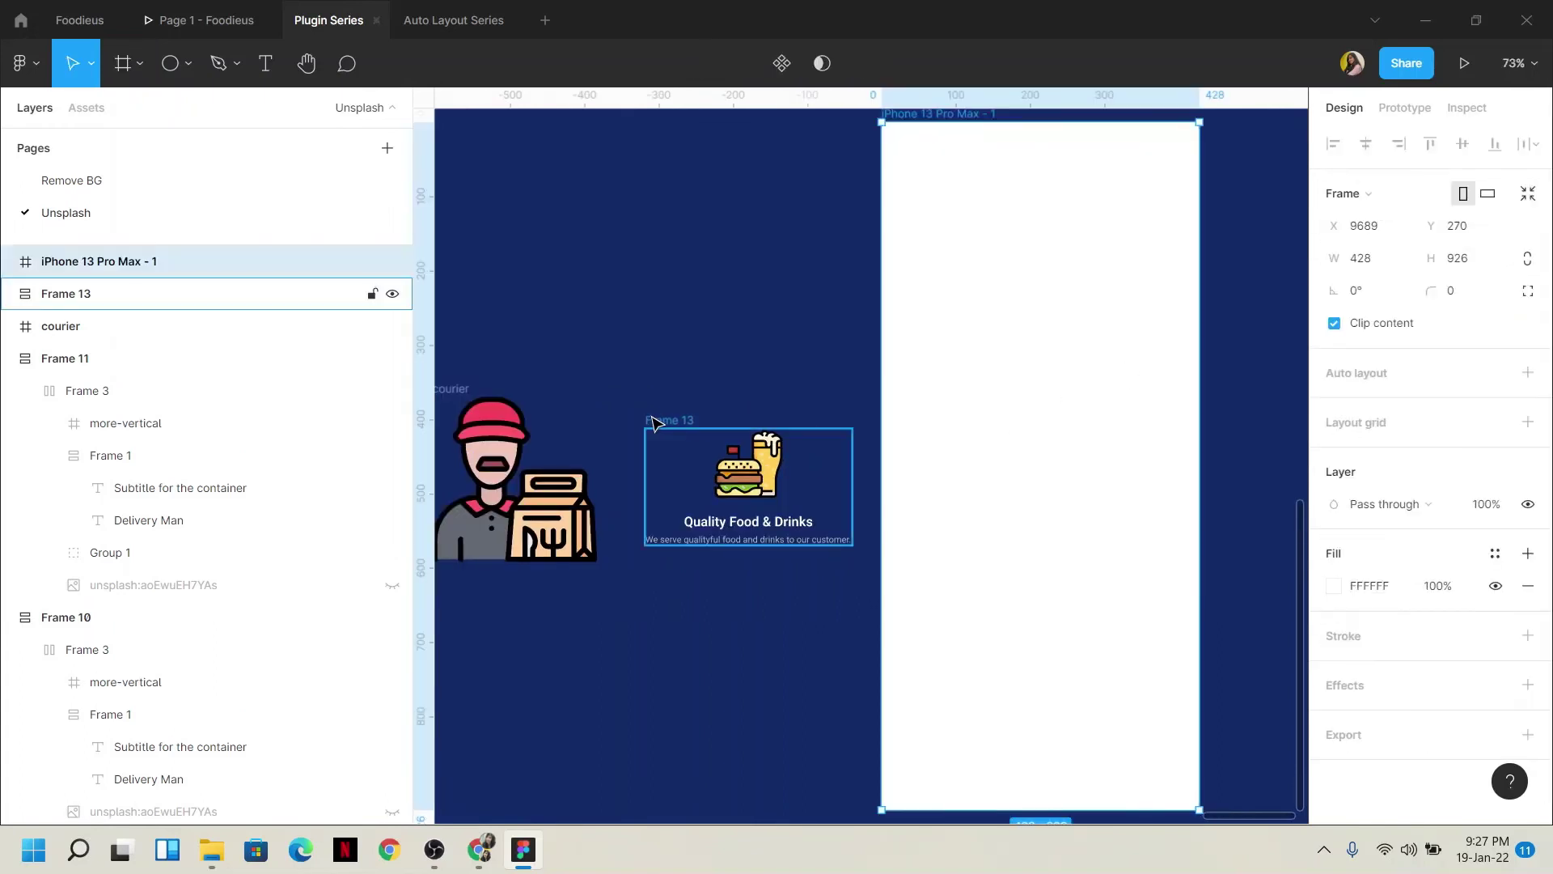
pyautogui.moveTo(649, 422); pyautogui.dragTo(925, 301)
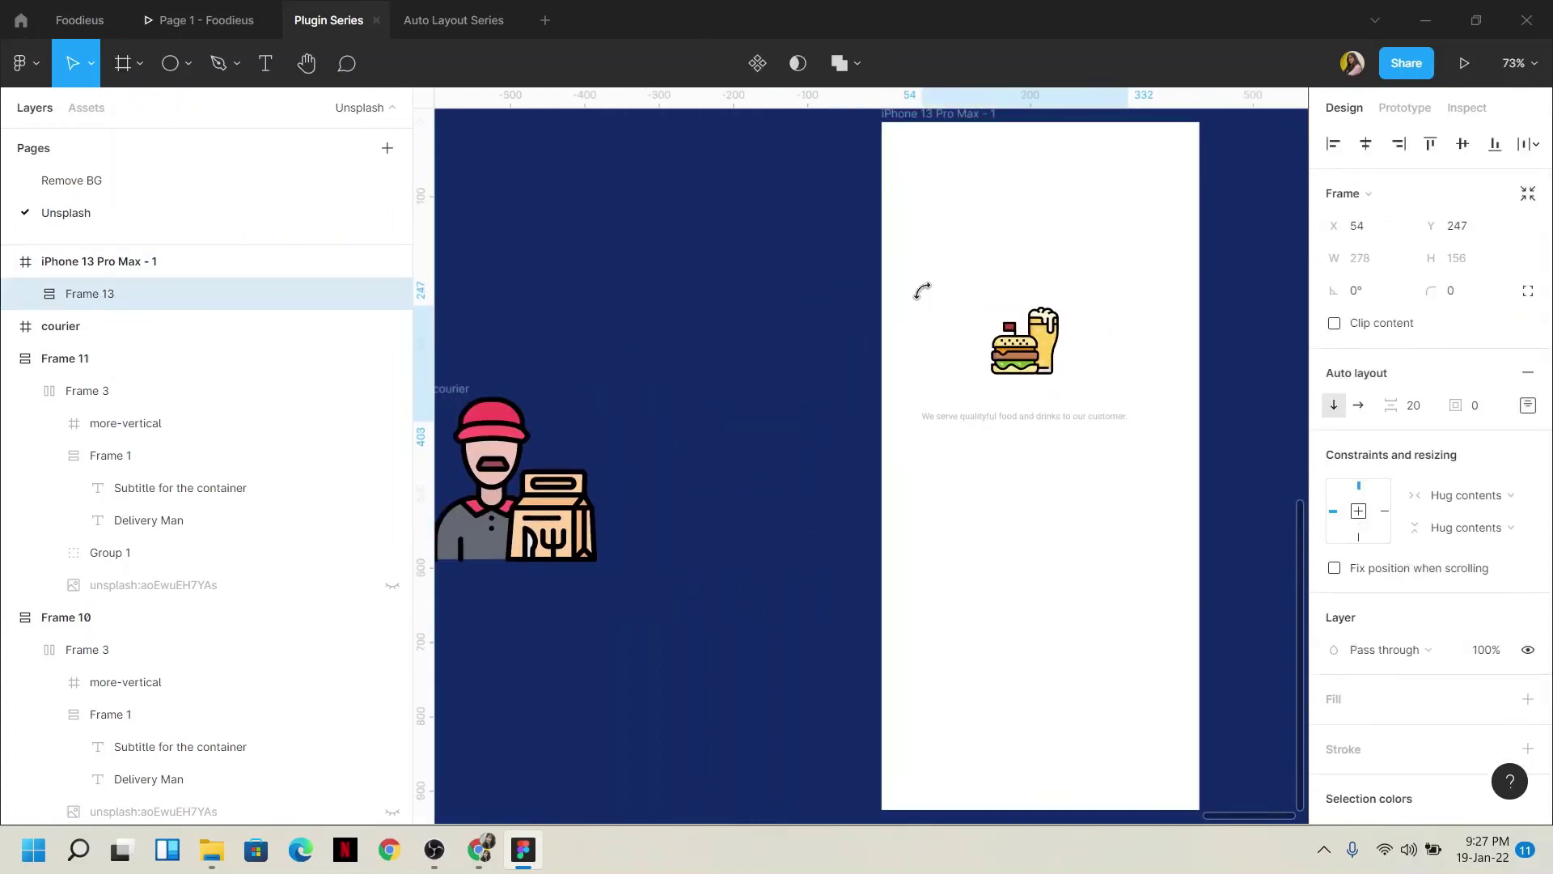
pyautogui.doubleClick(1026, 400)
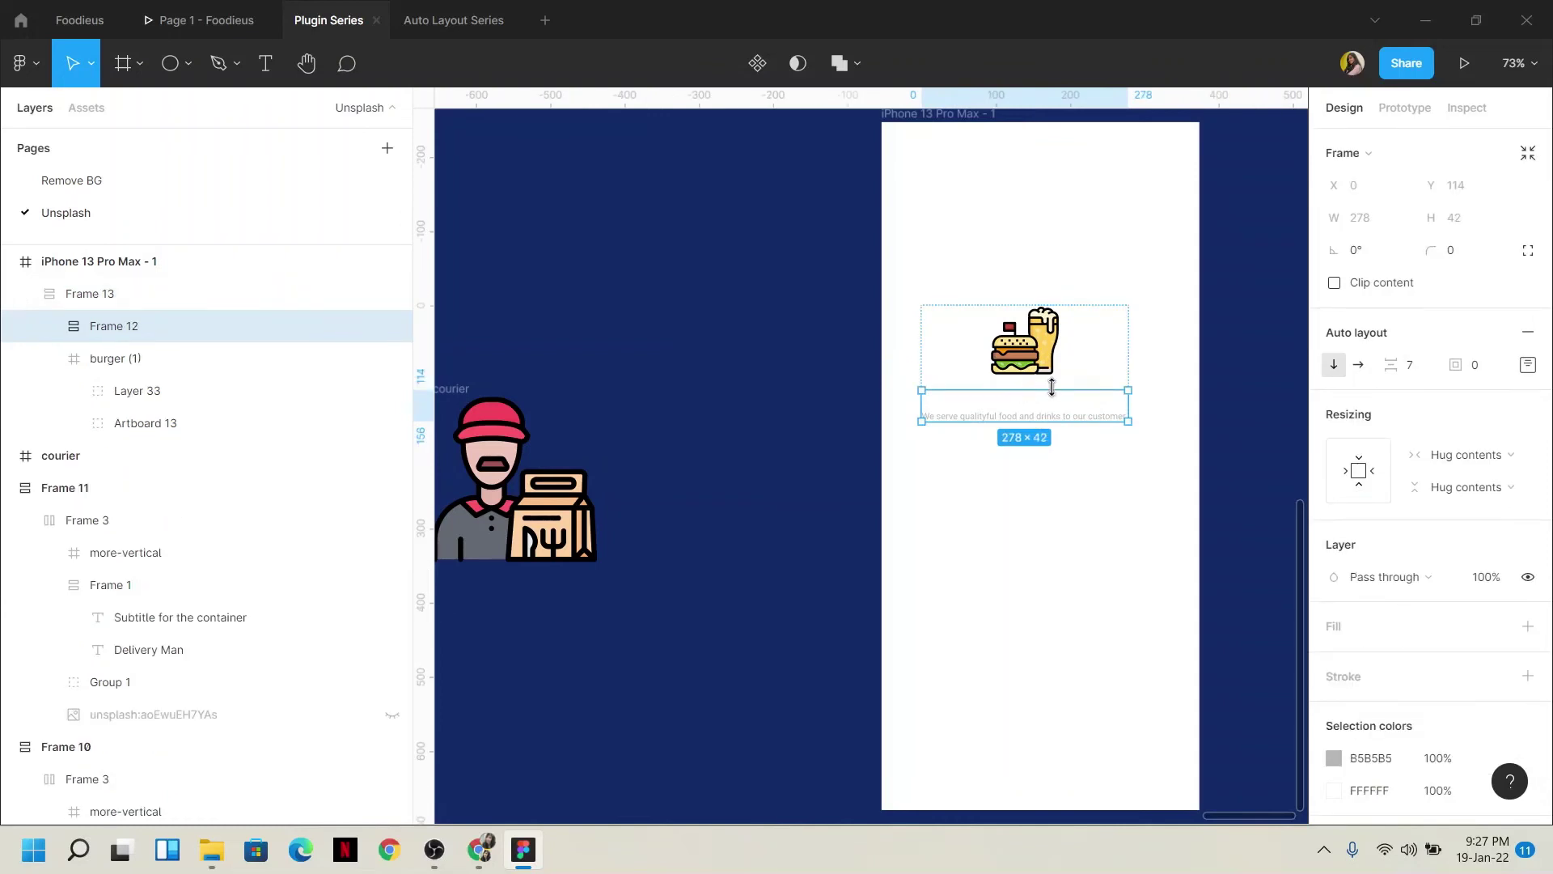
pyautogui.scroll(3, 1053, 409)
# Change the iPhone 13 Pro Max frame's fill to the dark grey 252525
pyautogui.click(938, 223)
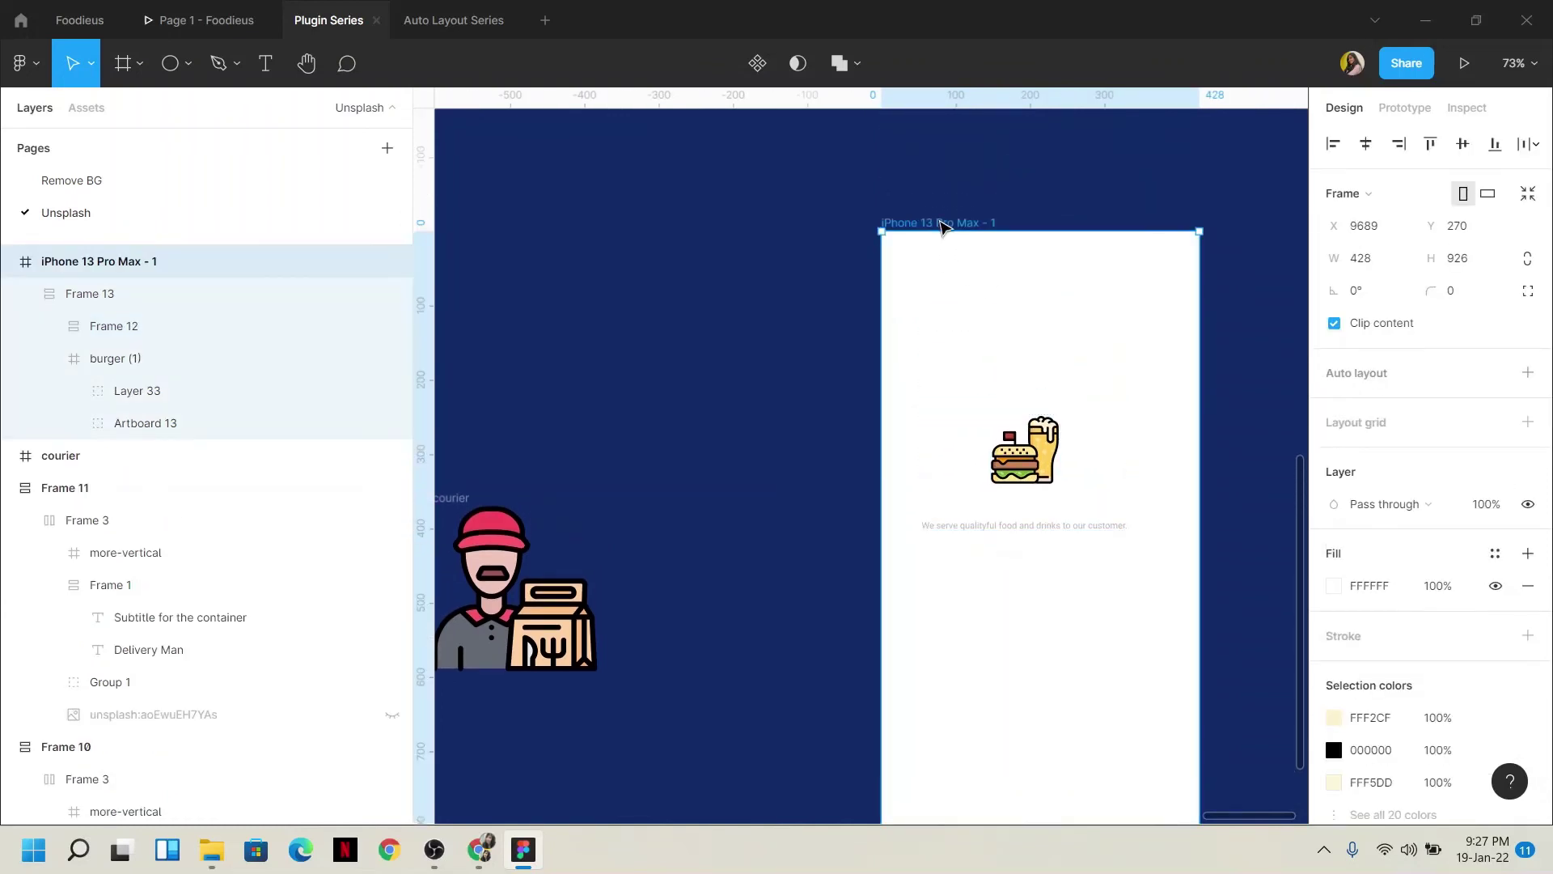
pyautogui.click(1336, 585)
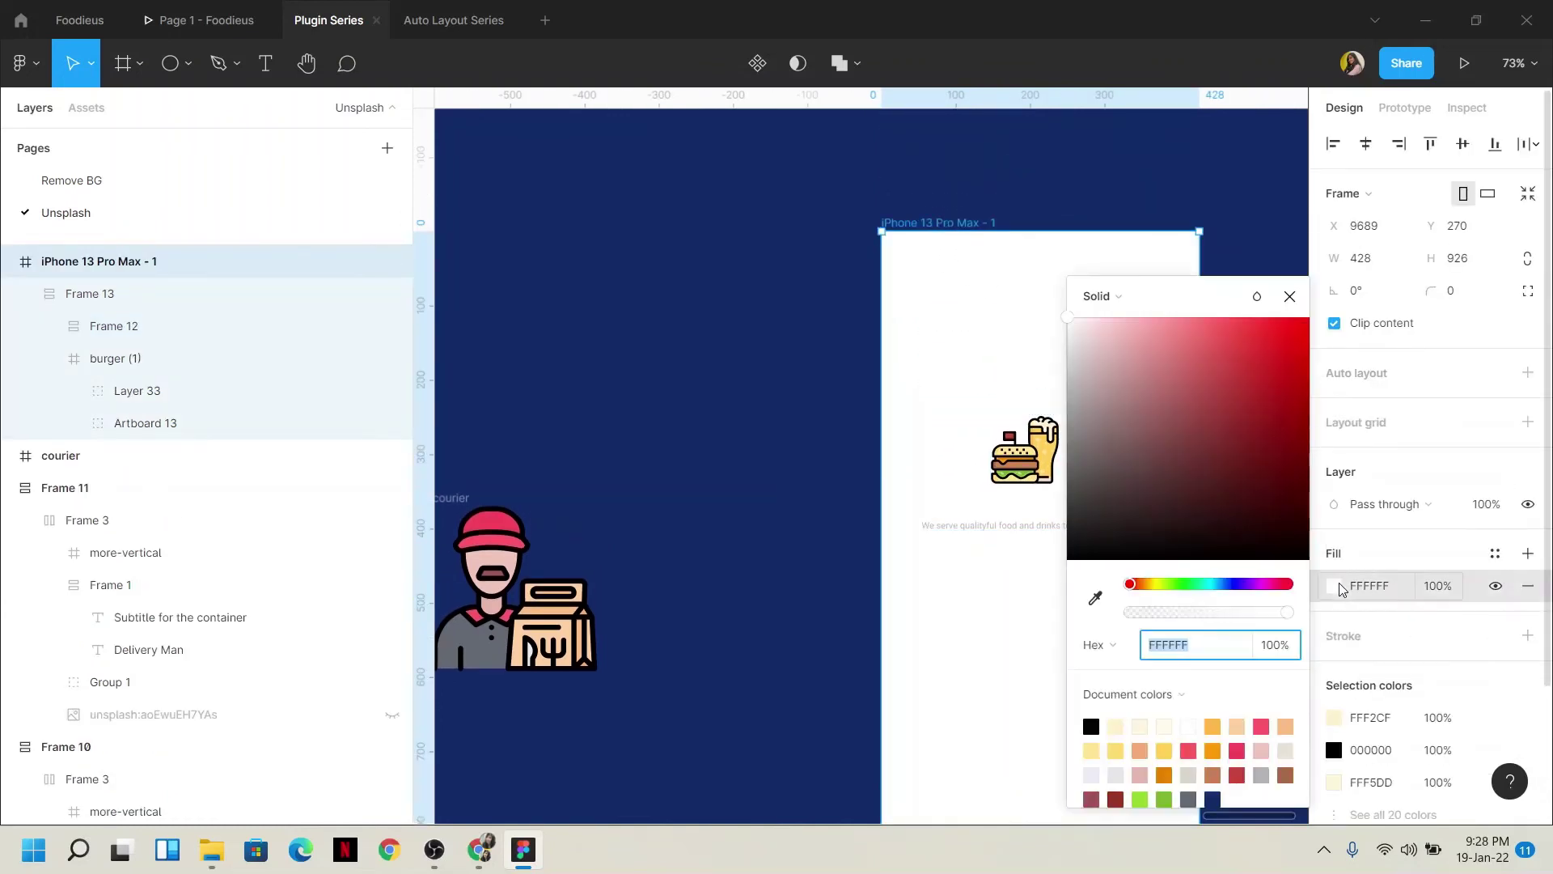
pyautogui.moveTo(1110, 404); pyautogui.dragTo(1066, 525)
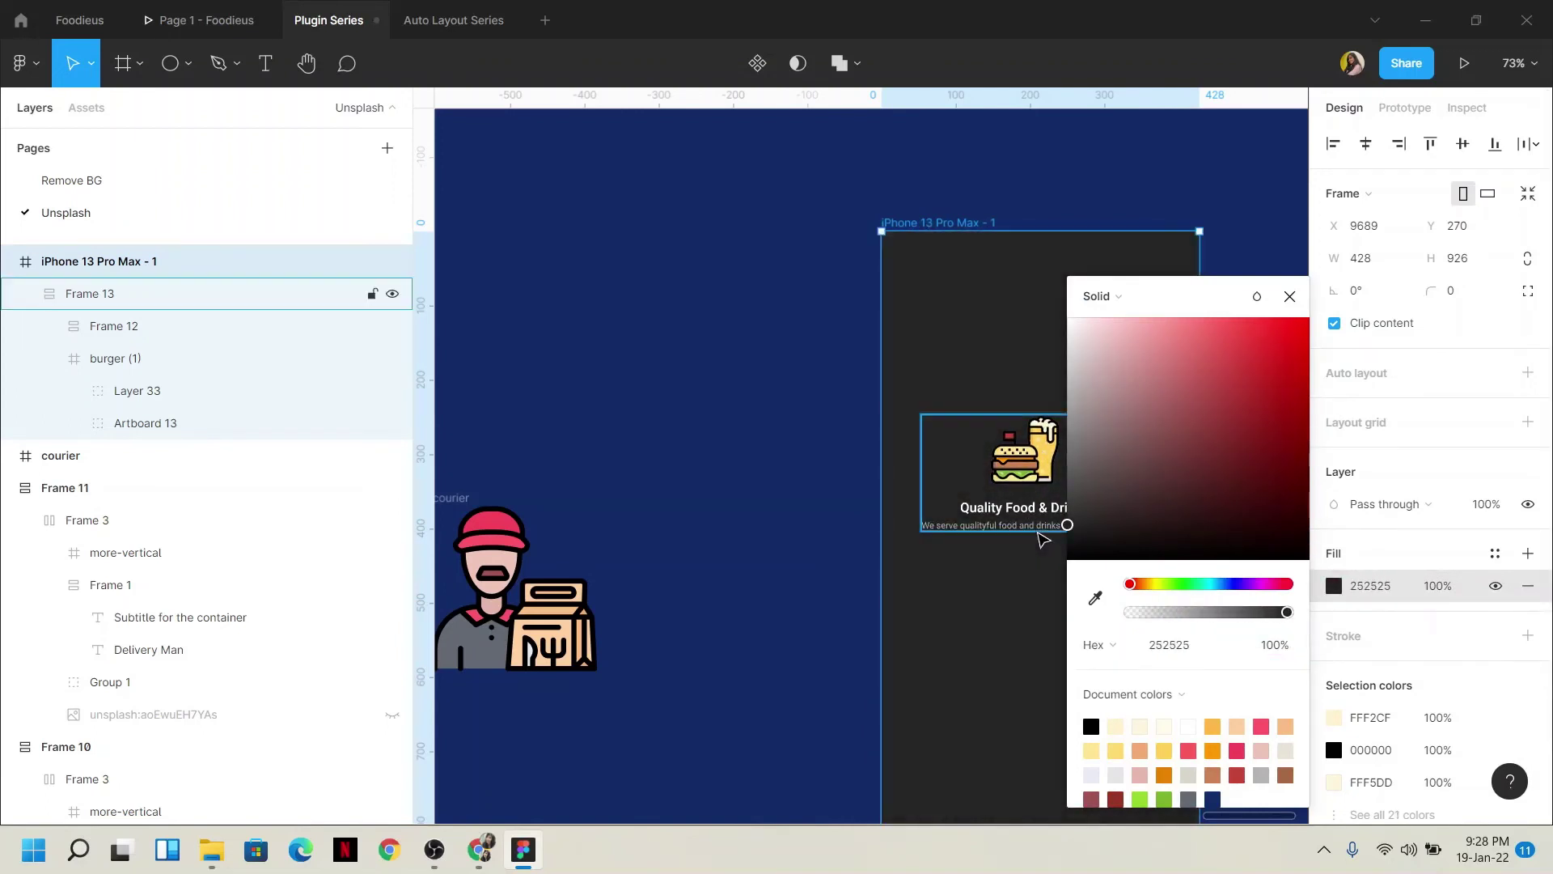
pyautogui.click(1284, 302)
pyautogui.click(1265, 433)
pyautogui.hscroll(3, 1265, 434)
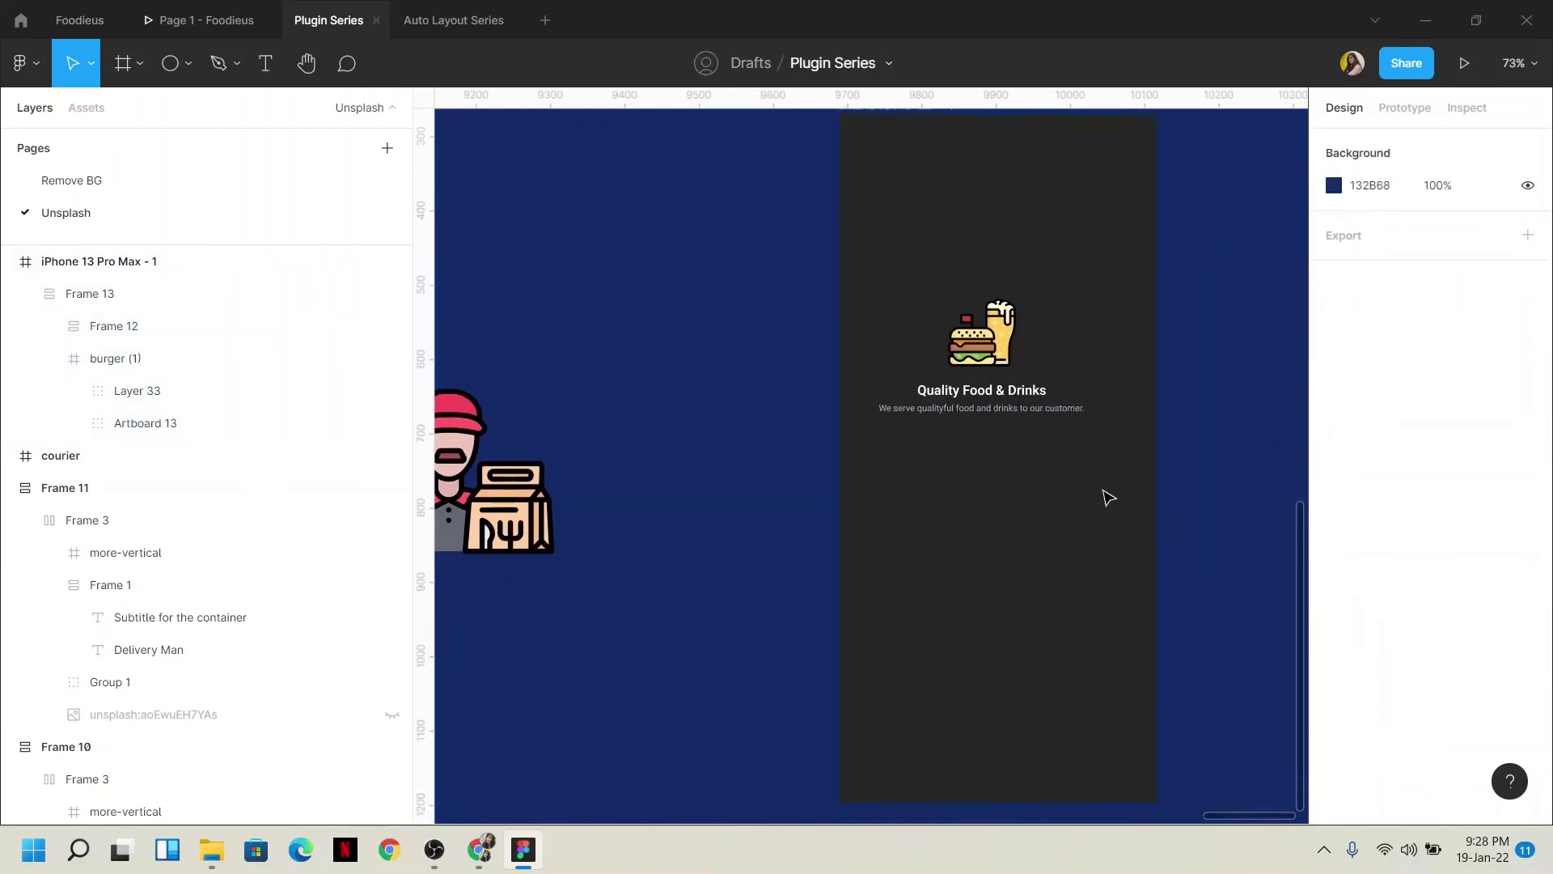
pyautogui.scroll(5, 960, 533)
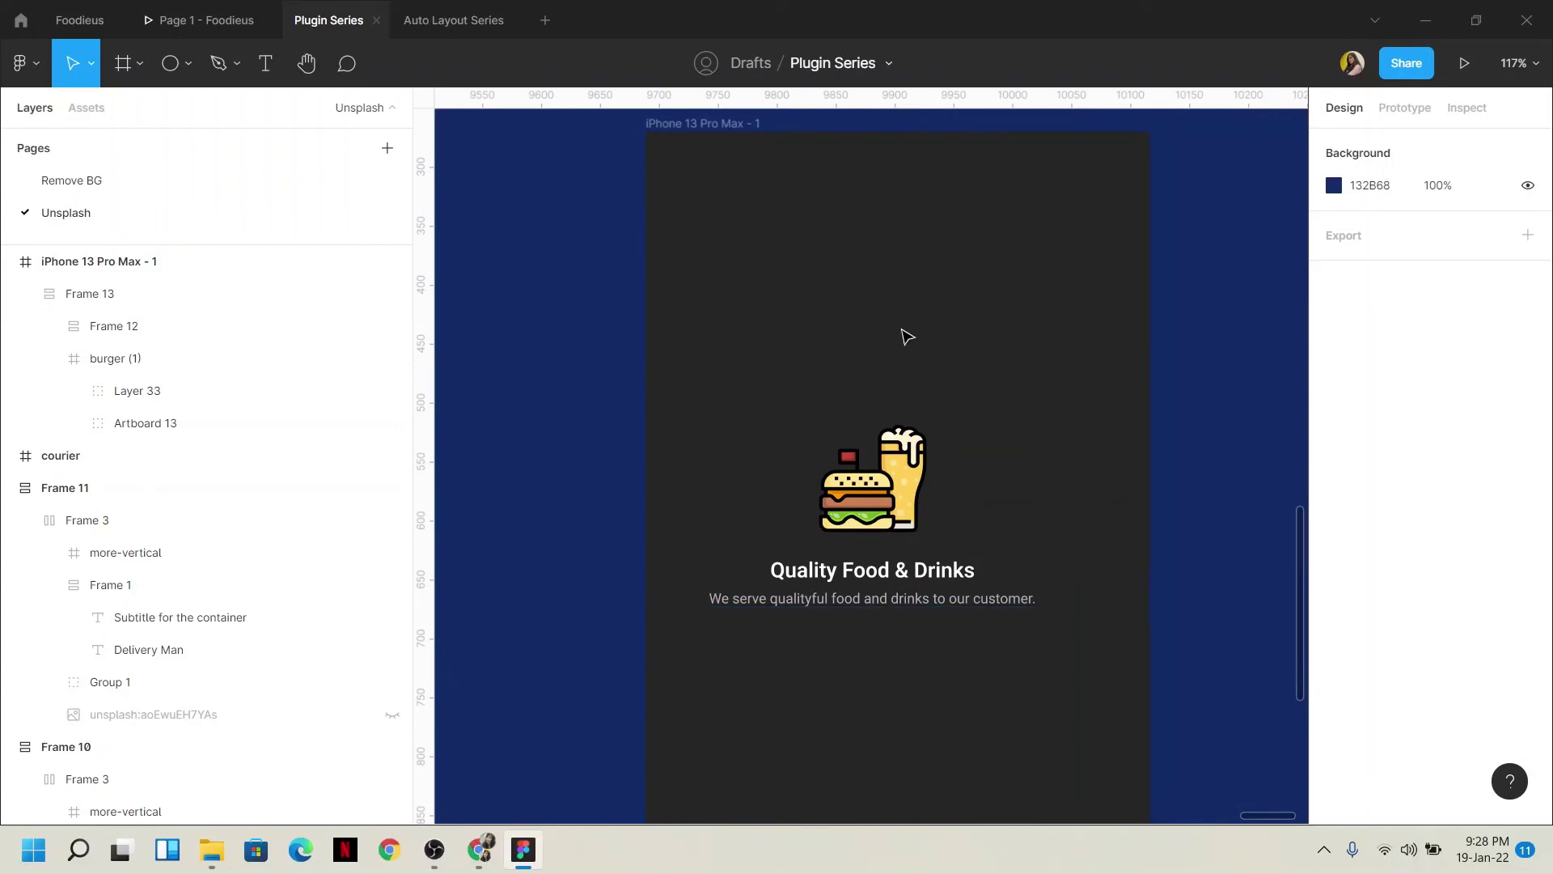
# Make the hidden white FFFFFF fill of the burger illustration's frame visible
pyautogui.click(912, 506)
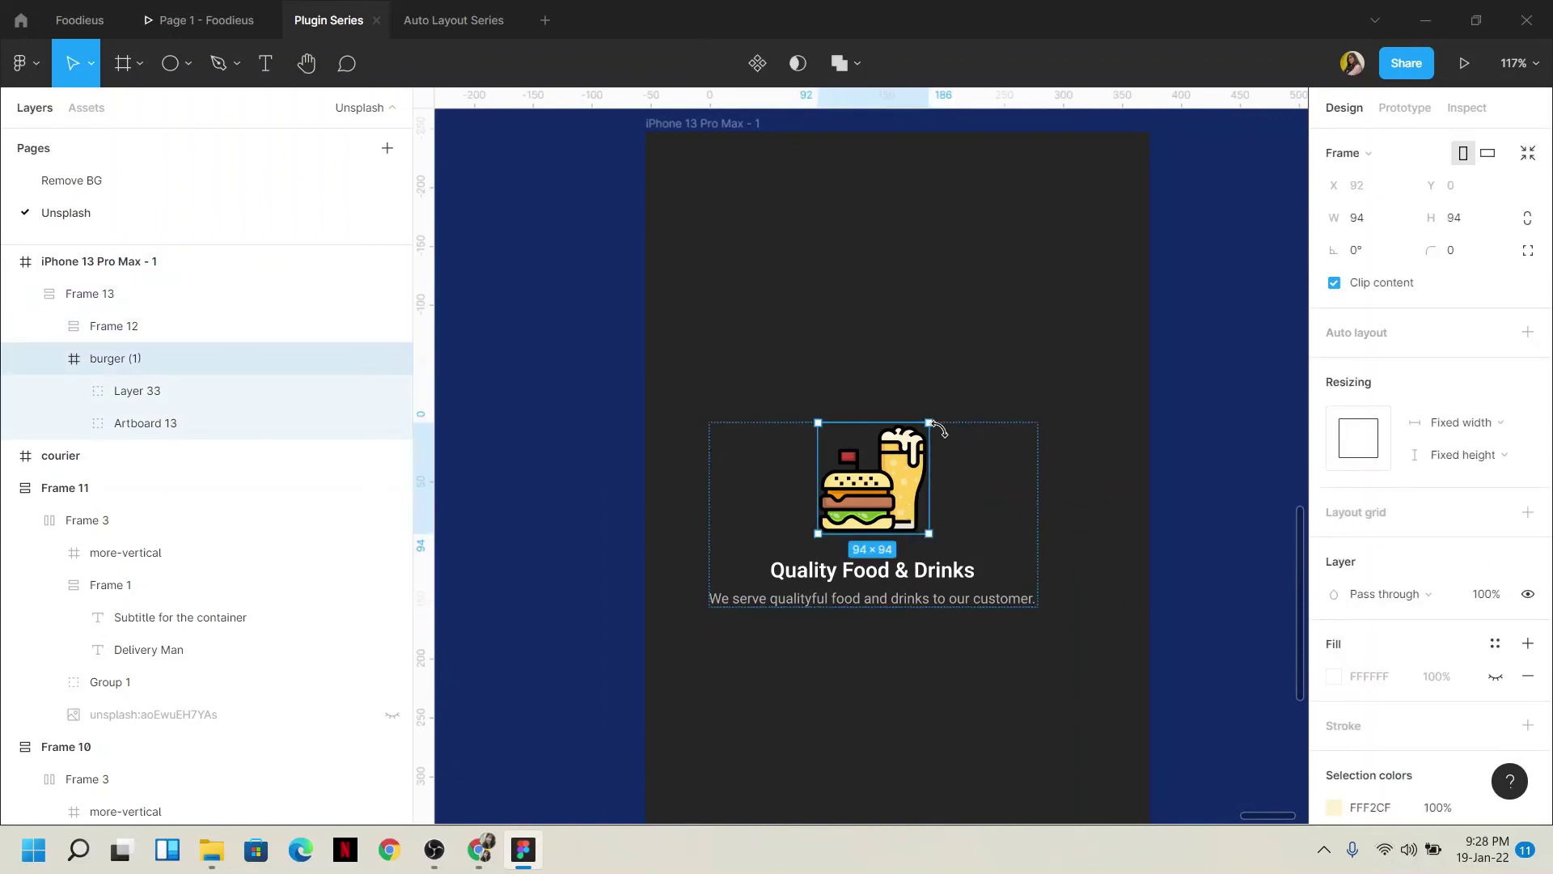
pyautogui.click(980, 351)
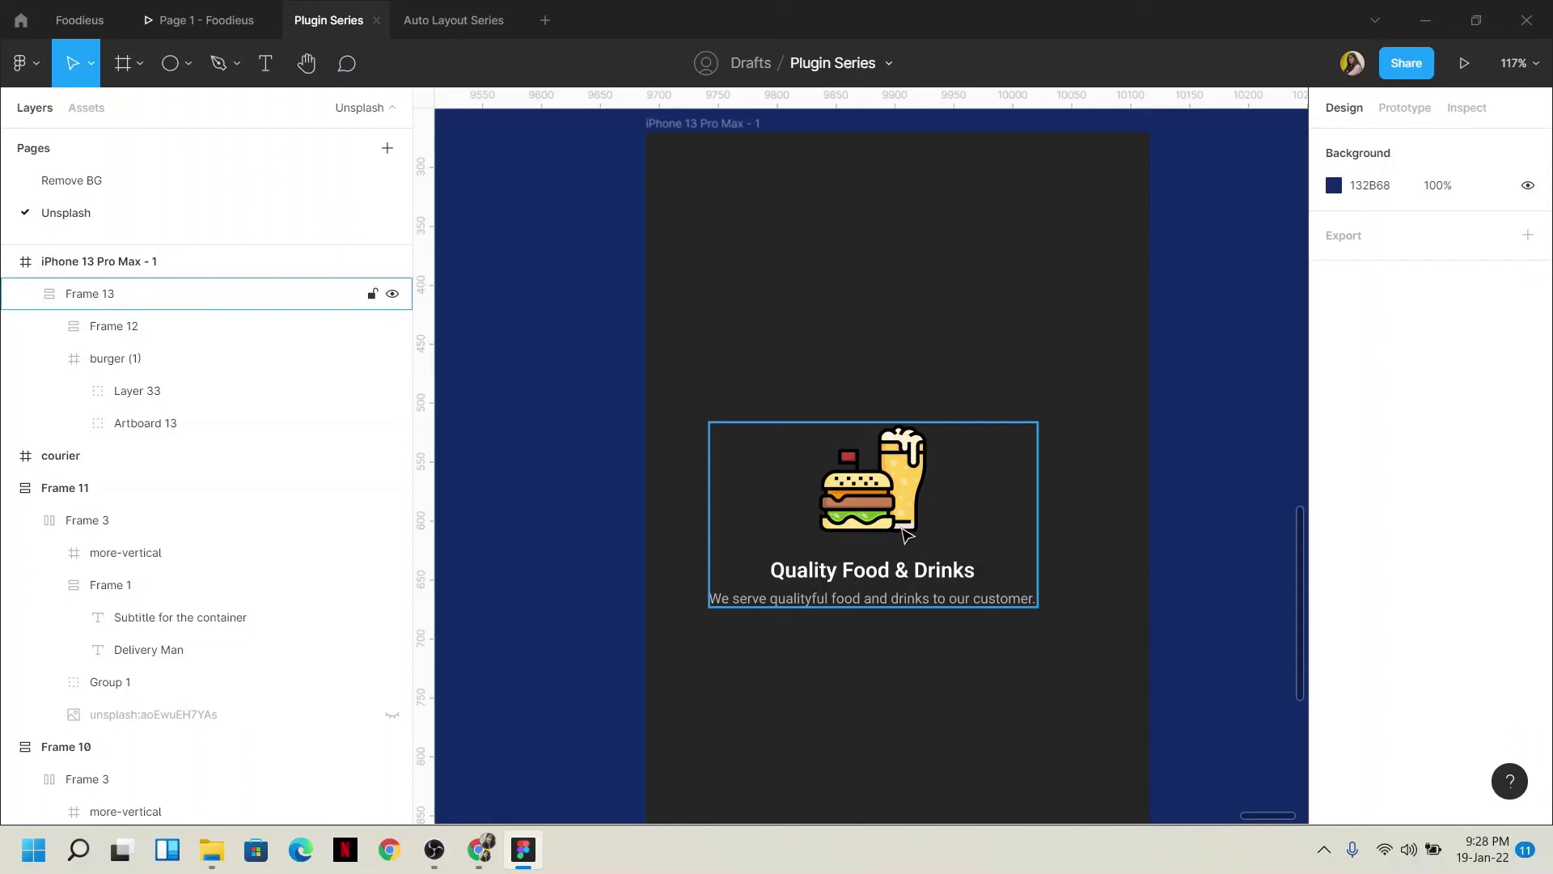
pyautogui.click(880, 490)
pyautogui.click(880, 490)
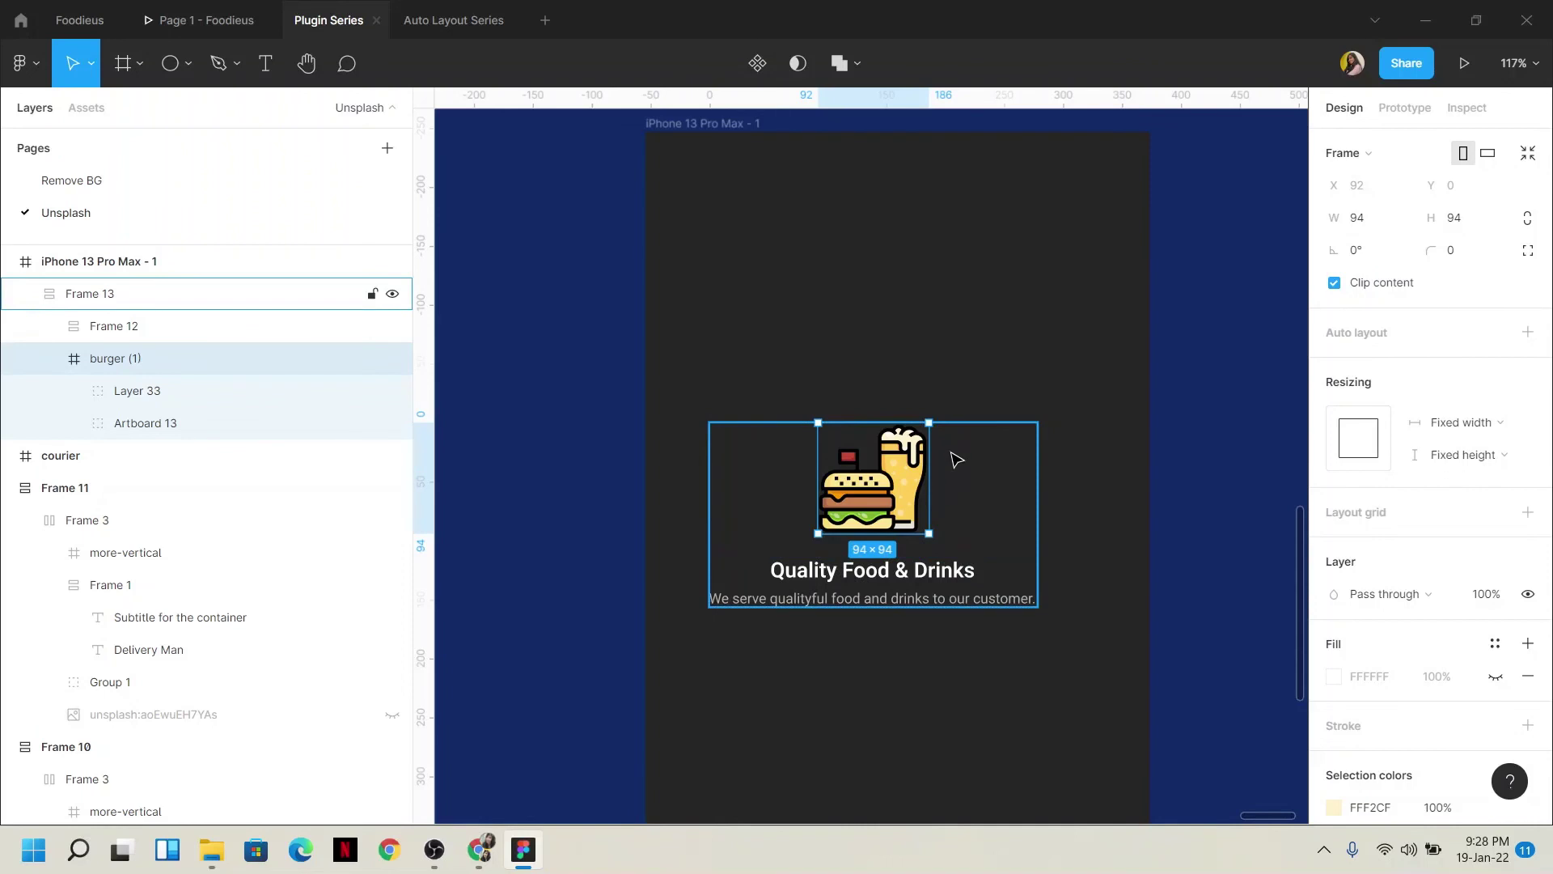
pyautogui.scroll(-3, 1401, 599)
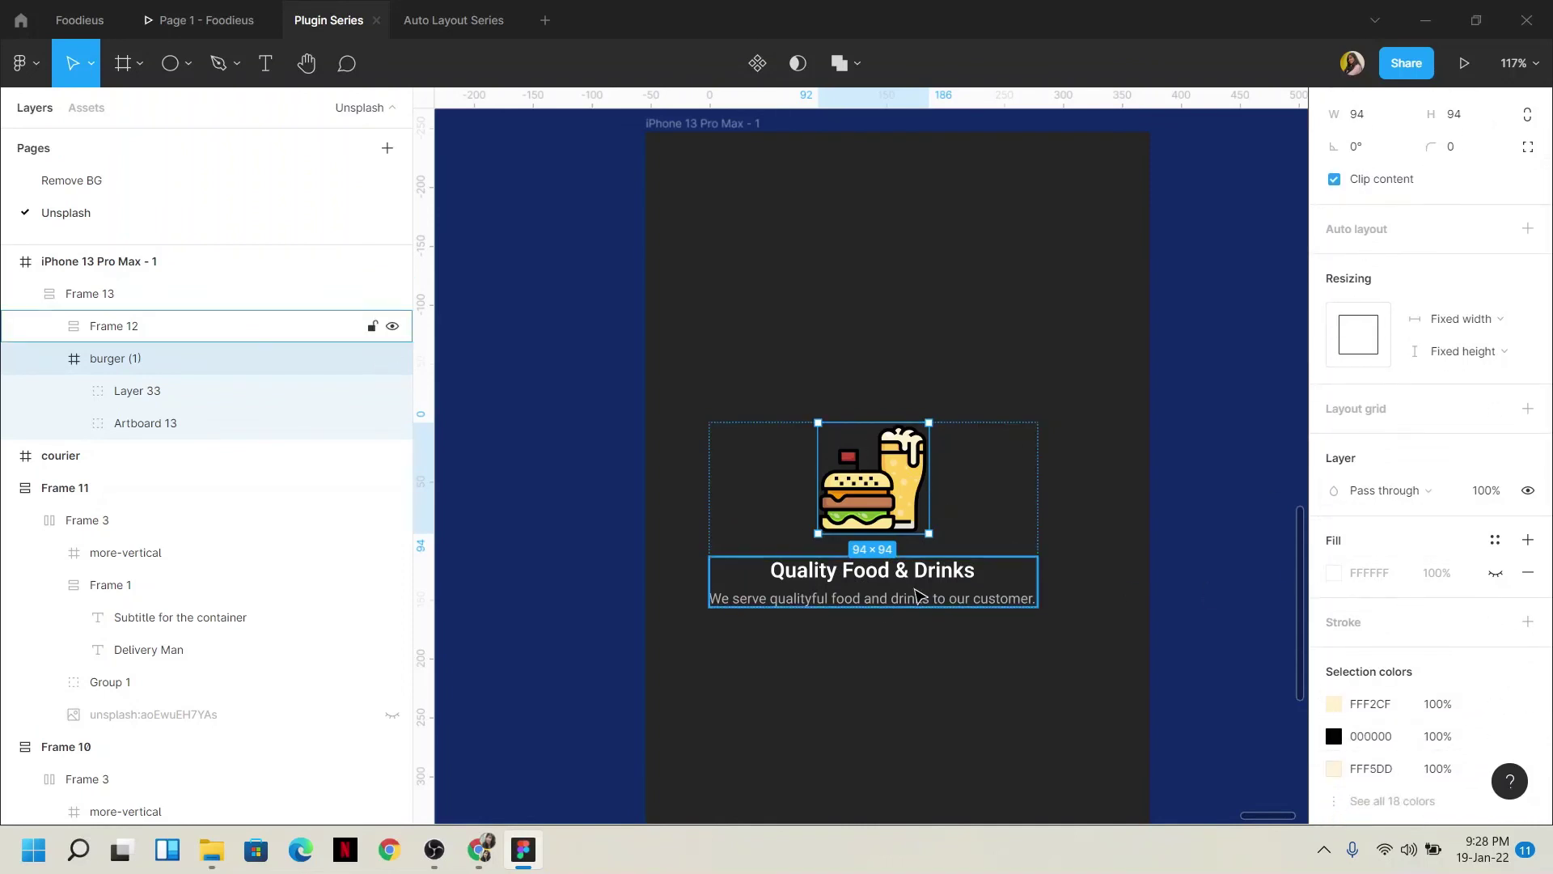
pyautogui.click(1496, 575)
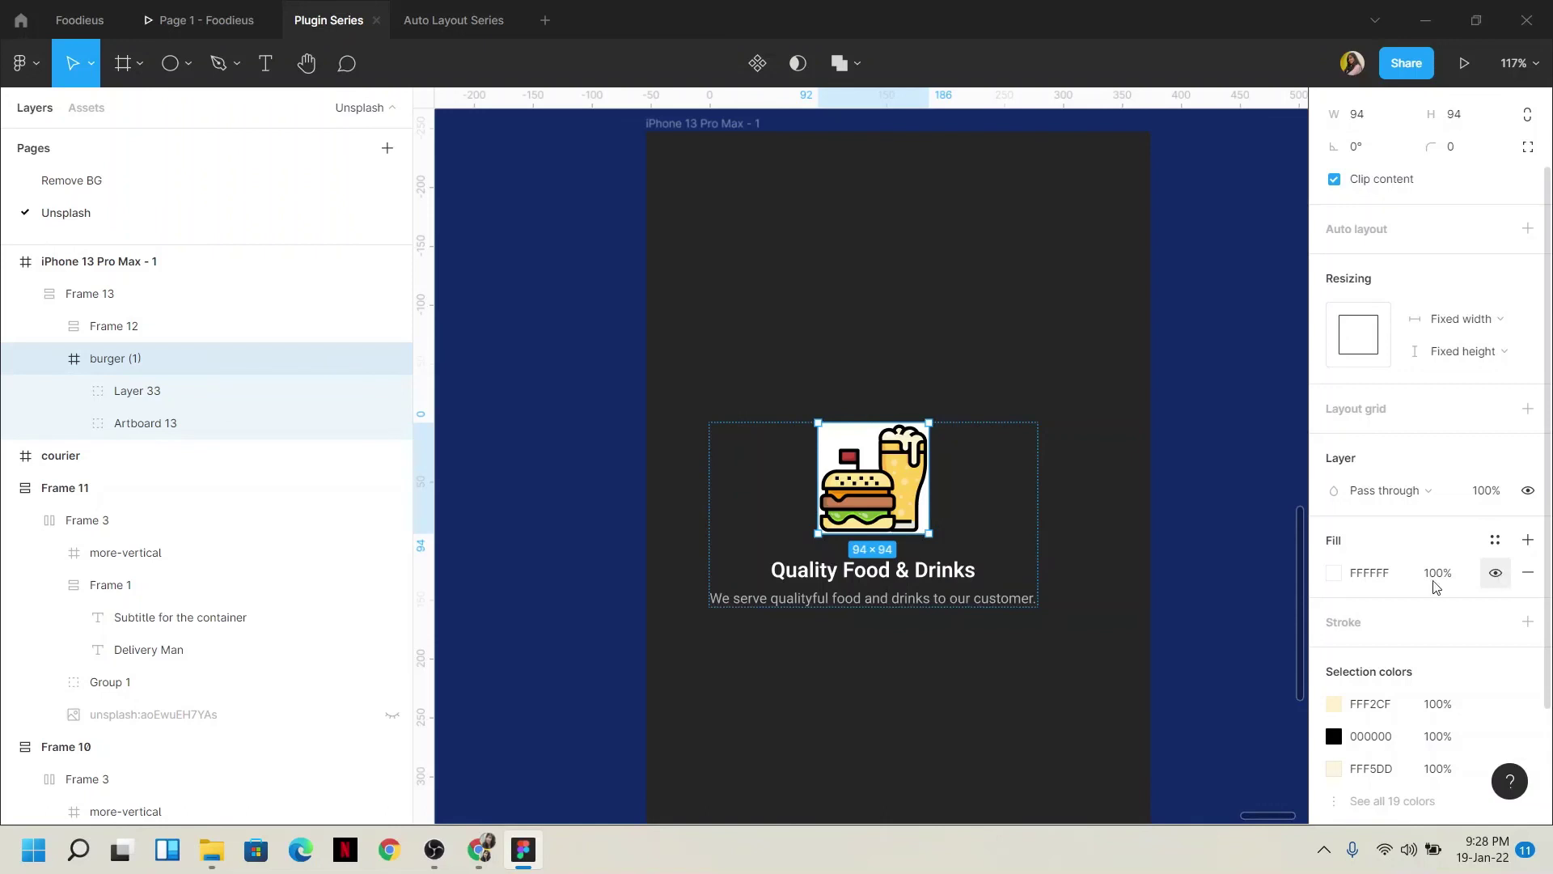
pyautogui.click(1334, 575)
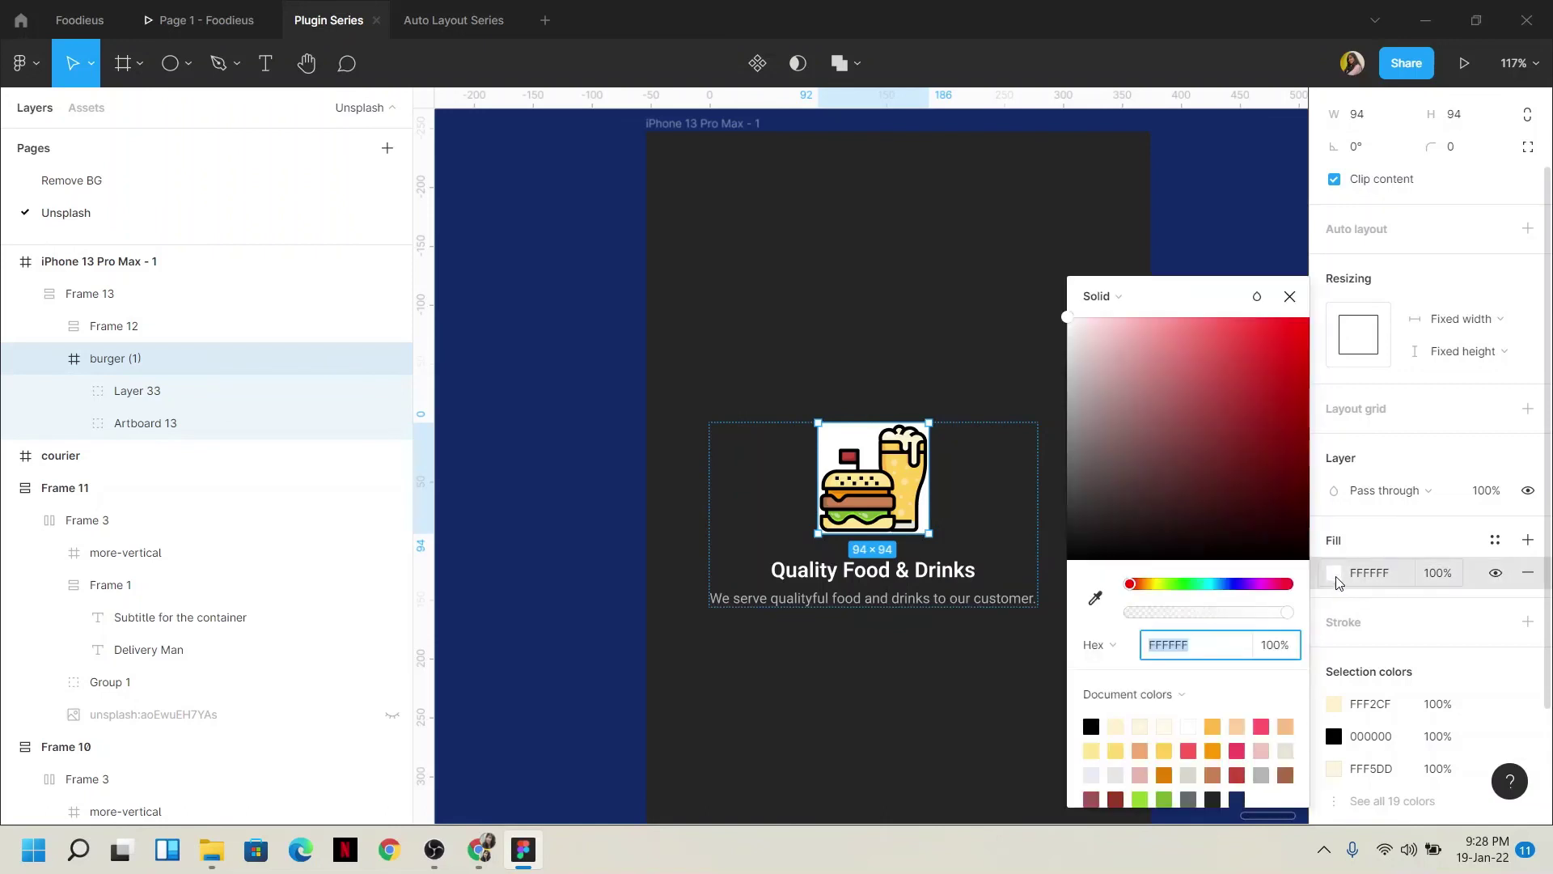
pyautogui.click(1289, 296)
# Round the burger illustration frame's corners with a radius of 12
pyautogui.click(1468, 157)
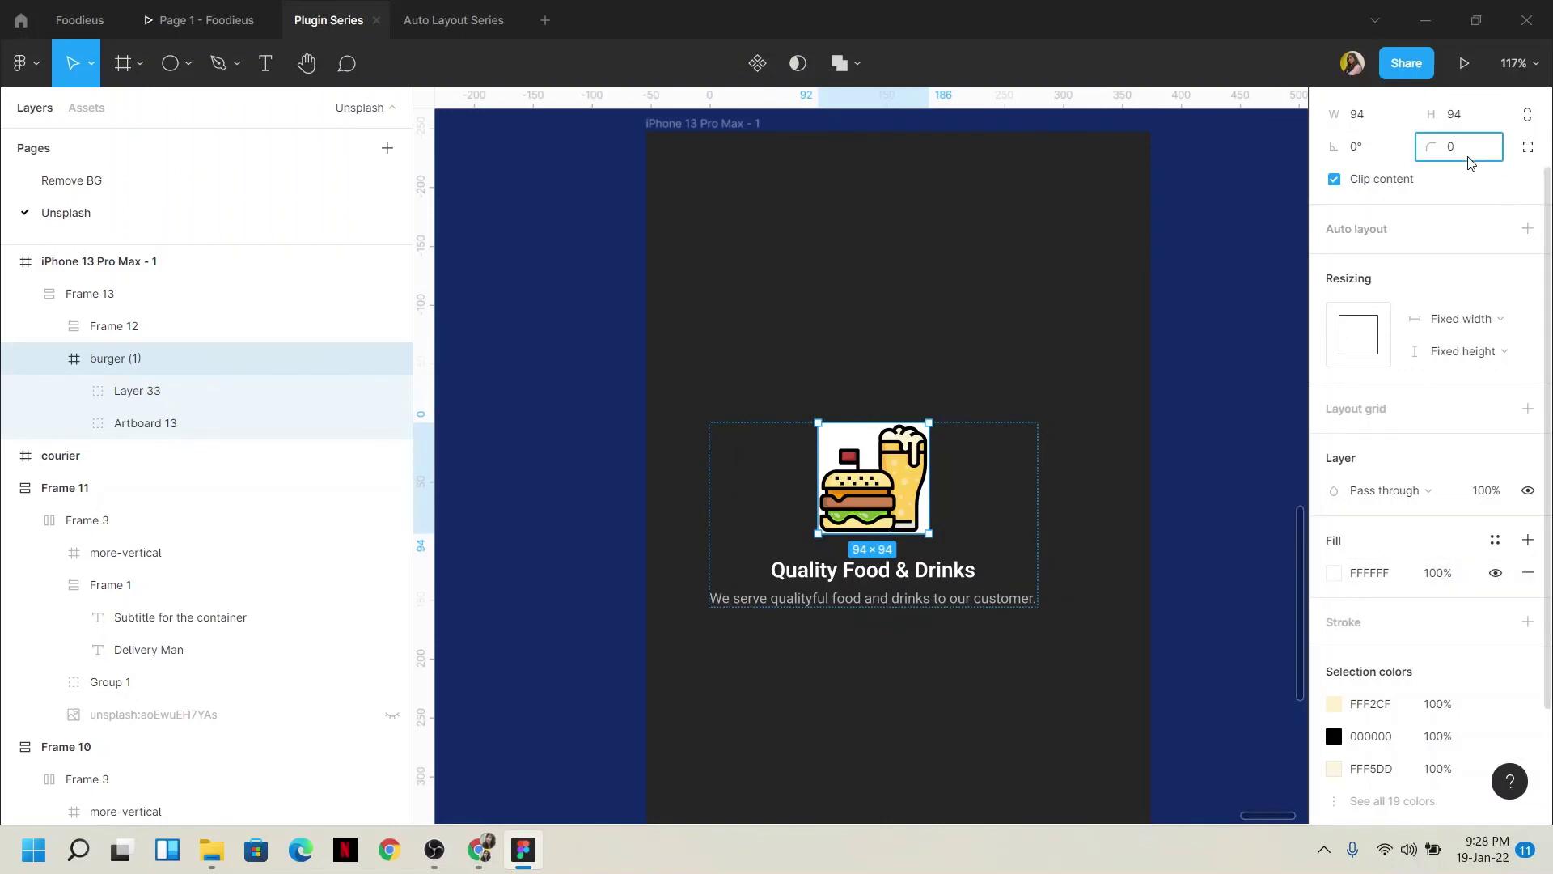
pyautogui.write('5')
pyautogui.press('Return')
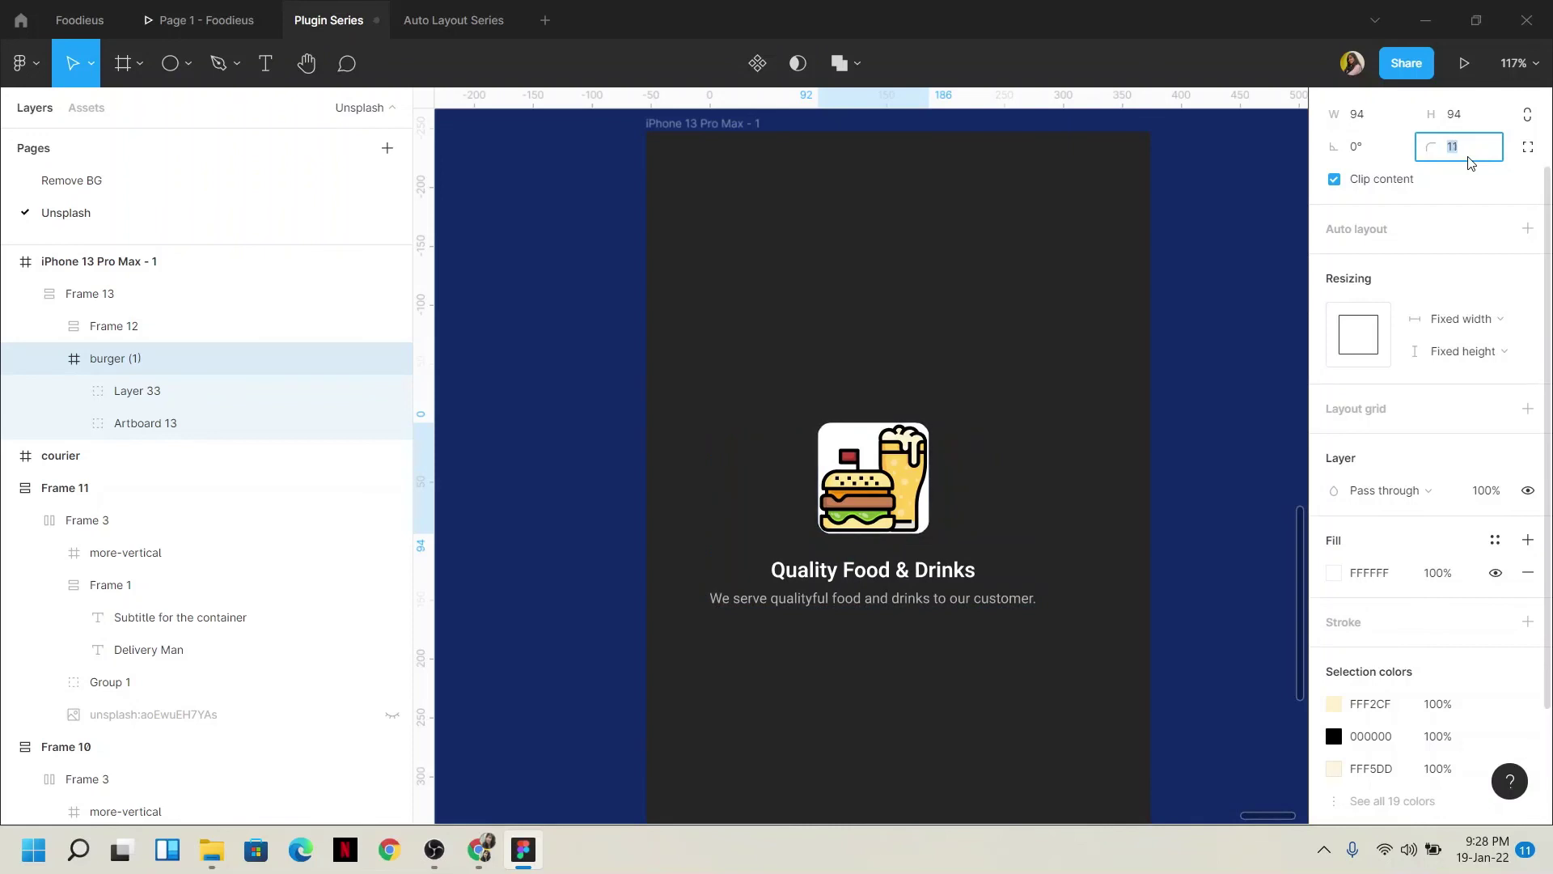
pyautogui.scroll(2, 1470, 162)
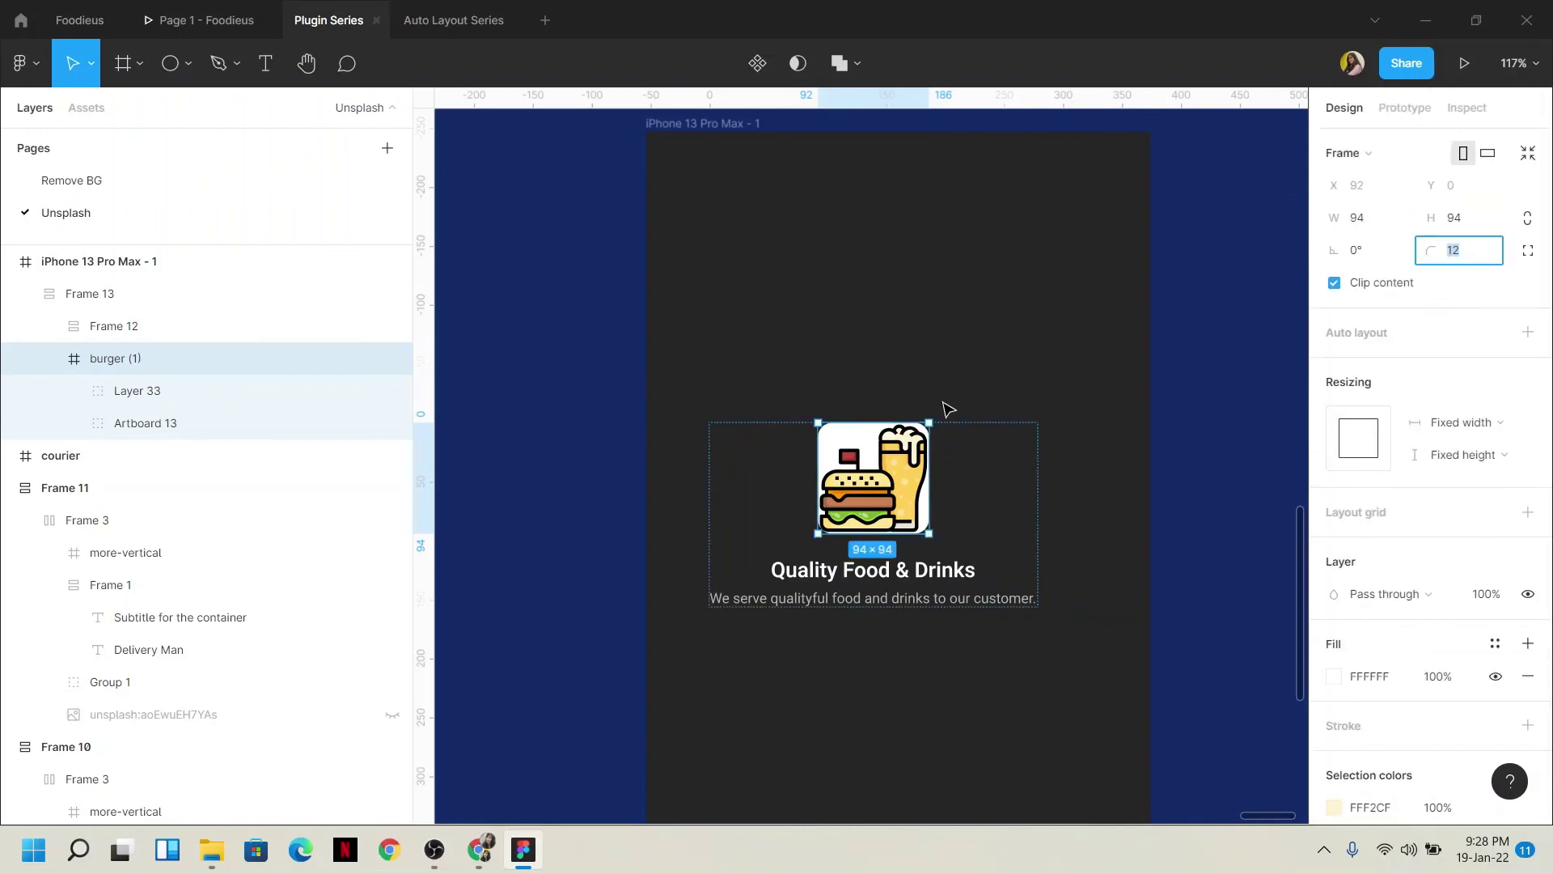
# Enlarge the burger illustration proportionally to 116 × 116 inside the feature block
pyautogui.click(930, 424)
pyautogui.scroll(3, 874, 441)
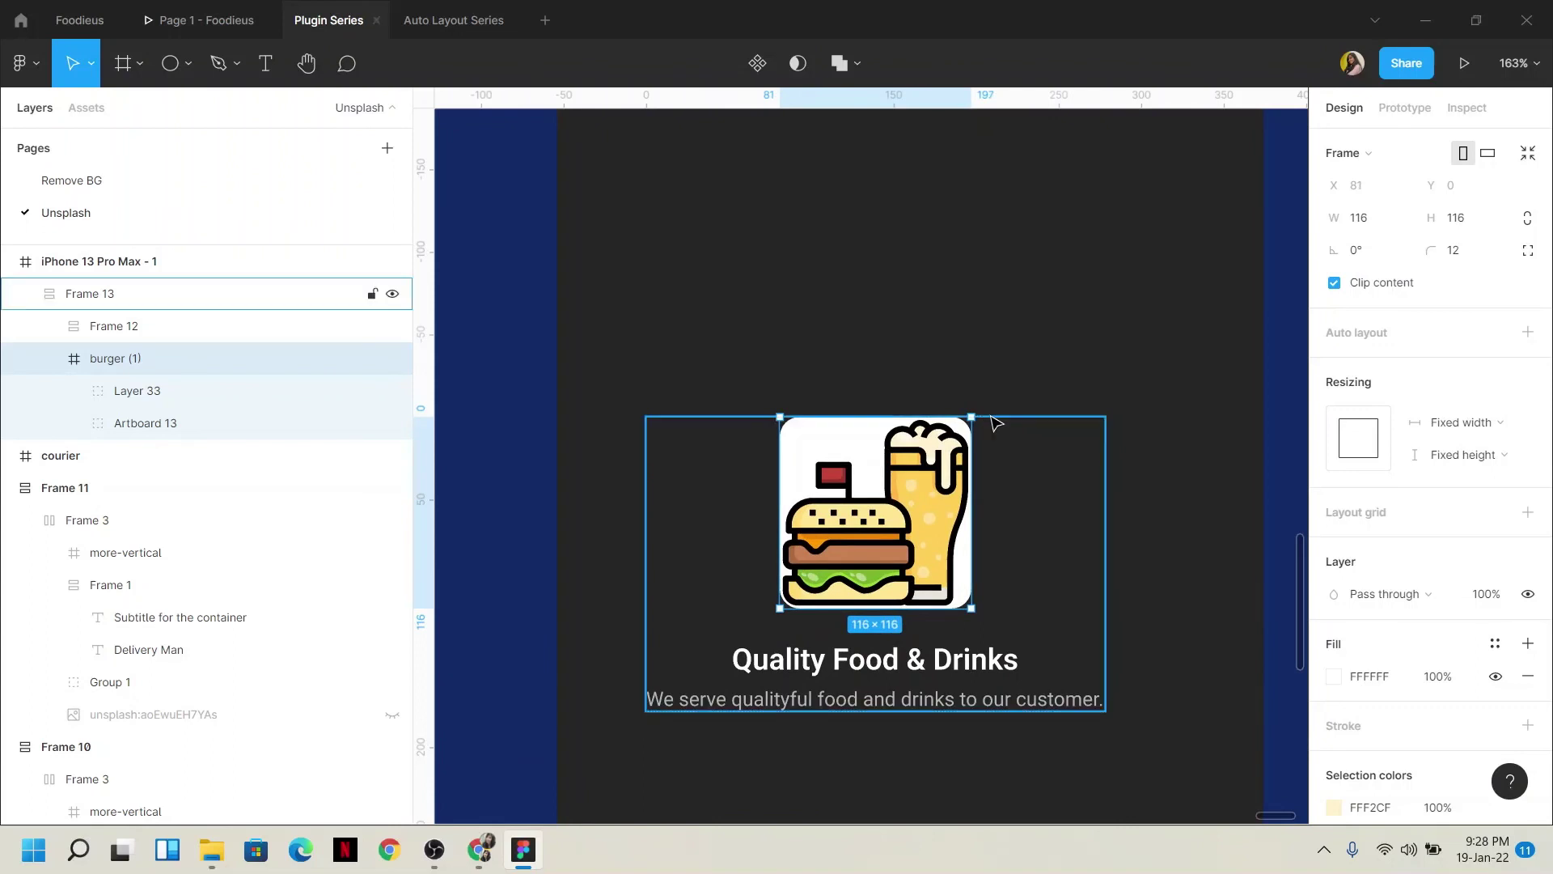
pyautogui.scroll(-2, 995, 423)
pyautogui.scroll(-5, 863, 443)
pyautogui.click(862, 444)
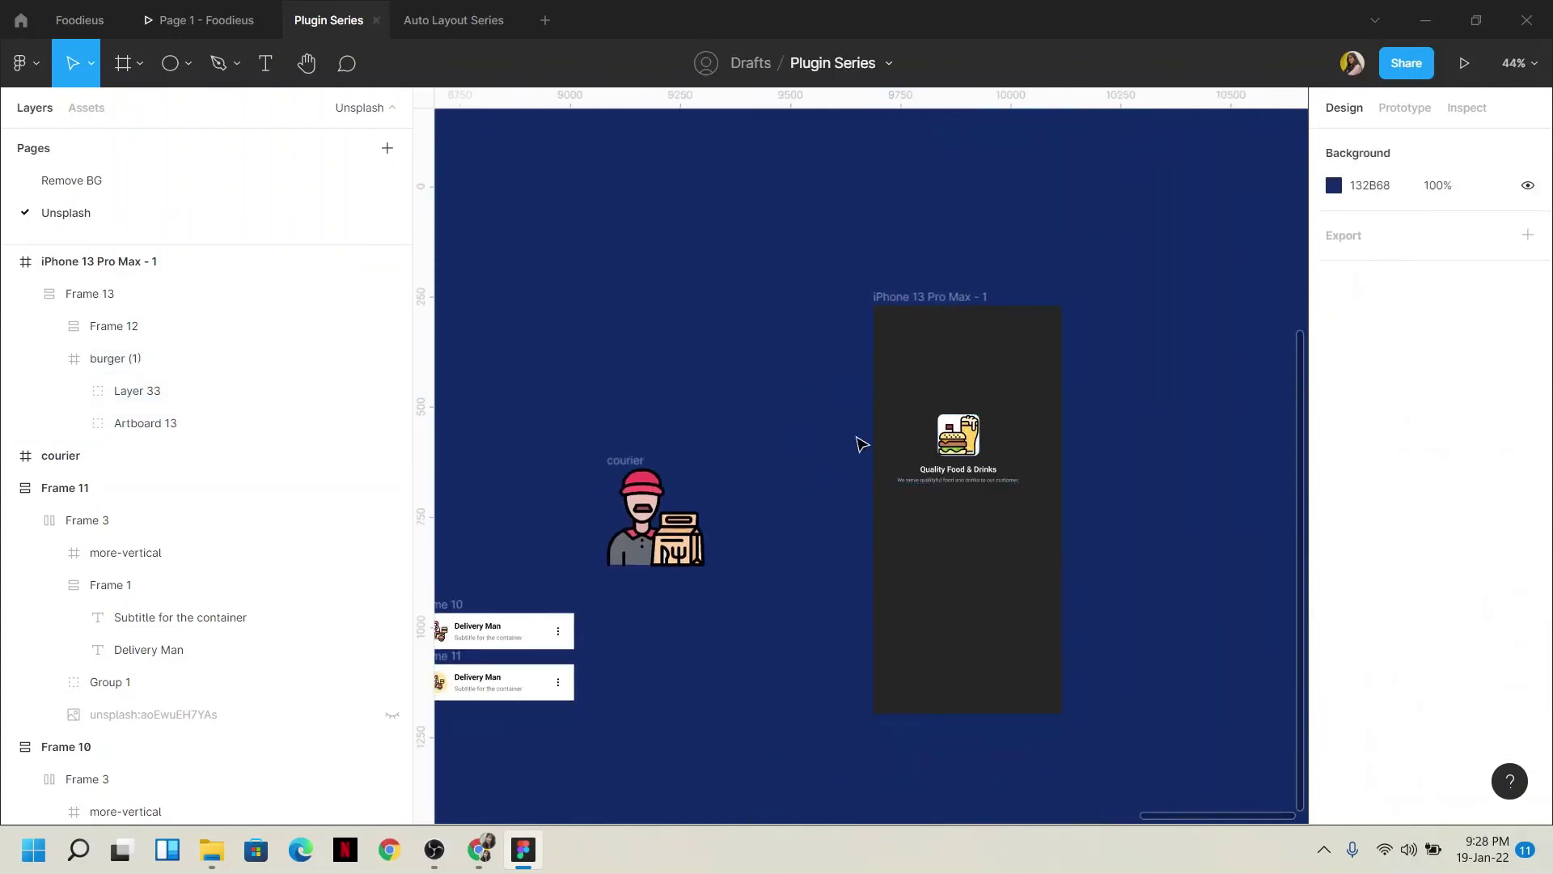
# Move the courier illustration above the Delivery Man cards, aligned with their left edge, and enlarge it to 582 × 582
pyautogui.scroll(1, 861, 443)
pyautogui.hscroll(-3, 862, 443)
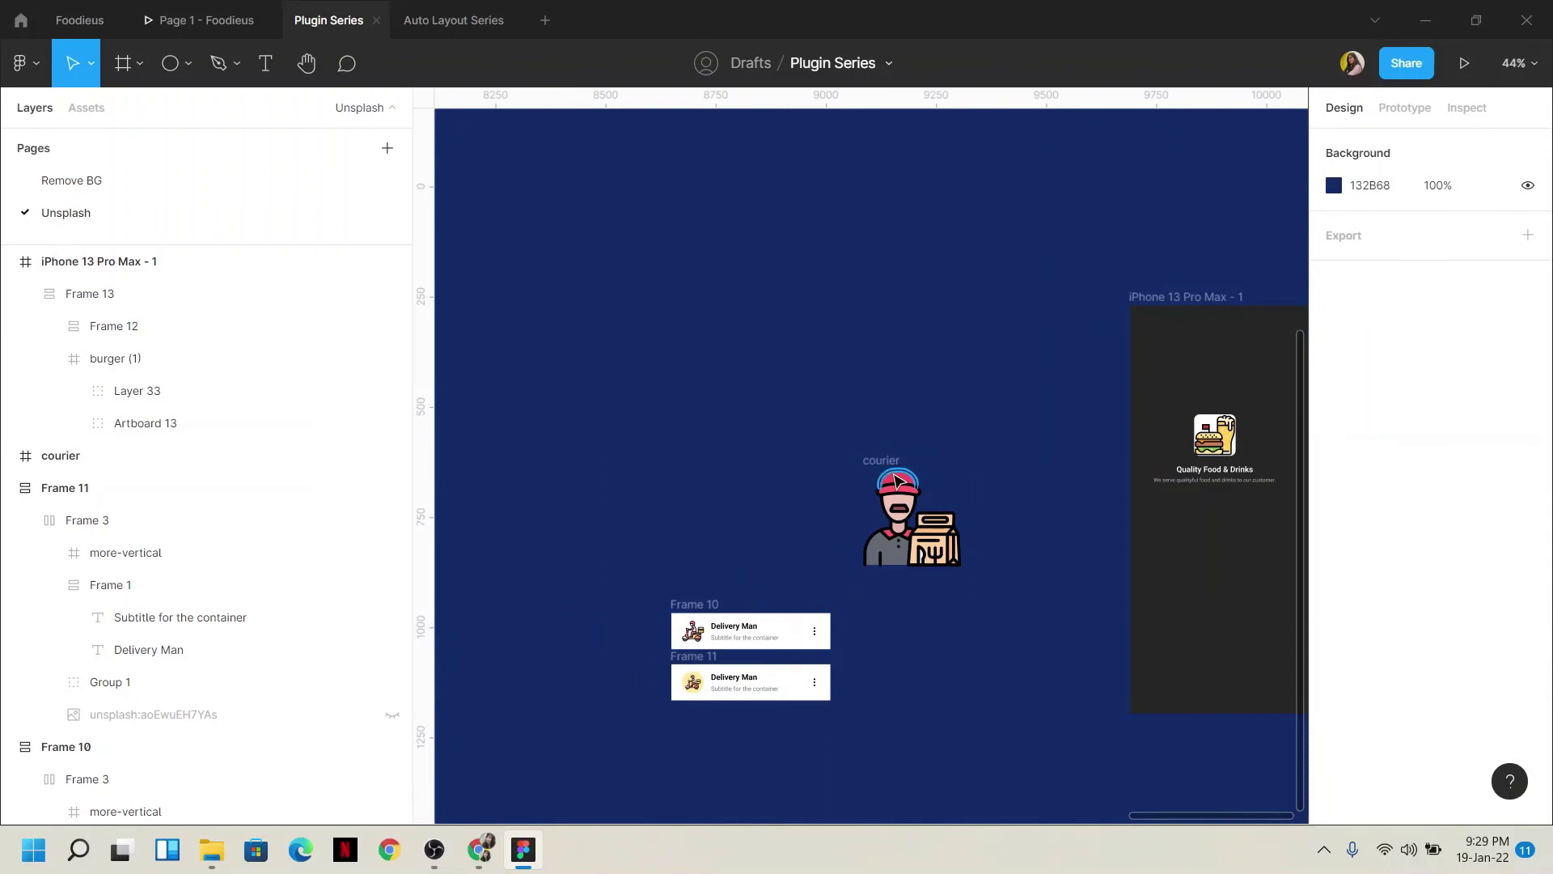
pyautogui.moveTo(887, 468); pyautogui.dragTo(695, 335)
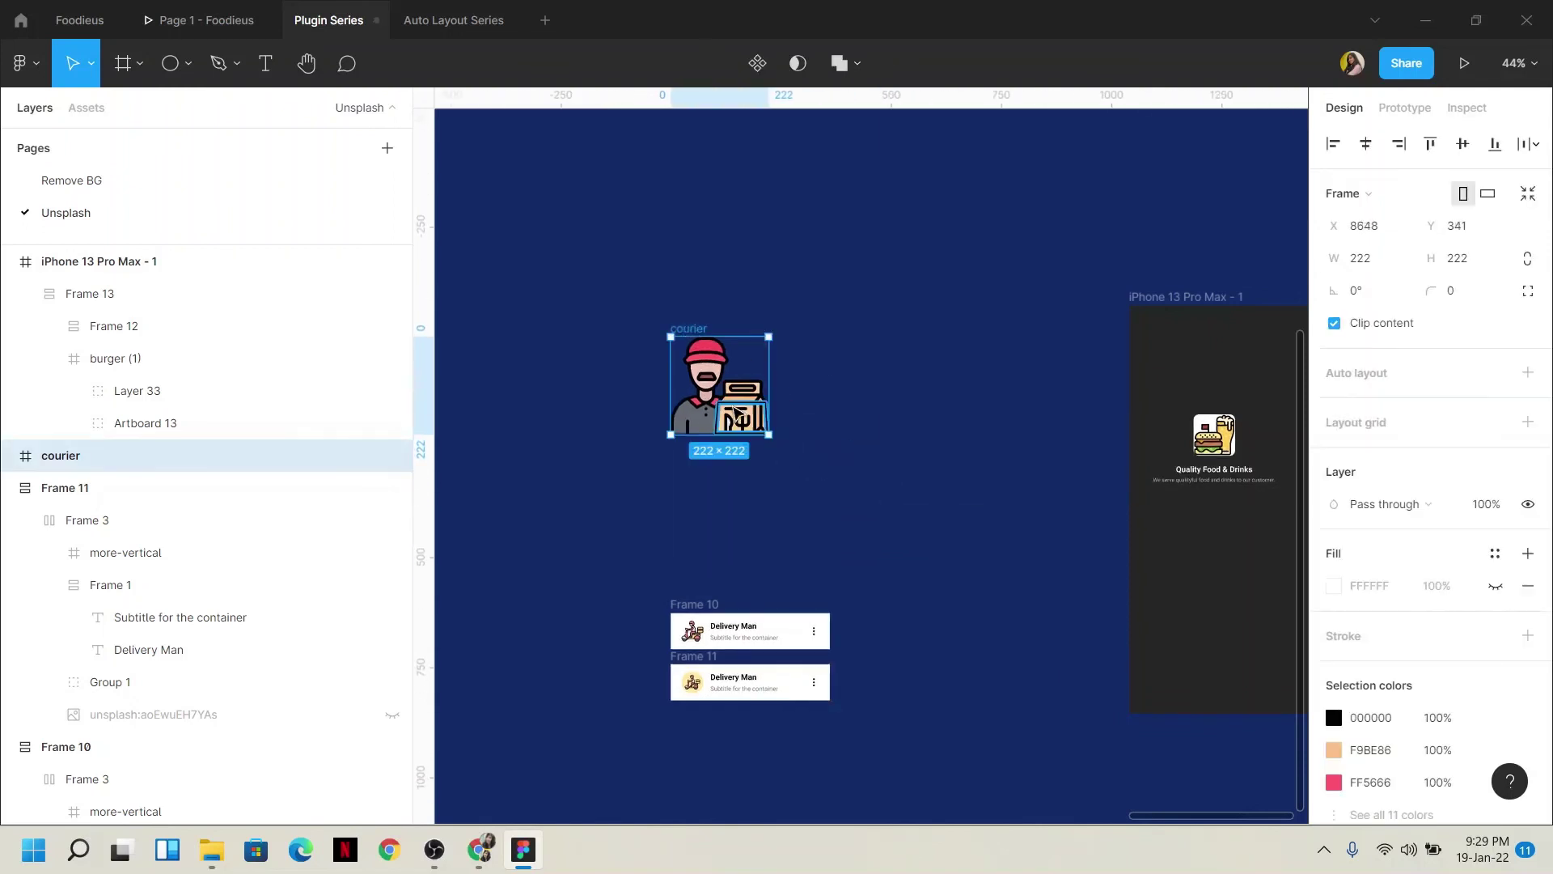
pyautogui.moveTo(775, 440); pyautogui.dragTo(925, 609)
pyautogui.scroll(-3, 928, 548)
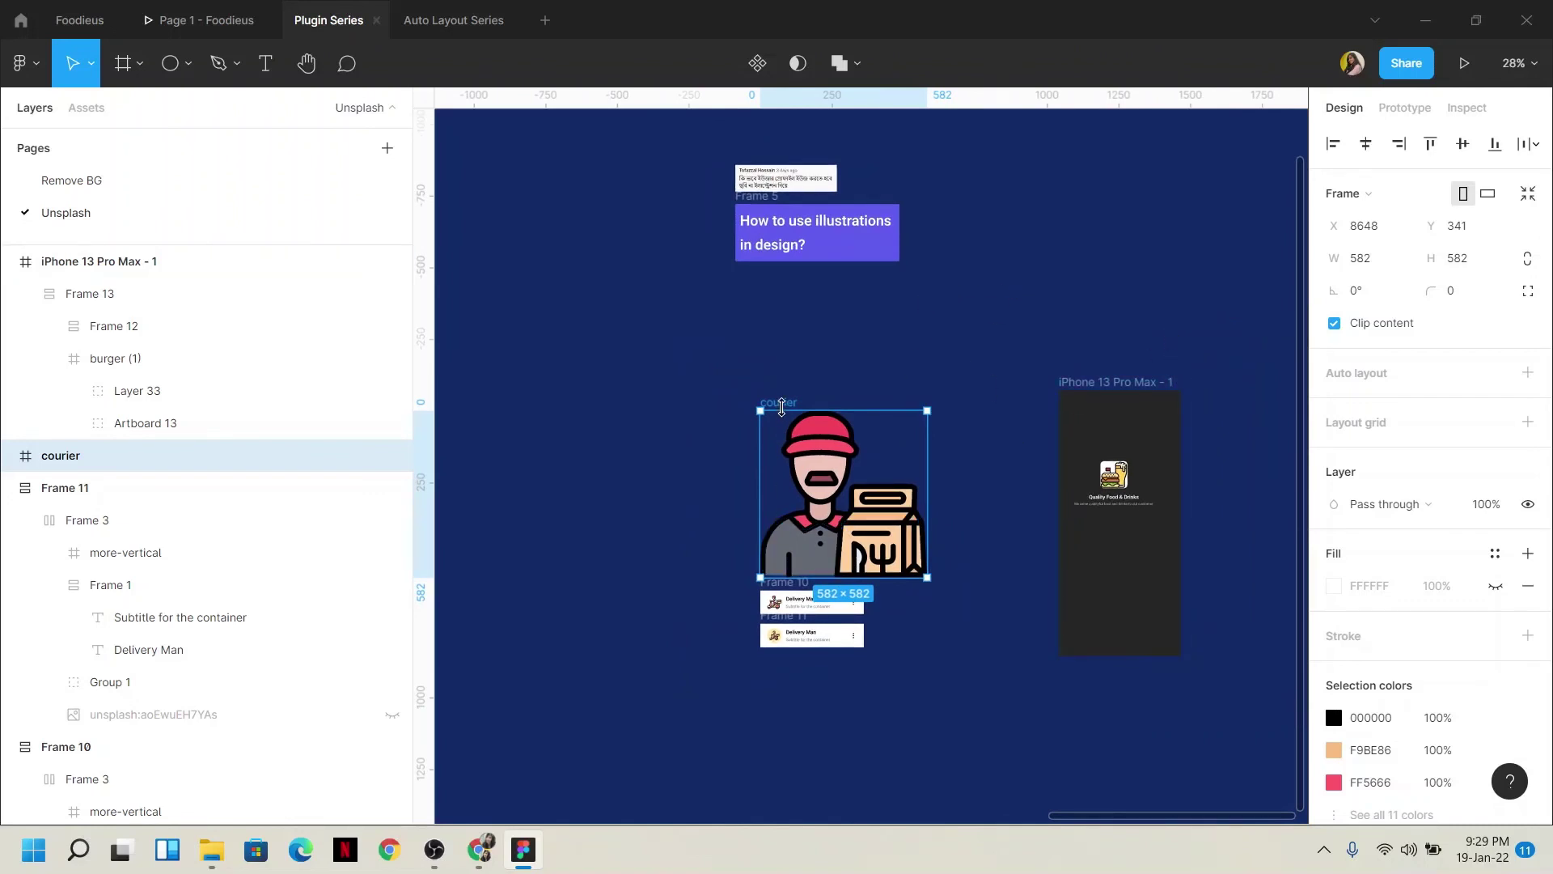
pyautogui.click(479, 849)
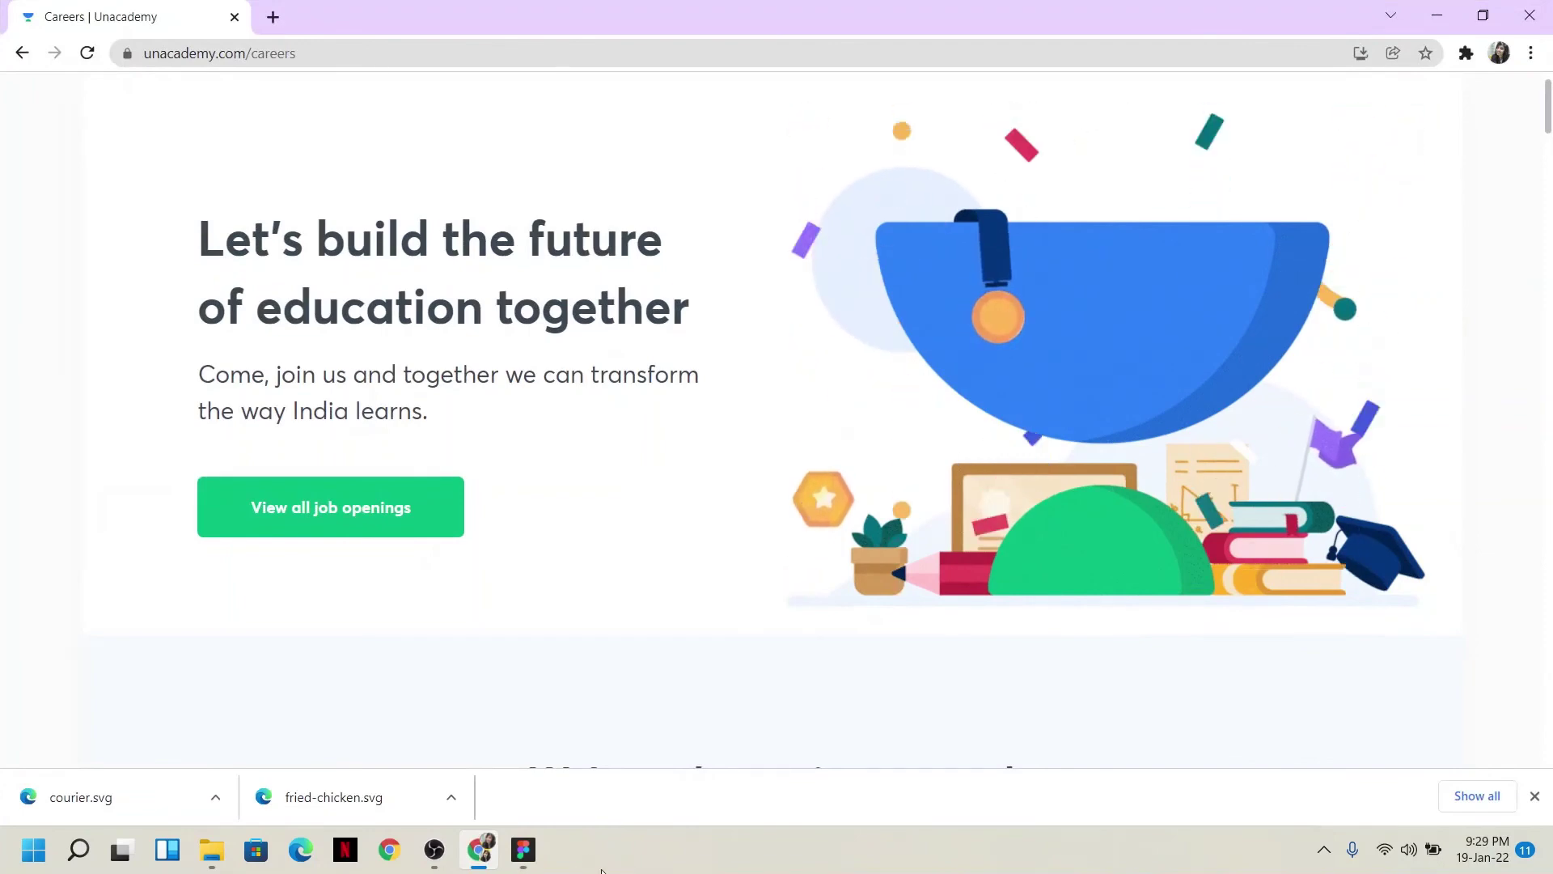
pyautogui.click(487, 863)
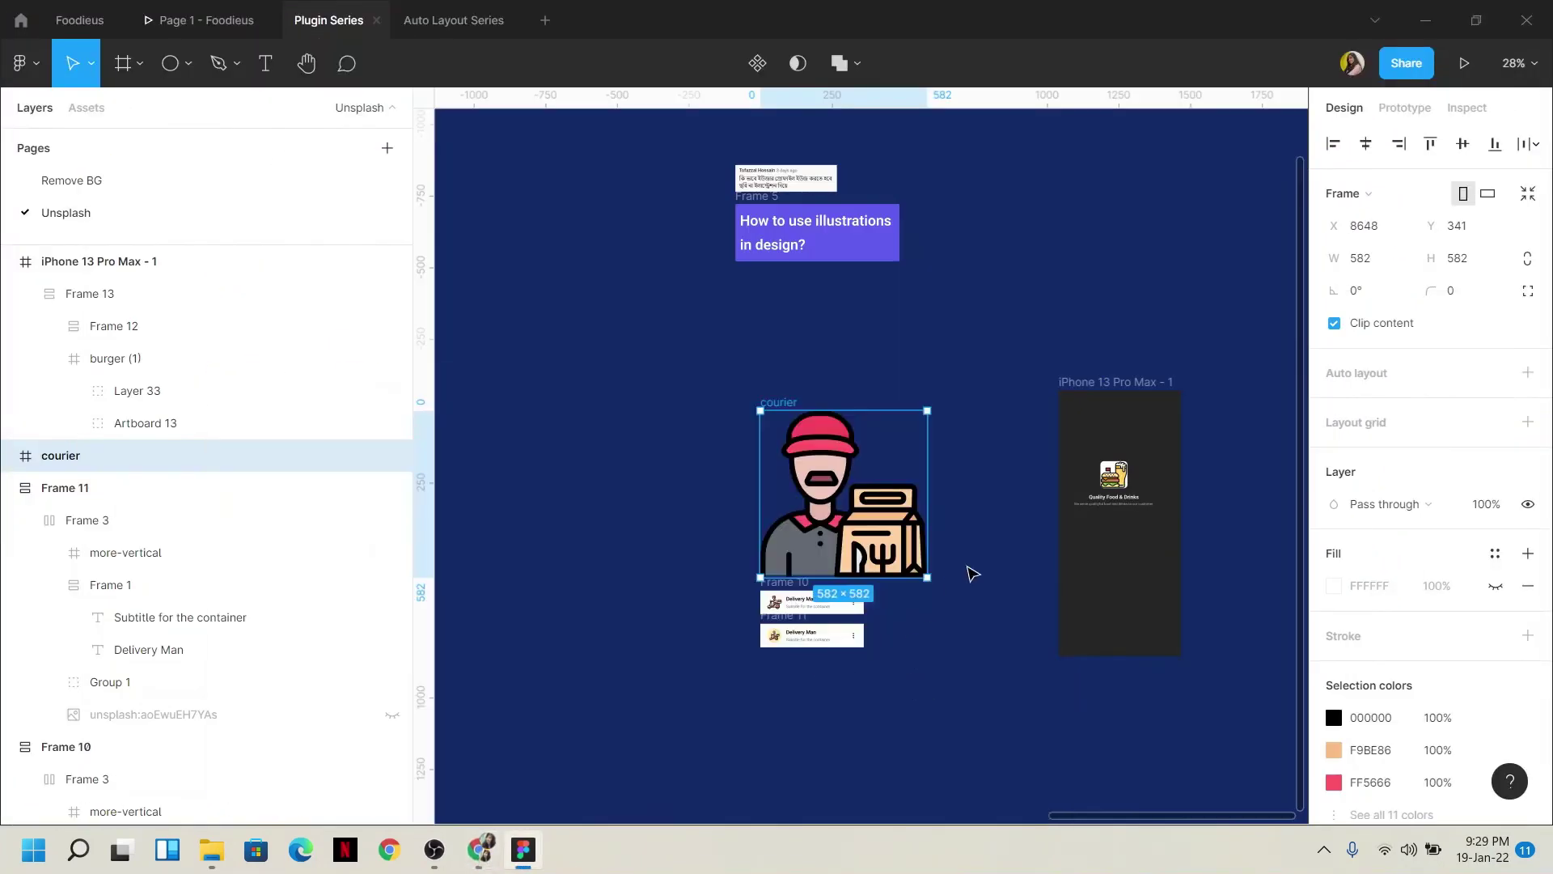
# Move the courier illustration up clear of the Delivery Man cards, aligning its left edge with the "How to use illustrations in design?" banner
pyautogui.moveTo(765, 404); pyautogui.dragTo(741, 352)
pyautogui.click(943, 423)
pyautogui.scroll(1, 946, 424)
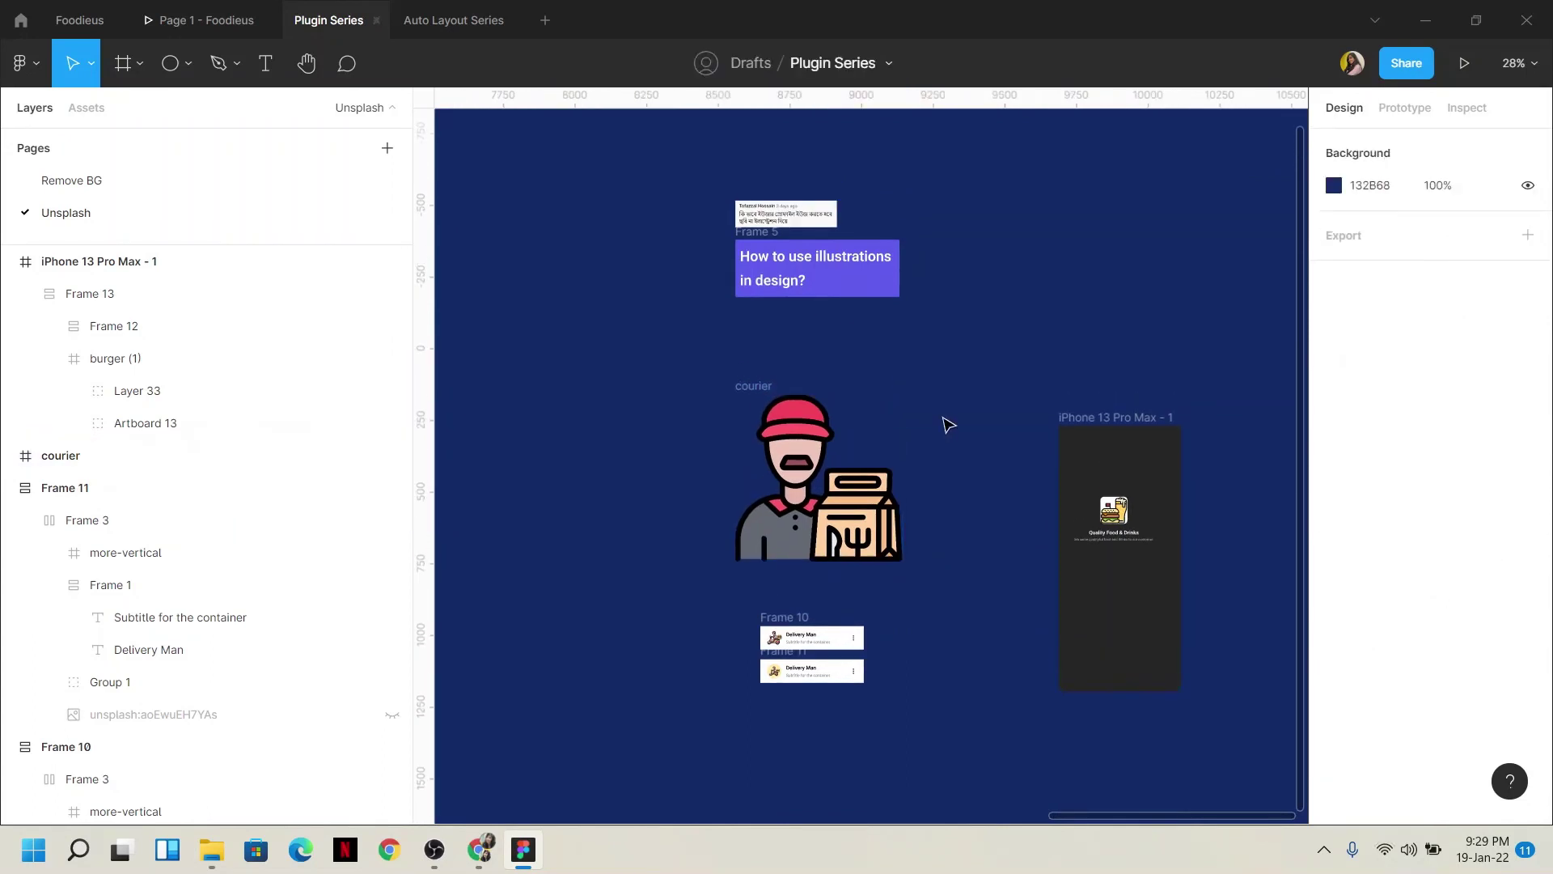